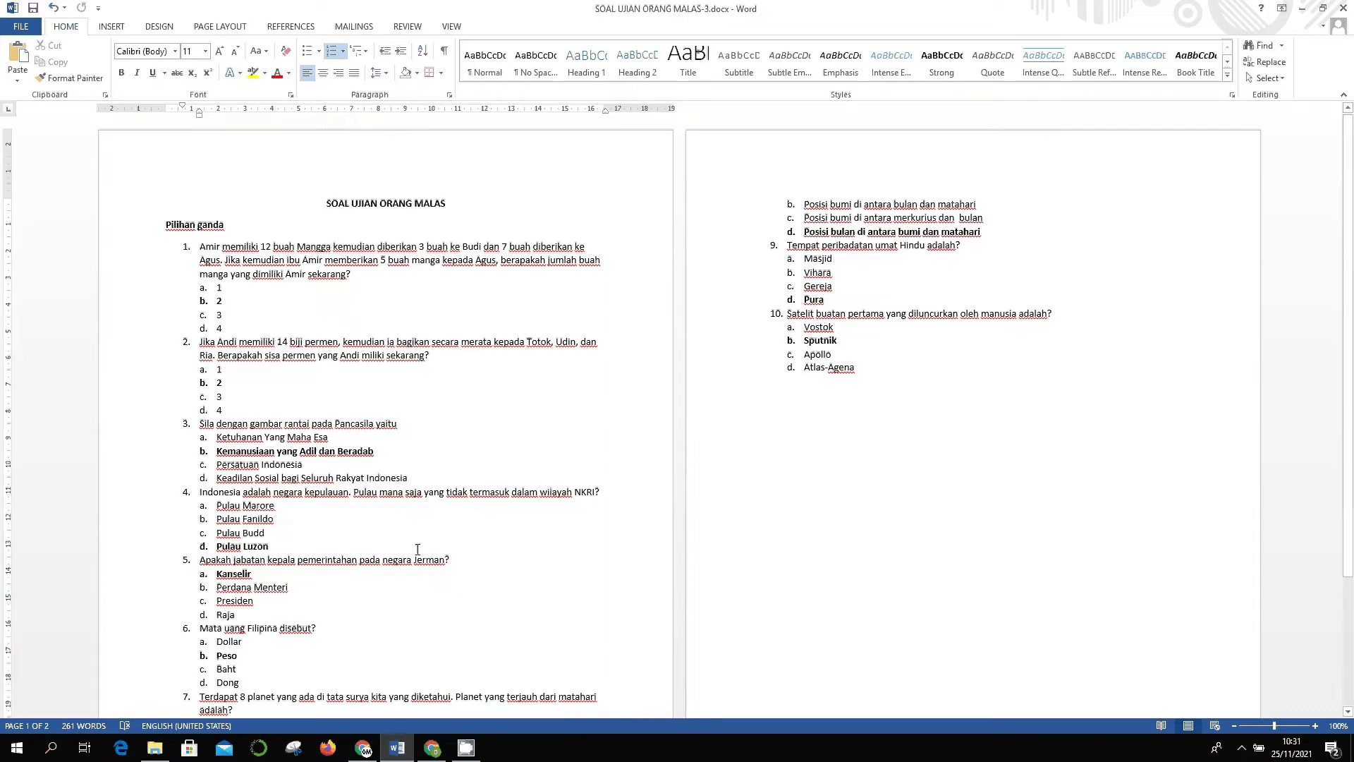
- Switch from Word to Chrome, where the Soal Ujian Simple Google Drive folder is open
{"action": "left_click", "coordinate": [432, 747]}
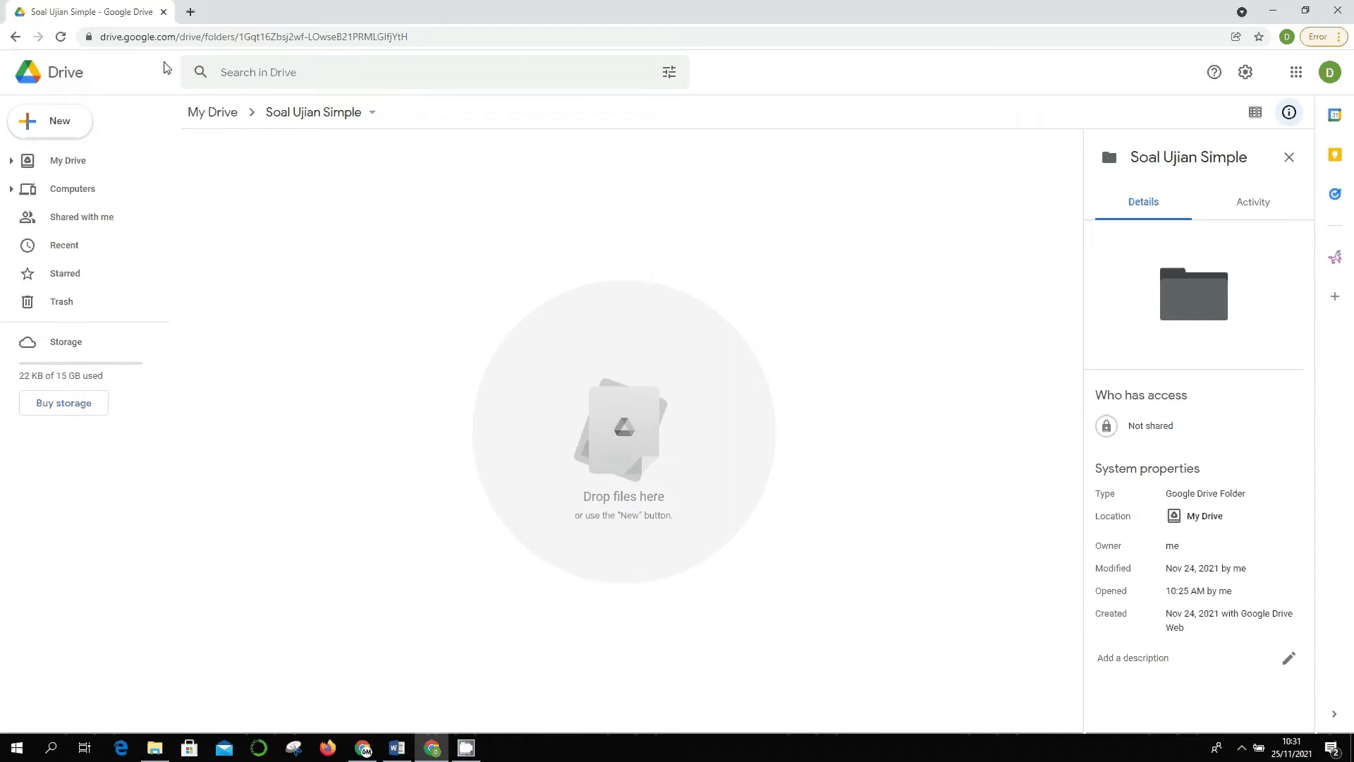
{"action": "left_click", "coordinate": [191, 11]}
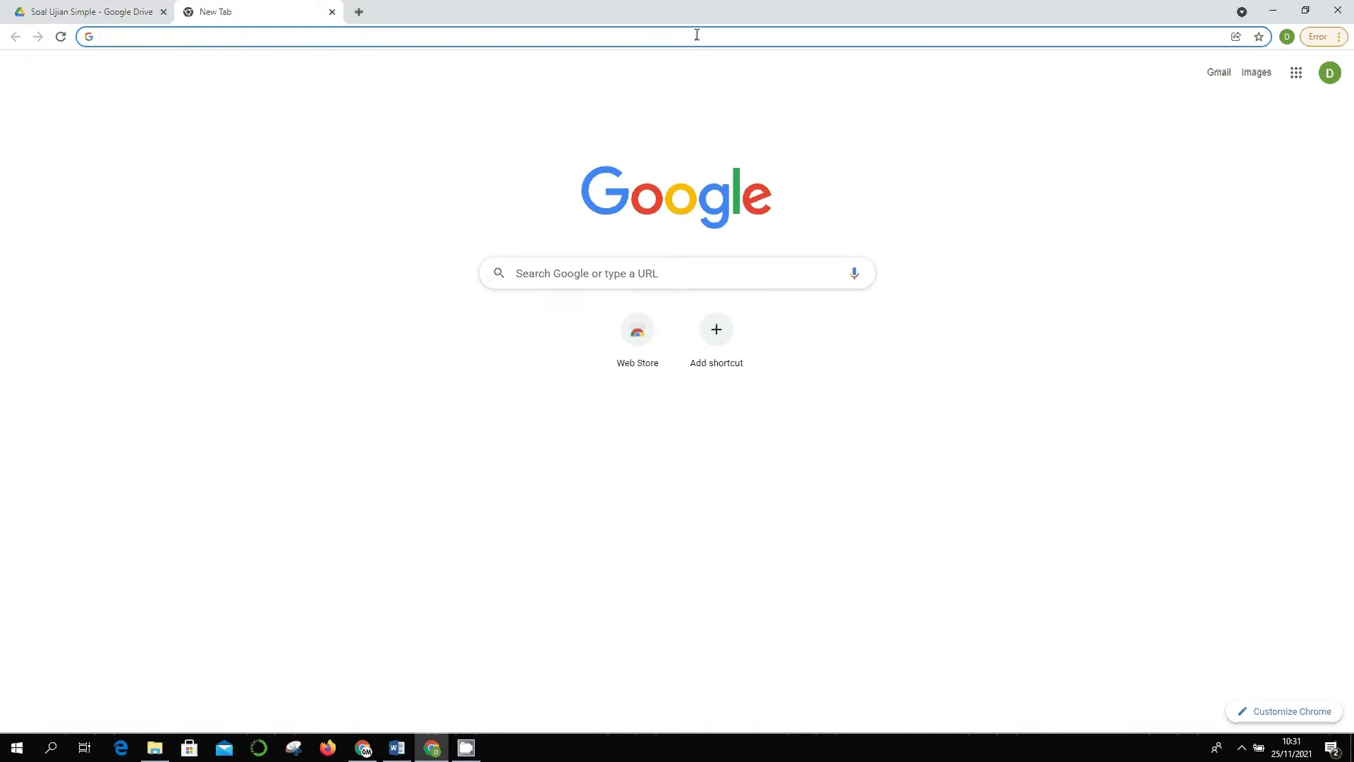
{"action": "type", "text": "google drive"}
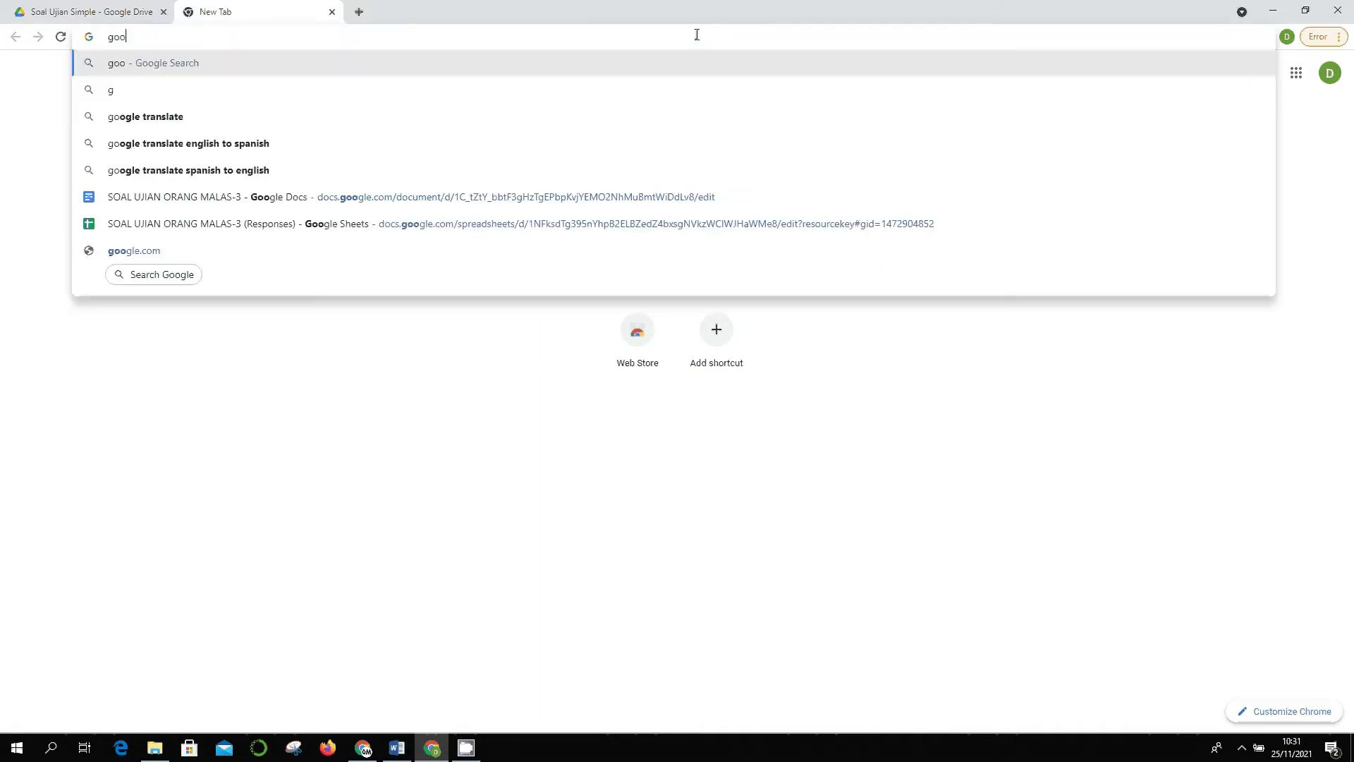
{"action": "key", "text": "Return"}
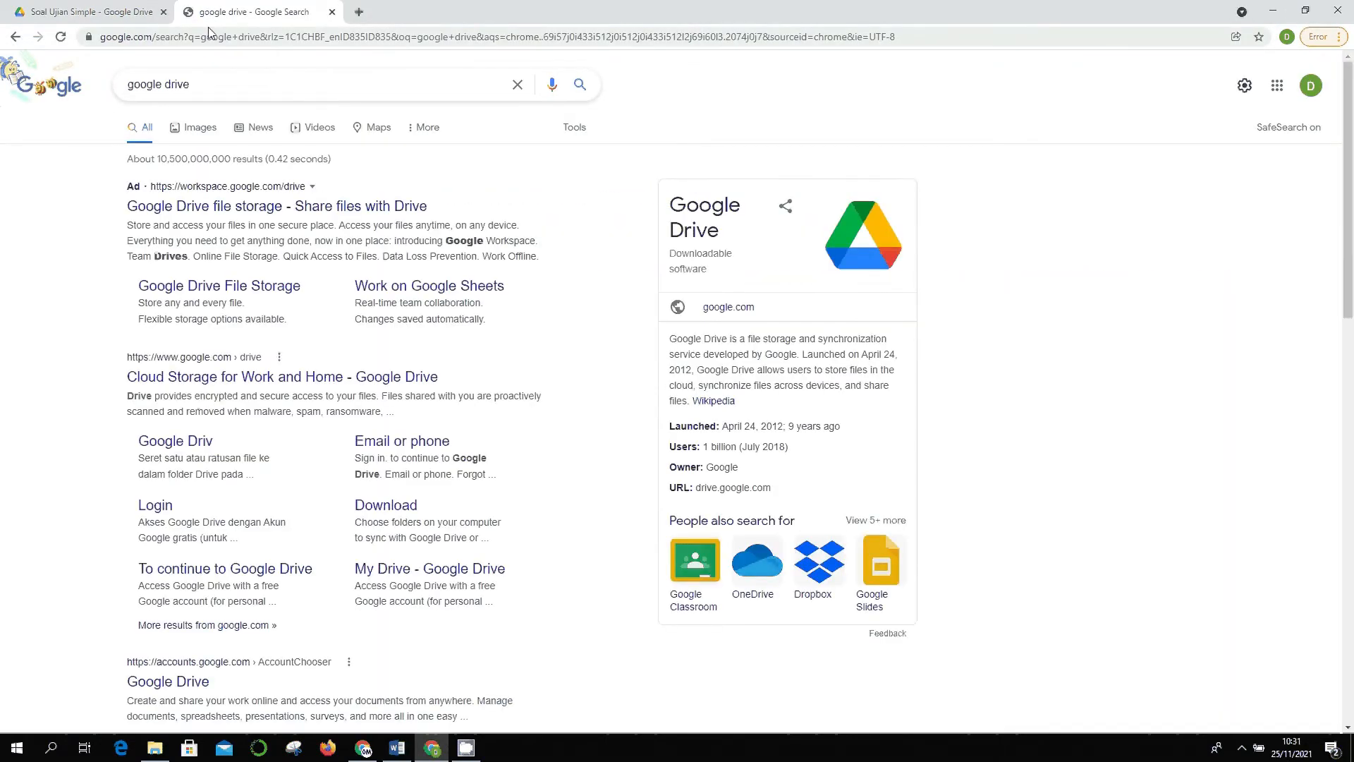
{"action": "key", "text": "ctrl+t"}
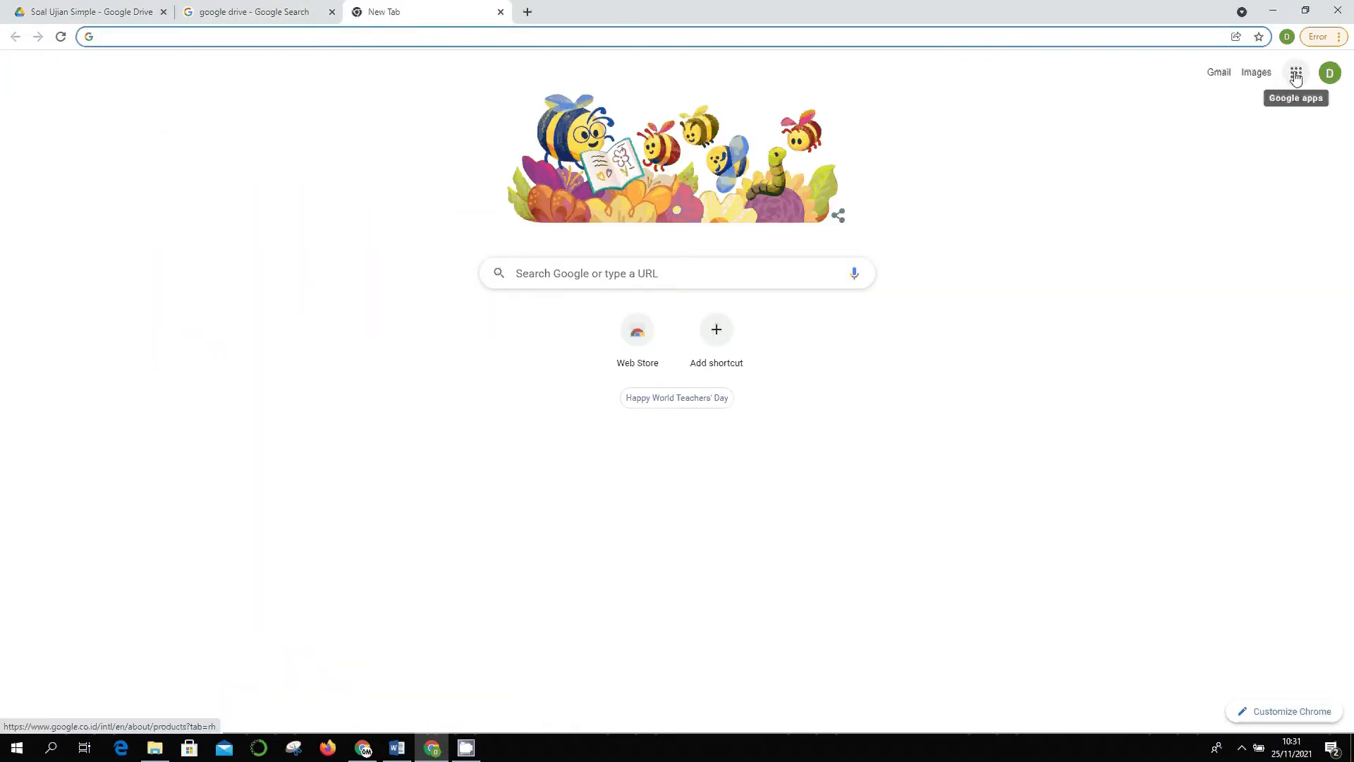
{"action": "left_click", "coordinate": [1297, 75]}
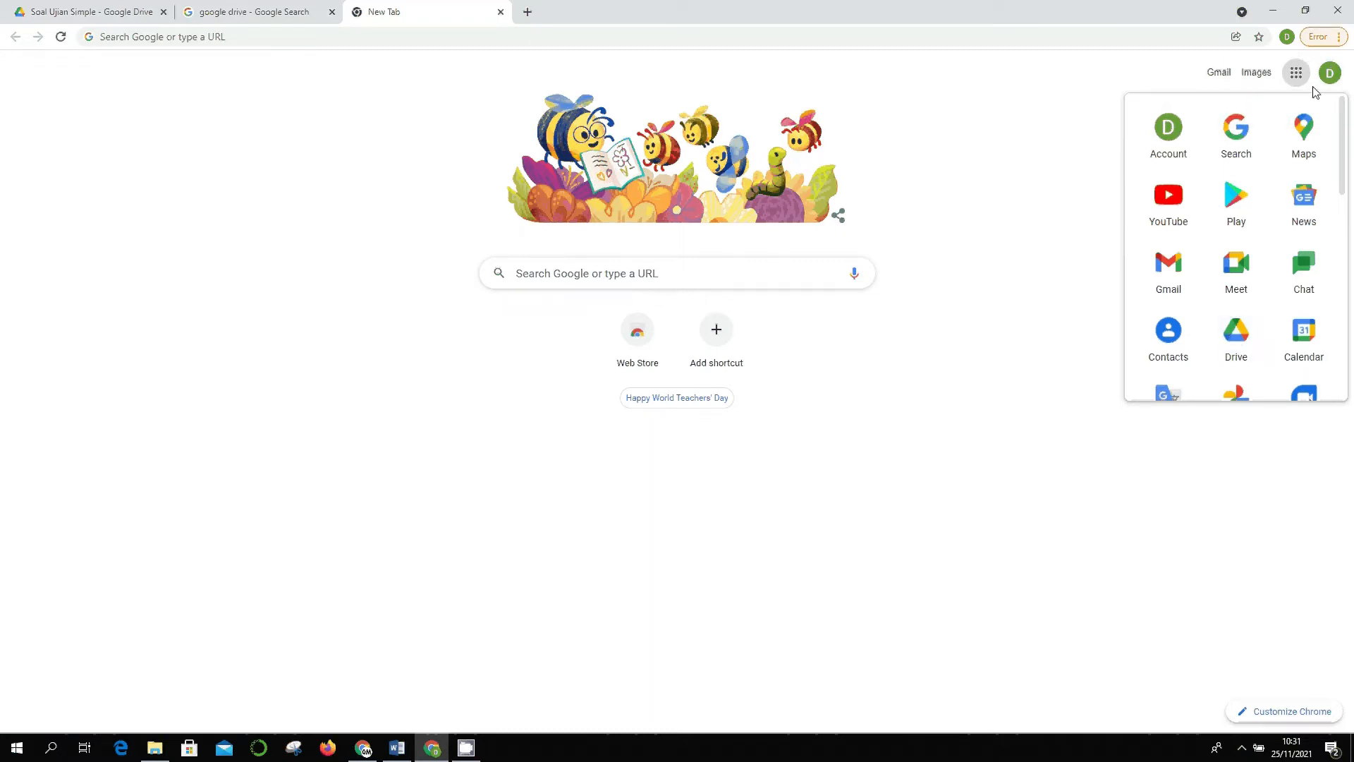
{"action": "left_click", "coordinate": [1227, 324]}
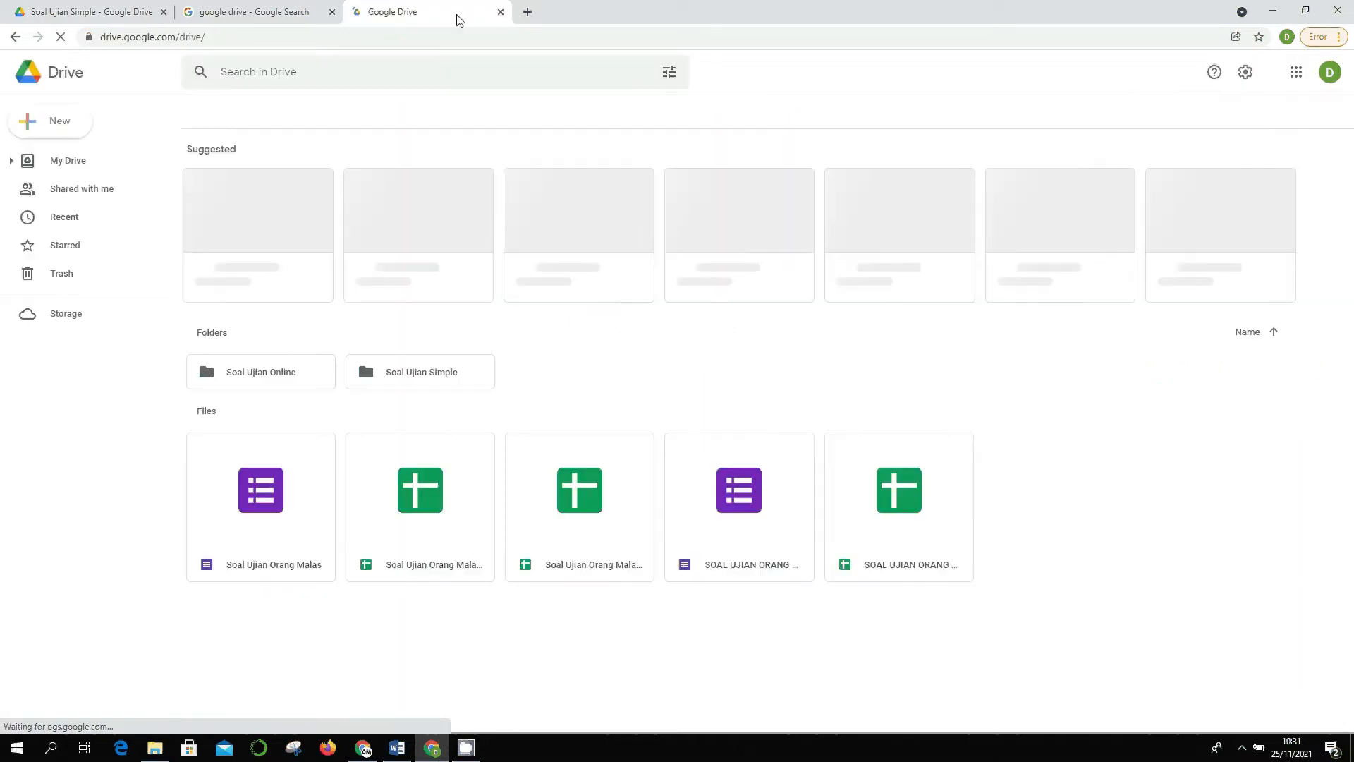
{"action": "left_click", "coordinate": [501, 12]}
{"action": "left_click", "coordinate": [332, 12]}
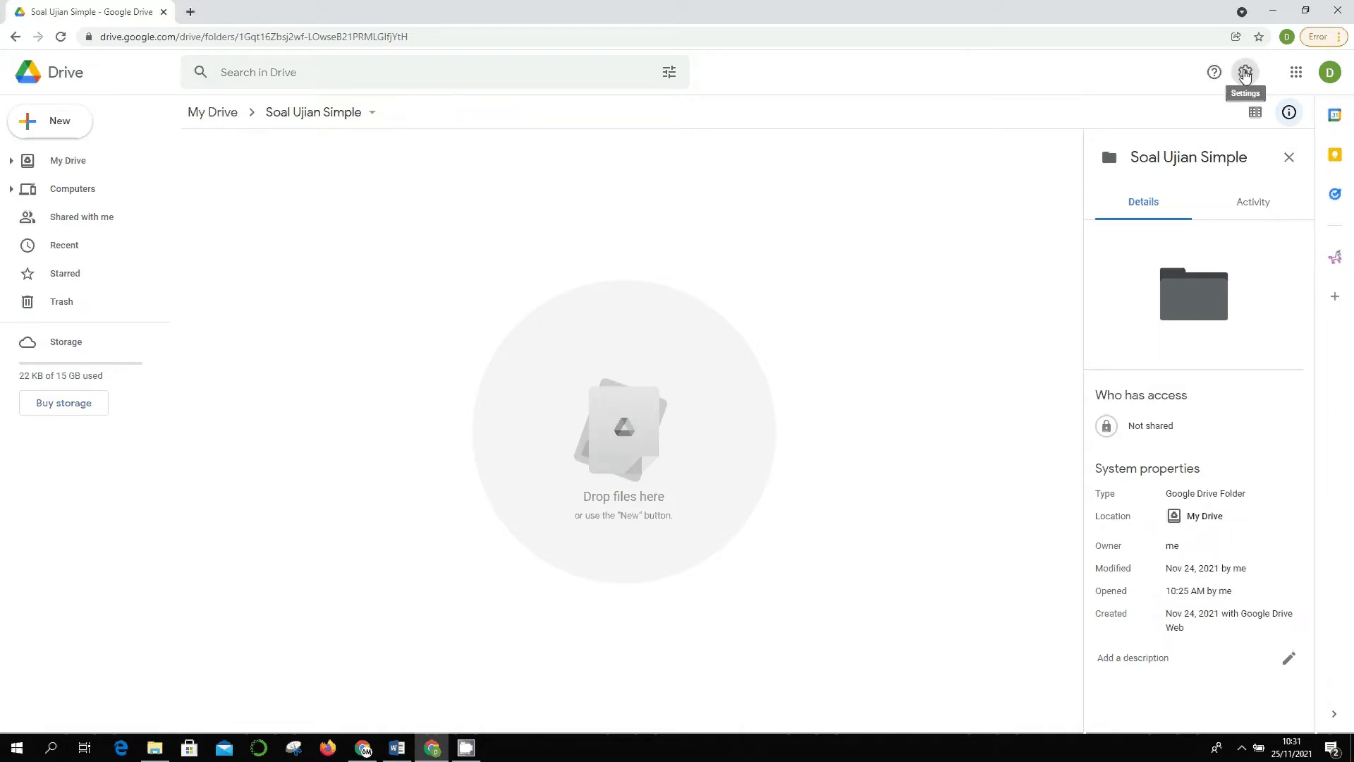
{"action": "left_click", "coordinate": [1246, 74]}
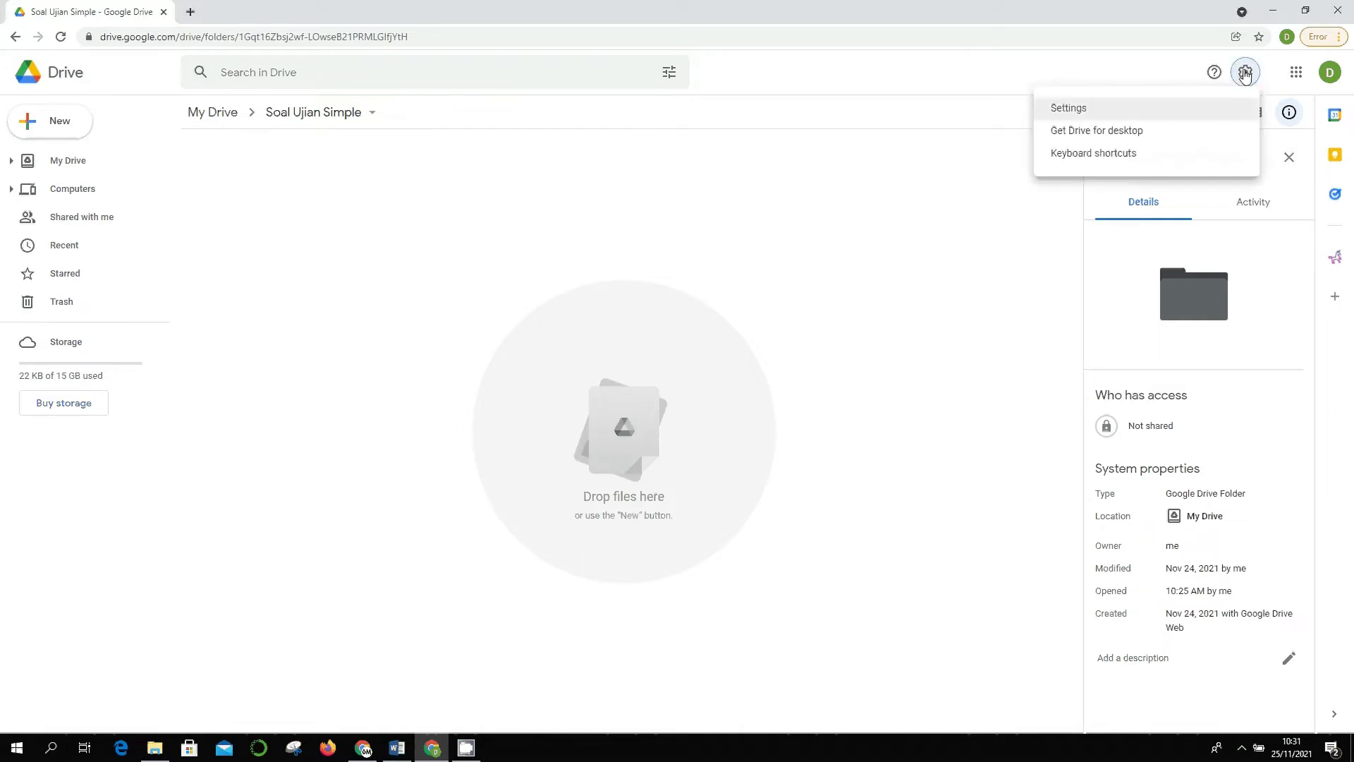
{"action": "left_click", "coordinate": [1139, 109]}
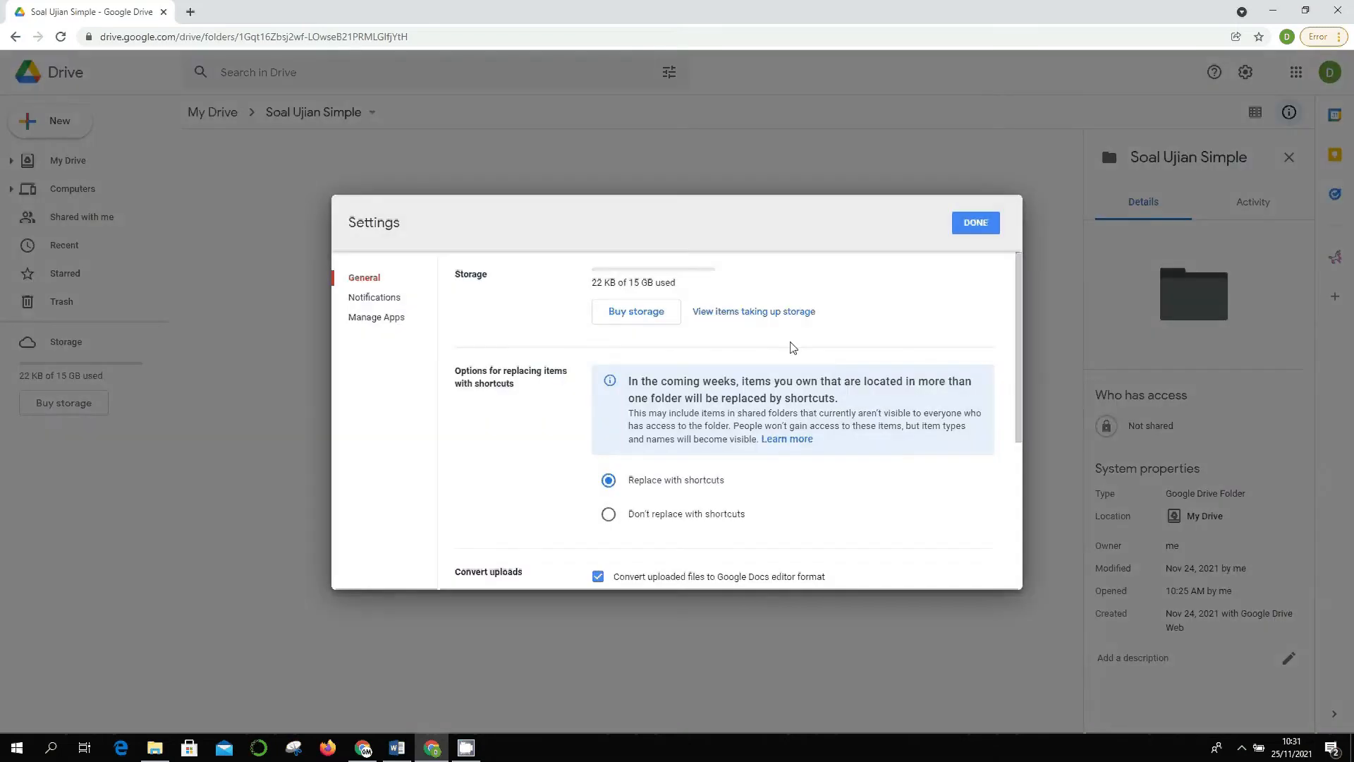
{"action": "scroll", "coordinate": [671, 448], "scroll_direction": "down", "scroll_amount": 3}
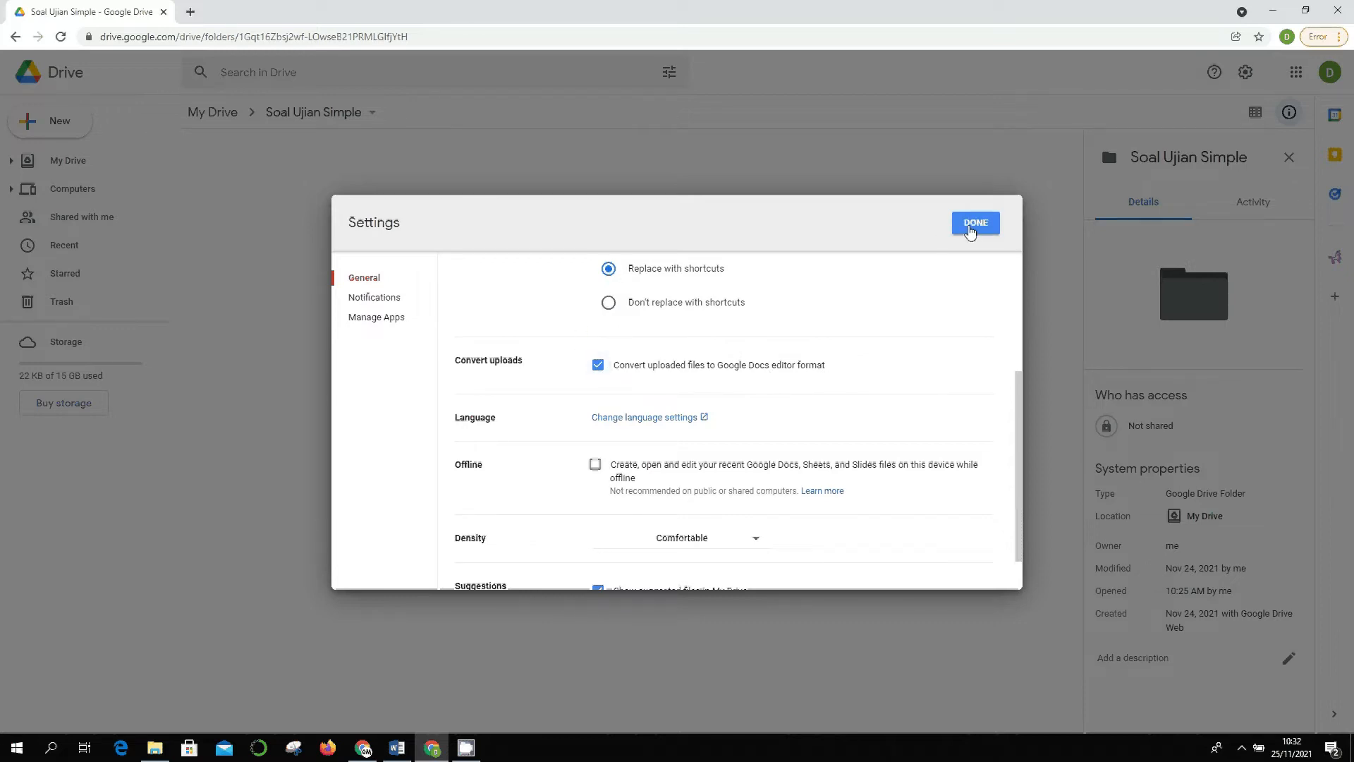
{"action": "left_click", "coordinate": [970, 233]}
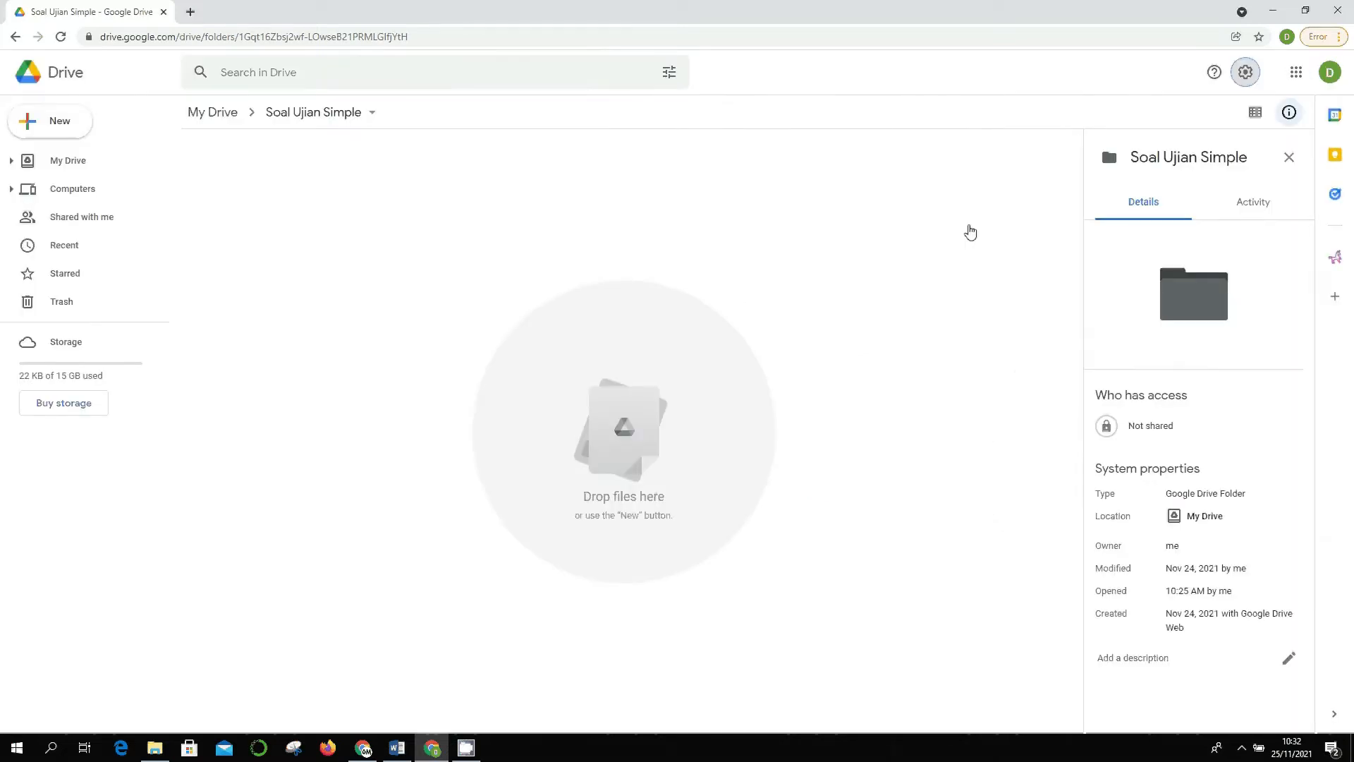
- Drag SOAL UJIAN ORANG MALAS-3.docx from the Orang Malas folder into the Drive folder
{"action": "left_click", "coordinate": [166, 745]}
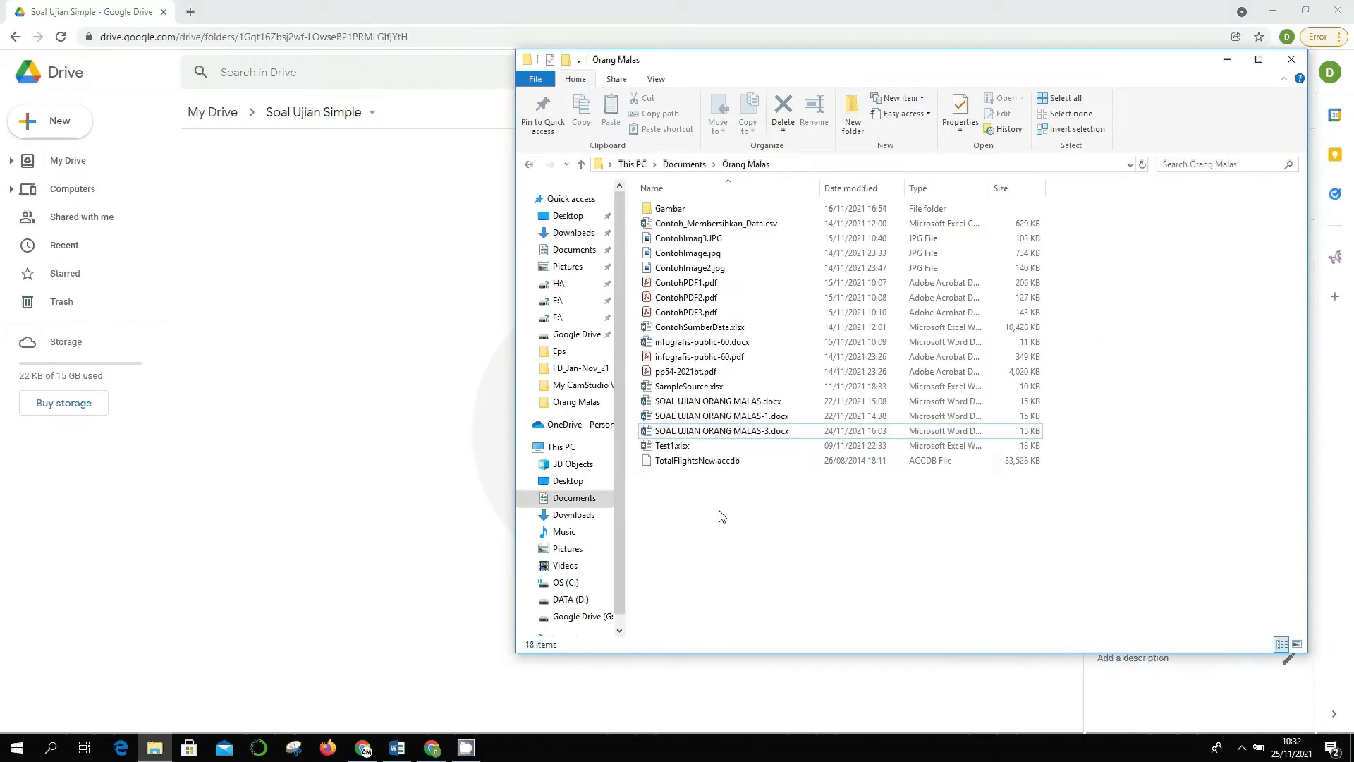
{"action": "left_click", "coordinate": [699, 432]}
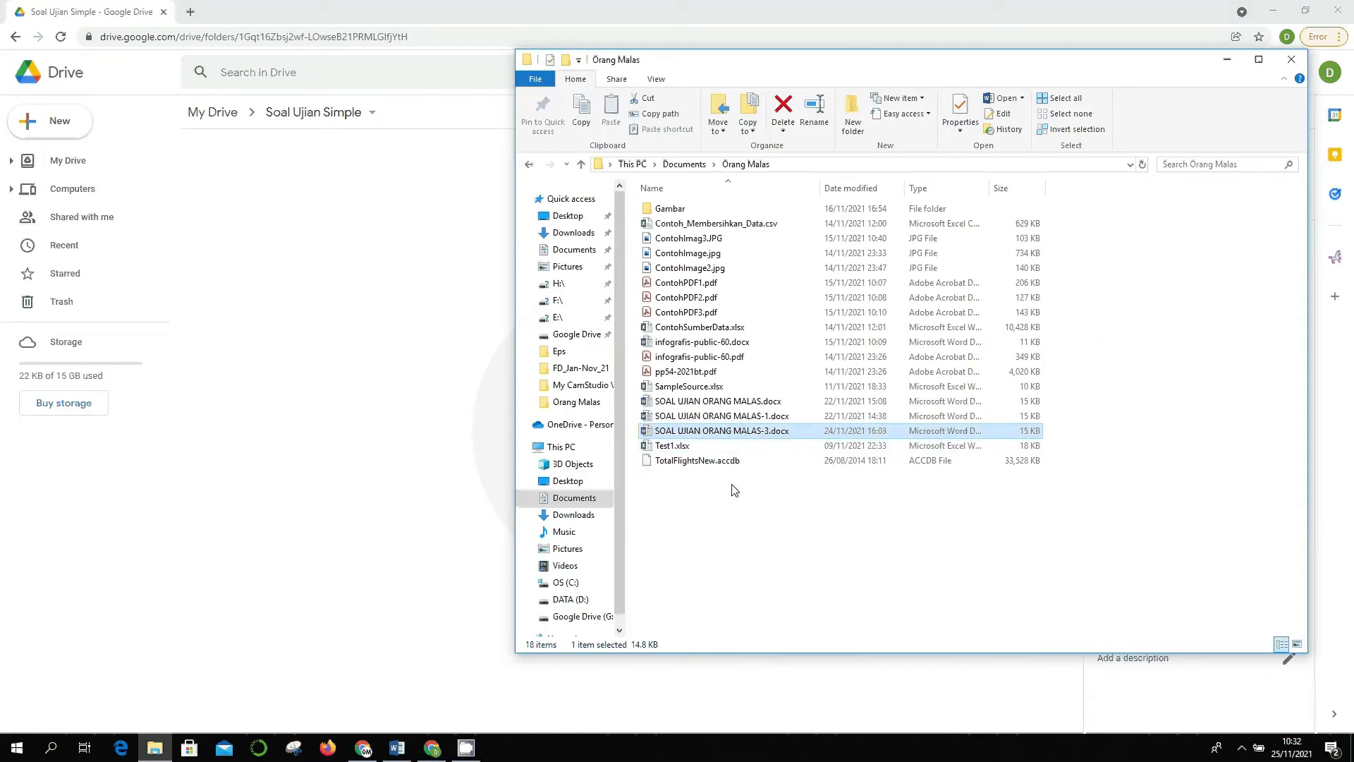
{"action": "left_click_drag", "start_coordinate": [714, 435], "coordinate": [387, 449]}
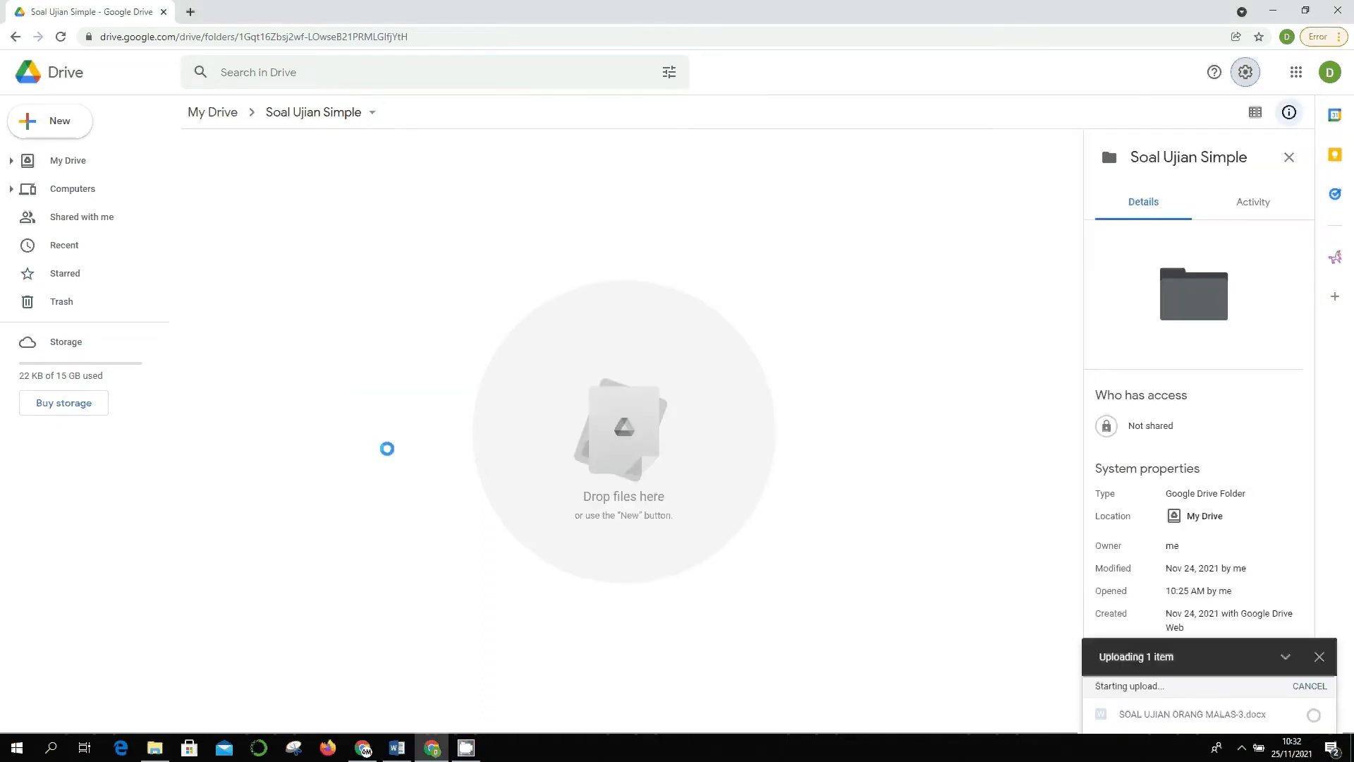
{"action": "mouse_move", "coordinate": [1322, 704]}
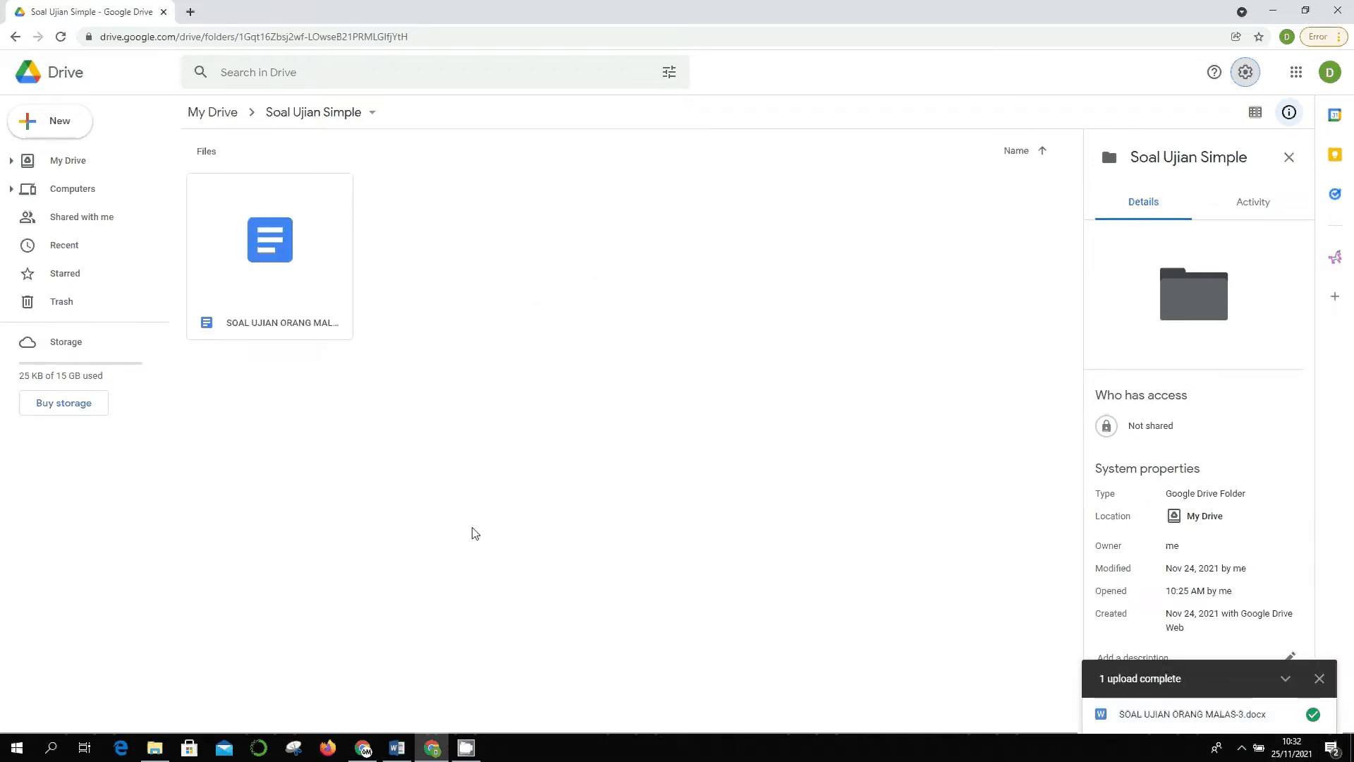
{"action": "left_click", "coordinate": [1319, 679]}
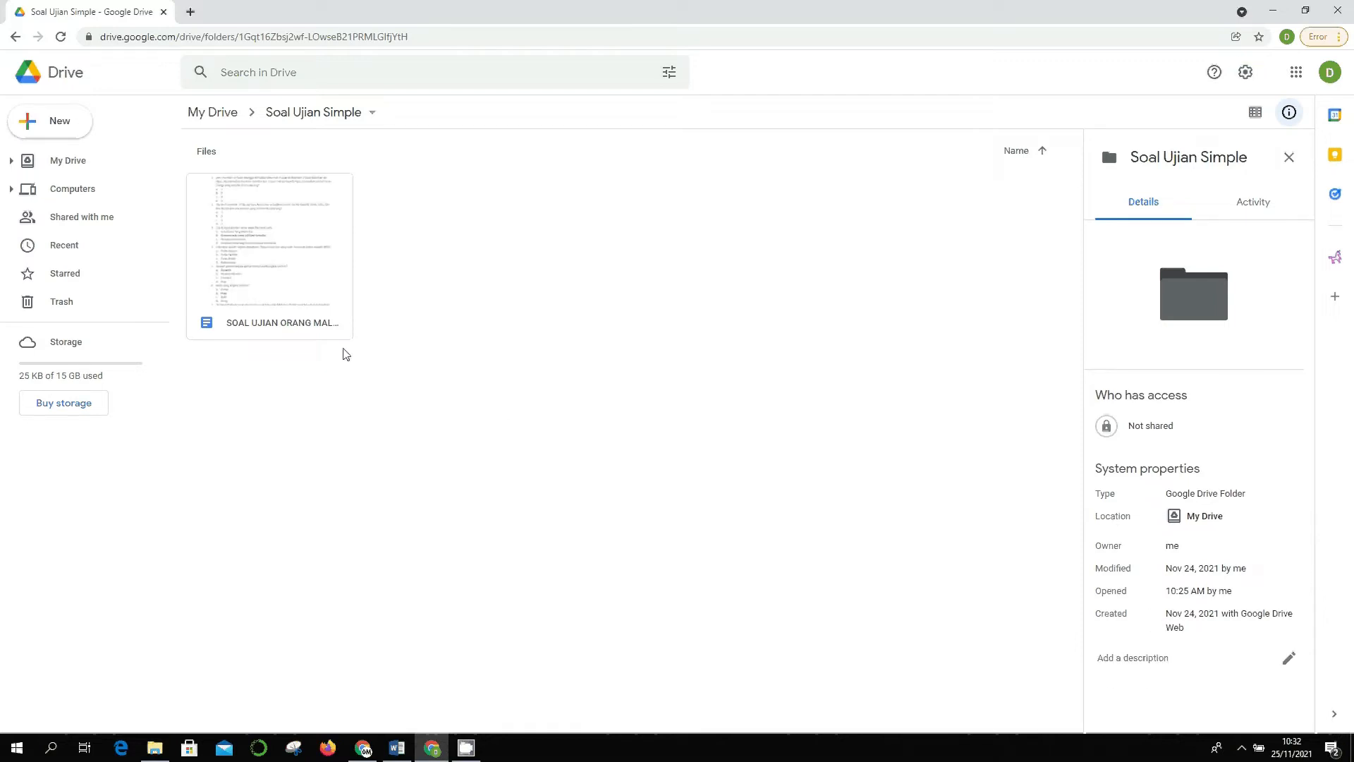
{"action": "left_click", "coordinate": [289, 280]}
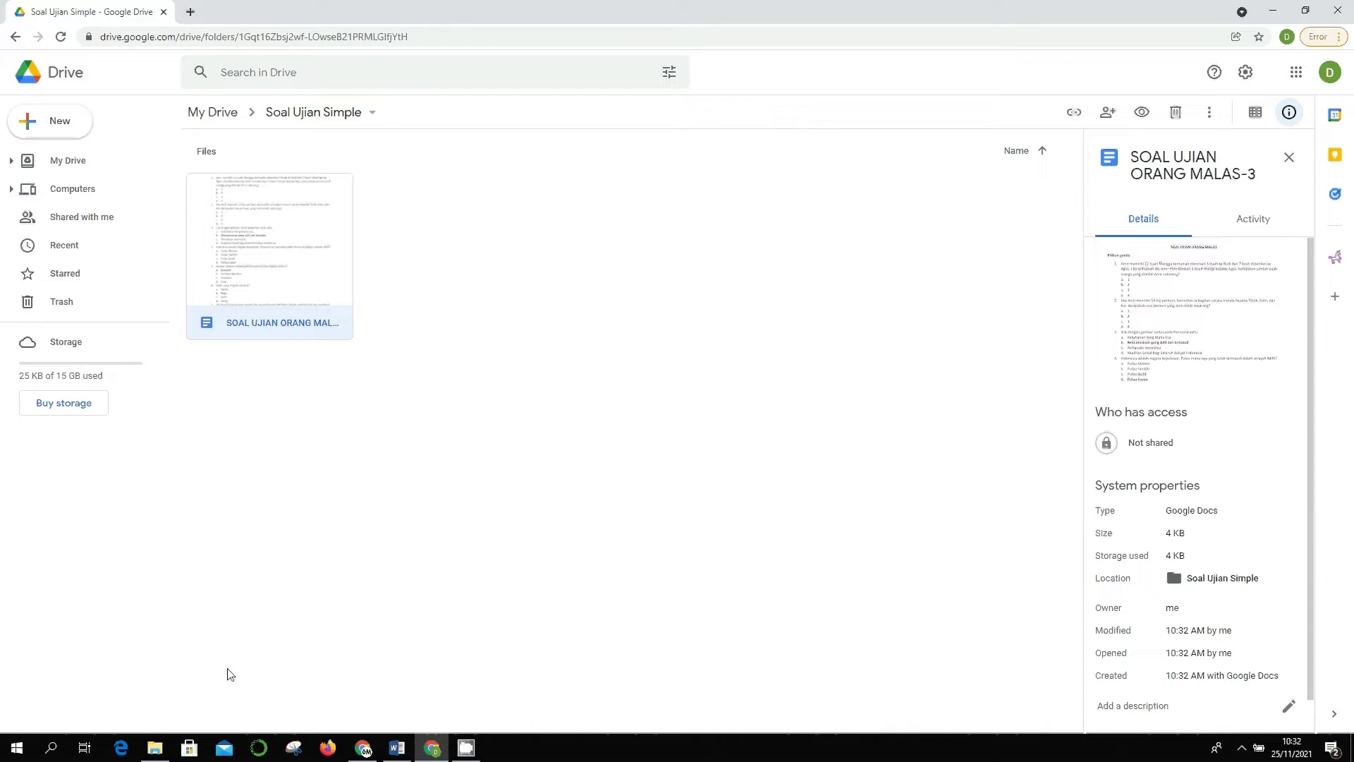
- Open the uploaded quiz document and browse the add-ons available for Docs
{"action": "double_click", "coordinate": [306, 251]}
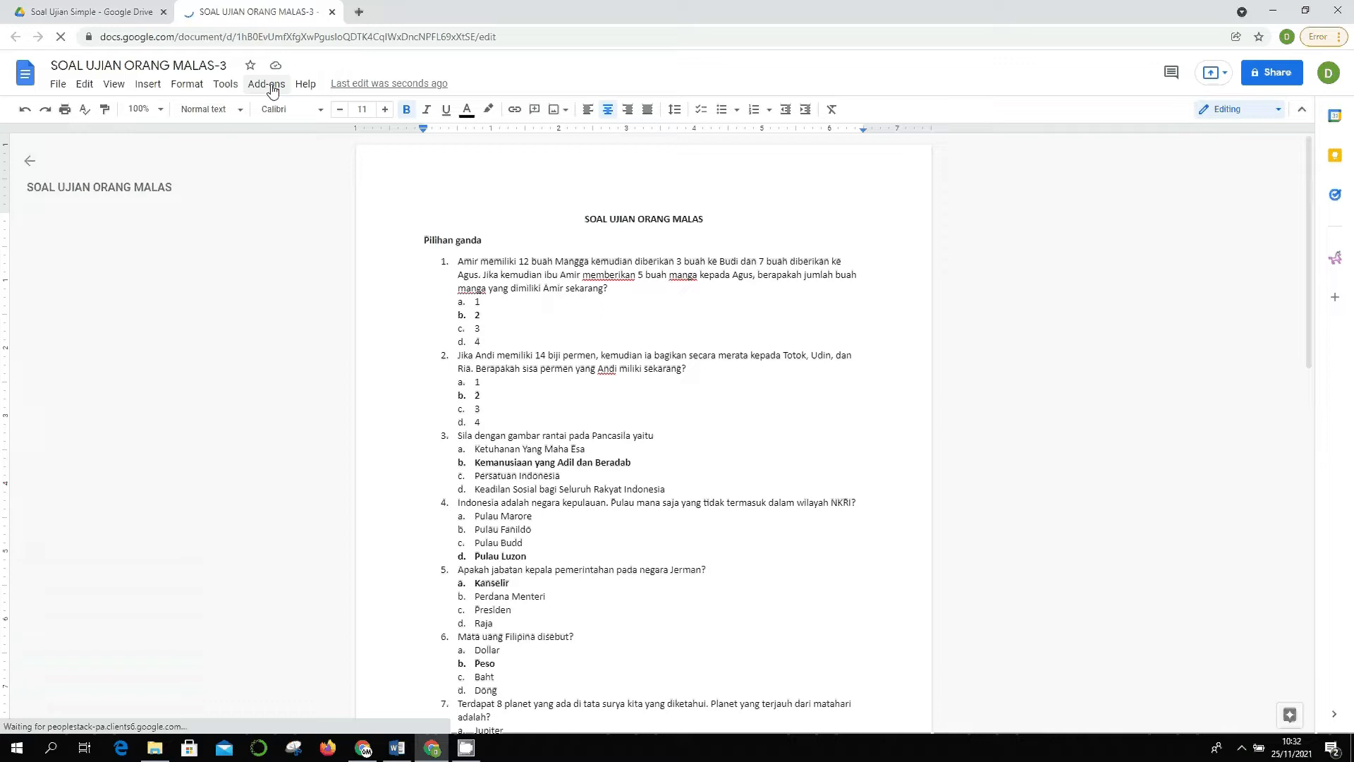
{"action": "left_click", "coordinate": [272, 88]}
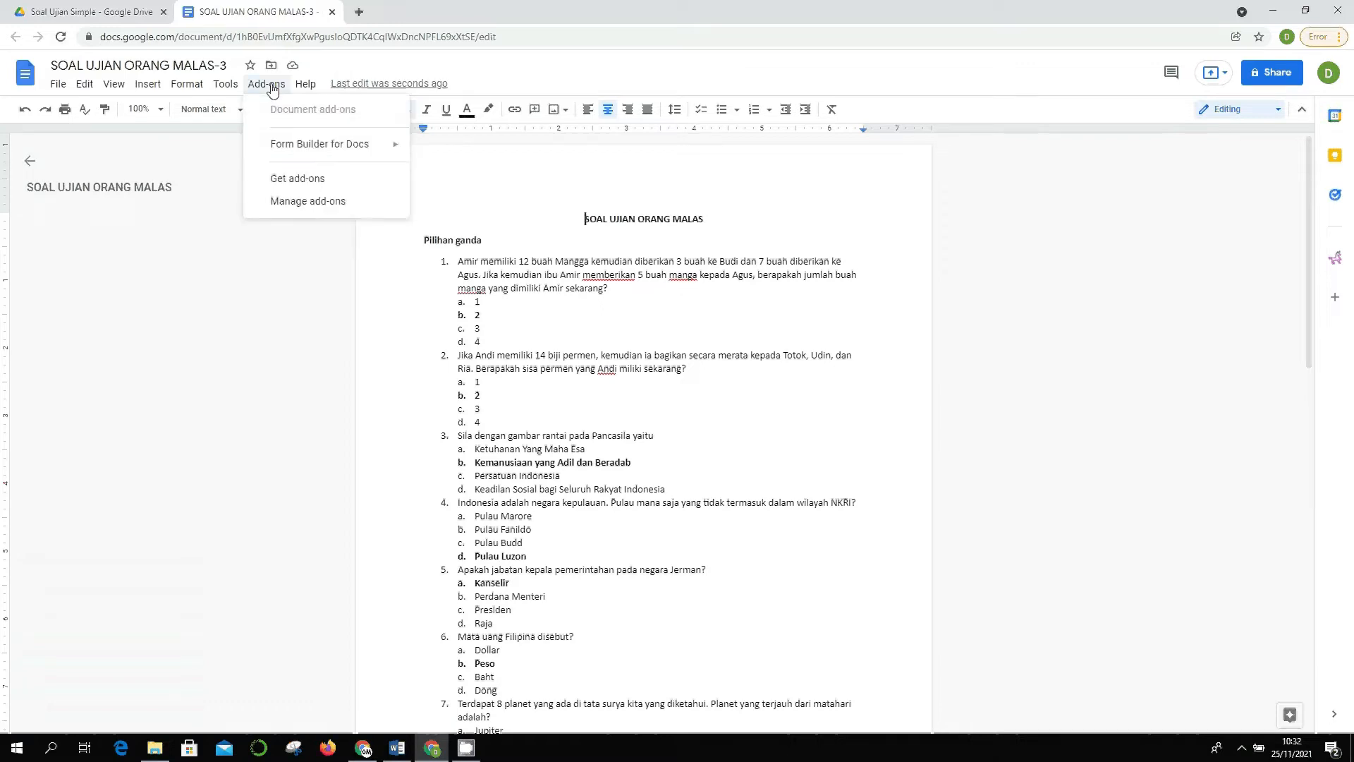
{"action": "left_click", "coordinate": [324, 179]}
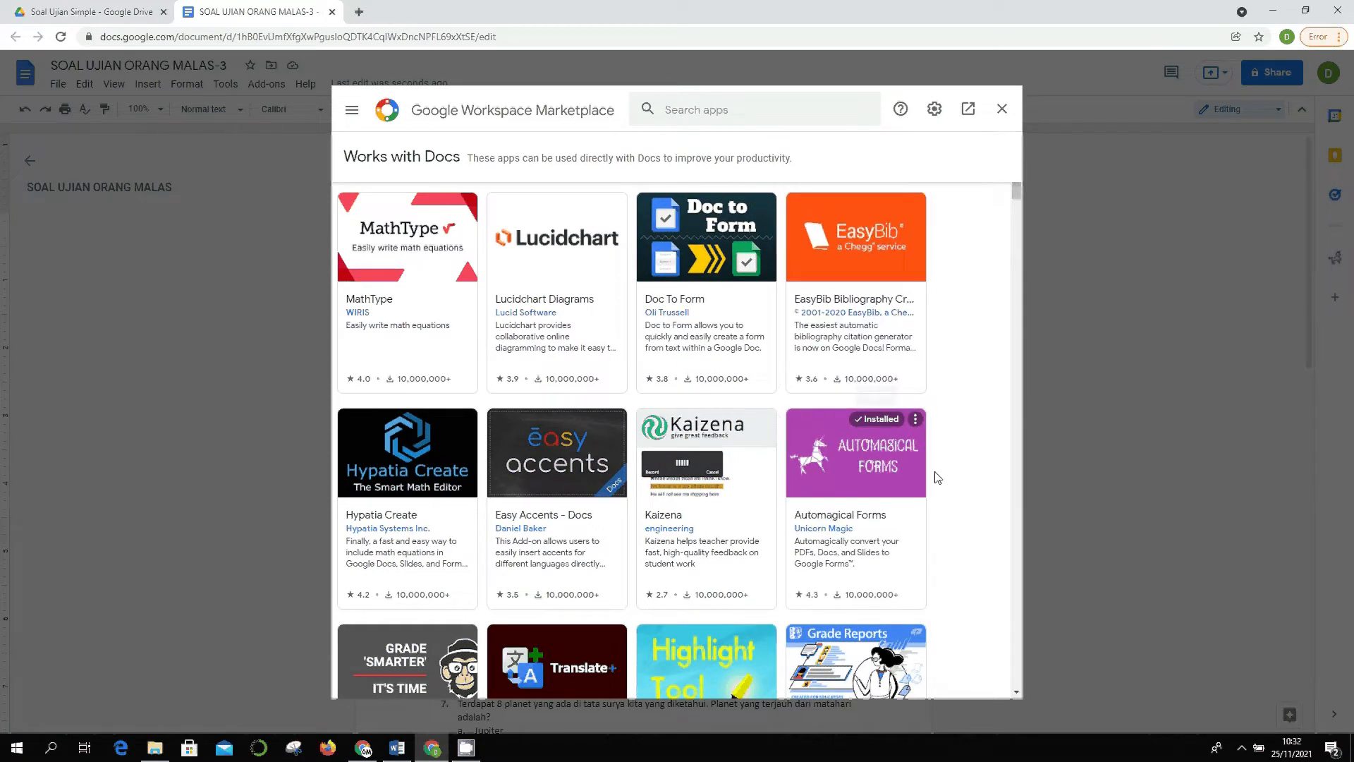
- Search the Marketplace for 'automagical', view the Automagical Forms page, then close the Marketplace
{"action": "scroll", "coordinate": [935, 465], "scroll_direction": "down", "scroll_amount": 5}
{"action": "scroll", "coordinate": [935, 463], "scroll_direction": "up", "scroll_amount": 5}
{"action": "left_click", "coordinate": [674, 106]}
{"action": "type", "text": "automagical"}
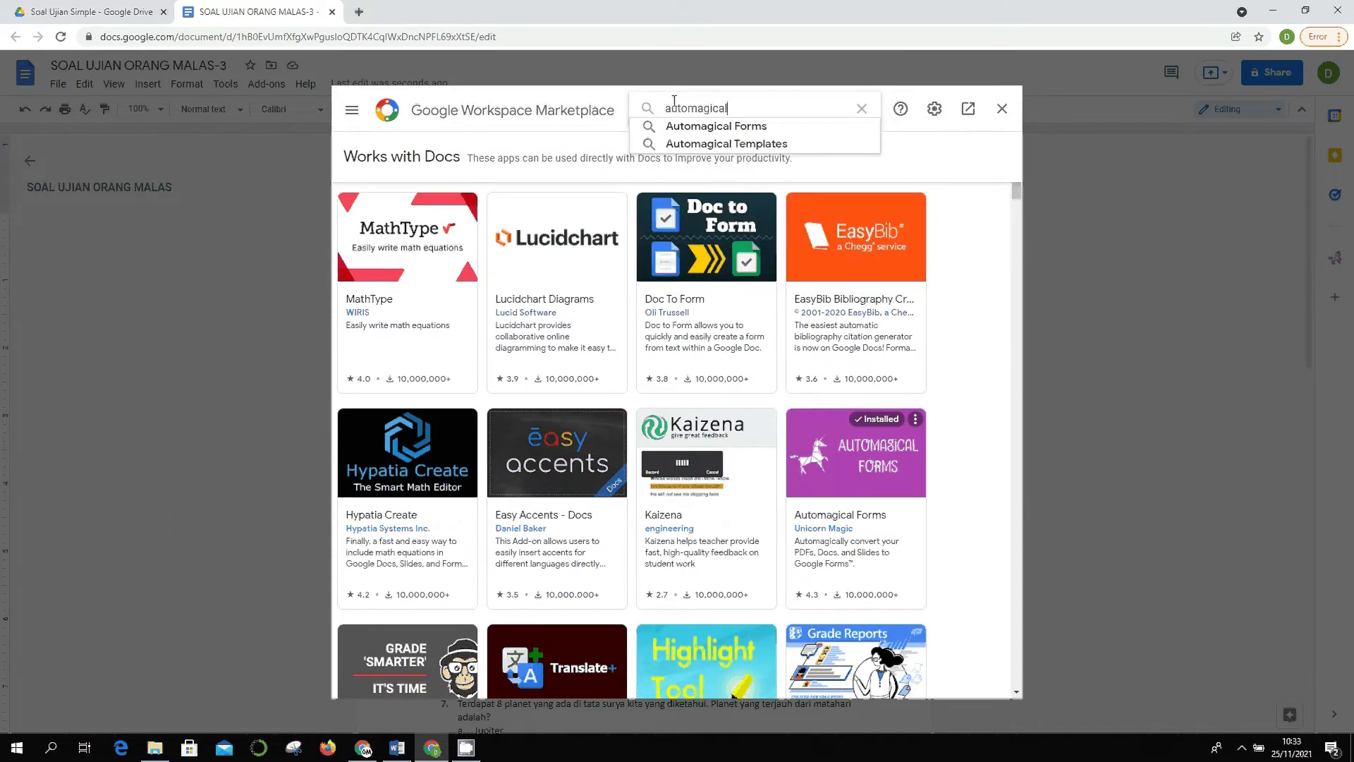
{"action": "left_click", "coordinate": [675, 129]}
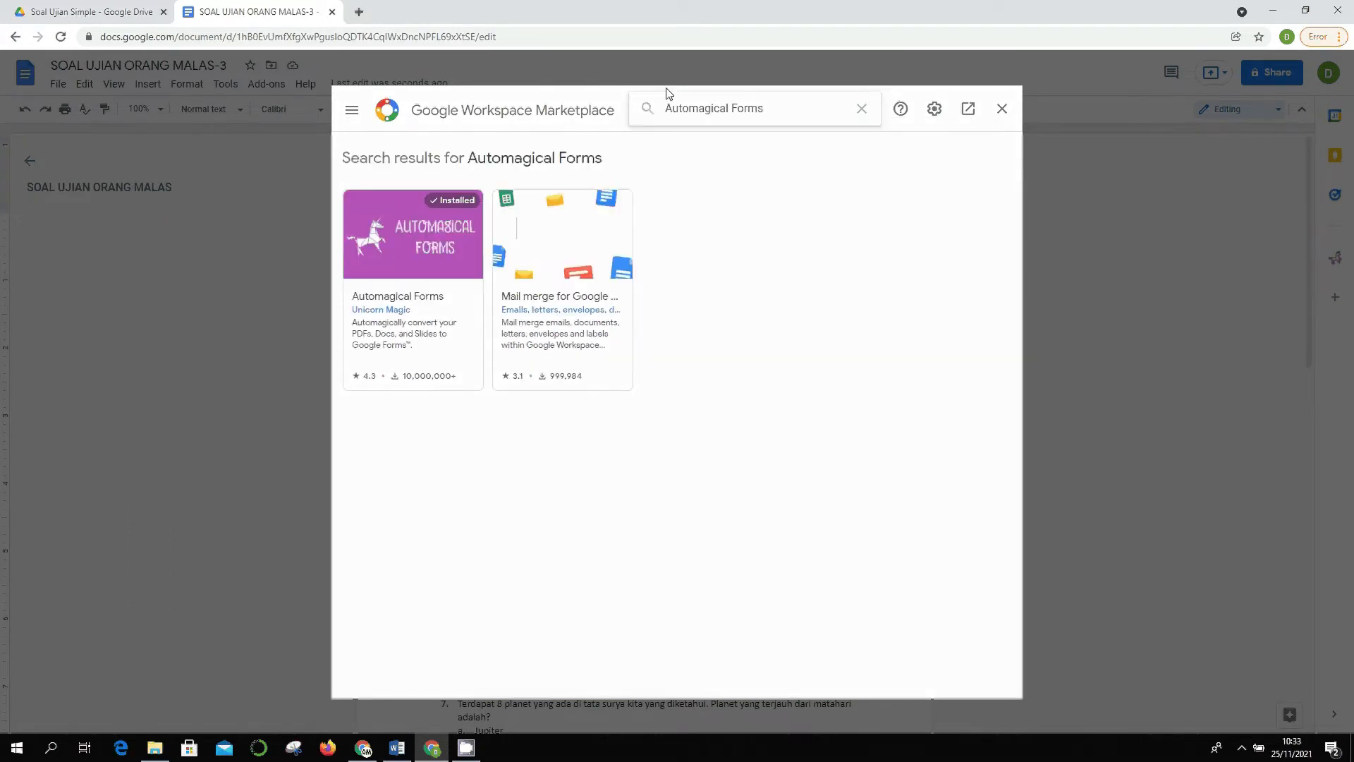
{"action": "left_click", "coordinate": [414, 259]}
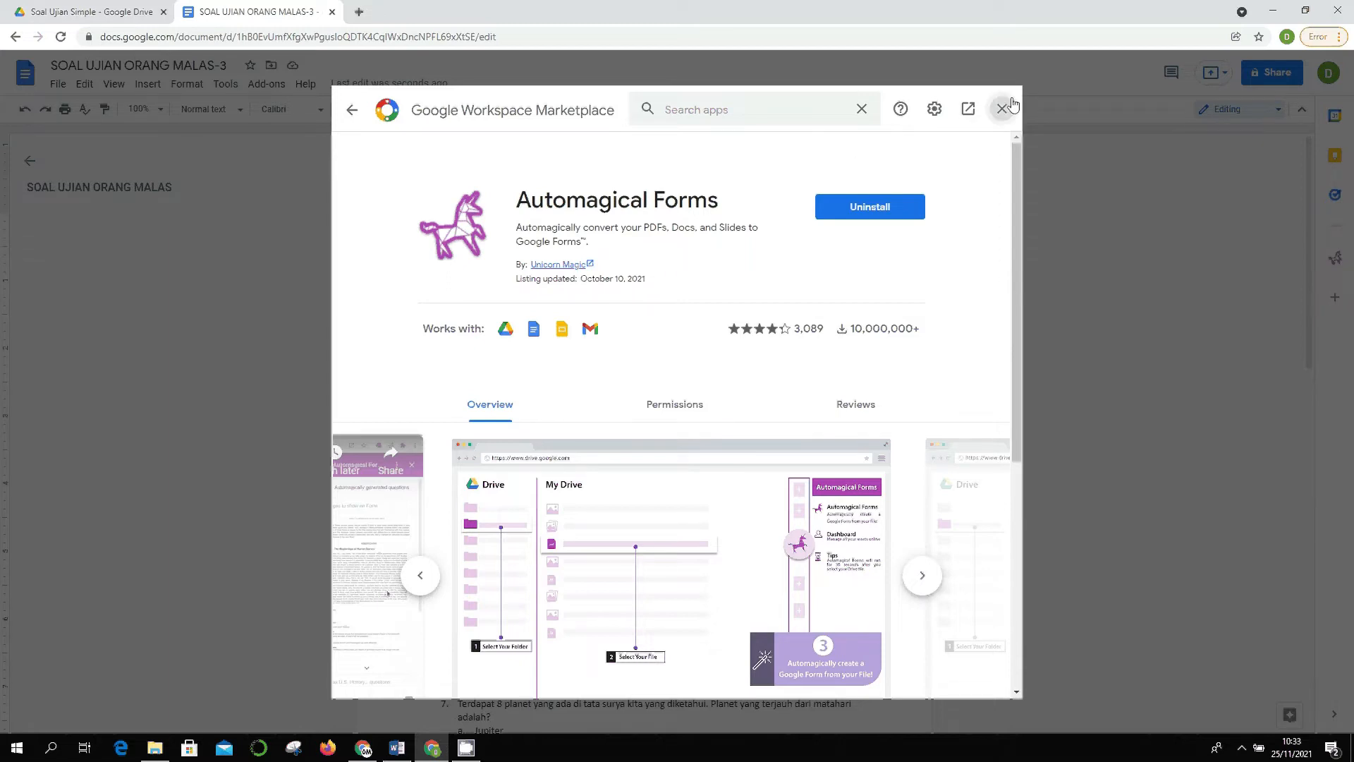
{"action": "left_click", "coordinate": [1003, 108]}
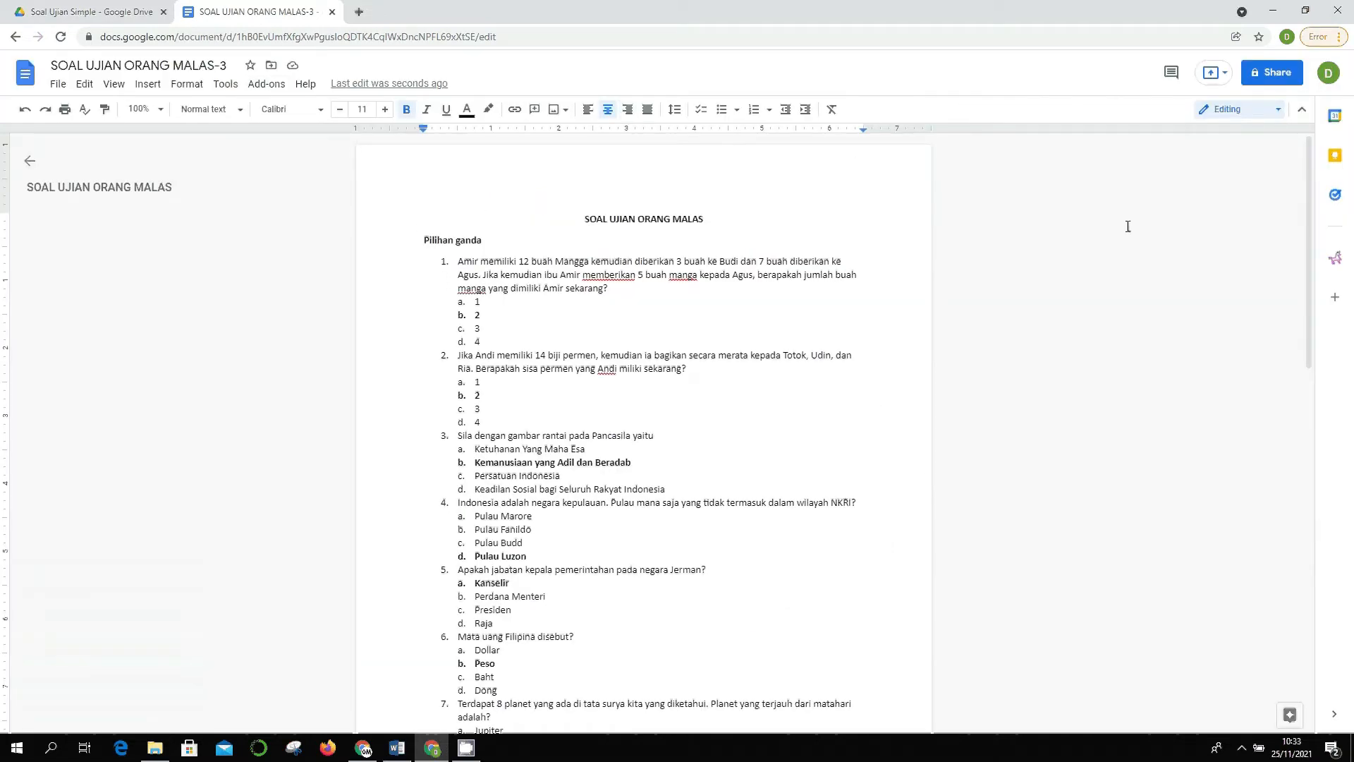
- Open the Automagical Forms side panel and allow it to access the quiz document
{"action": "left_click", "coordinate": [262, 86]}
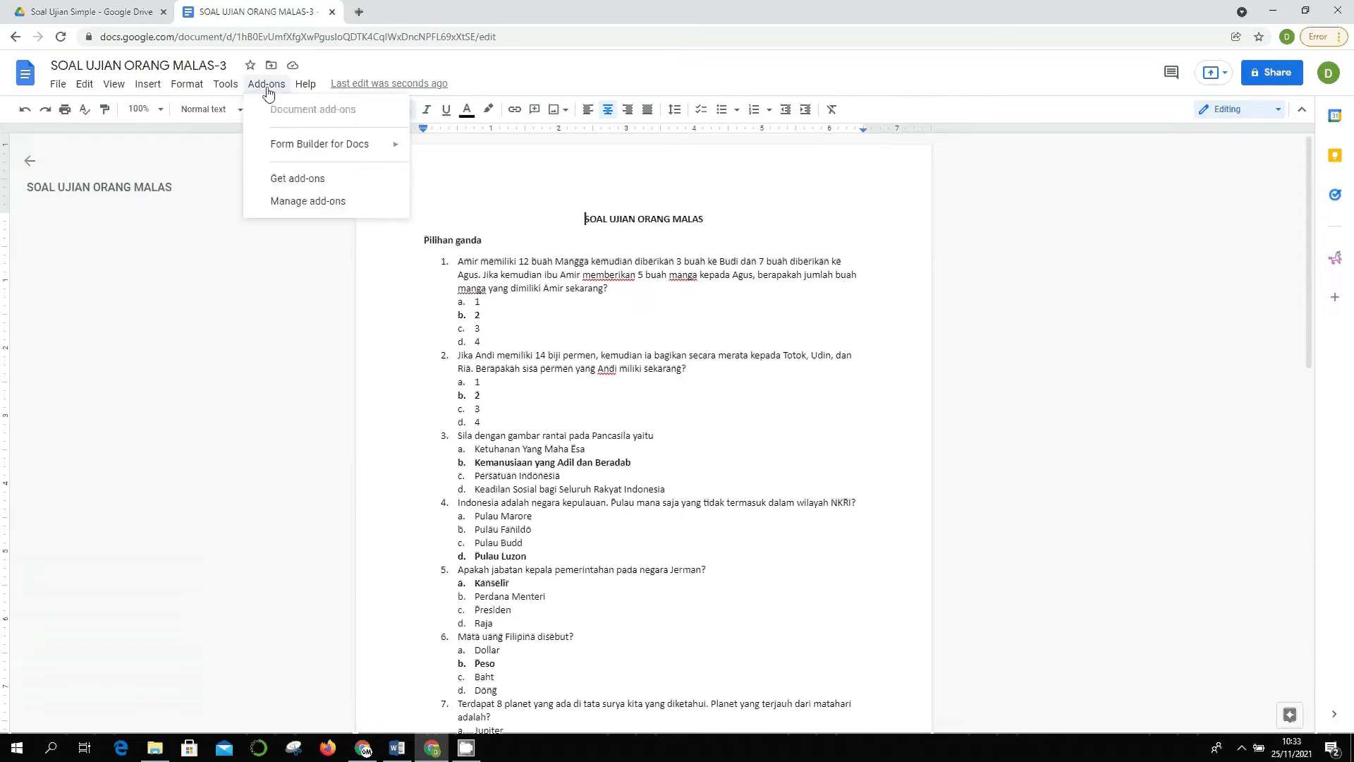
{"action": "left_click", "coordinate": [1051, 260]}
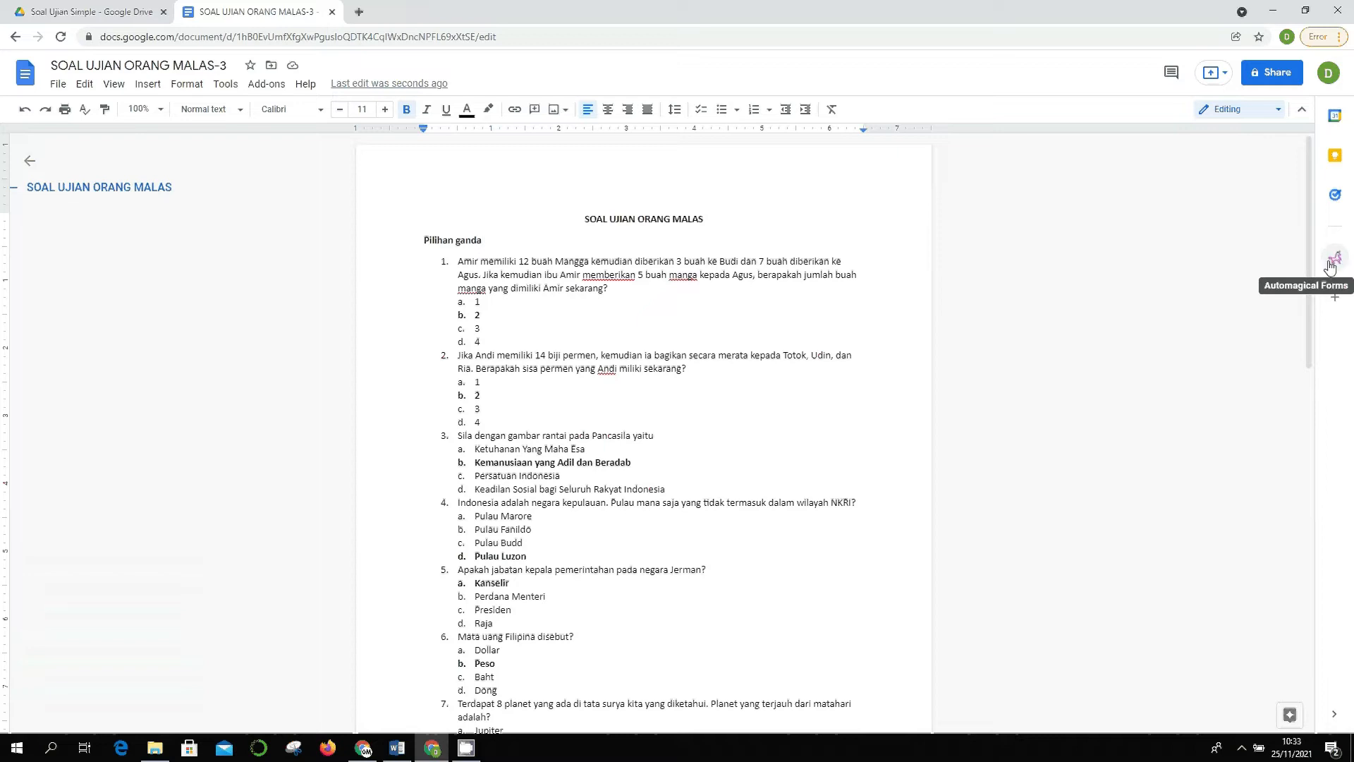
{"action": "left_click", "coordinate": [1332, 262]}
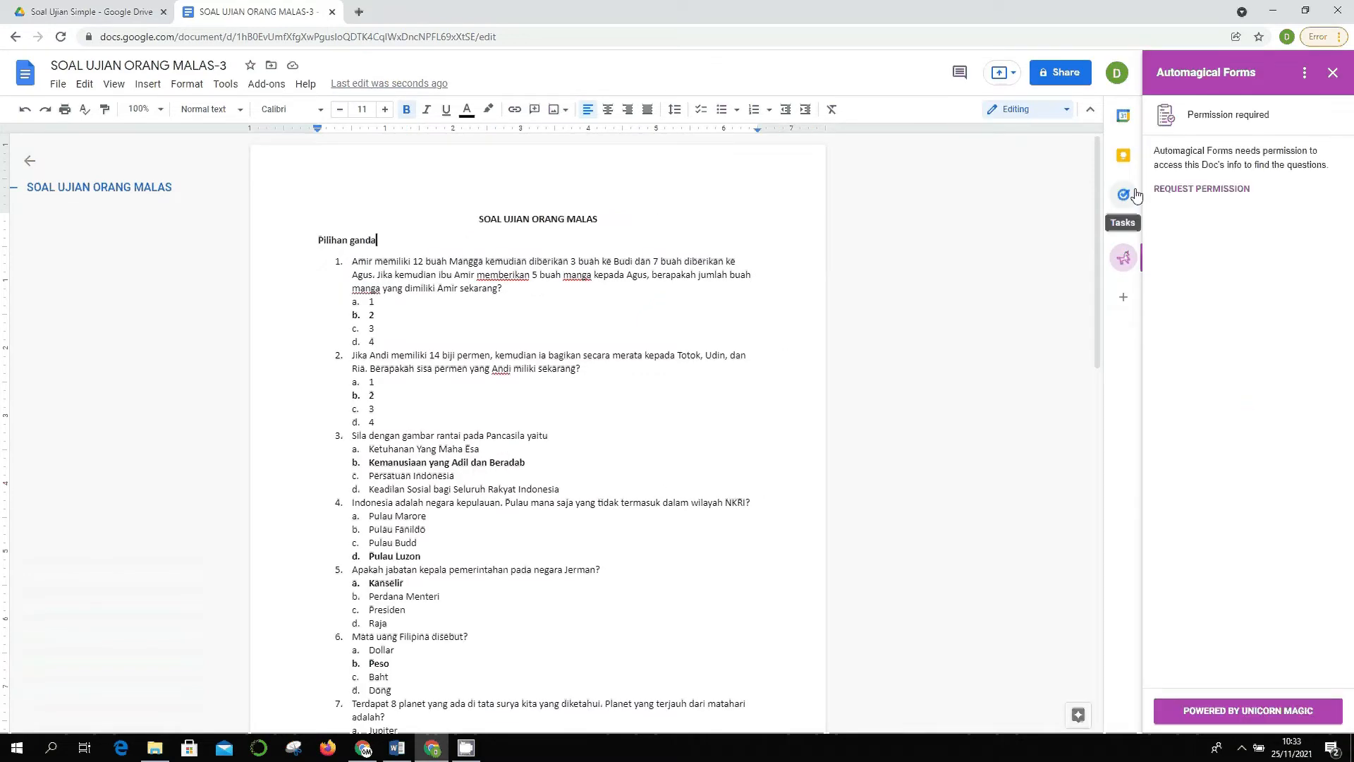
{"action": "left_click", "coordinate": [1209, 189]}
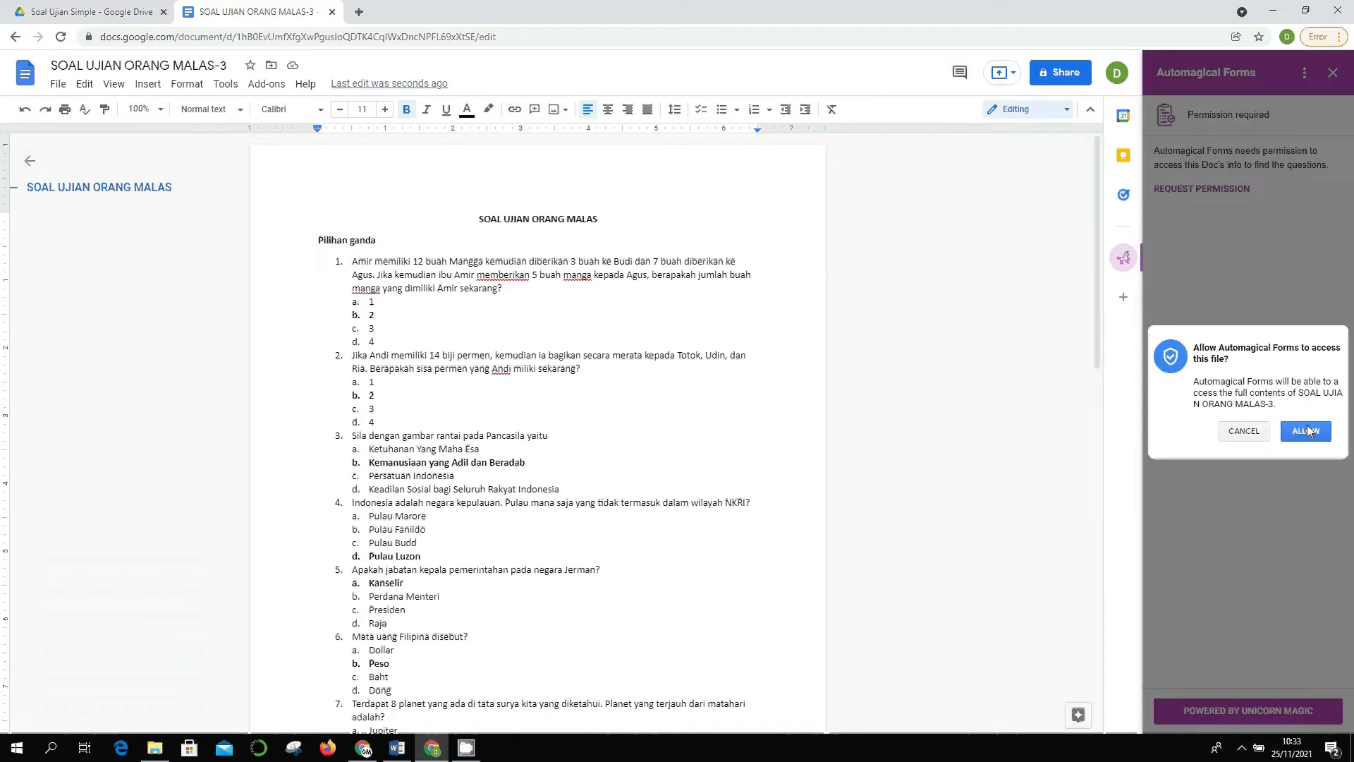
{"action": "left_click", "coordinate": [1303, 433]}
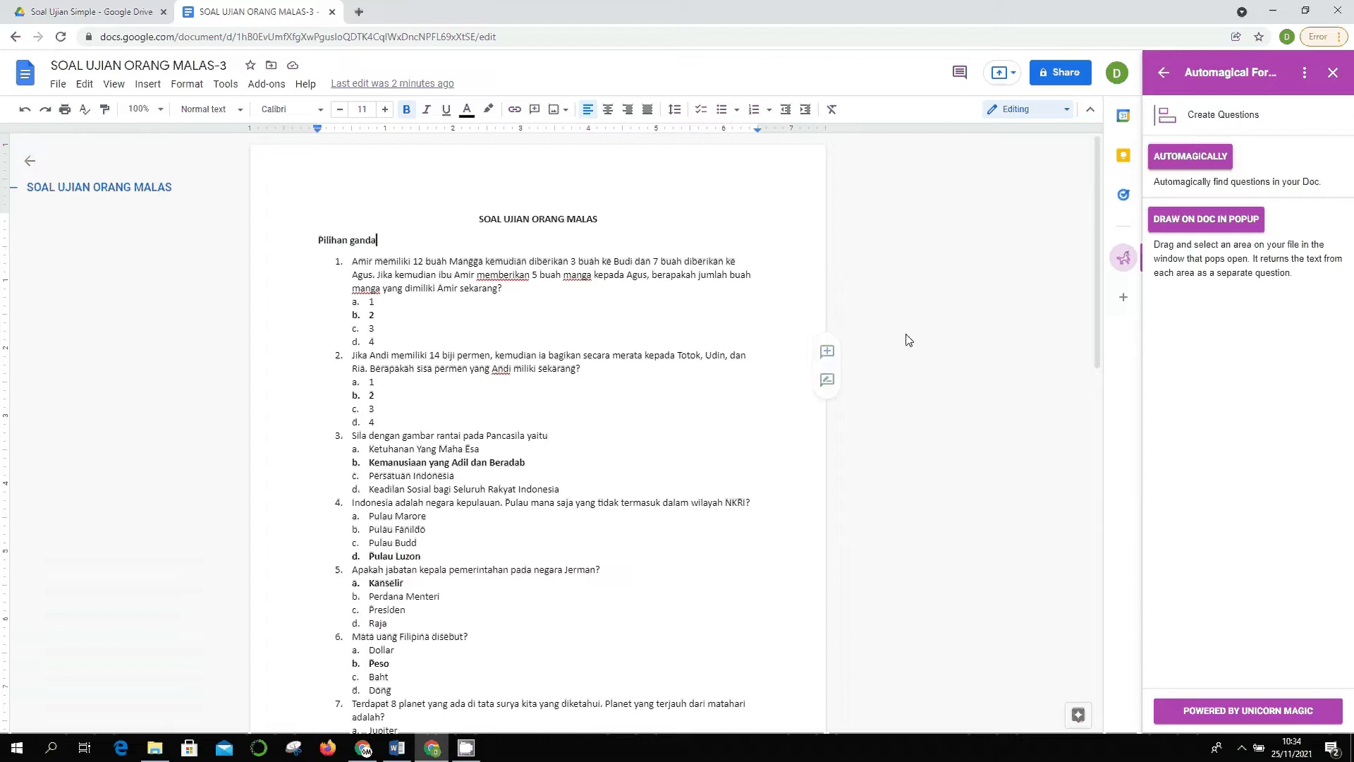
- Select the SOAL UJIAN ORANG MALAS title together with the Pilihan ganda heading
{"action": "scroll", "coordinate": [943, 342], "scroll_direction": "down", "scroll_amount": 4}
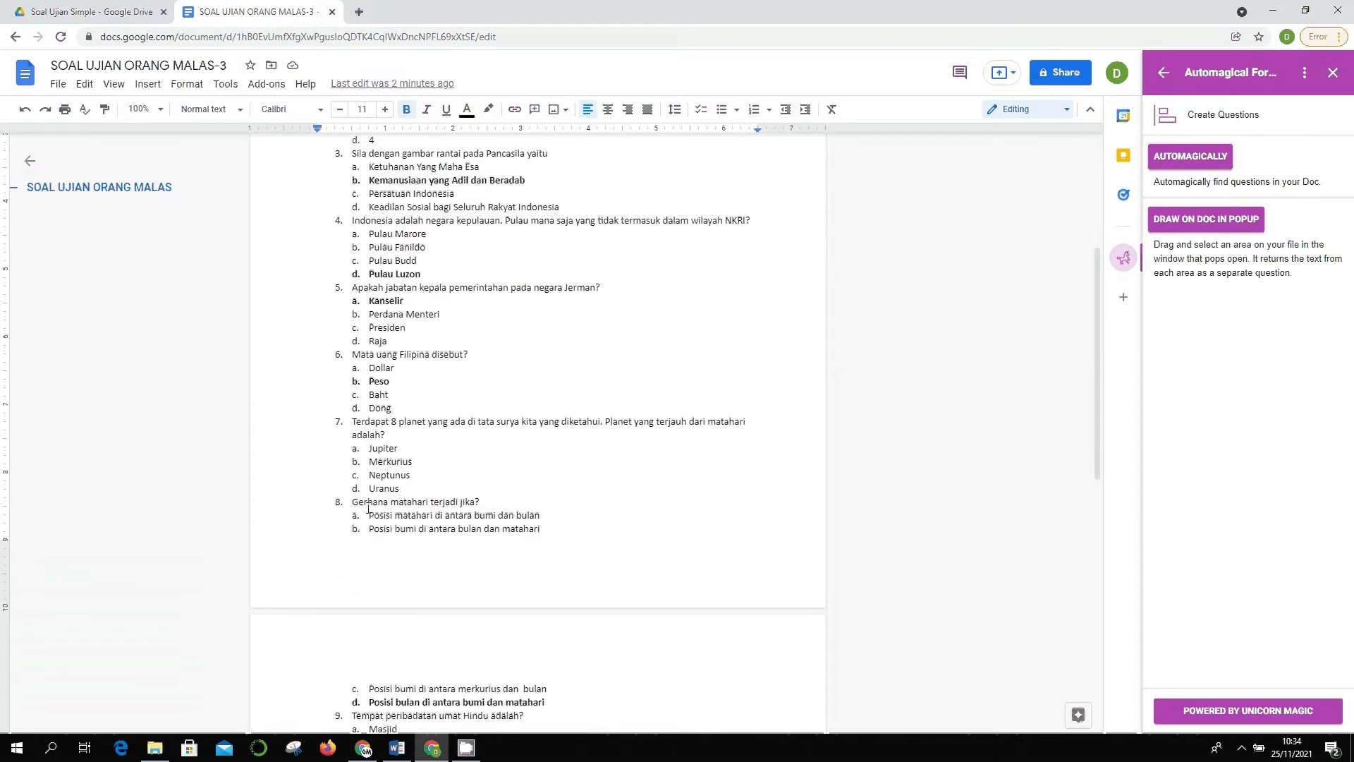
{"action": "scroll", "coordinate": [368, 508], "scroll_direction": "up", "scroll_amount": 4}
{"action": "scroll", "coordinate": [487, 388], "scroll_direction": "down", "scroll_amount": 12}
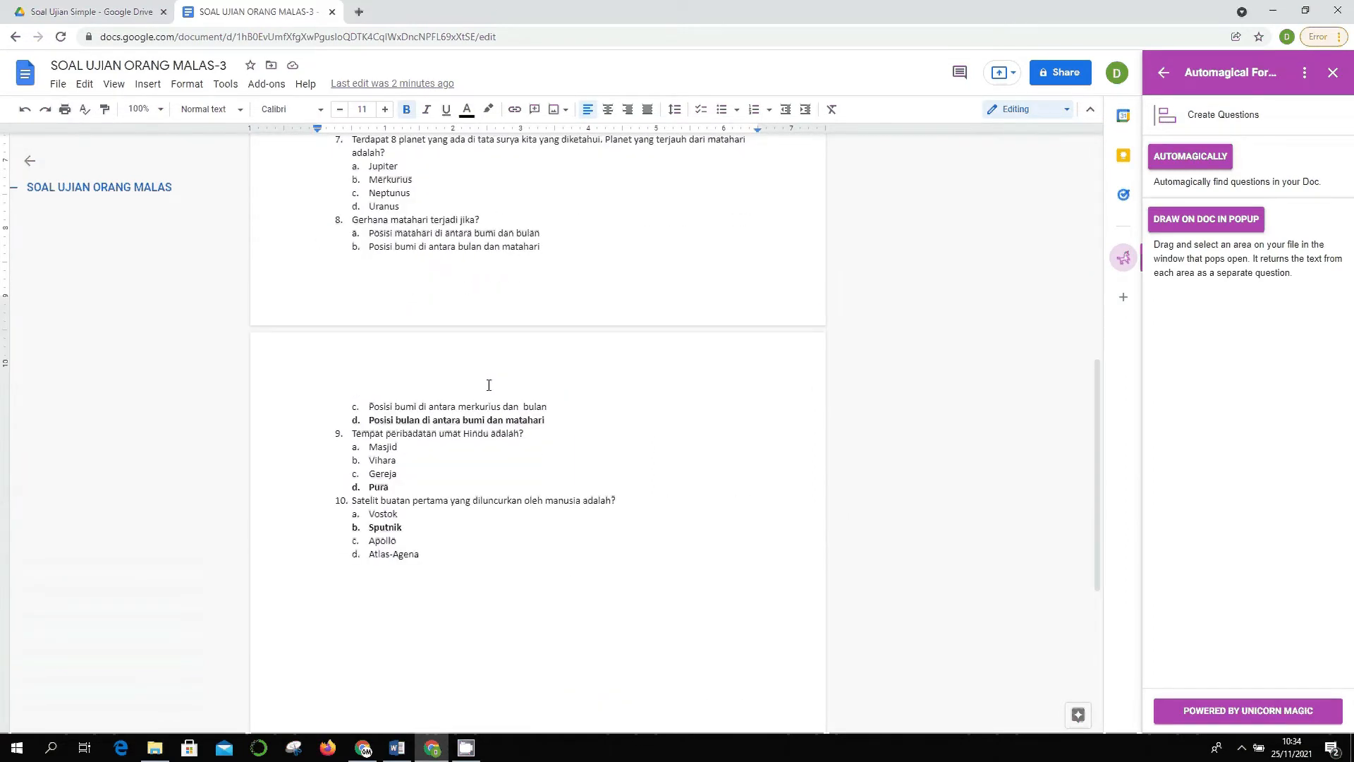
{"action": "scroll", "coordinate": [499, 413], "scroll_direction": "up", "scroll_amount": 12}
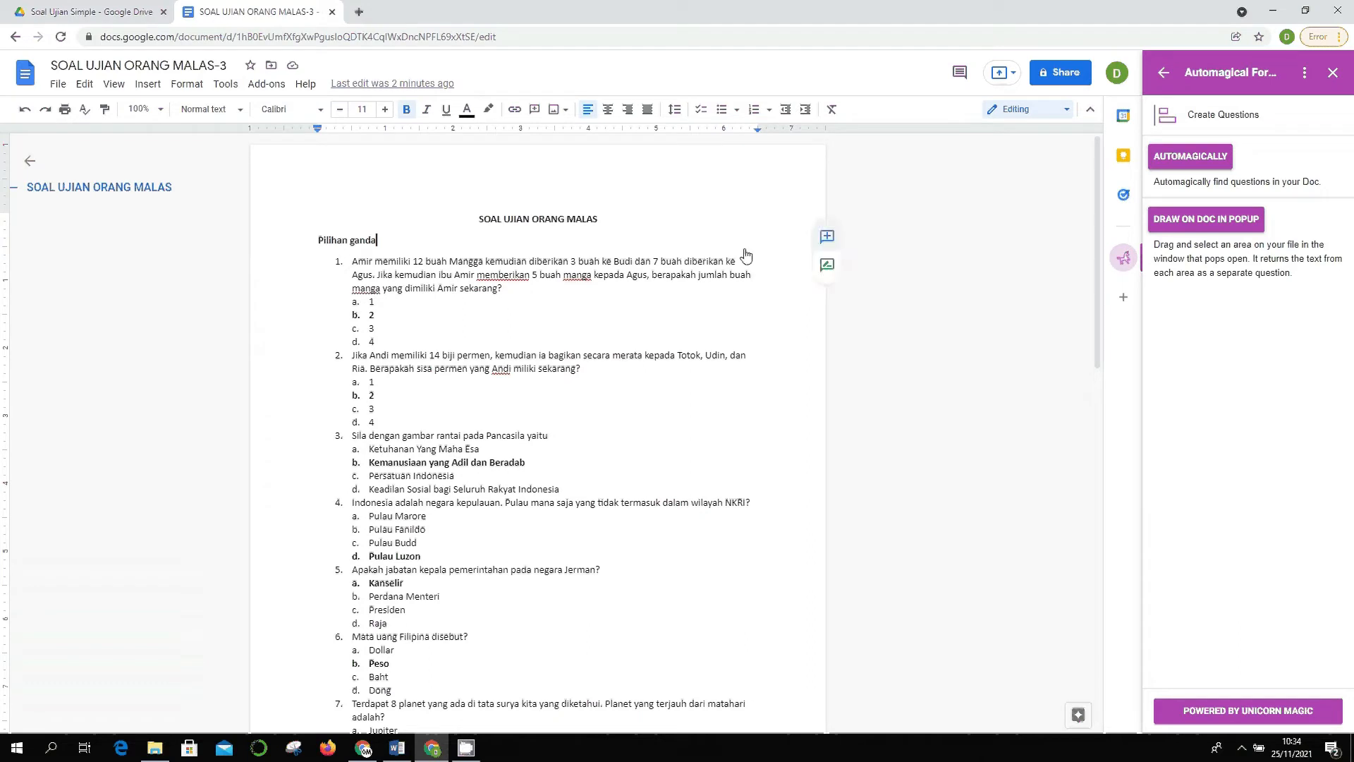
{"action": "left_click_drag", "start_coordinate": [461, 213], "coordinate": [561, 240]}
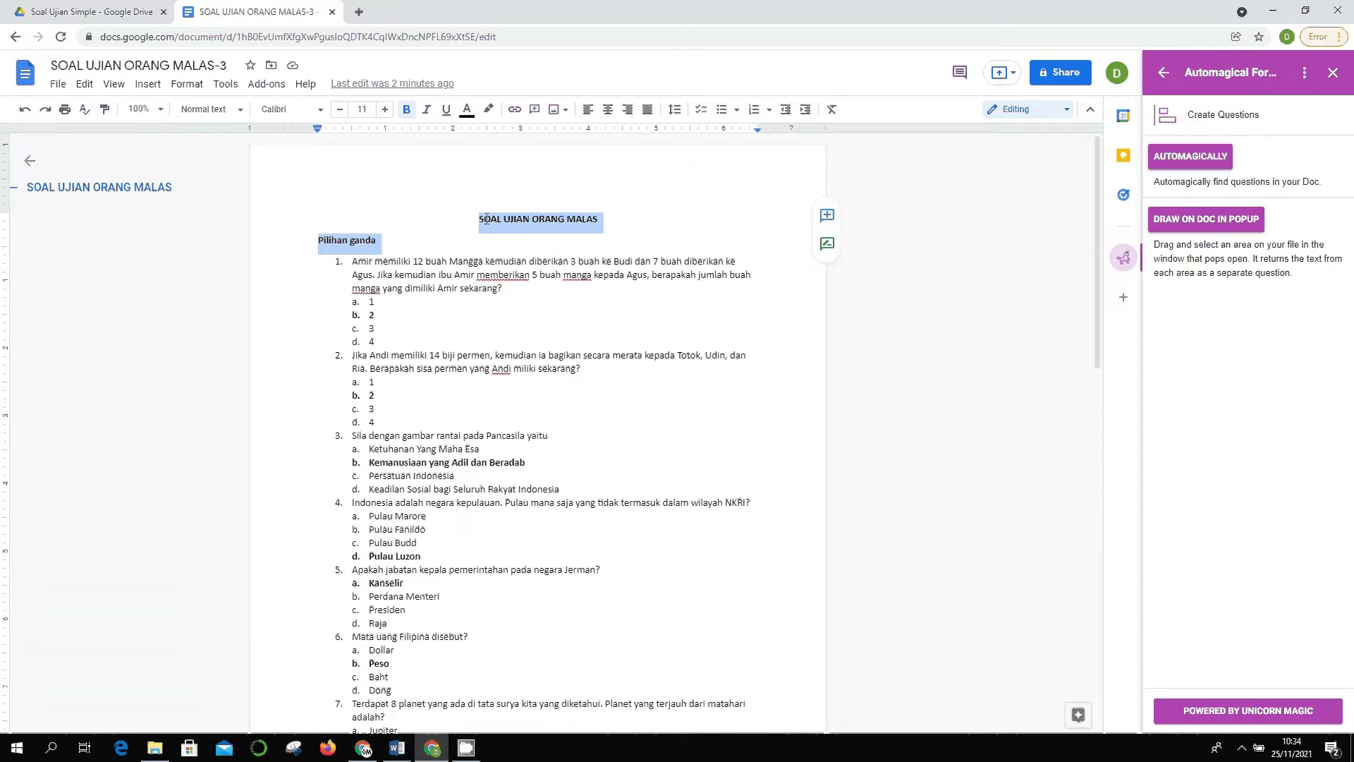
- Delete the title and Pilihan ganda heading from the quiz document
{"action": "key", "text": "BackSpace"}
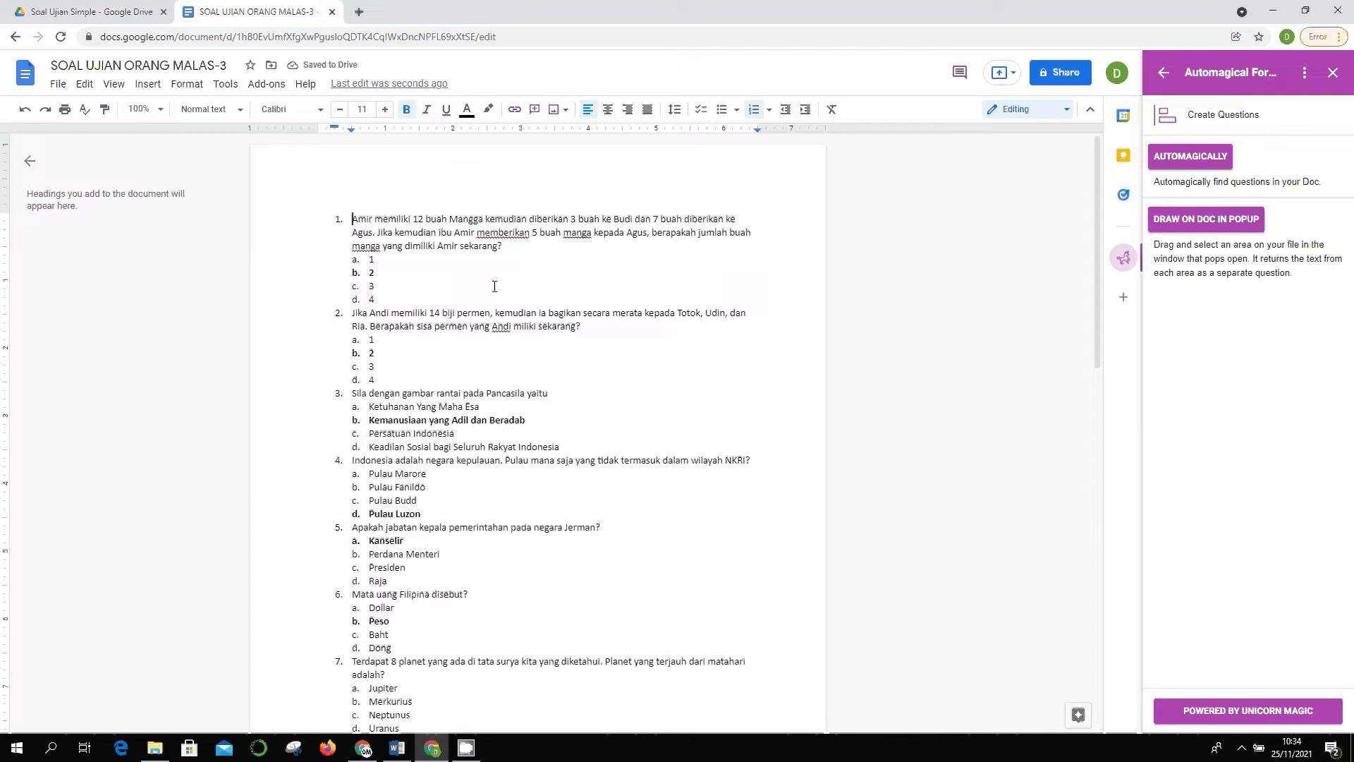
{"action": "scroll", "coordinate": [491, 258], "scroll_direction": "down", "scroll_amount": 2}
{"action": "scroll", "coordinate": [490, 258], "scroll_direction": "up", "scroll_amount": 2}
{"action": "scroll", "coordinate": [490, 268], "scroll_direction": "down", "scroll_amount": 1}
{"action": "scroll", "coordinate": [513, 287], "scroll_direction": "up", "scroll_amount": 1}
{"action": "scroll", "coordinate": [494, 285], "scroll_direction": "down", "scroll_amount": 2}
{"action": "scroll", "coordinate": [416, 280], "scroll_direction": "down", "scroll_amount": 8}
{"action": "scroll", "coordinate": [431, 331], "scroll_direction": "up", "scroll_amount": 11}
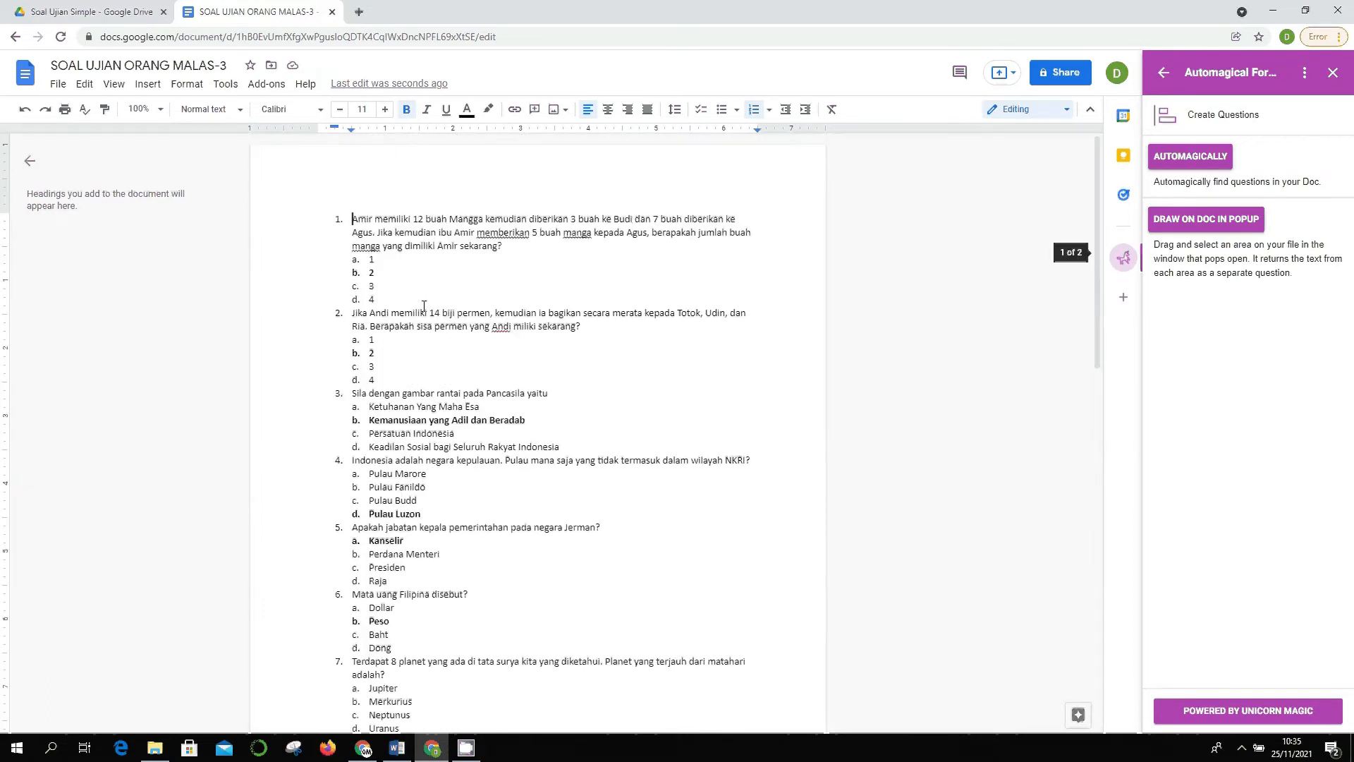
- Select all the quiz text and set its font size to 1
{"action": "key", "text": "ctrl+a"}
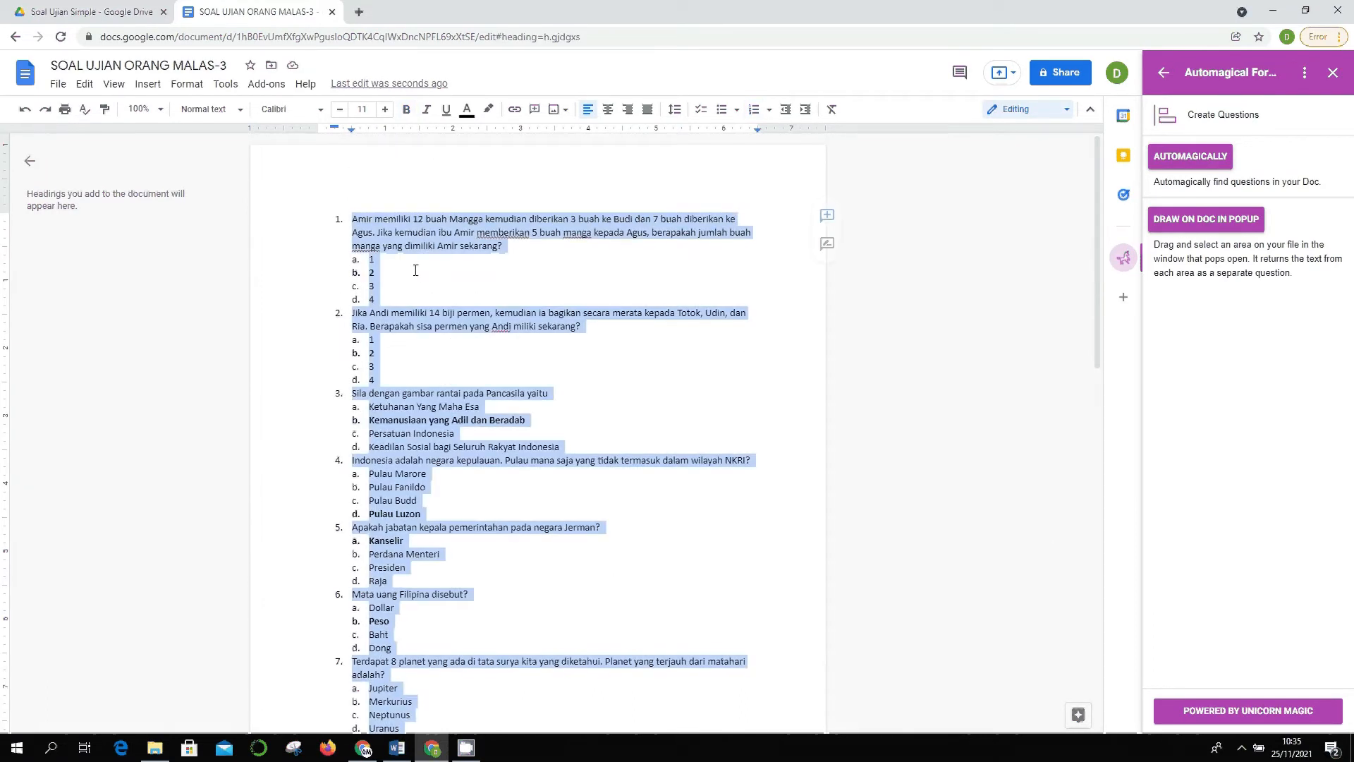
{"action": "scroll", "coordinate": [598, 413], "scroll_direction": "down", "scroll_amount": 11}
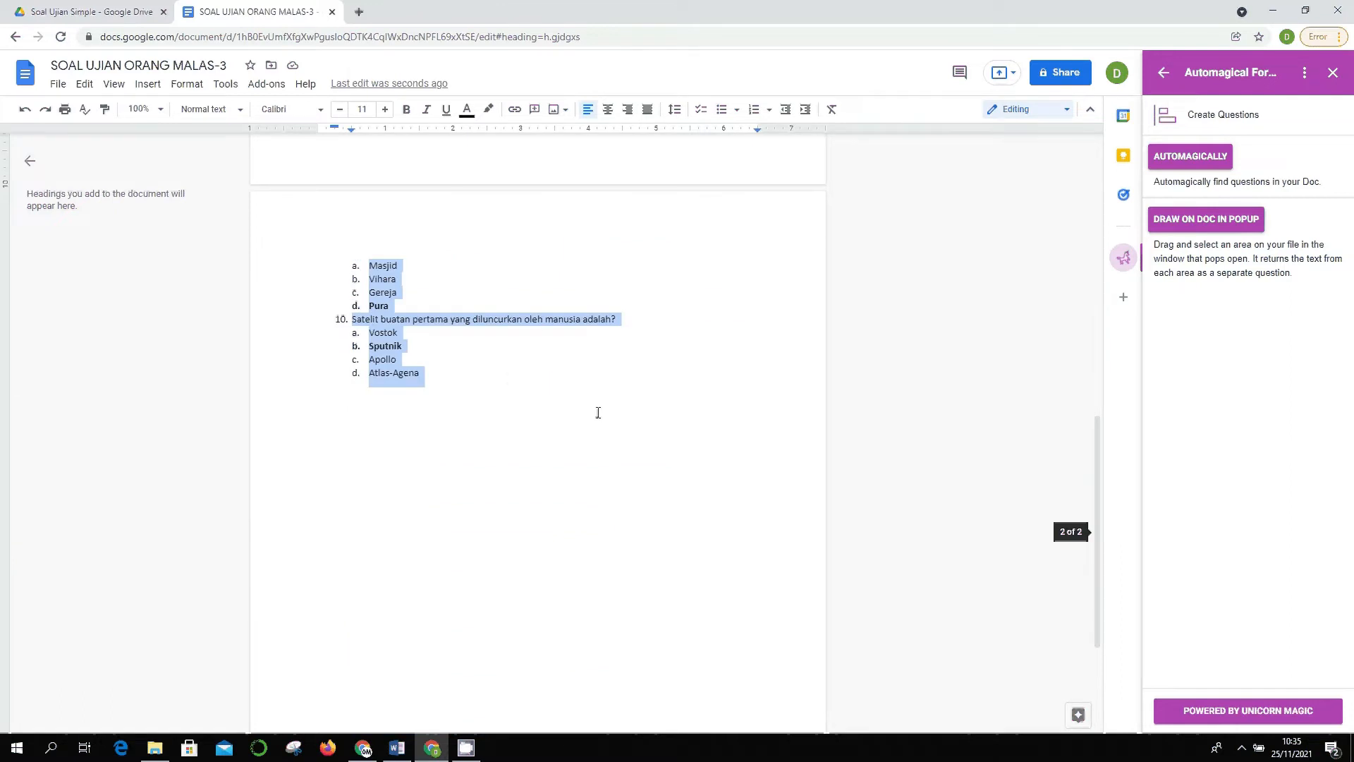
{"action": "scroll", "coordinate": [508, 374], "scroll_direction": "down", "scroll_amount": 3}
{"action": "scroll", "coordinate": [509, 364], "scroll_direction": "up", "scroll_amount": 12}
{"action": "scroll", "coordinate": [509, 364], "scroll_direction": "down", "scroll_amount": 8}
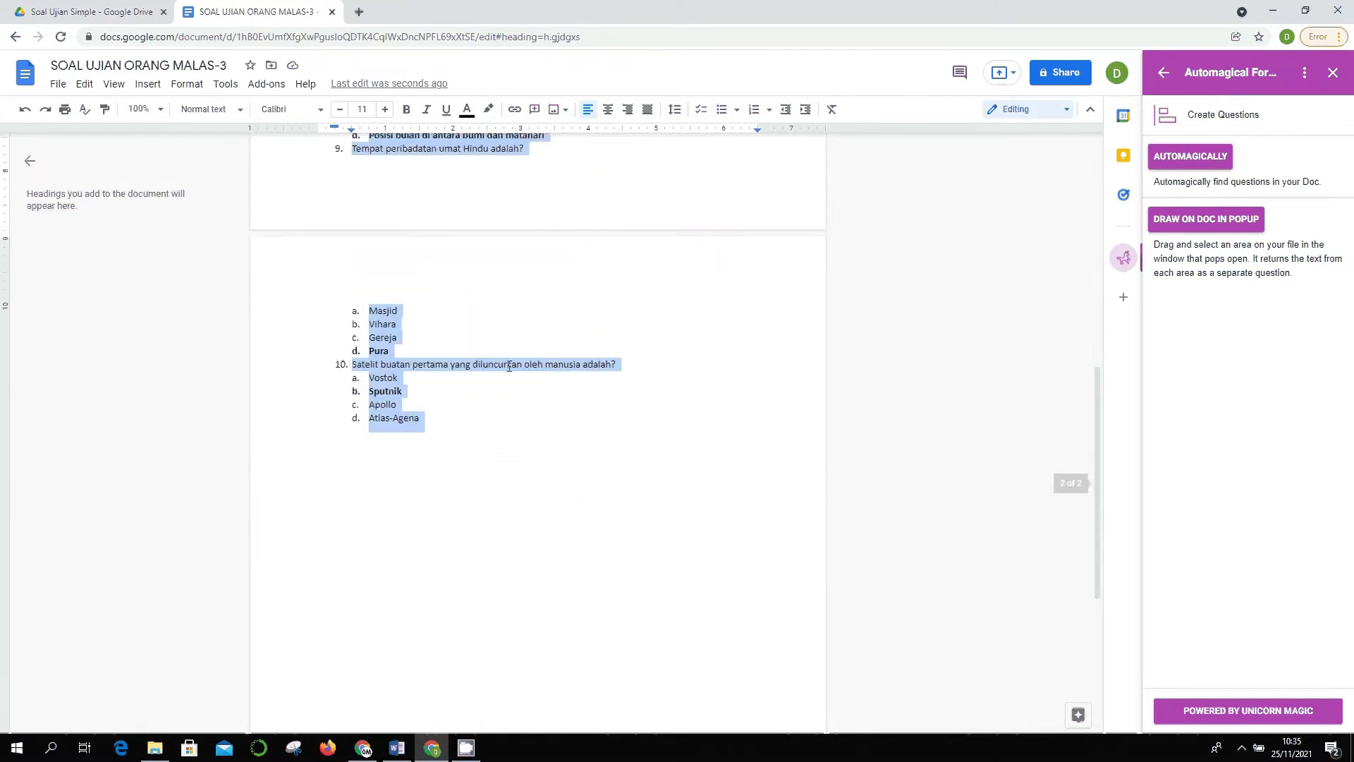
{"action": "scroll", "coordinate": [509, 366], "scroll_direction": "down", "scroll_amount": 3}
{"action": "scroll", "coordinate": [509, 366], "scroll_direction": "up", "scroll_amount": 15}
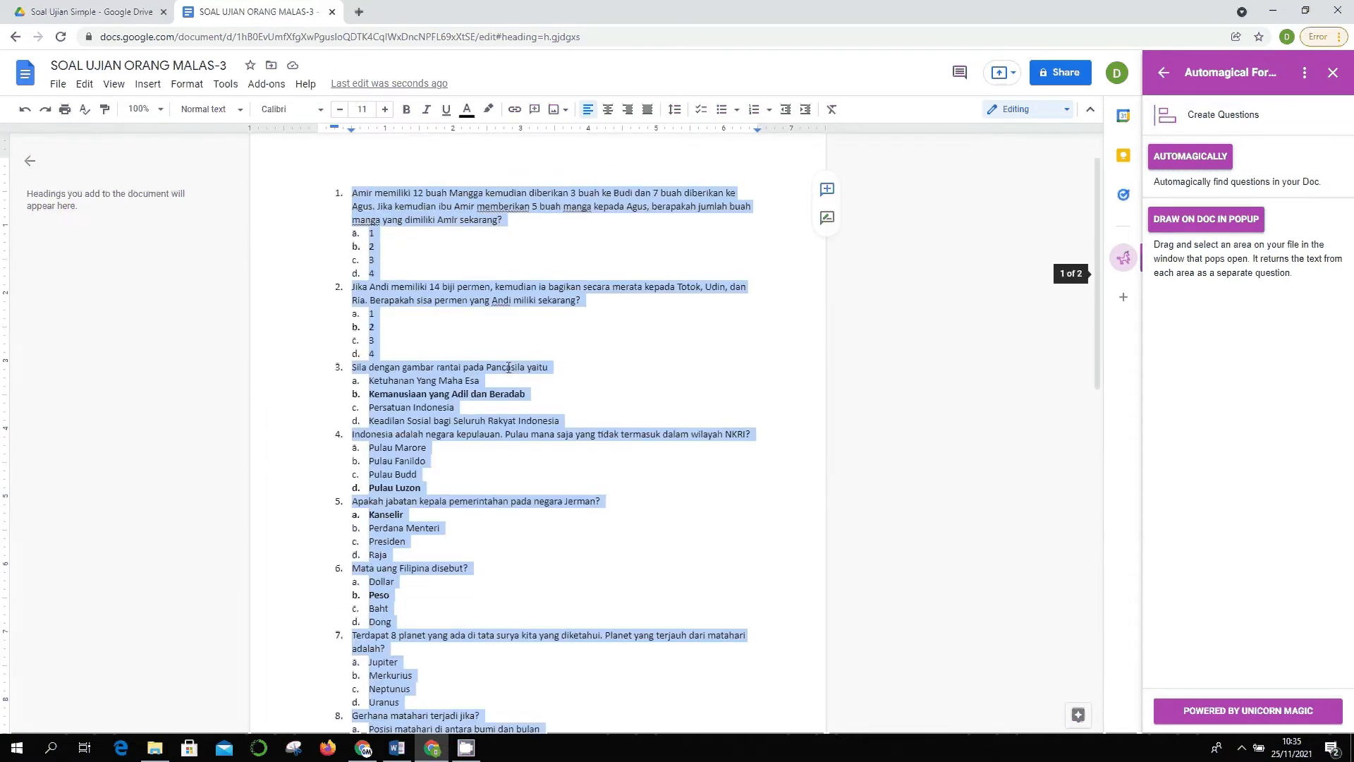
{"action": "left_click", "coordinate": [368, 107]}
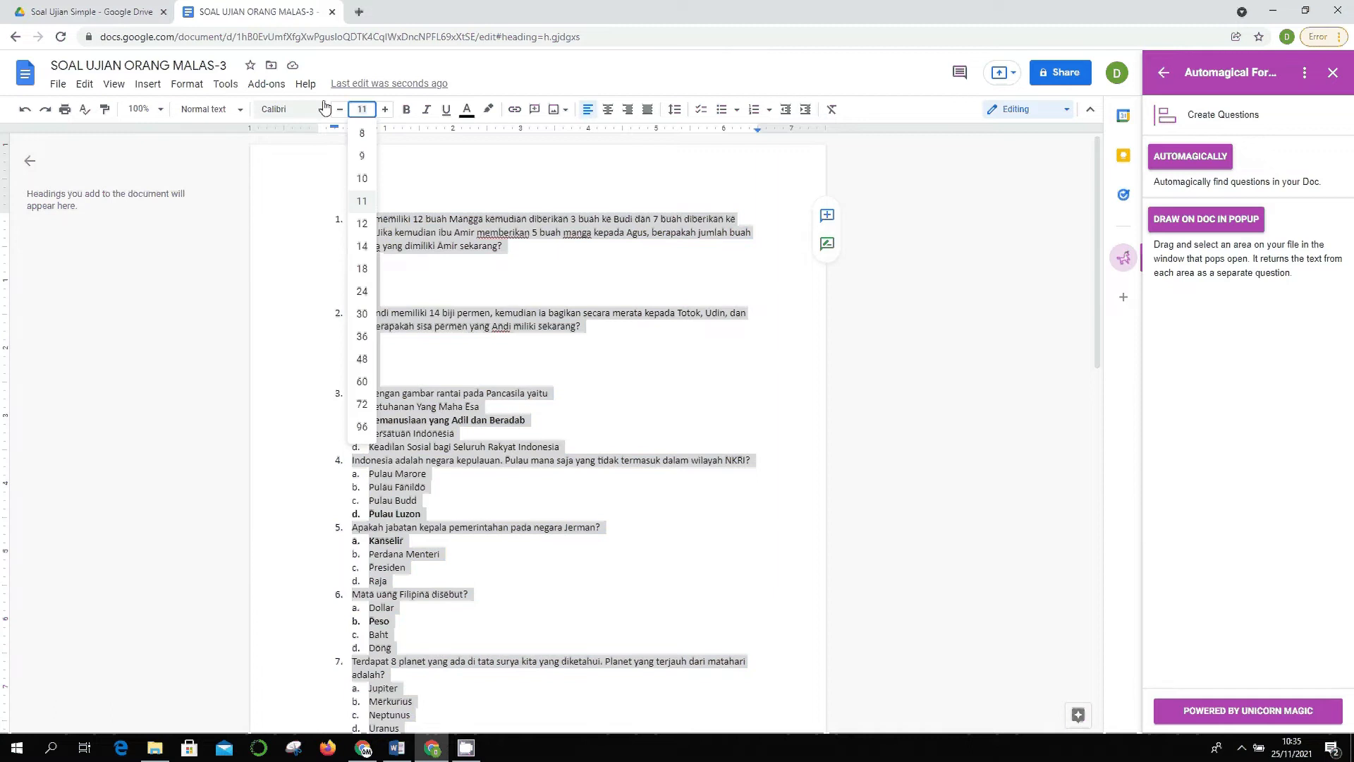
{"action": "type", "text": "1"}
{"action": "key", "text": "Return"}
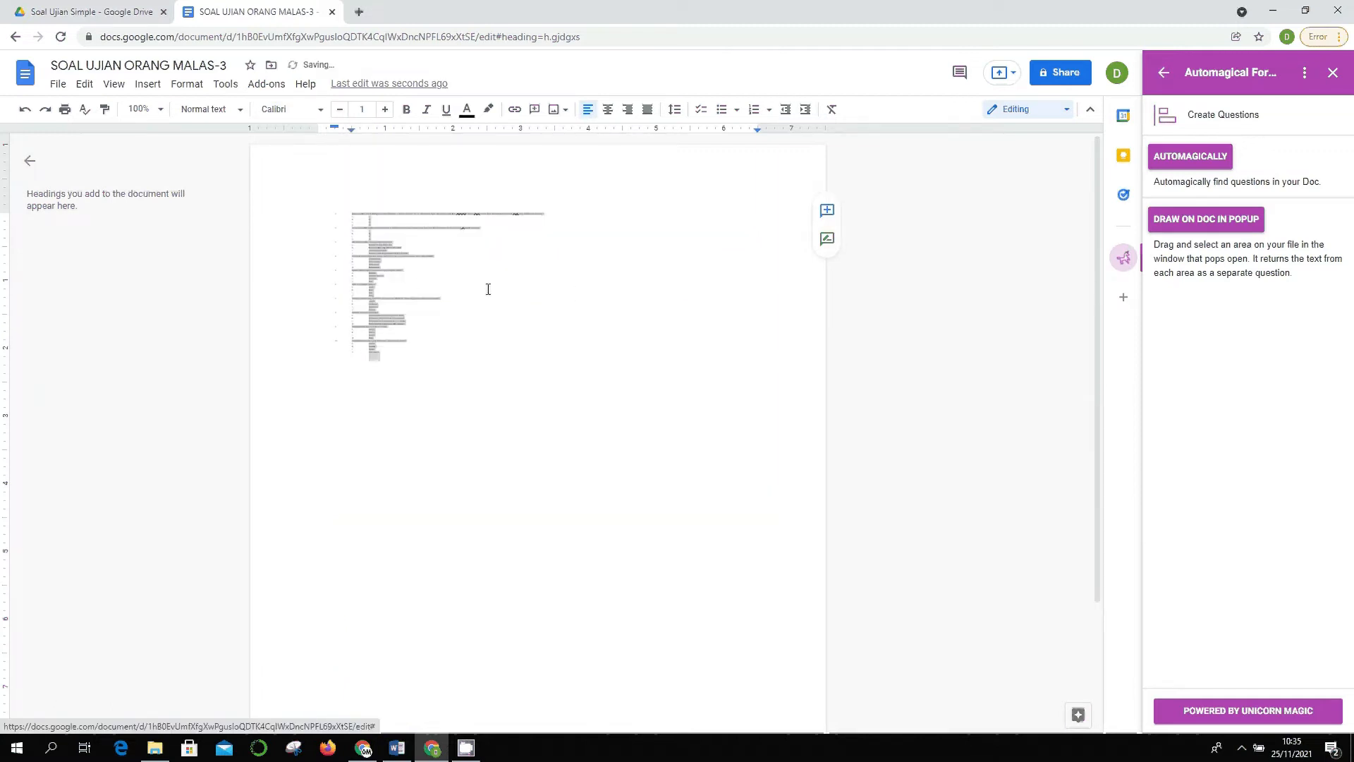
{"action": "left_click", "coordinate": [670, 303]}
{"action": "scroll", "coordinate": [569, 328], "scroll_direction": "down", "scroll_amount": 3}
{"action": "scroll", "coordinate": [414, 159], "scroll_direction": "up", "scroll_amount": 2}
{"action": "scroll", "coordinate": [418, 263], "scroll_direction": "down", "scroll_amount": 2}
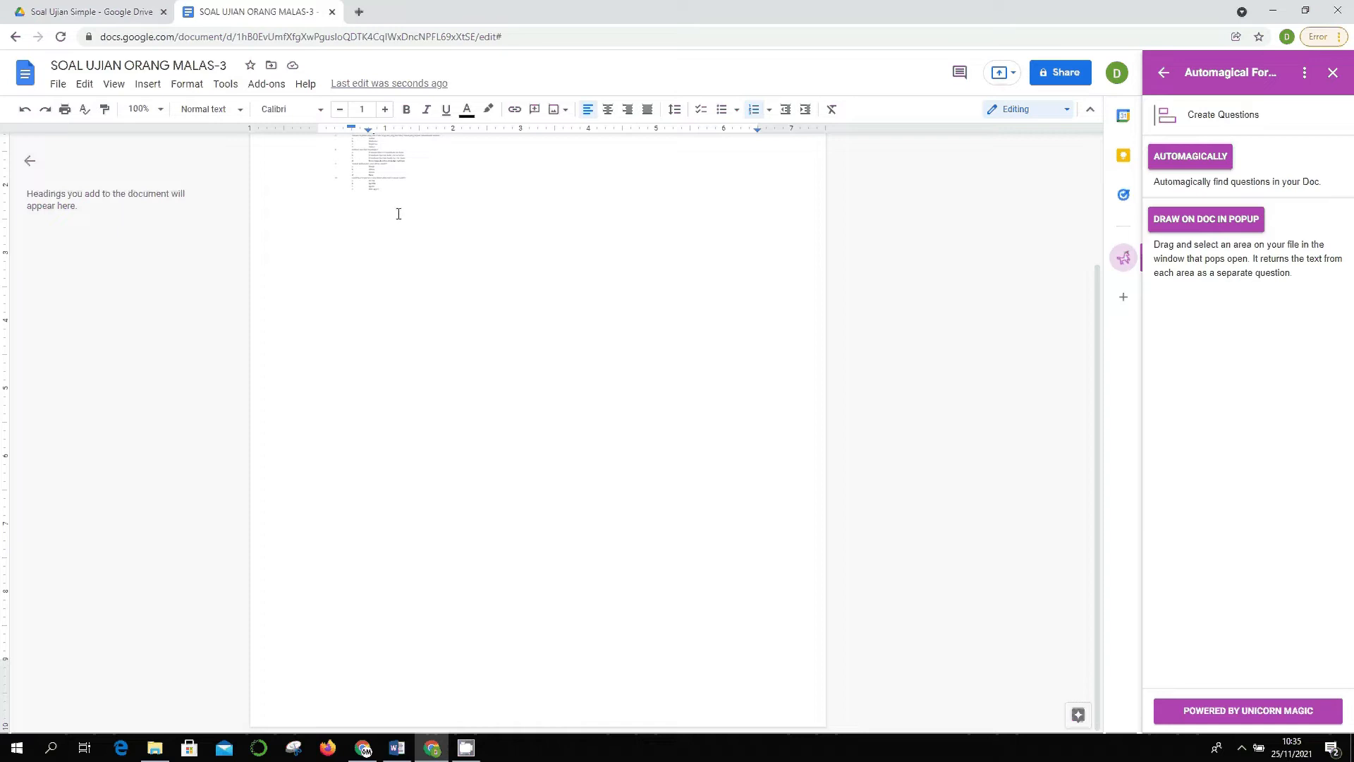
{"action": "scroll", "coordinate": [502, 351], "scroll_direction": "up", "scroll_amount": 2}
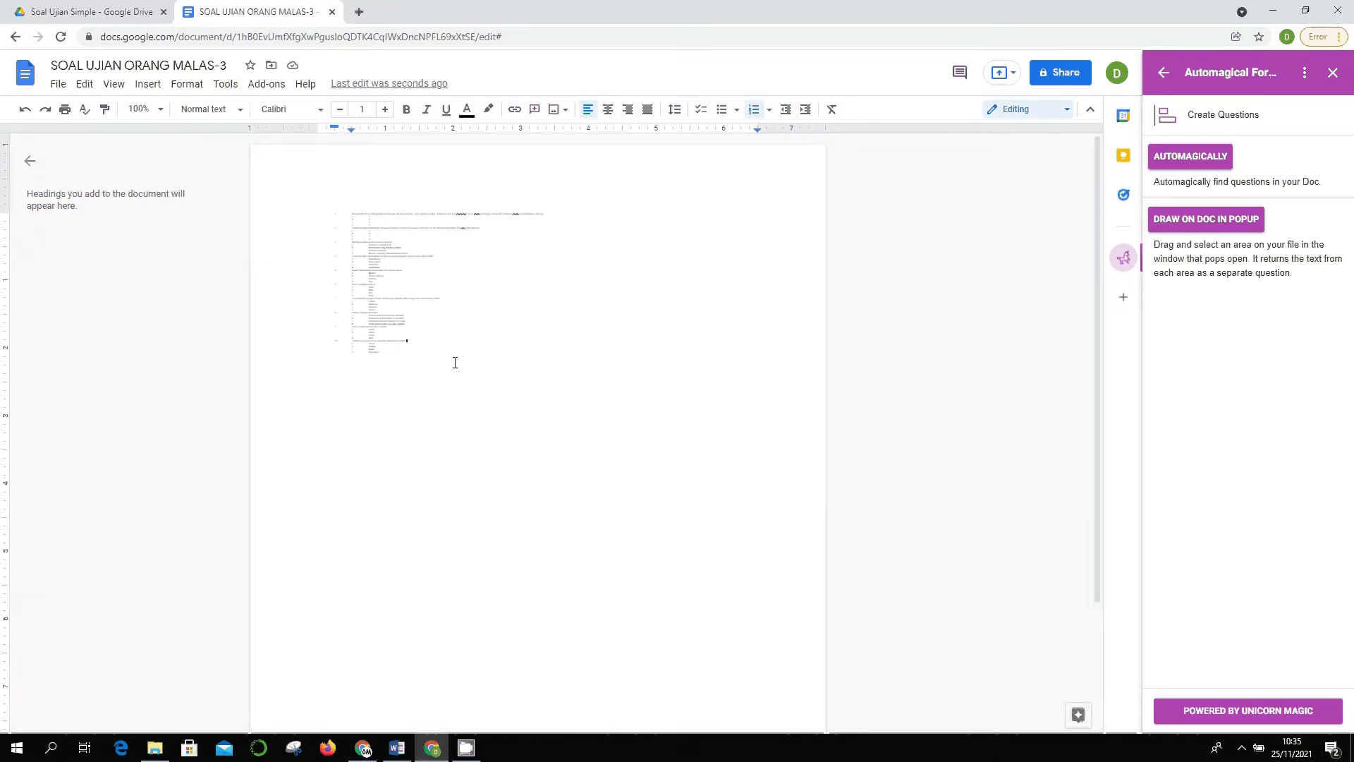
{"action": "left_click", "coordinate": [360, 196]}
{"action": "left_click", "coordinate": [1218, 224]}
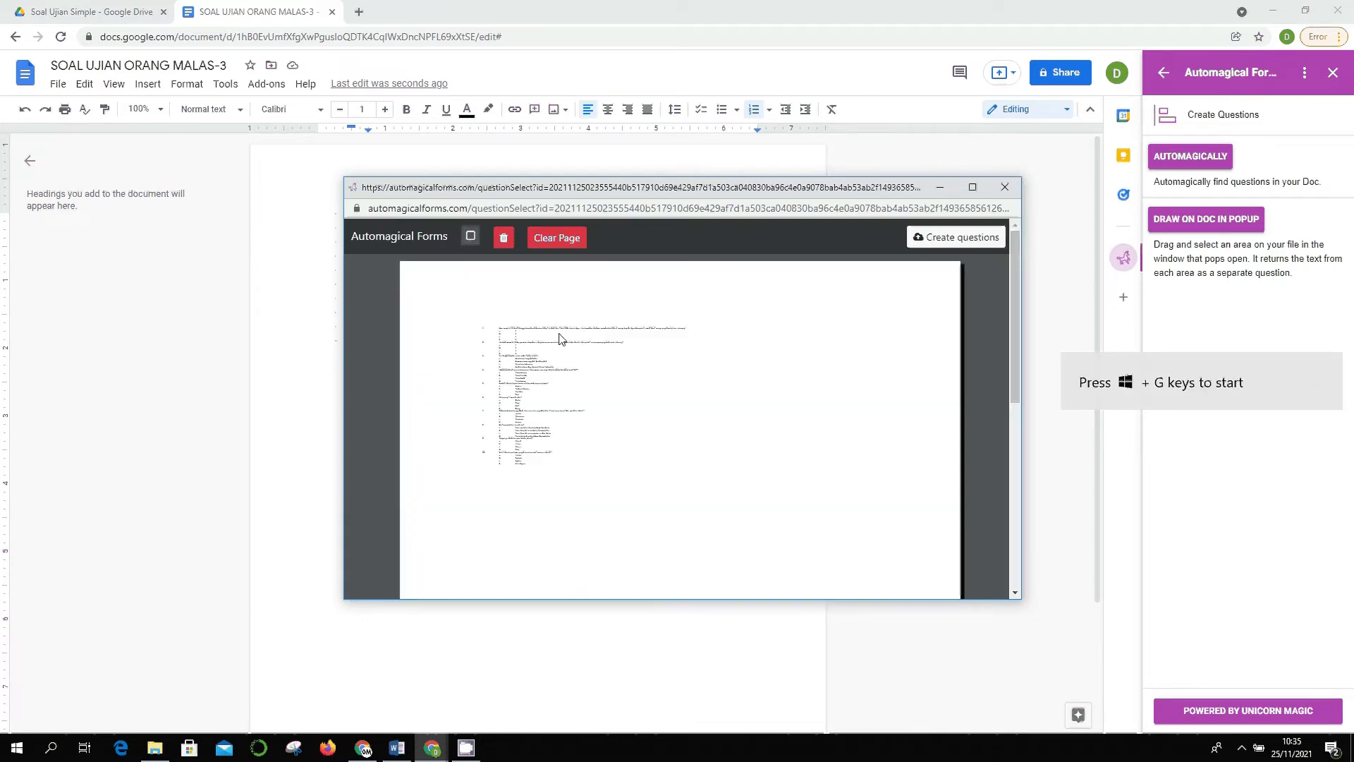
{"action": "left_click_drag", "start_coordinate": [484, 324], "coordinate": [705, 337]}
{"action": "left_click_drag", "start_coordinate": [491, 351], "coordinate": [586, 388]}
{"action": "mouse_move", "coordinate": [484, 397]}
{"action": "left_mouse_down"}
{"action": "mouse_move", "coordinate": [570, 442]}
{"action": "mouse_move", "coordinate": [589, 481]}
{"action": "left_mouse_up"}
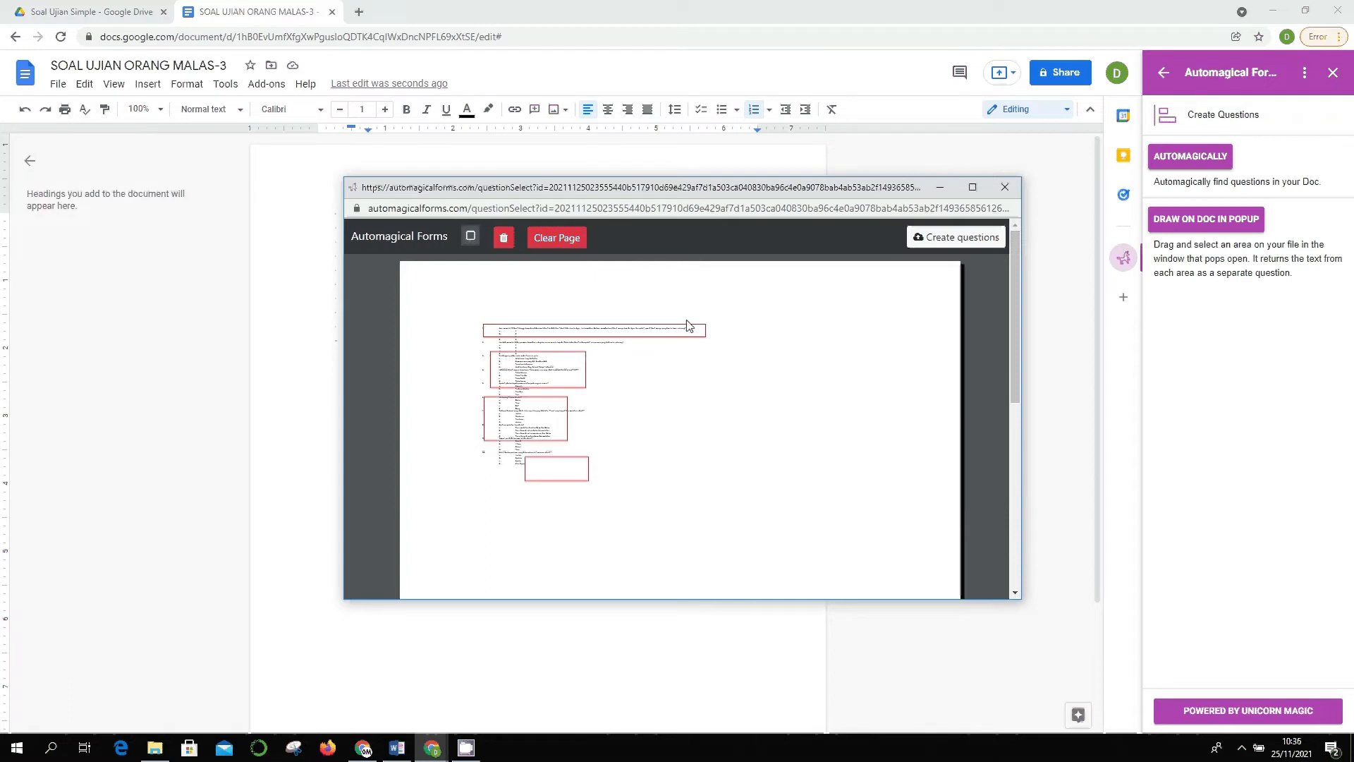
{"action": "left_click", "coordinate": [557, 238]}
{"action": "left_click", "coordinate": [750, 281]}
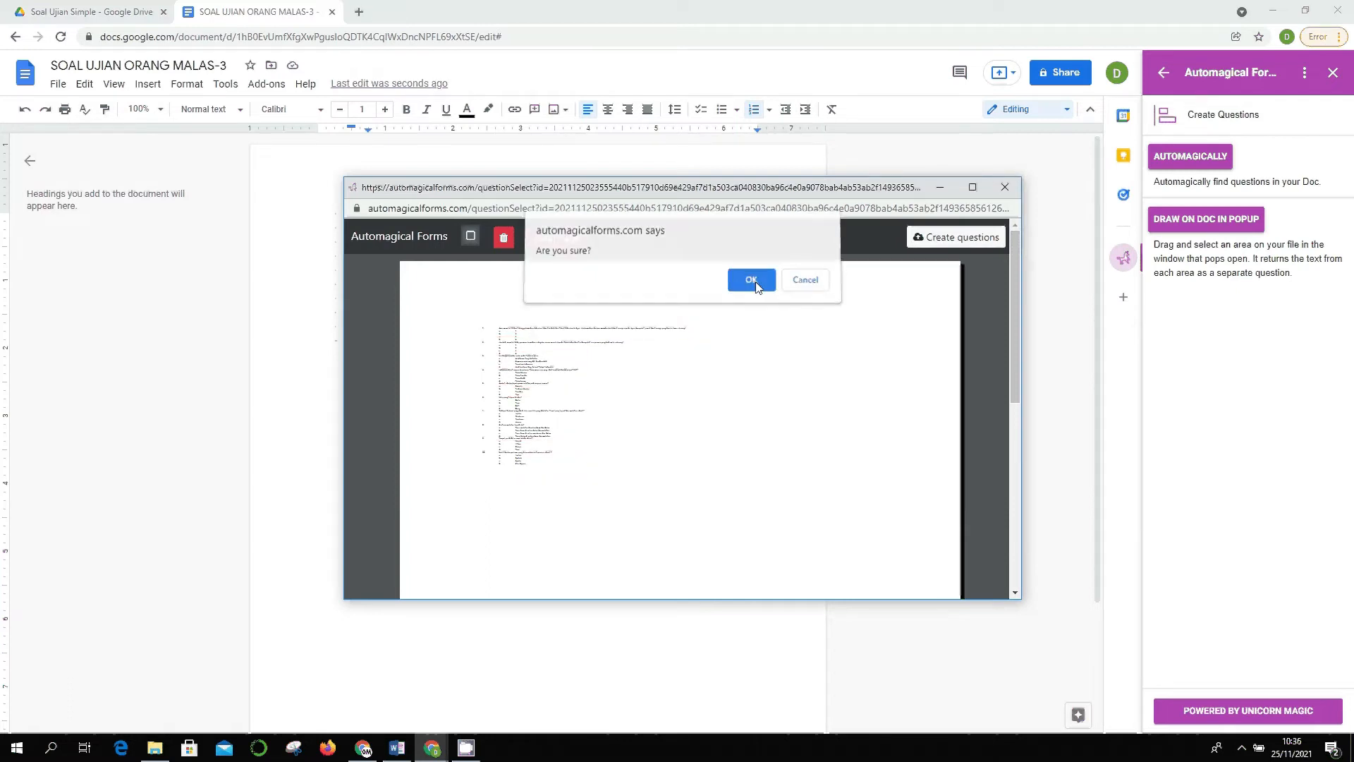
{"action": "left_click", "coordinate": [1005, 187]}
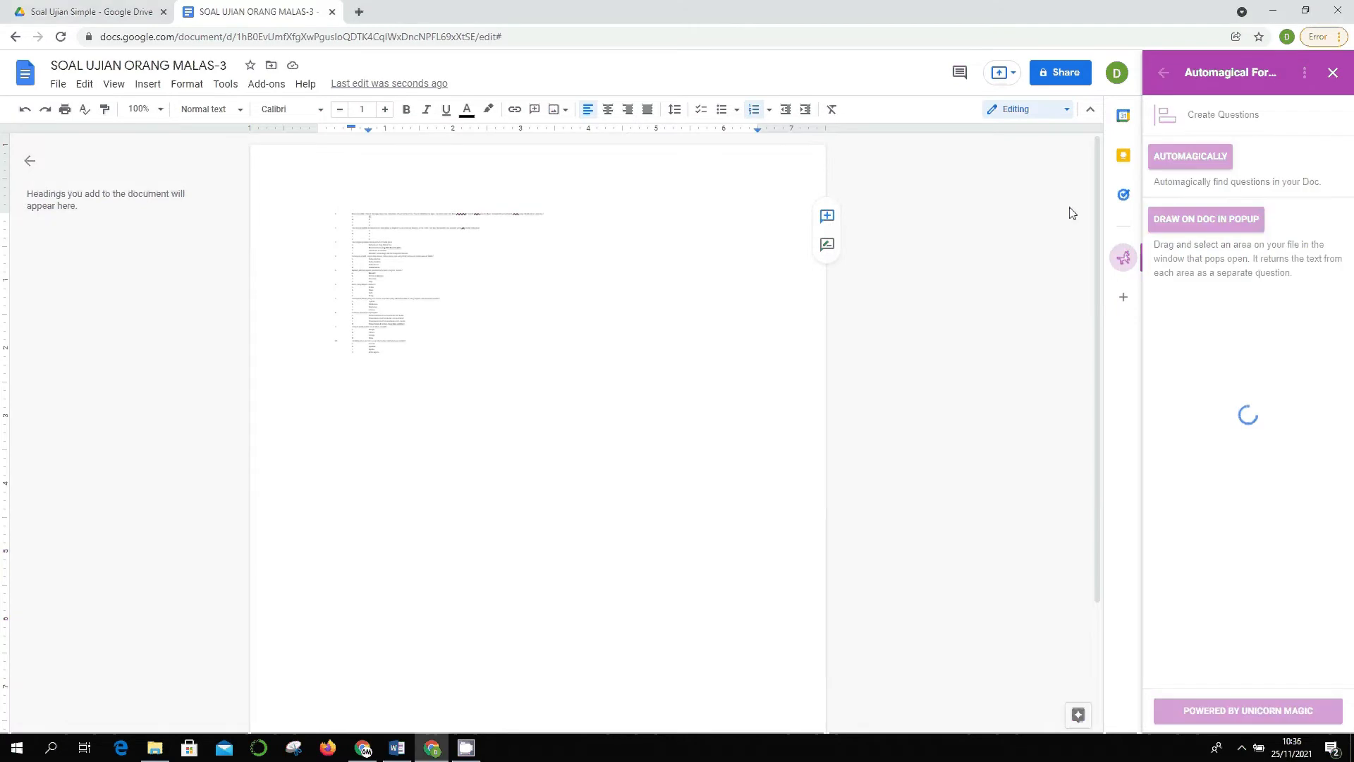
- Run AUTOMAGICALLY detection and expand the list of all detected questions
{"action": "left_click", "coordinate": [1206, 161]}
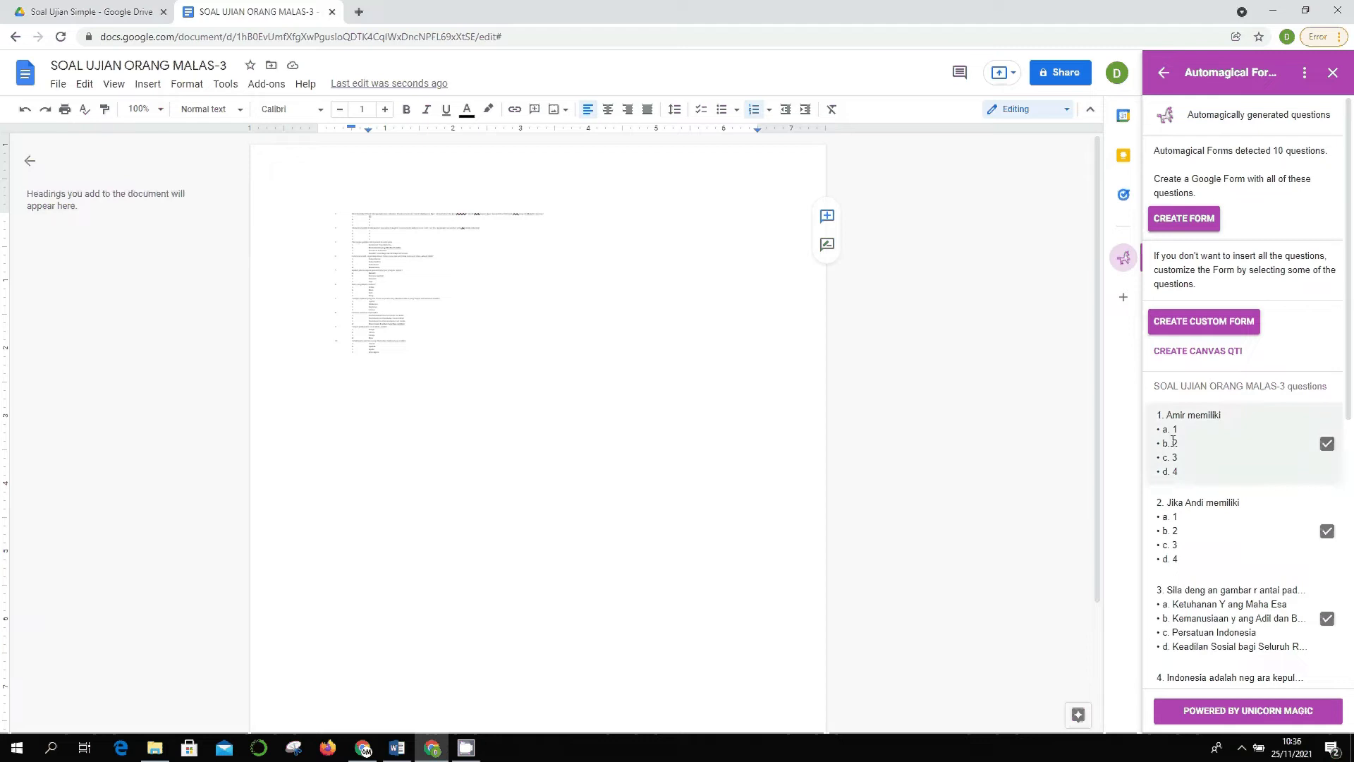
{"action": "scroll", "coordinate": [1209, 494], "scroll_direction": "down", "scroll_amount": 4}
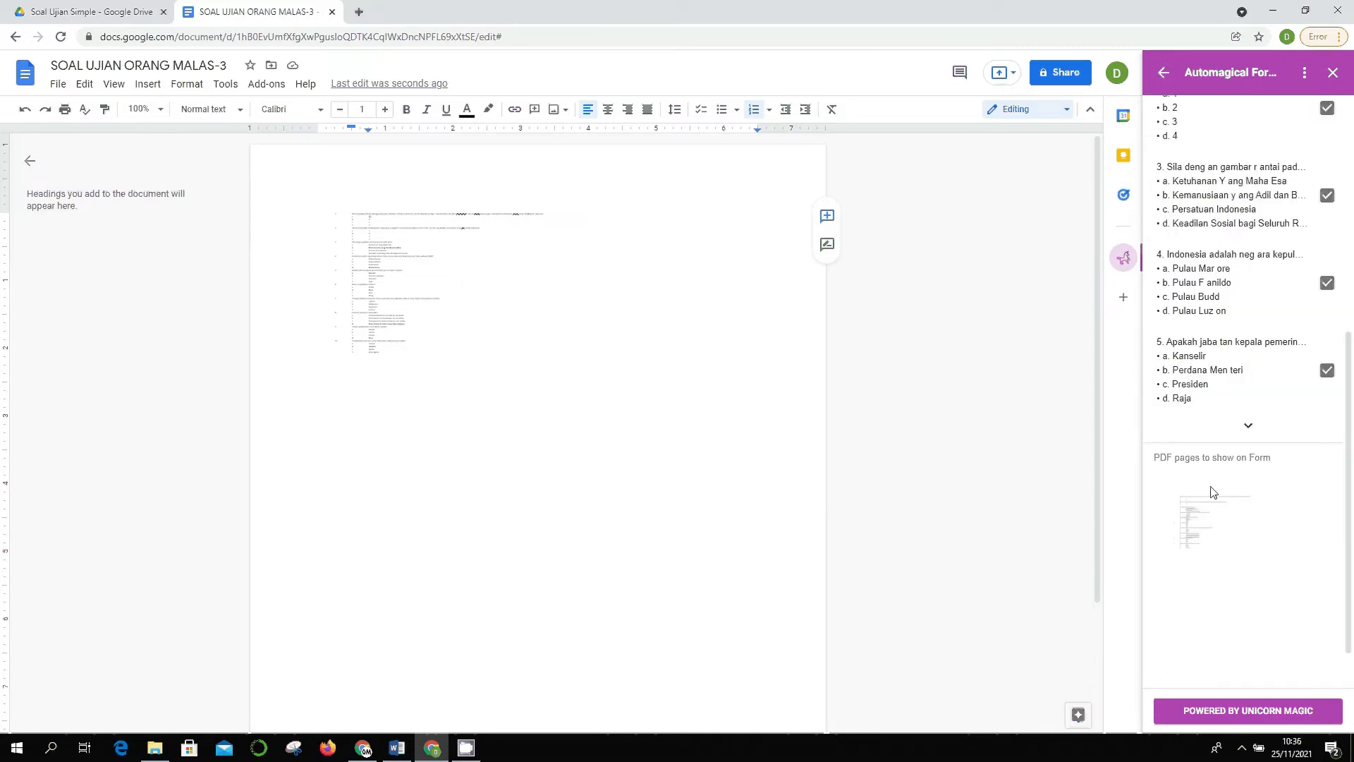
{"action": "left_click", "coordinate": [1249, 568]}
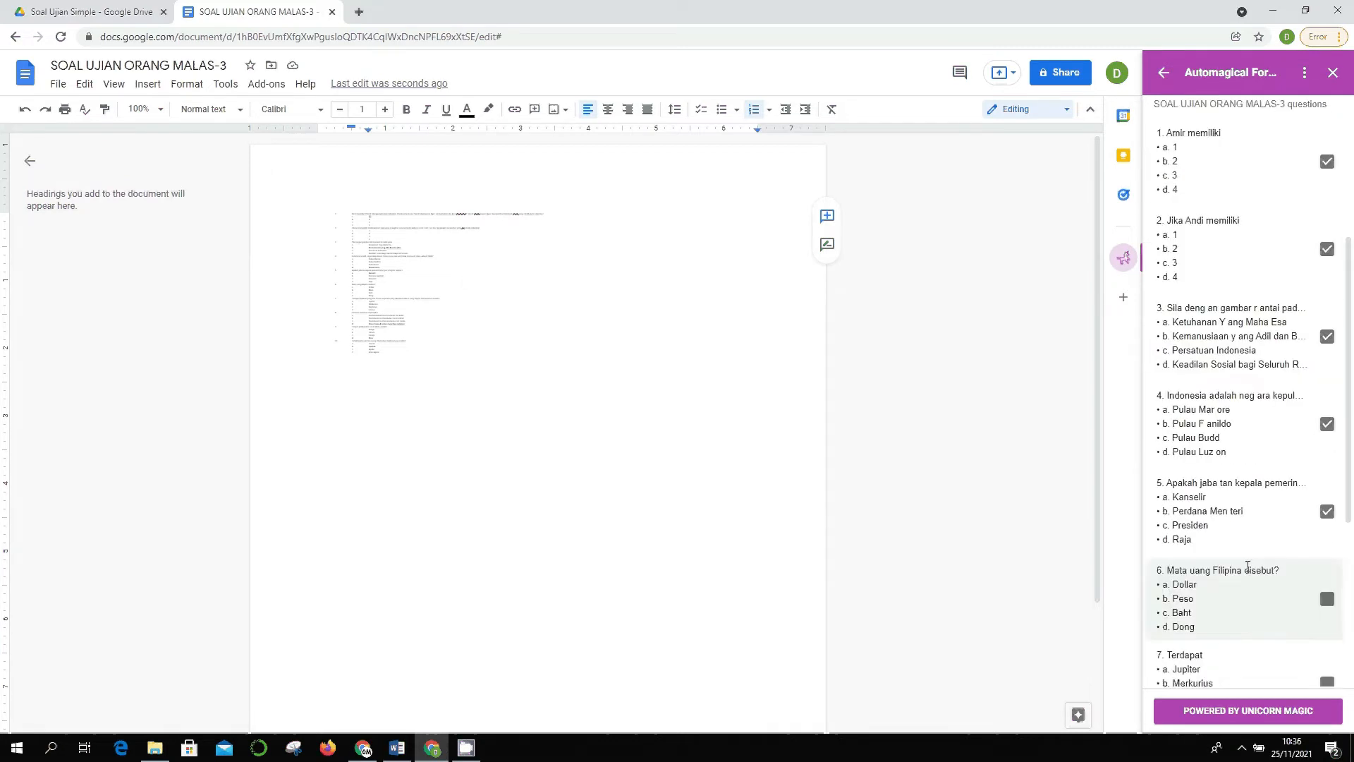
{"action": "scroll", "coordinate": [1254, 564], "scroll_direction": "down", "scroll_amount": 6}
{"action": "scroll", "coordinate": [1269, 474], "scroll_direction": "up", "scroll_amount": 8}
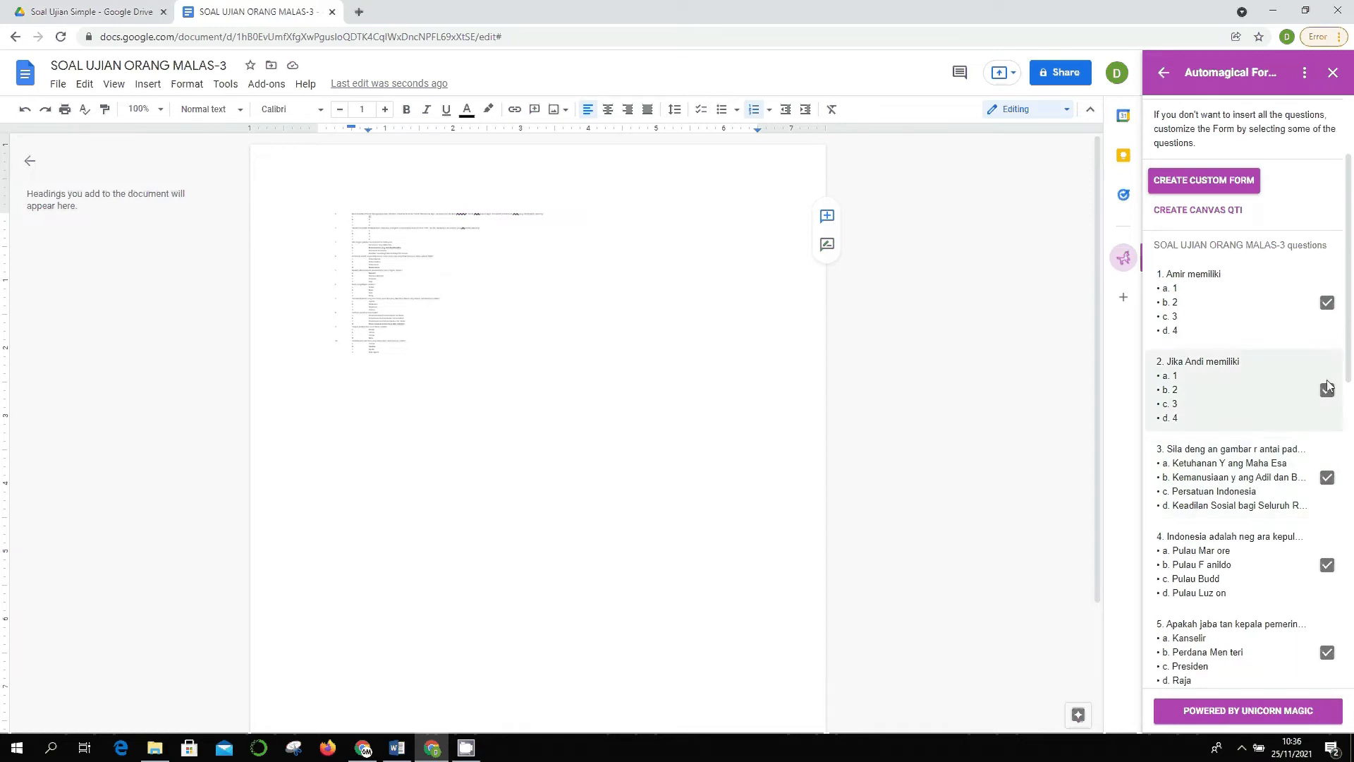
- Toggle questions 1 and 2 off and back on, keeping all 10 questions included
{"action": "left_click", "coordinate": [1329, 305]}
{"action": "left_click", "coordinate": [1329, 390]}
{"action": "left_click", "coordinate": [1328, 302]}
{"action": "left_click", "coordinate": [1328, 391]}
{"action": "scroll", "coordinate": [1343, 419], "scroll_direction": "down", "scroll_amount": 5}
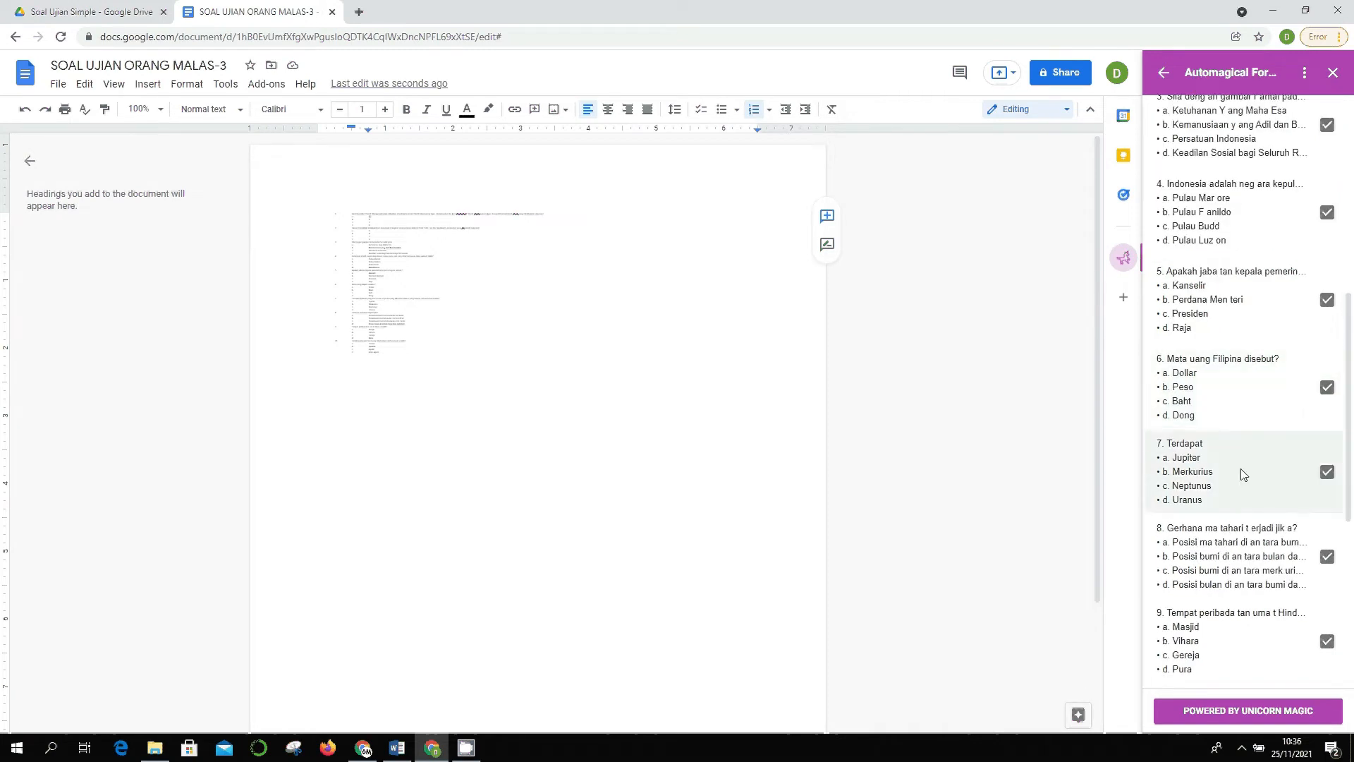
{"action": "scroll", "coordinate": [1241, 376], "scroll_direction": "down", "scroll_amount": 5}
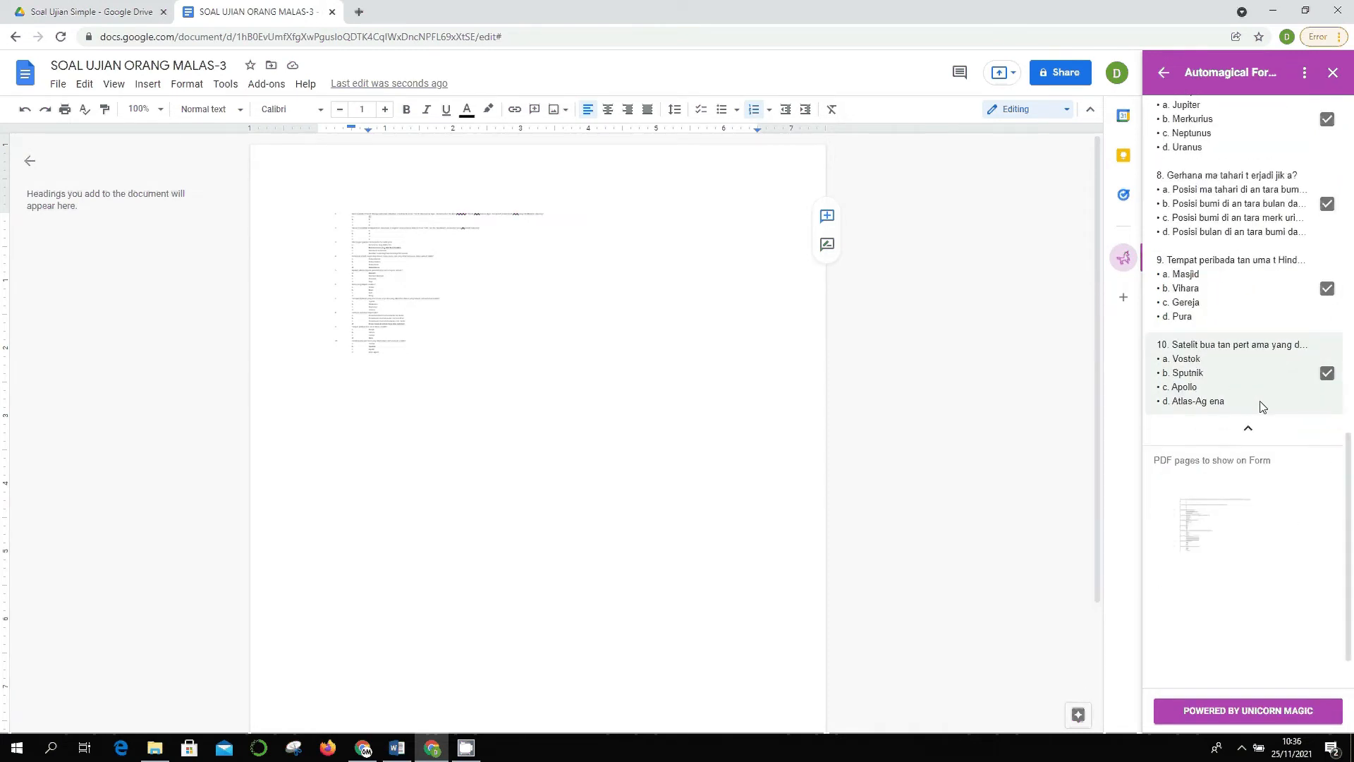
{"action": "scroll", "coordinate": [1252, 381], "scroll_direction": "up", "scroll_amount": 10}
{"action": "scroll", "coordinate": [1248, 392], "scroll_direction": "up", "scroll_amount": 1}
{"action": "scroll", "coordinate": [1203, 282], "scroll_direction": "down", "scroll_amount": 8}
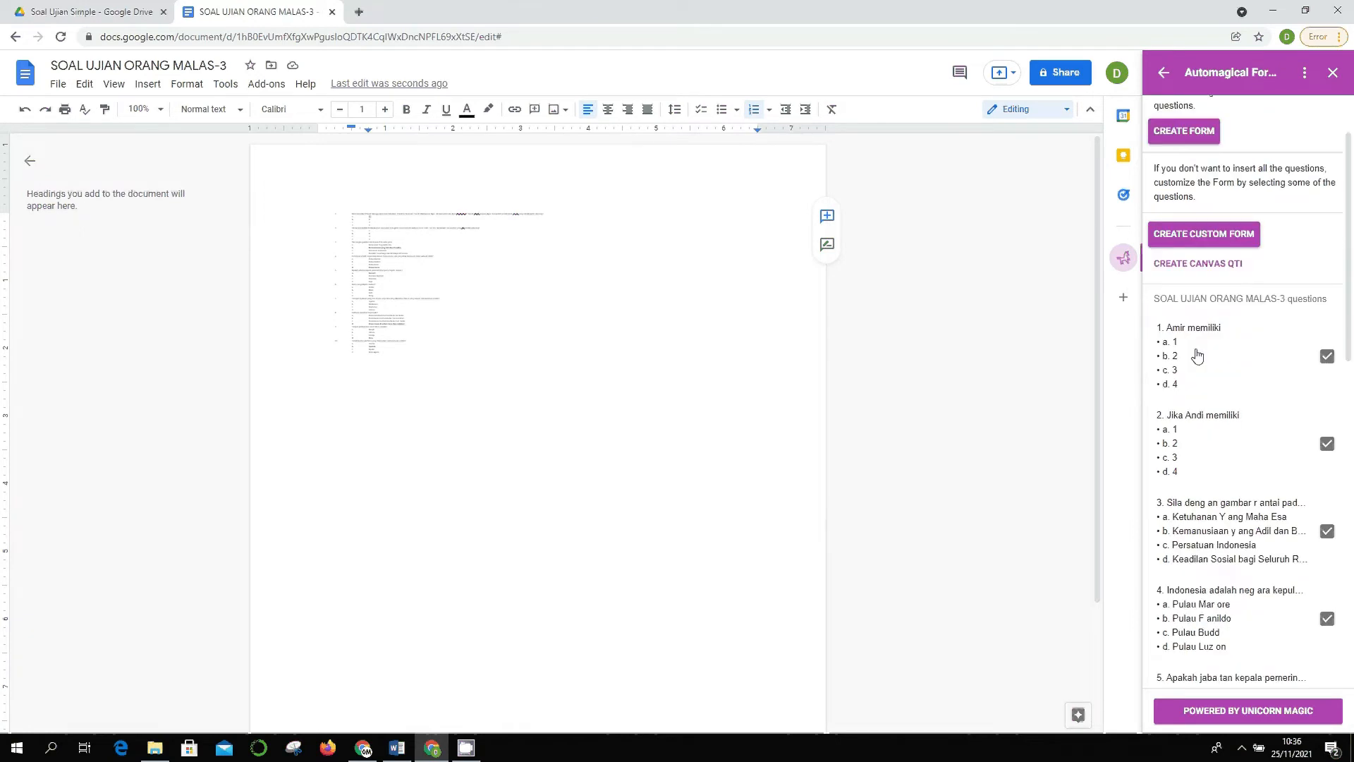
{"action": "scroll", "coordinate": [1200, 355], "scroll_direction": "up", "scroll_amount": 6}
{"action": "scroll", "coordinate": [1201, 355], "scroll_direction": "up", "scroll_amount": 2}
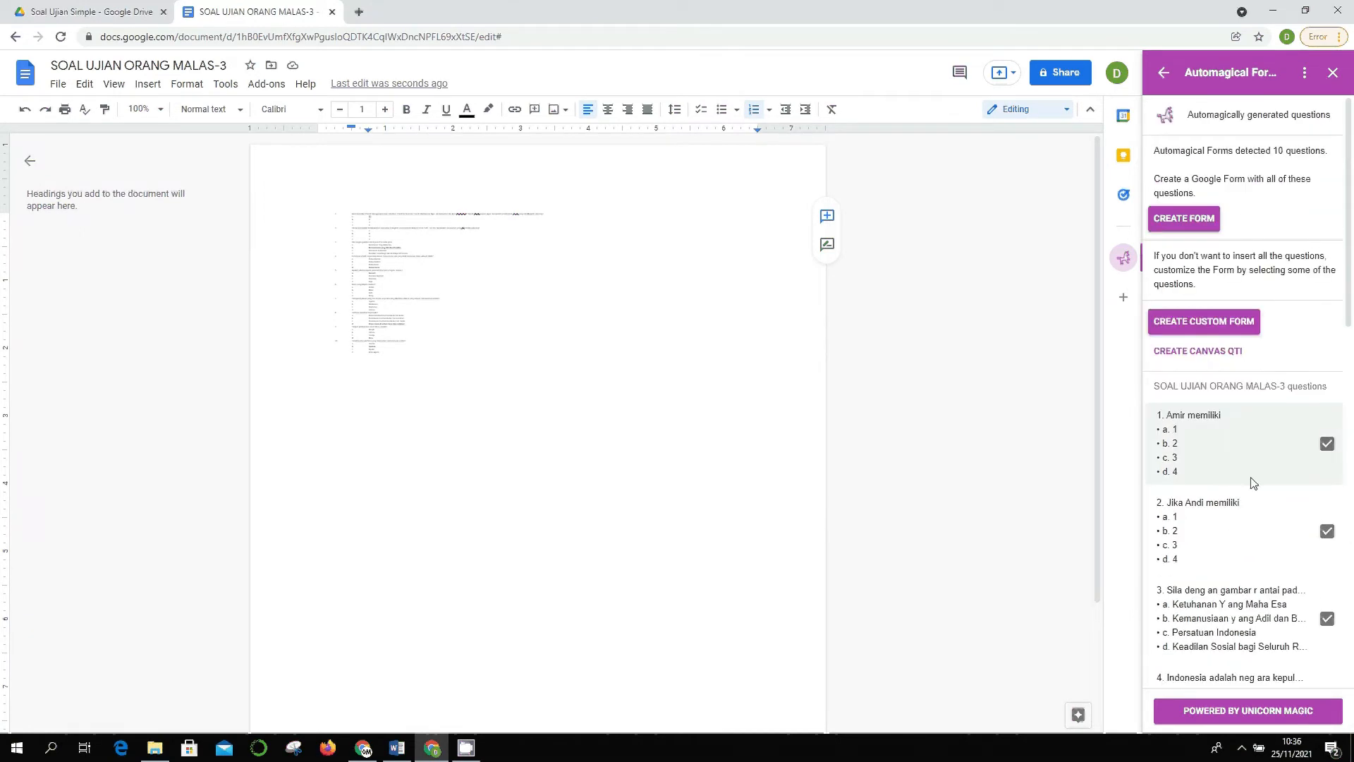
{"action": "left_click", "coordinate": [493, 270]}
{"action": "key", "text": "ctrl+a"}
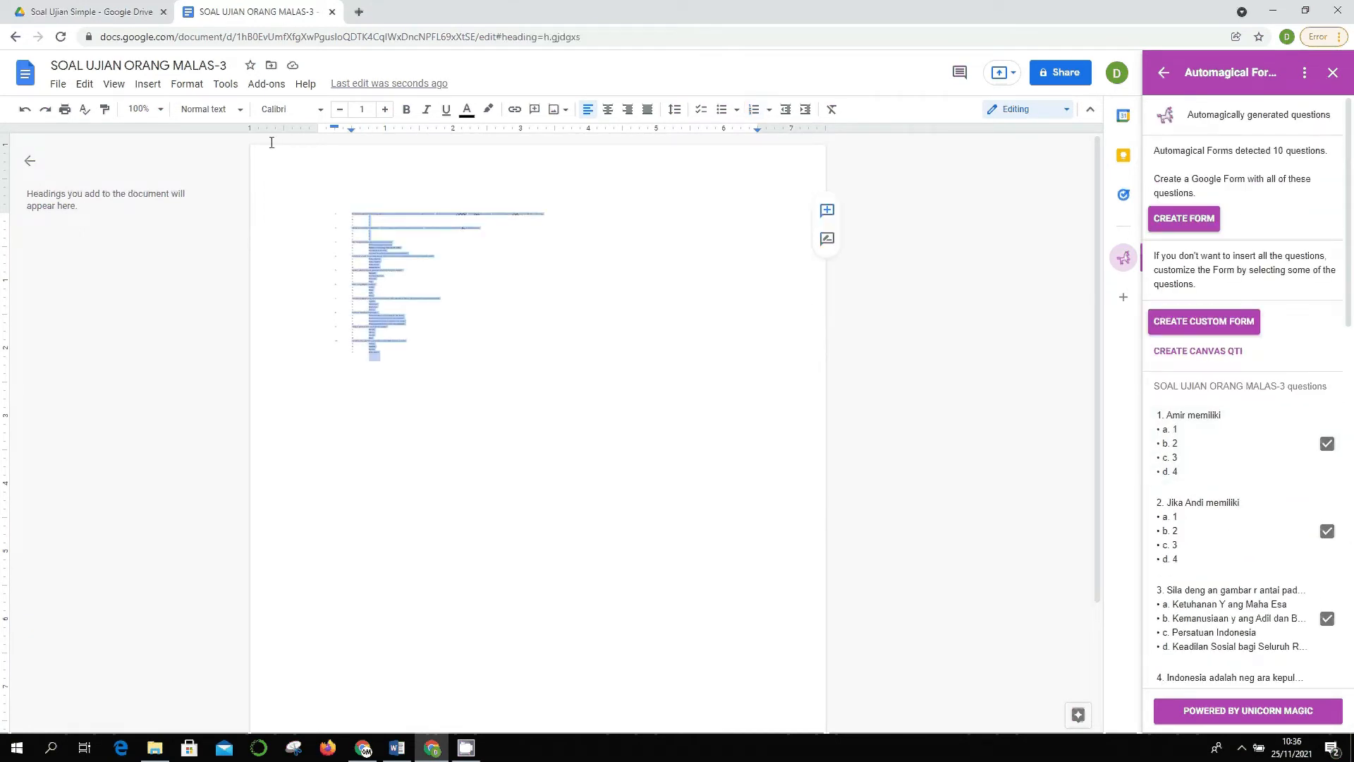
{"action": "left_click", "coordinate": [373, 109]}
{"action": "type", "text": "10"}
{"action": "key", "text": "Return"}
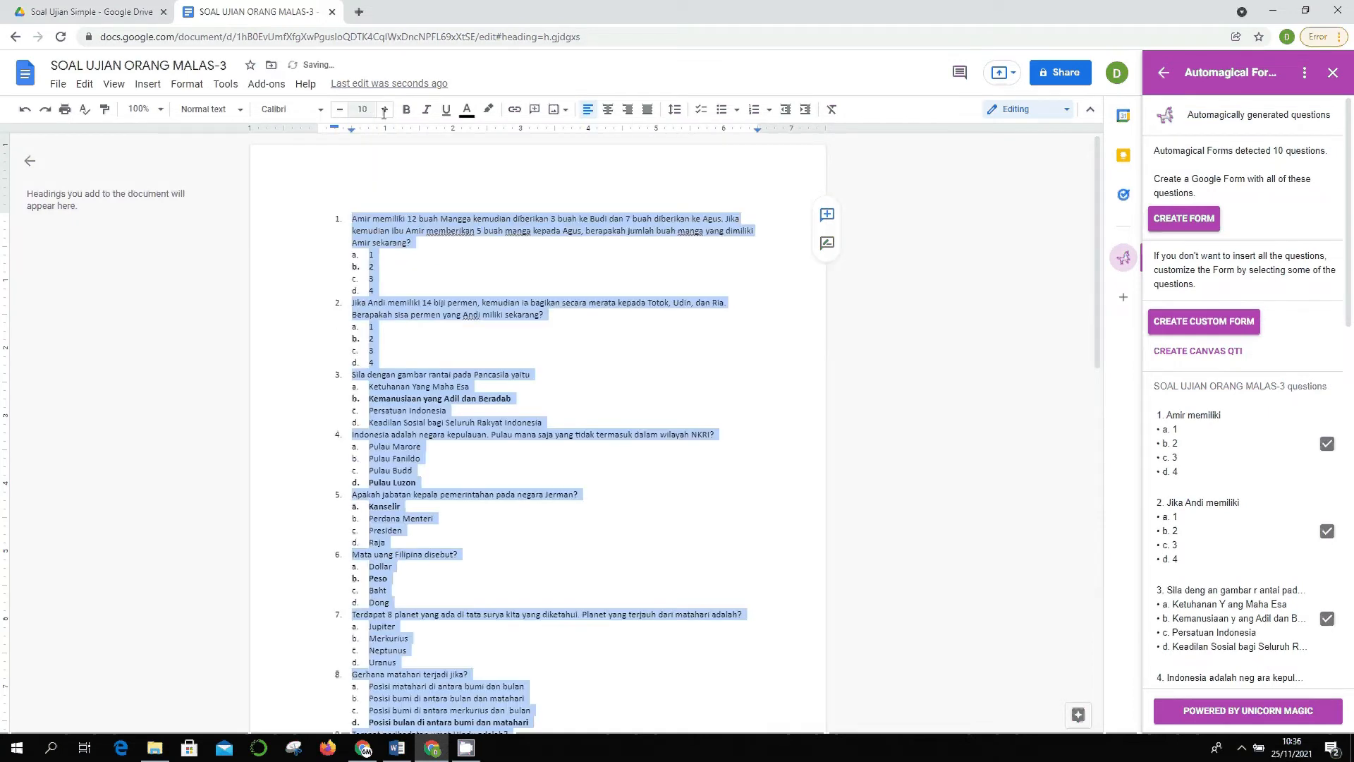
{"action": "left_click", "coordinate": [374, 339]}
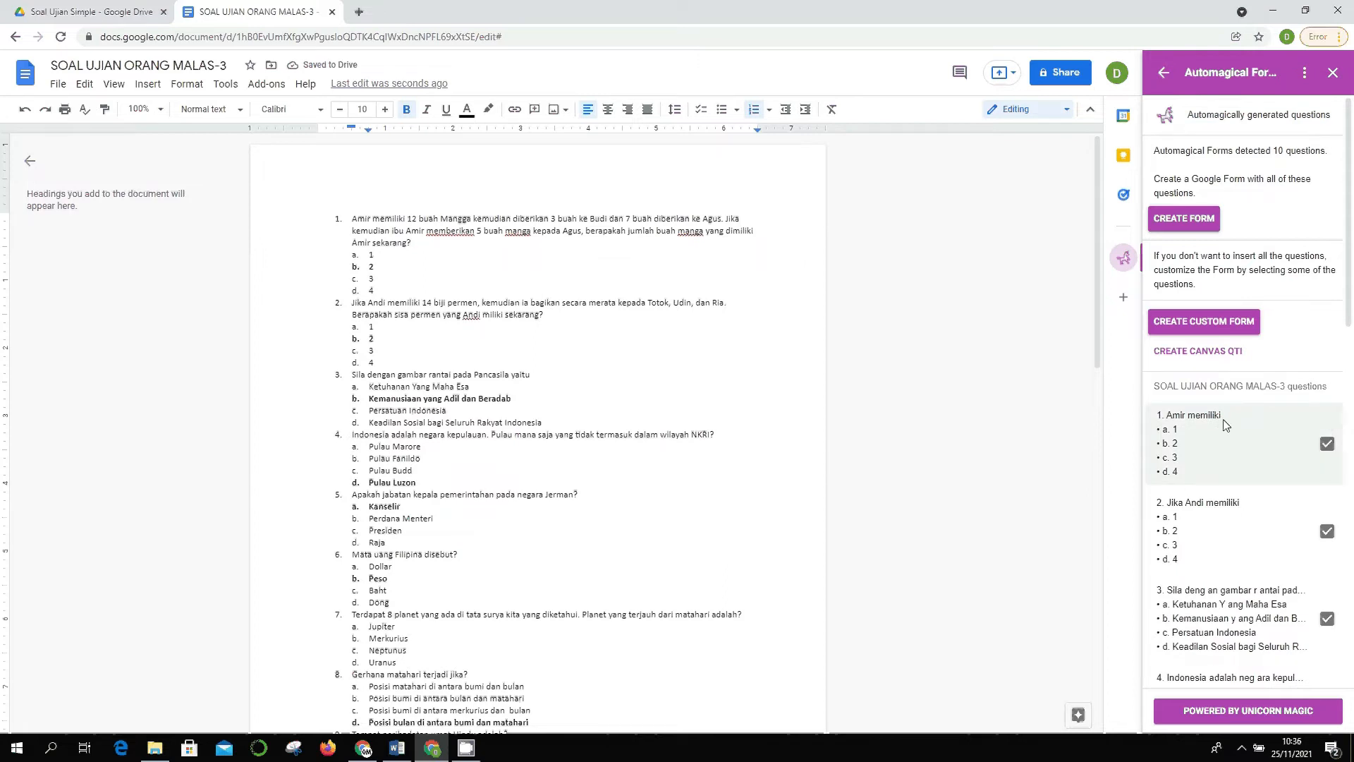
{"action": "scroll", "coordinate": [1216, 381], "scroll_direction": "down", "scroll_amount": 2}
{"action": "scroll", "coordinate": [1217, 374], "scroll_direction": "up", "scroll_amount": 2}
{"action": "scroll", "coordinate": [1273, 413], "scroll_direction": "down", "scroll_amount": 3}
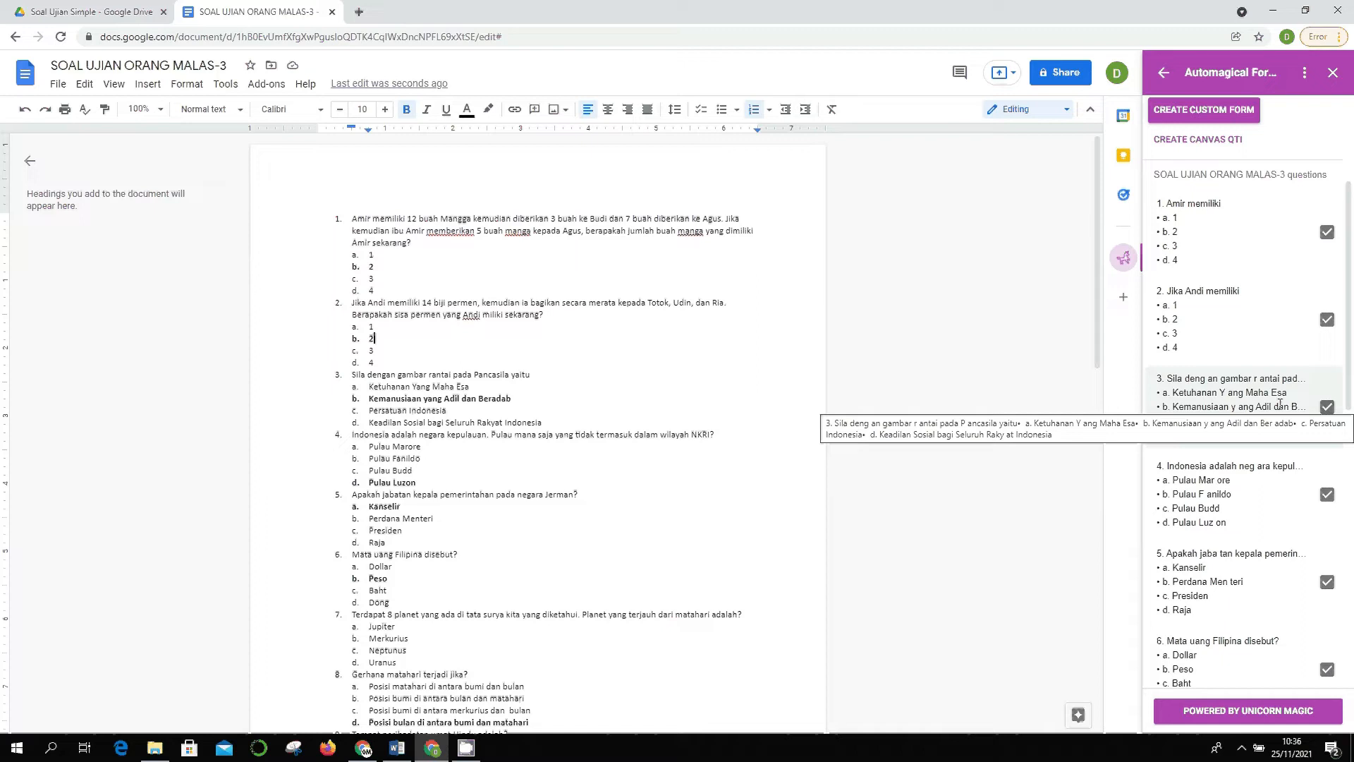
{"action": "scroll", "coordinate": [1234, 420], "scroll_direction": "up", "scroll_amount": 3}
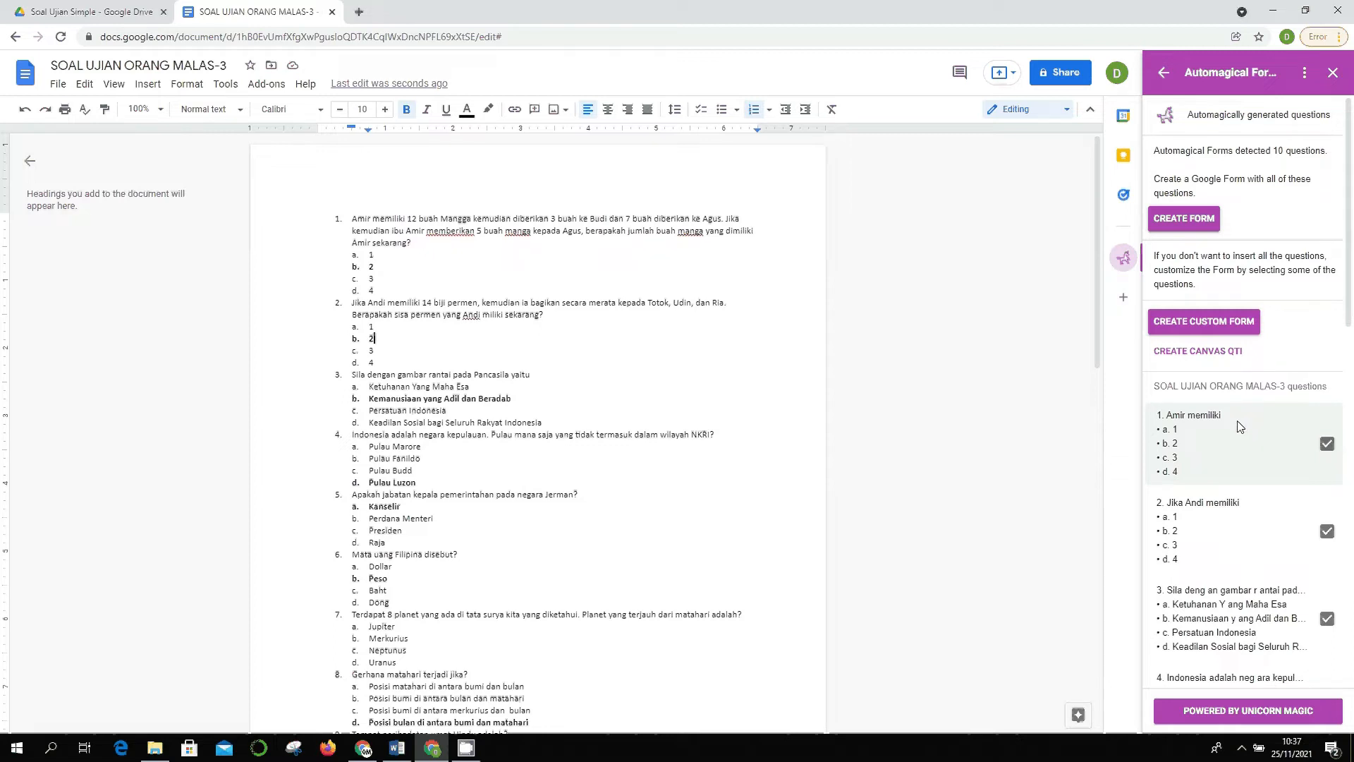
{"action": "scroll", "coordinate": [1240, 427], "scroll_direction": "down", "scroll_amount": 2}
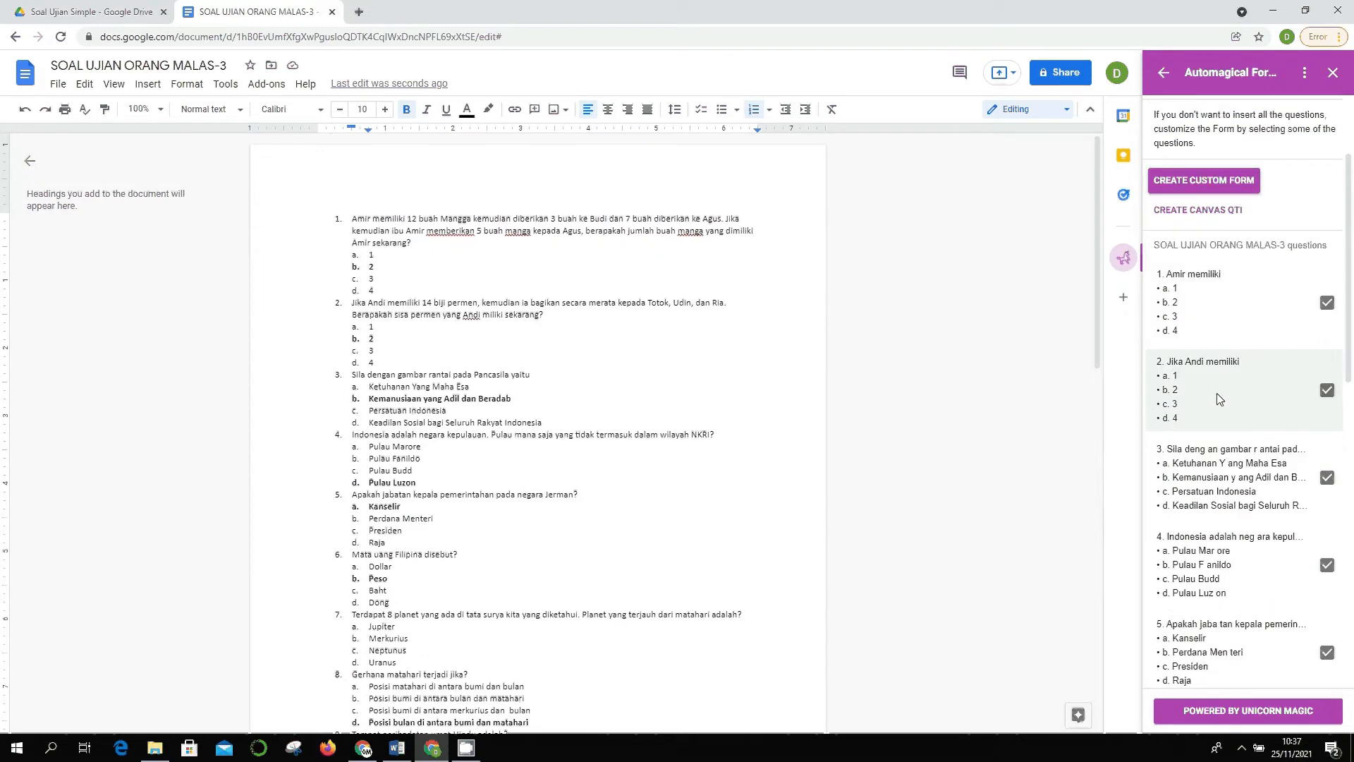
{"action": "scroll", "coordinate": [1219, 393], "scroll_direction": "down", "scroll_amount": 2}
{"action": "scroll", "coordinate": [1219, 392], "scroll_direction": "down", "scroll_amount": 9}
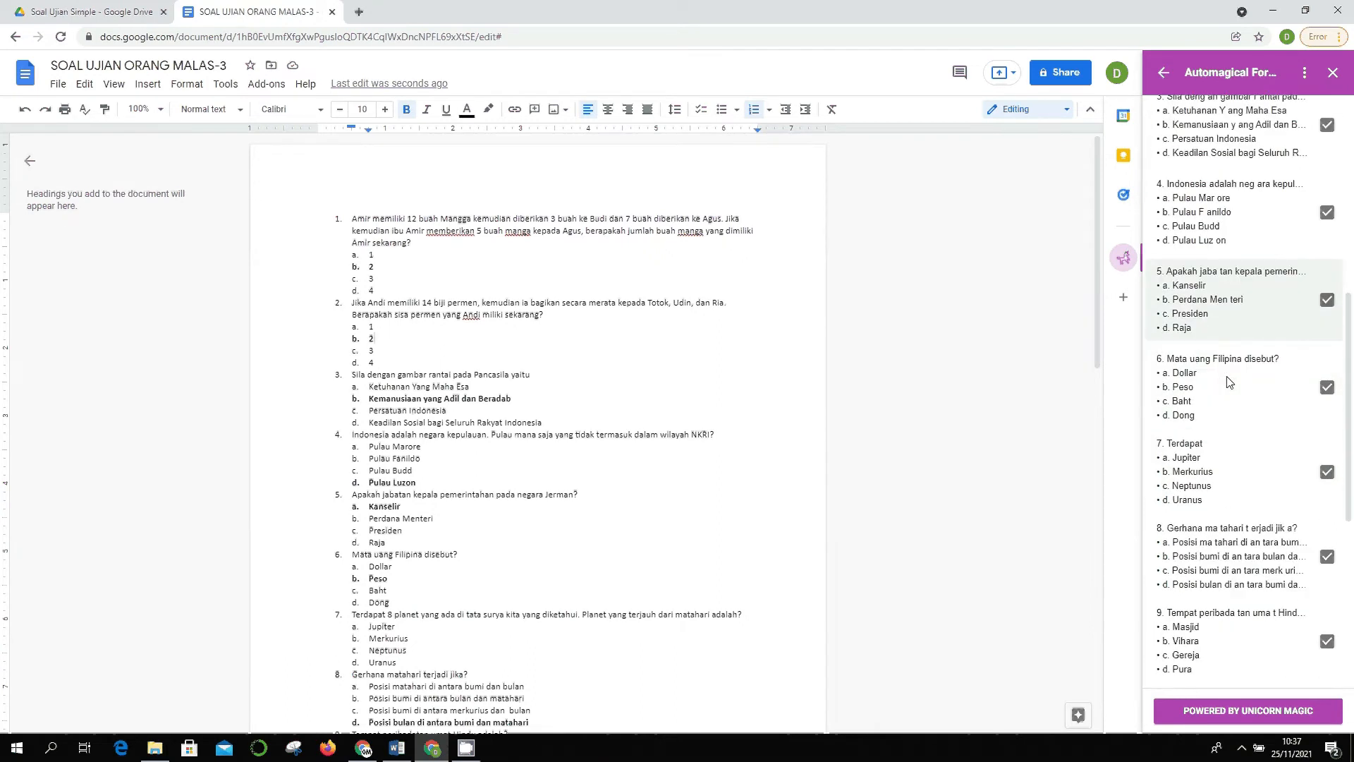
{"action": "scroll", "coordinate": [1231, 458], "scroll_direction": "up", "scroll_amount": 3}
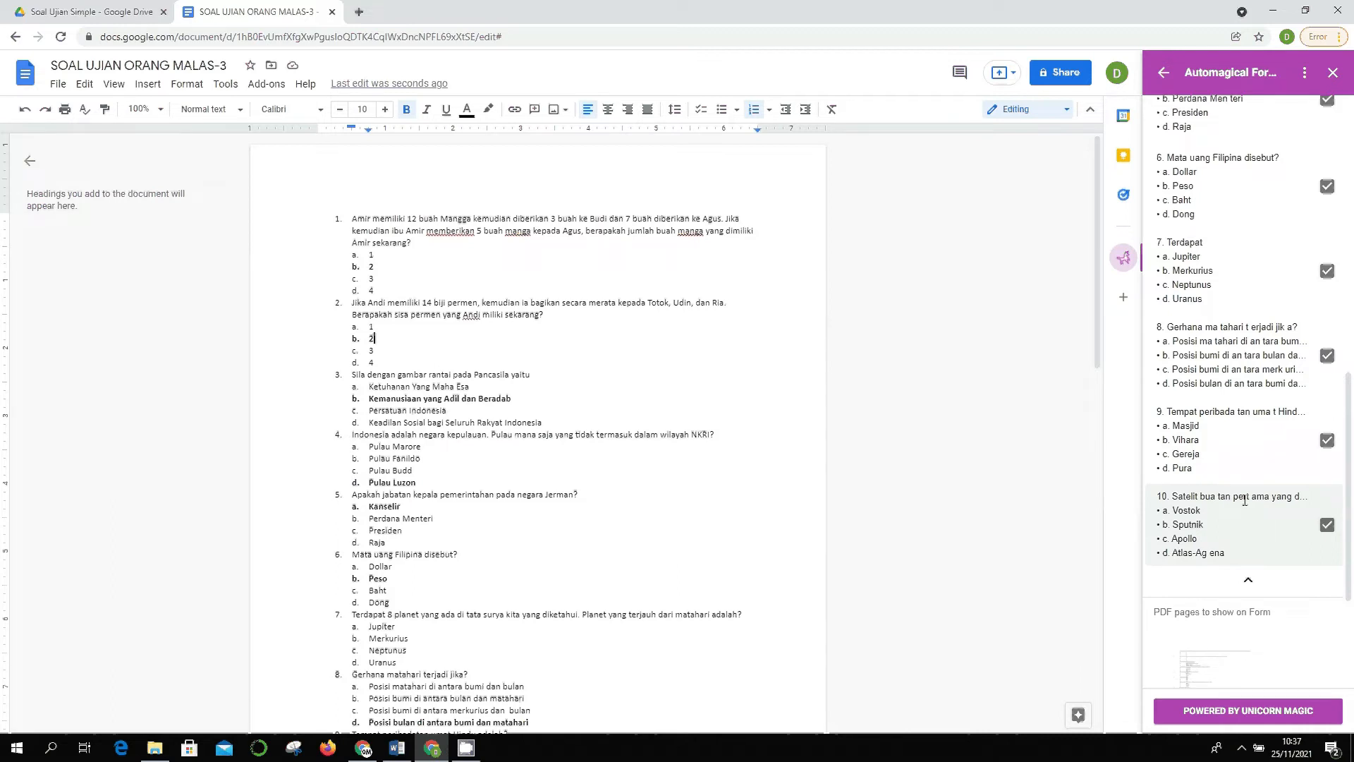
{"action": "scroll", "coordinate": [1207, 479], "scroll_direction": "down", "scroll_amount": 2}
{"action": "scroll", "coordinate": [1208, 478], "scroll_direction": "up", "scroll_amount": 10}
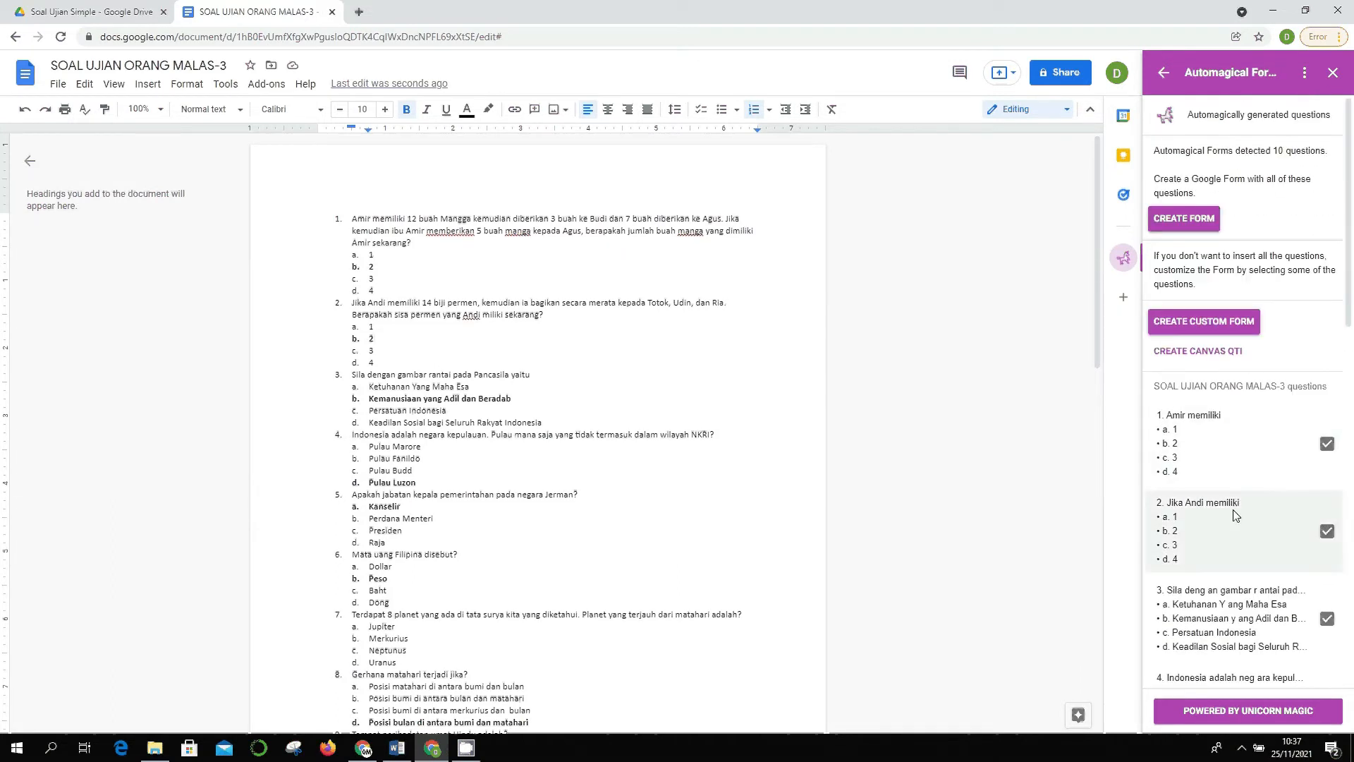
{"action": "scroll", "coordinate": [1225, 492], "scroll_direction": "down", "scroll_amount": 3}
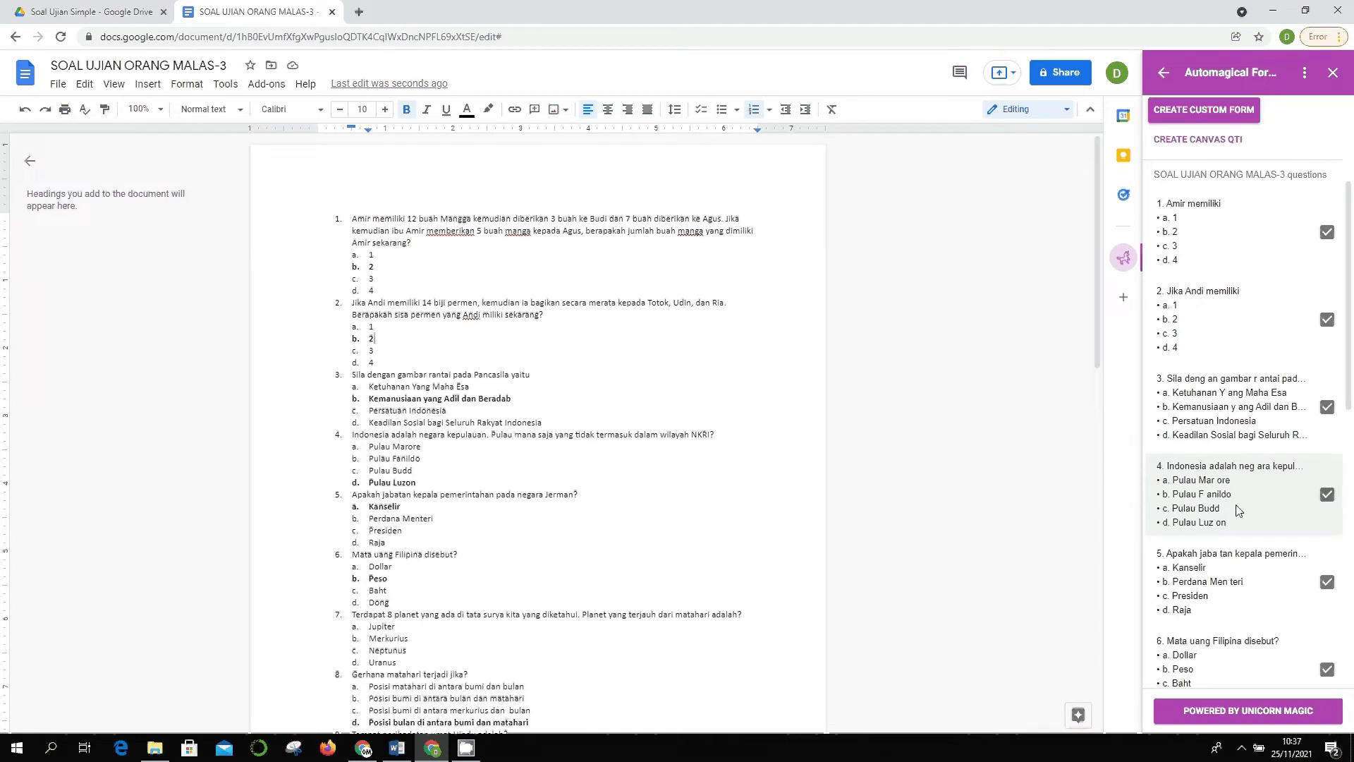
{"action": "scroll", "coordinate": [1233, 506], "scroll_direction": "down", "scroll_amount": 1}
{"action": "scroll", "coordinate": [1219, 510], "scroll_direction": "down", "scroll_amount": 9}
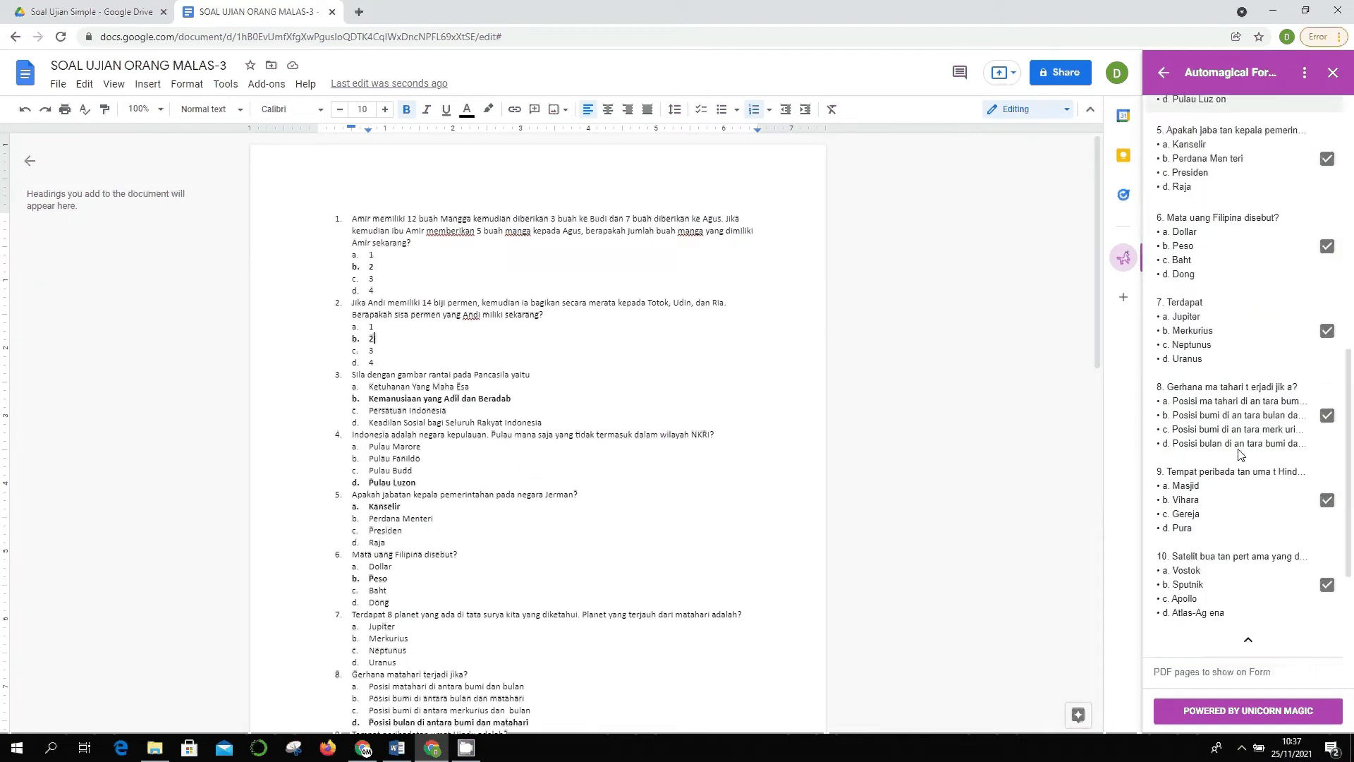
{"action": "scroll", "coordinate": [1241, 450], "scroll_direction": "up", "scroll_amount": 15}
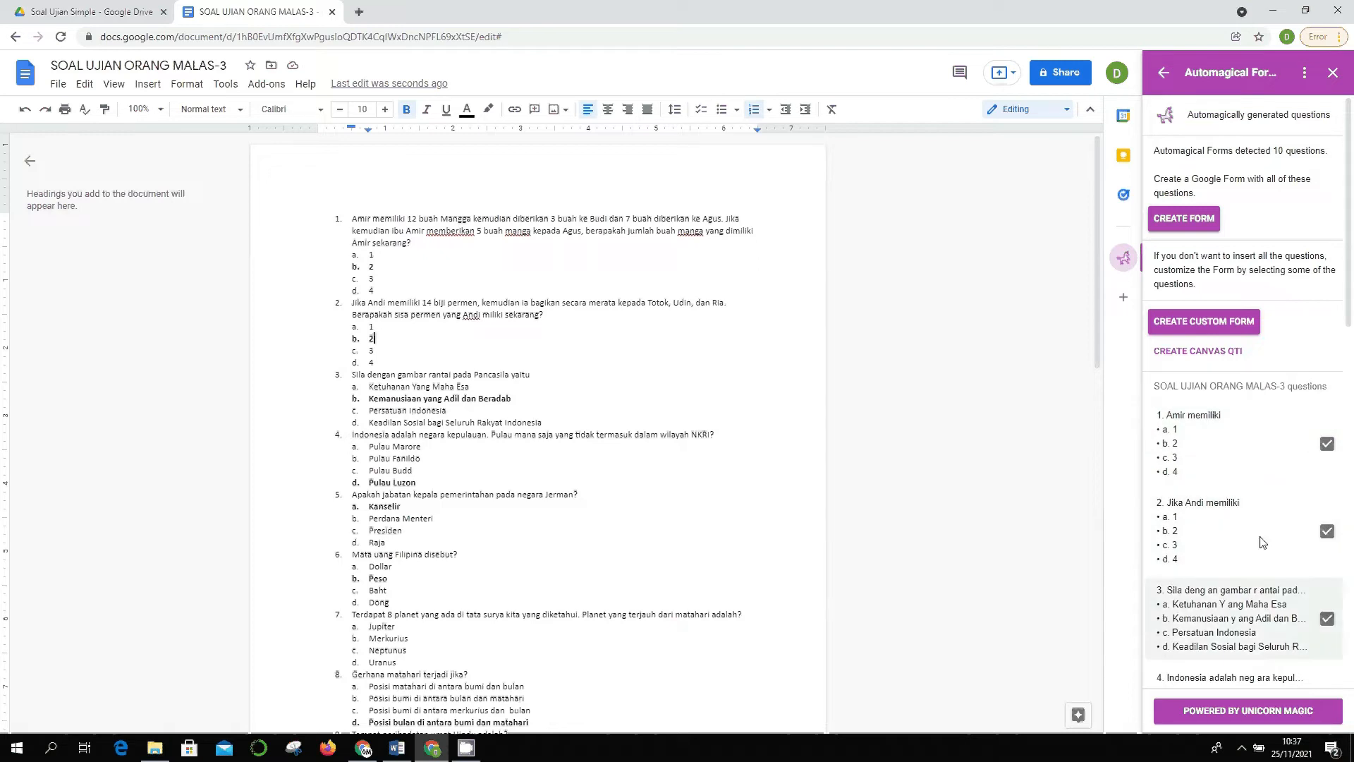
- Create a custom form from the 10 checked questions and open it after Success appears
{"action": "left_click", "coordinate": [1185, 323]}
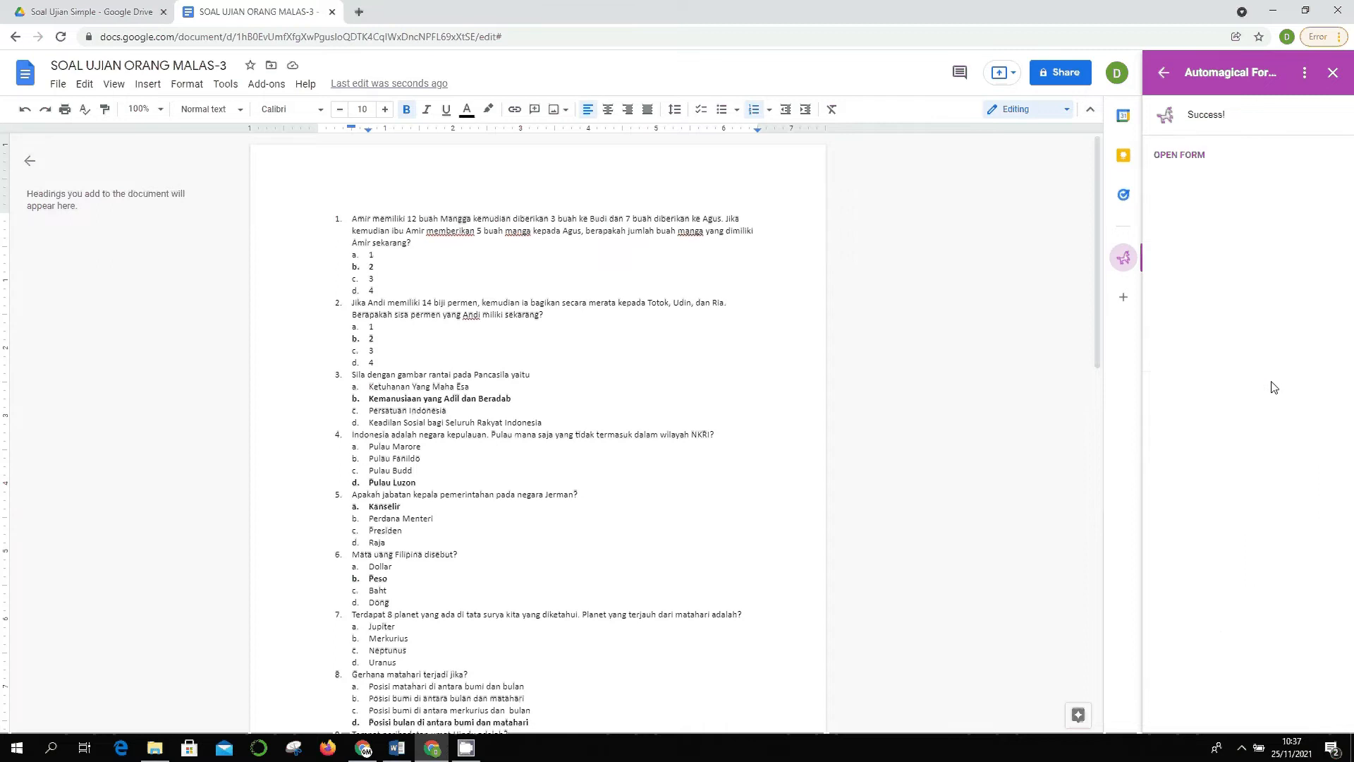
{"action": "left_click", "coordinate": [1188, 156]}
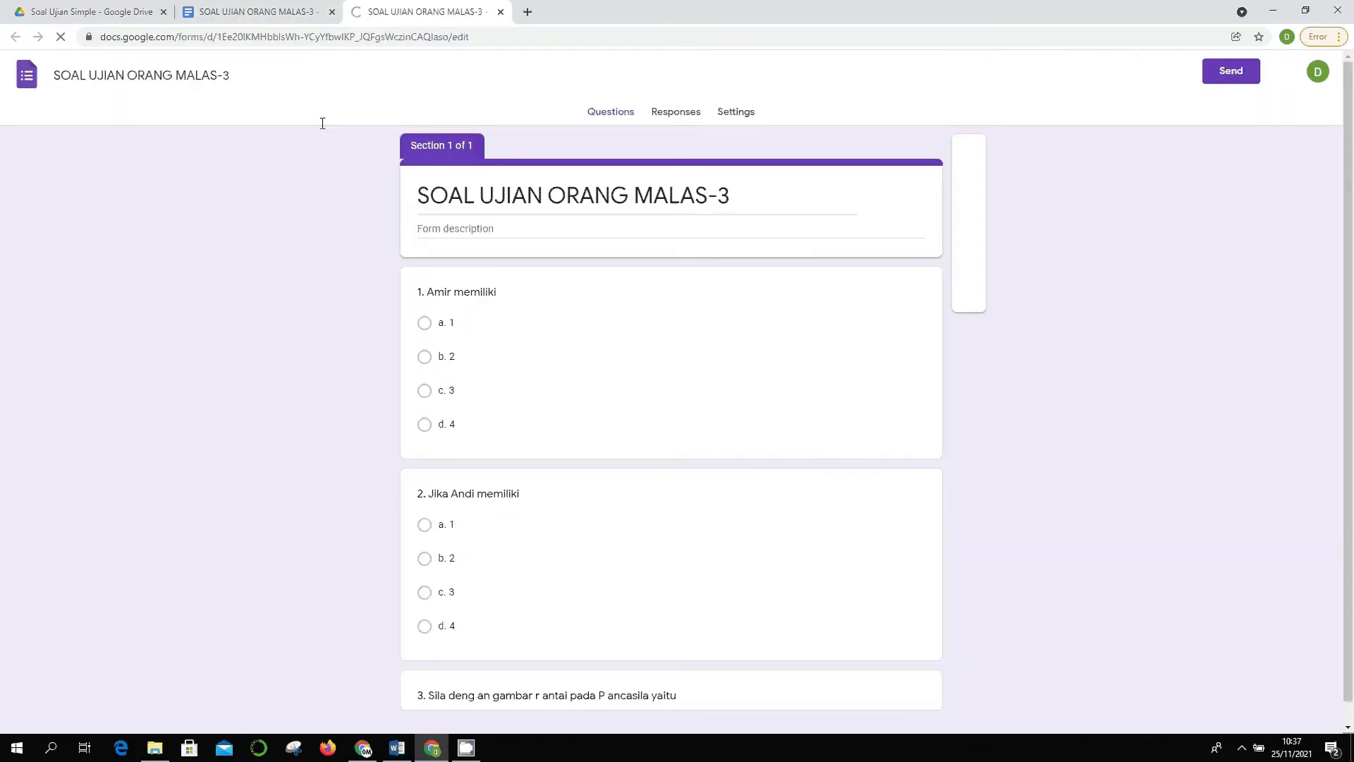
- Copy question 1's full text from the document into its form title
{"action": "scroll", "coordinate": [562, 409], "scroll_direction": "down", "scroll_amount": 12}
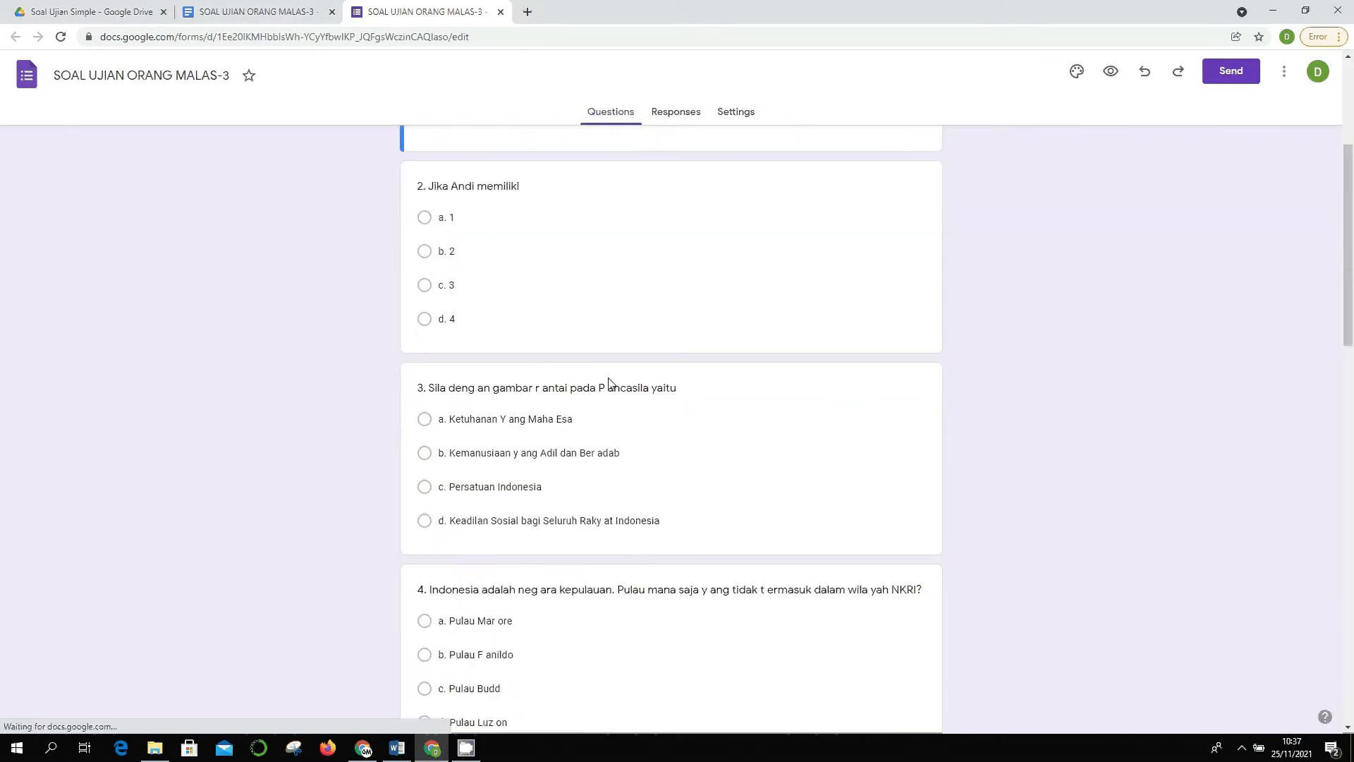
{"action": "scroll", "coordinate": [610, 388], "scroll_direction": "down", "scroll_amount": 10}
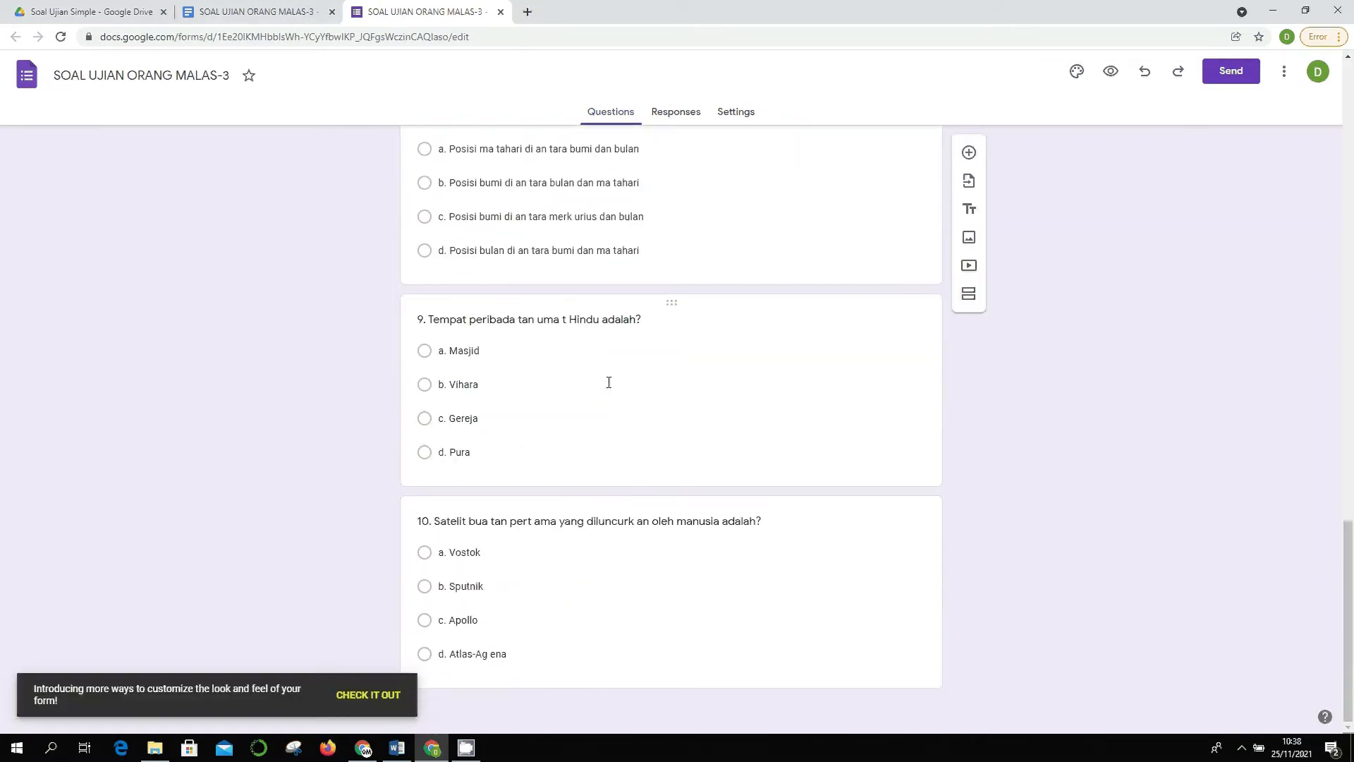
{"action": "scroll", "coordinate": [608, 382], "scroll_direction": "up", "scroll_amount": 20}
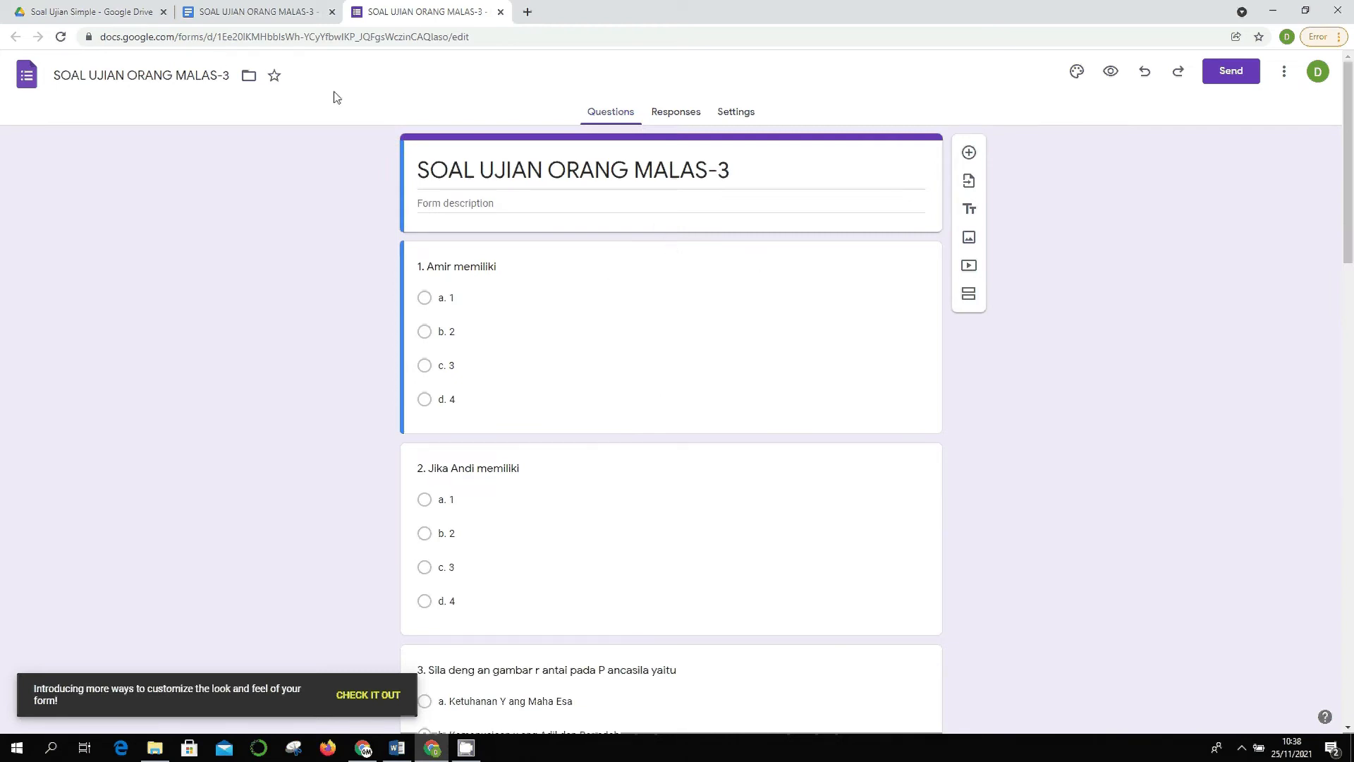
{"action": "left_click", "coordinate": [252, 10]}
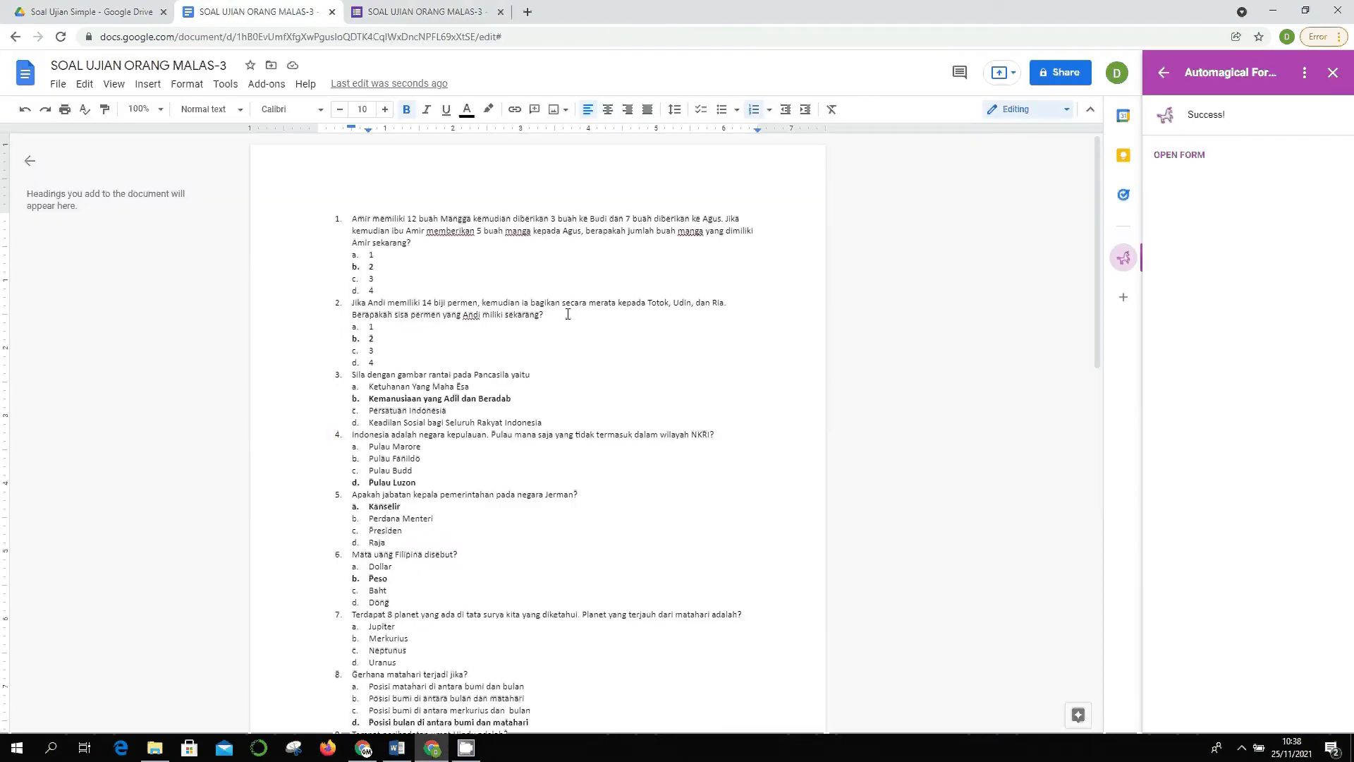
{"action": "left_click_drag", "start_coordinate": [409, 220], "coordinate": [418, 243]}
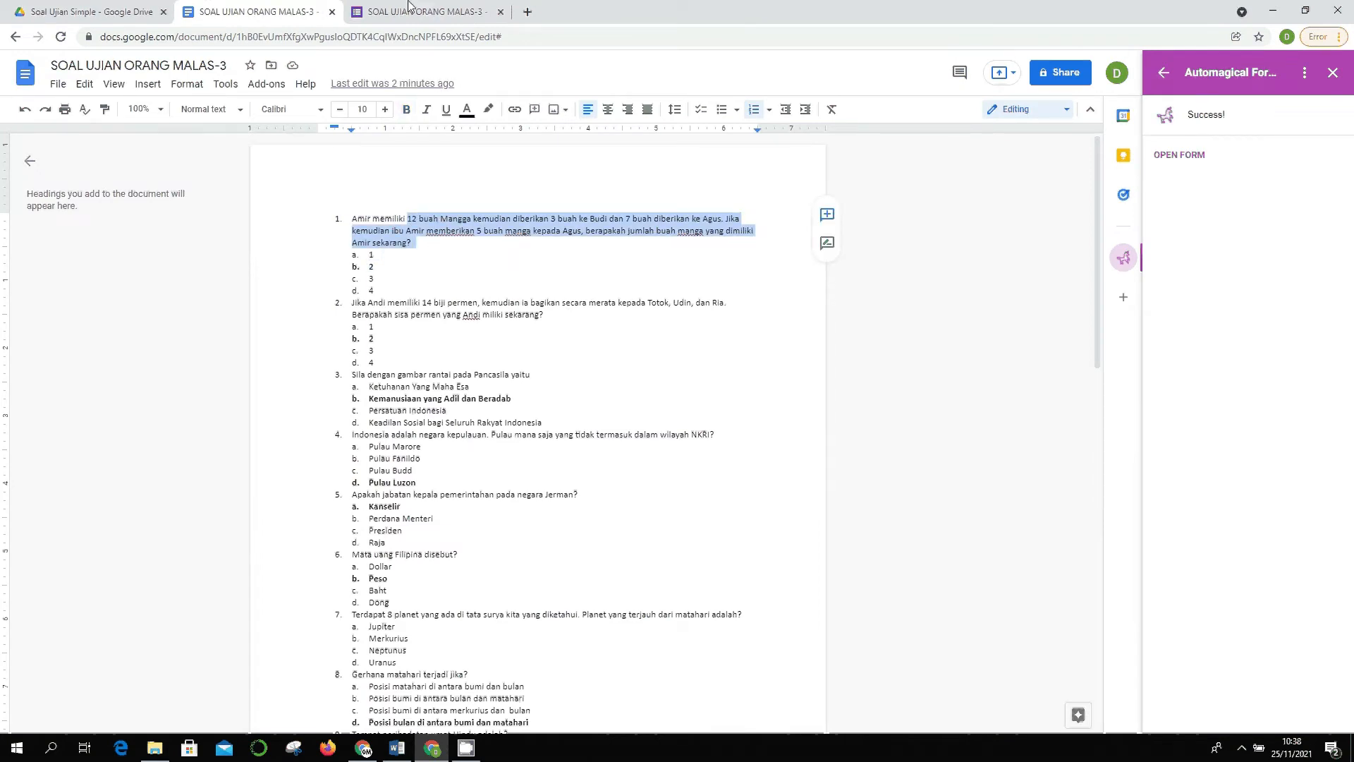
{"action": "key", "text": "ctrl+Tab"}
{"action": "left_click", "coordinate": [556, 262]}
{"action": "left_click", "coordinate": [551, 277]}
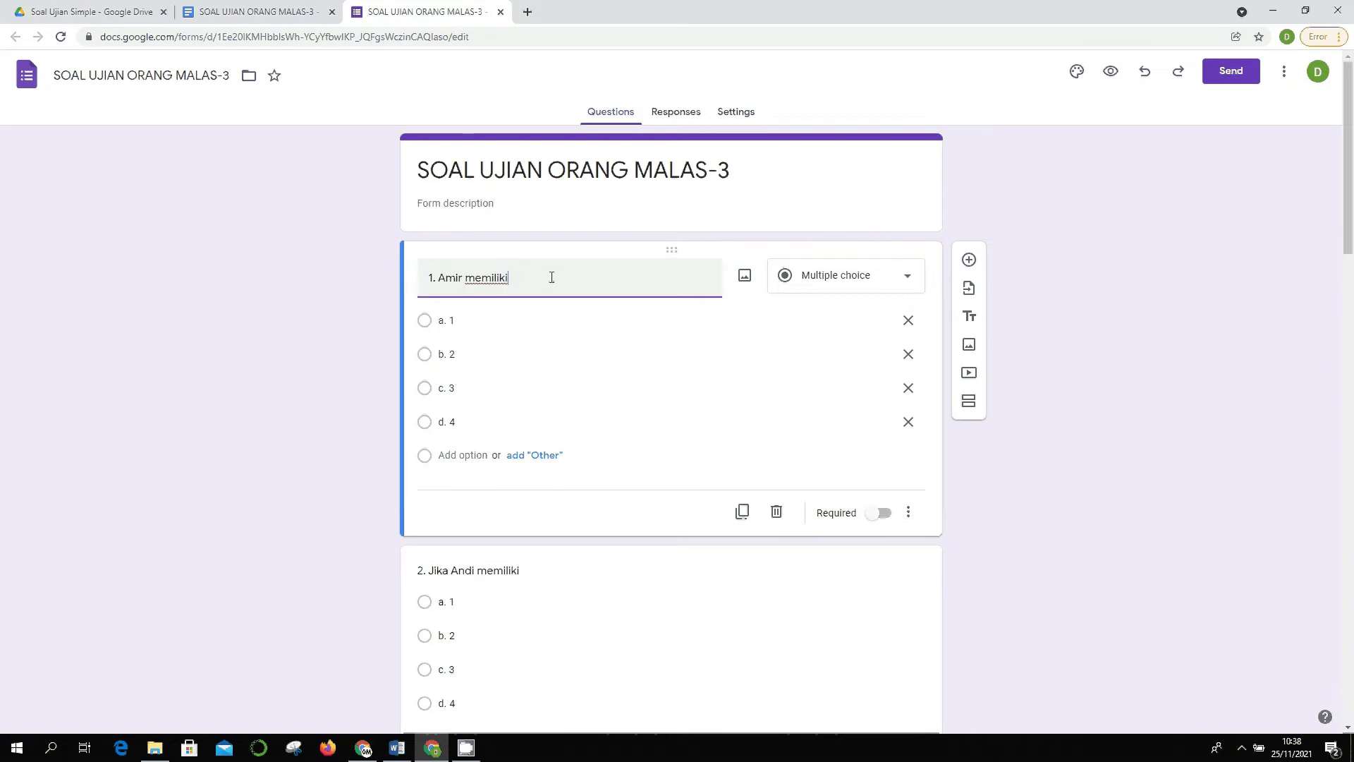
{"action": "key", "text": "ctrl+v"}
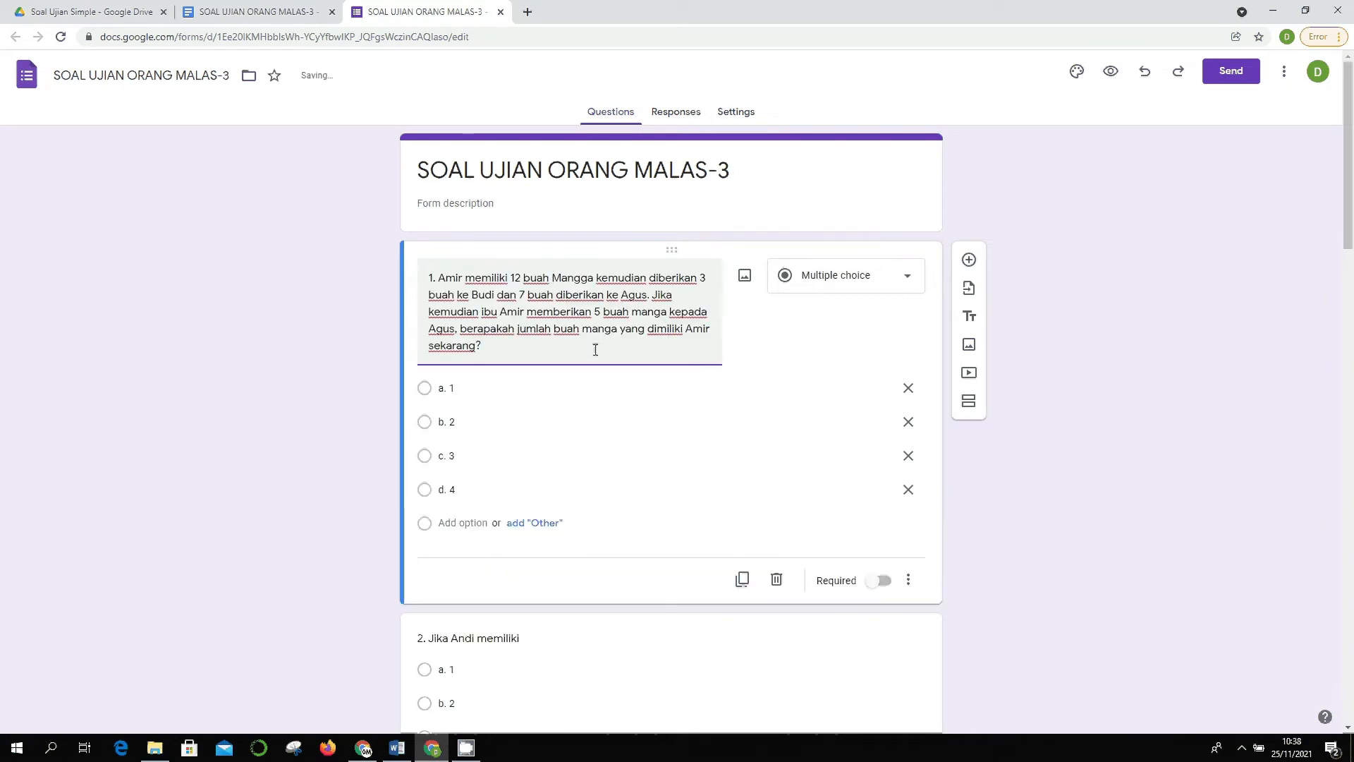
{"action": "scroll", "coordinate": [595, 348], "scroll_direction": "down", "scroll_amount": 5}
- Copy question 2's full text from the document into its form title
{"action": "left_click", "coordinate": [608, 245]}
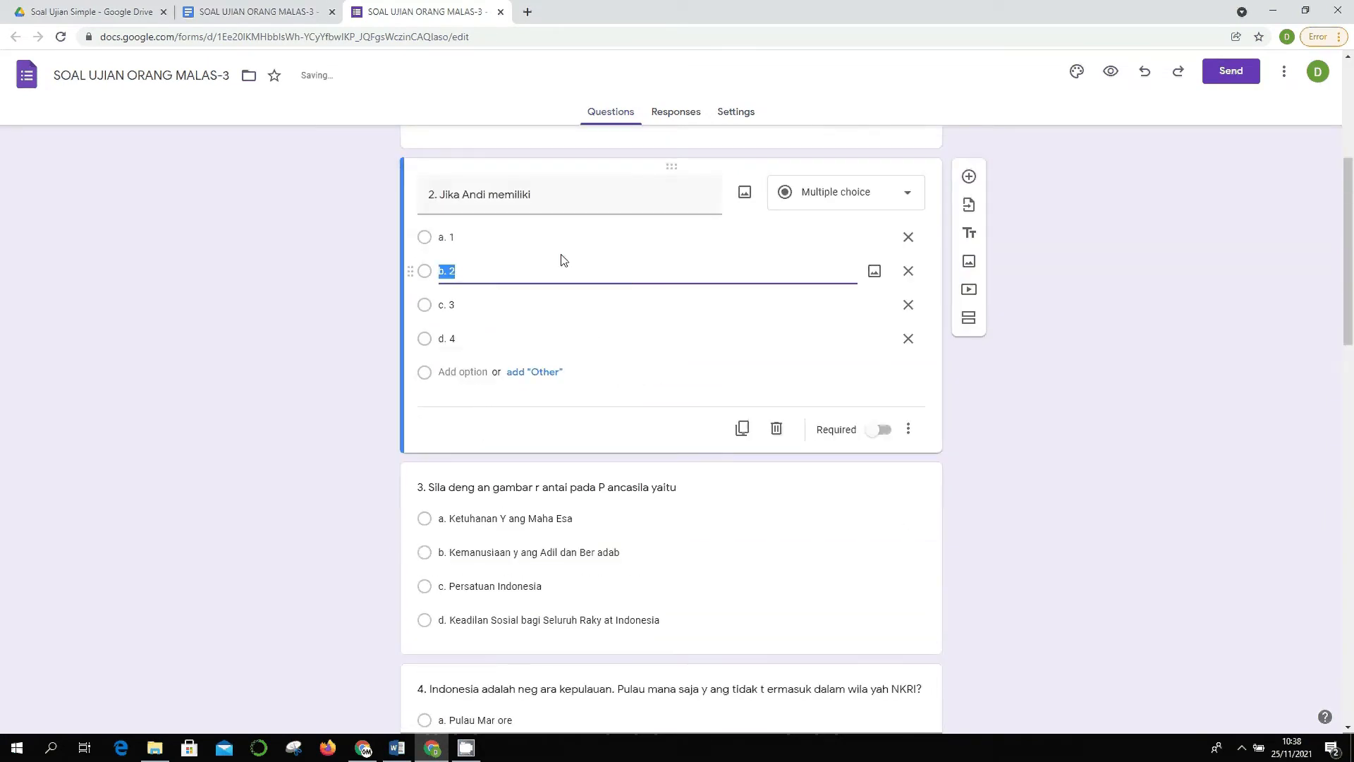
{"action": "left_click", "coordinate": [554, 196]}
{"action": "left_click", "coordinate": [238, 9]}
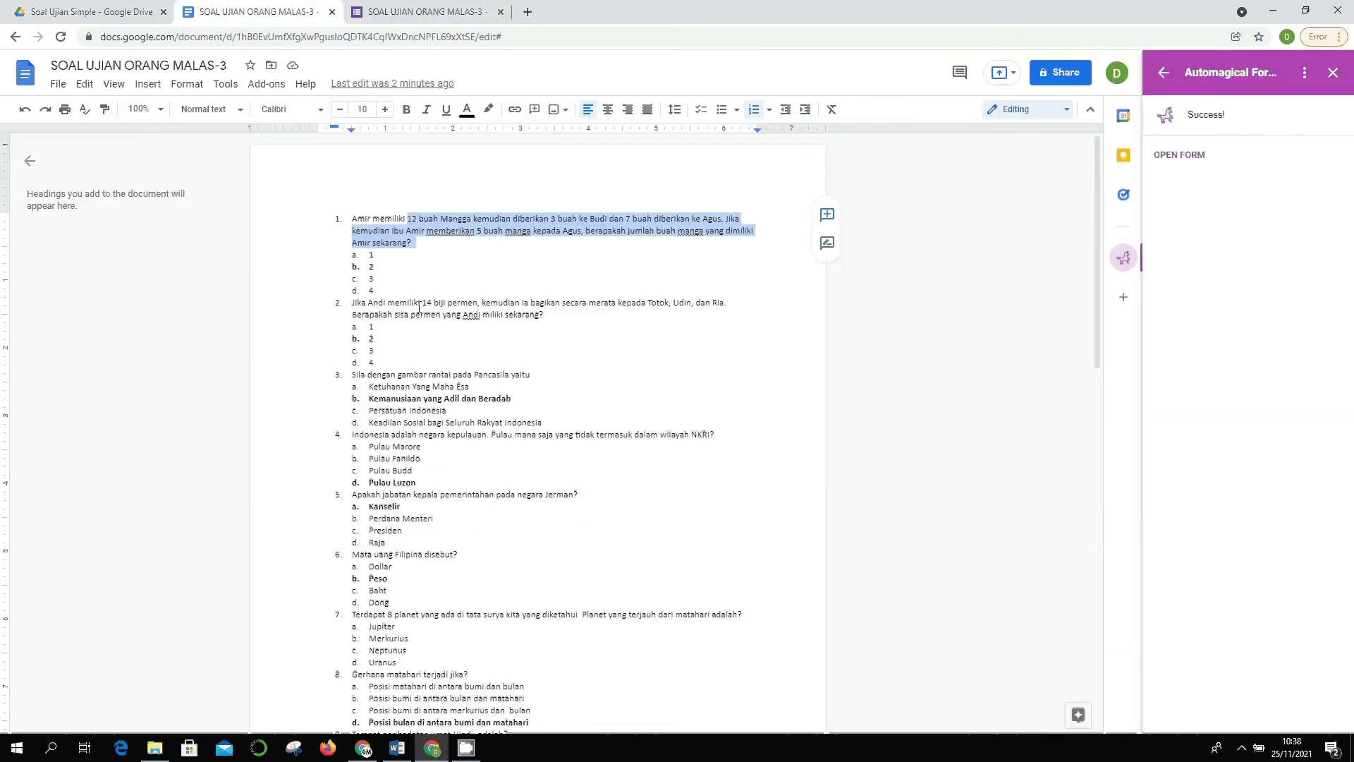
{"action": "left_click_drag", "start_coordinate": [422, 302], "coordinate": [547, 320]}
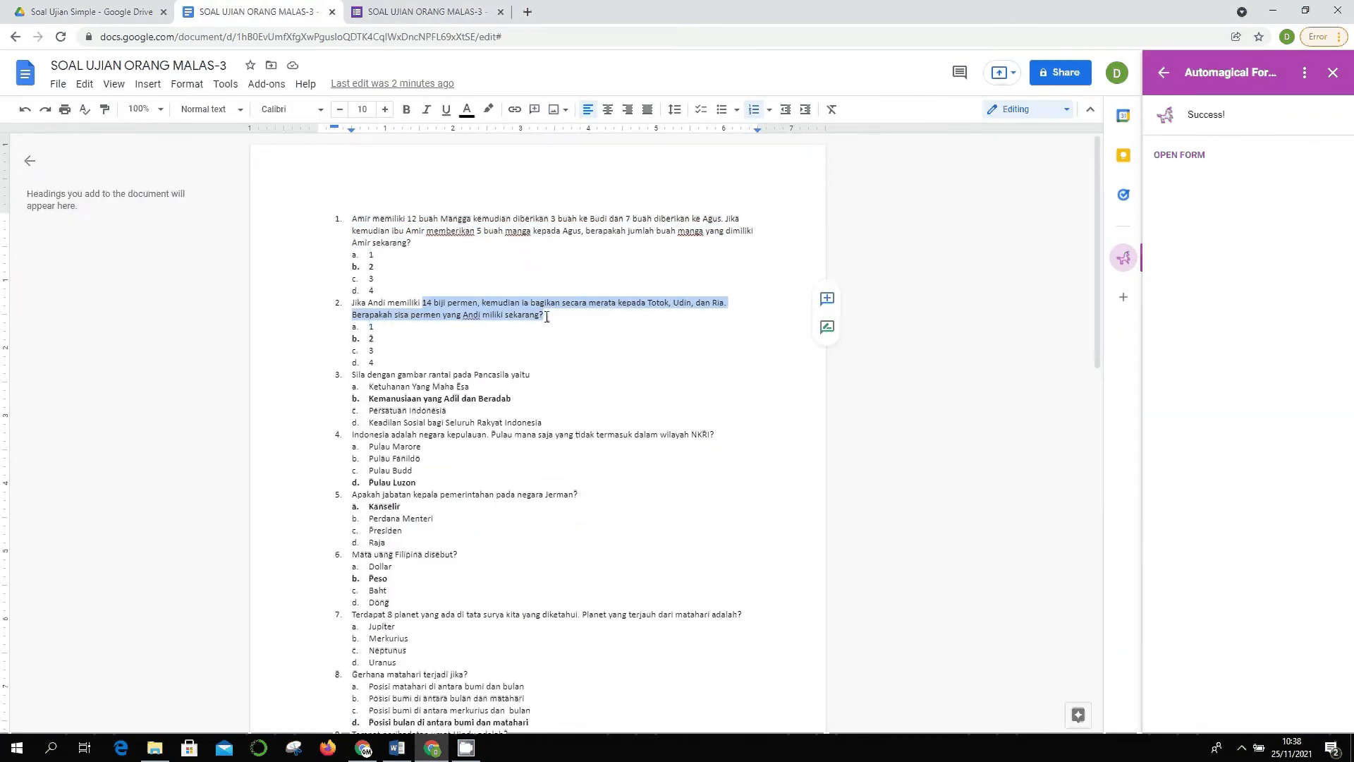
{"action": "key", "text": "ctrl+Tab"}
{"action": "left_click", "coordinate": [565, 197]}
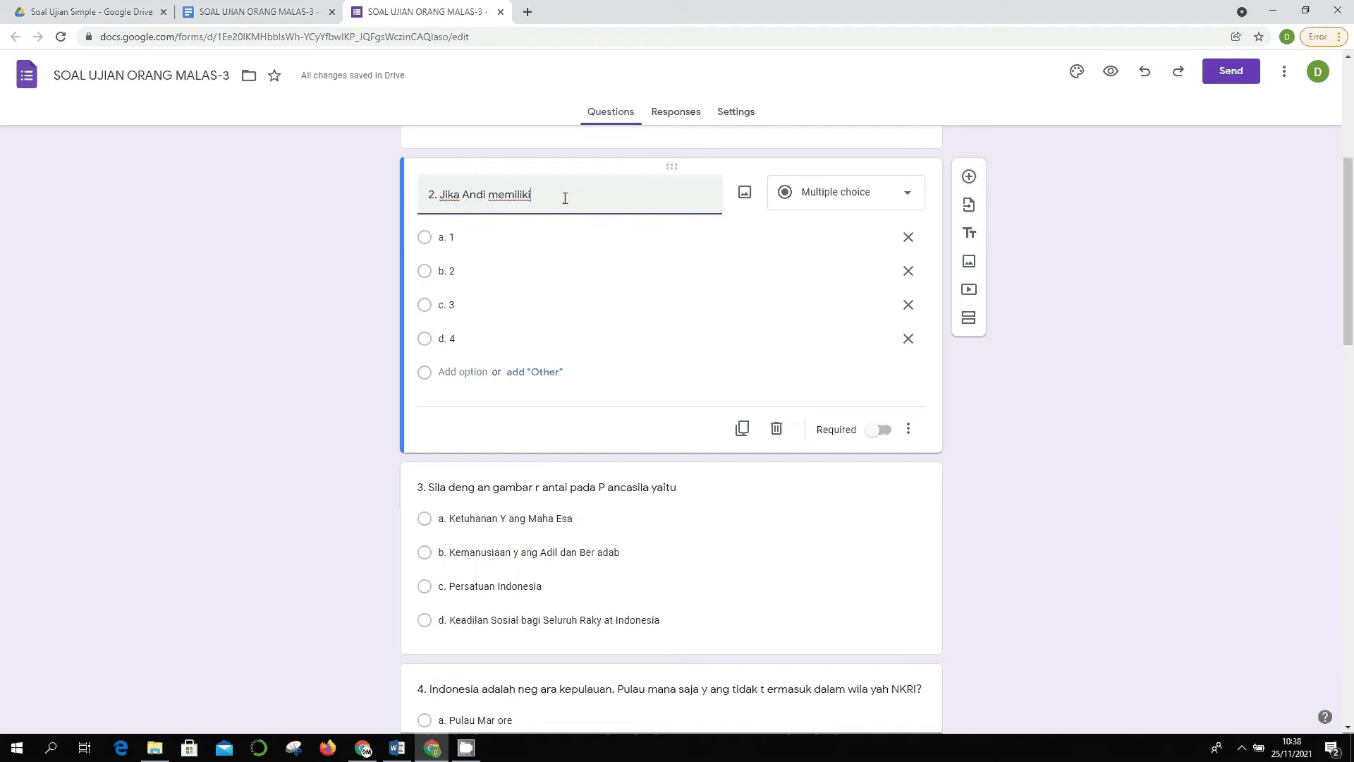
{"action": "key", "text": "ctrl+v"}
{"action": "scroll", "coordinate": [661, 327], "scroll_direction": "down", "scroll_amount": 3}
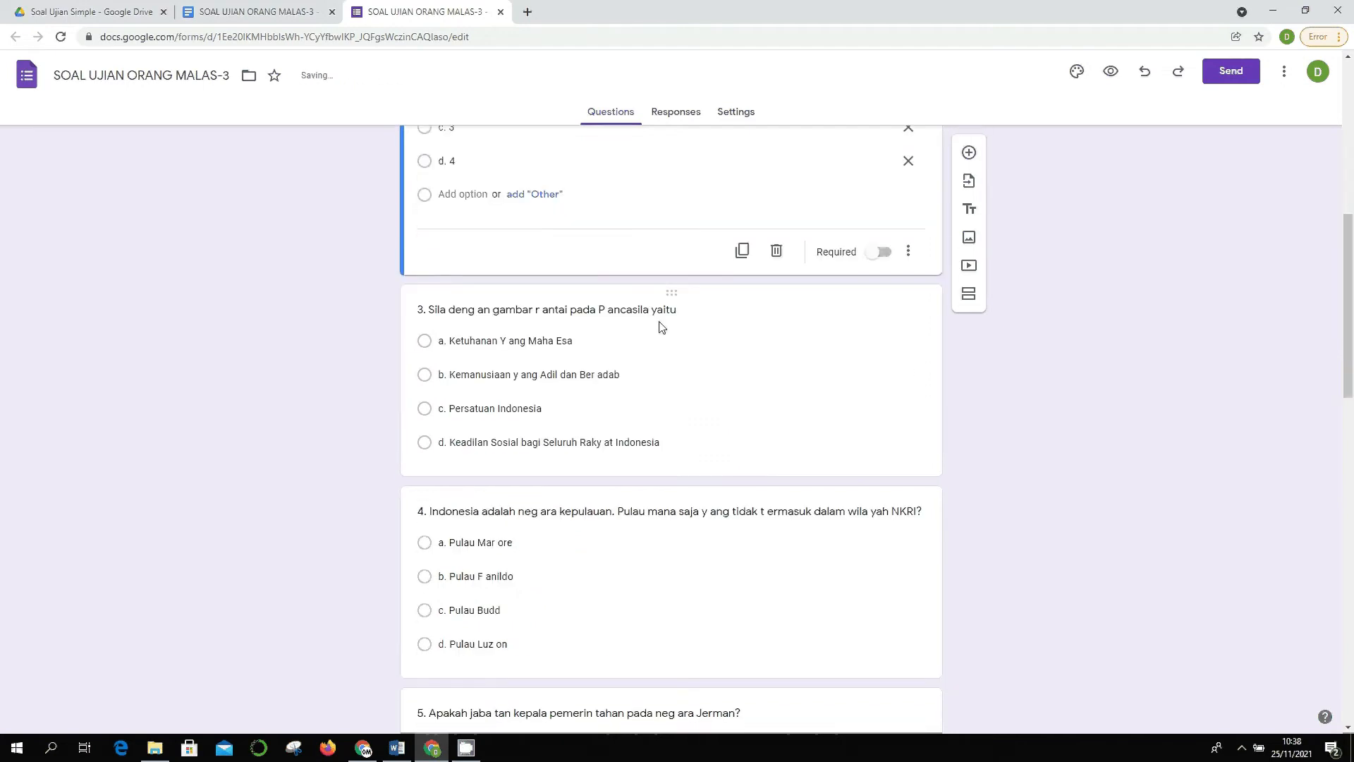
- Join the split words dengan, rantai and Pancasila in question 3's title
{"action": "left_click", "coordinate": [662, 326]}
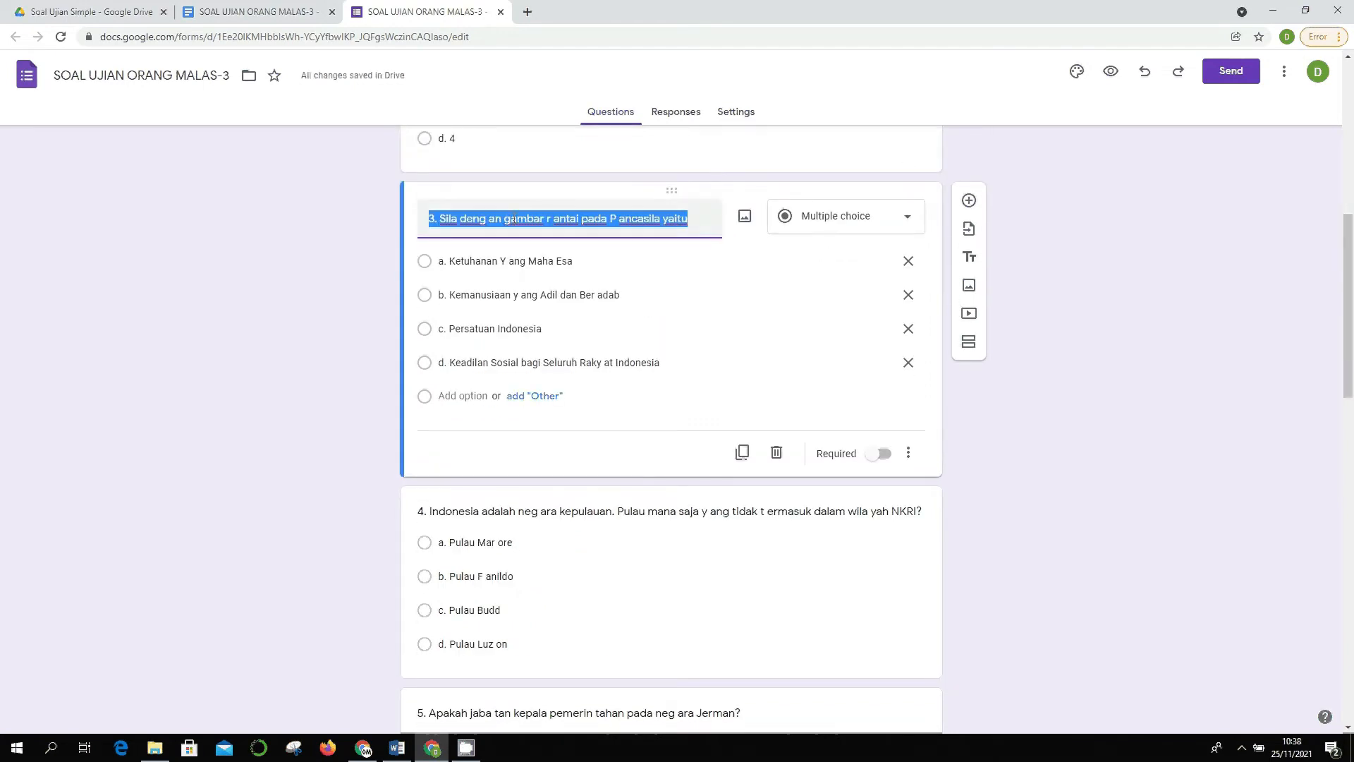
{"action": "scroll", "coordinate": [514, 219], "scroll_direction": "up", "scroll_amount": 4}
{"action": "scroll", "coordinate": [508, 393], "scroll_direction": "down", "scroll_amount": 1}
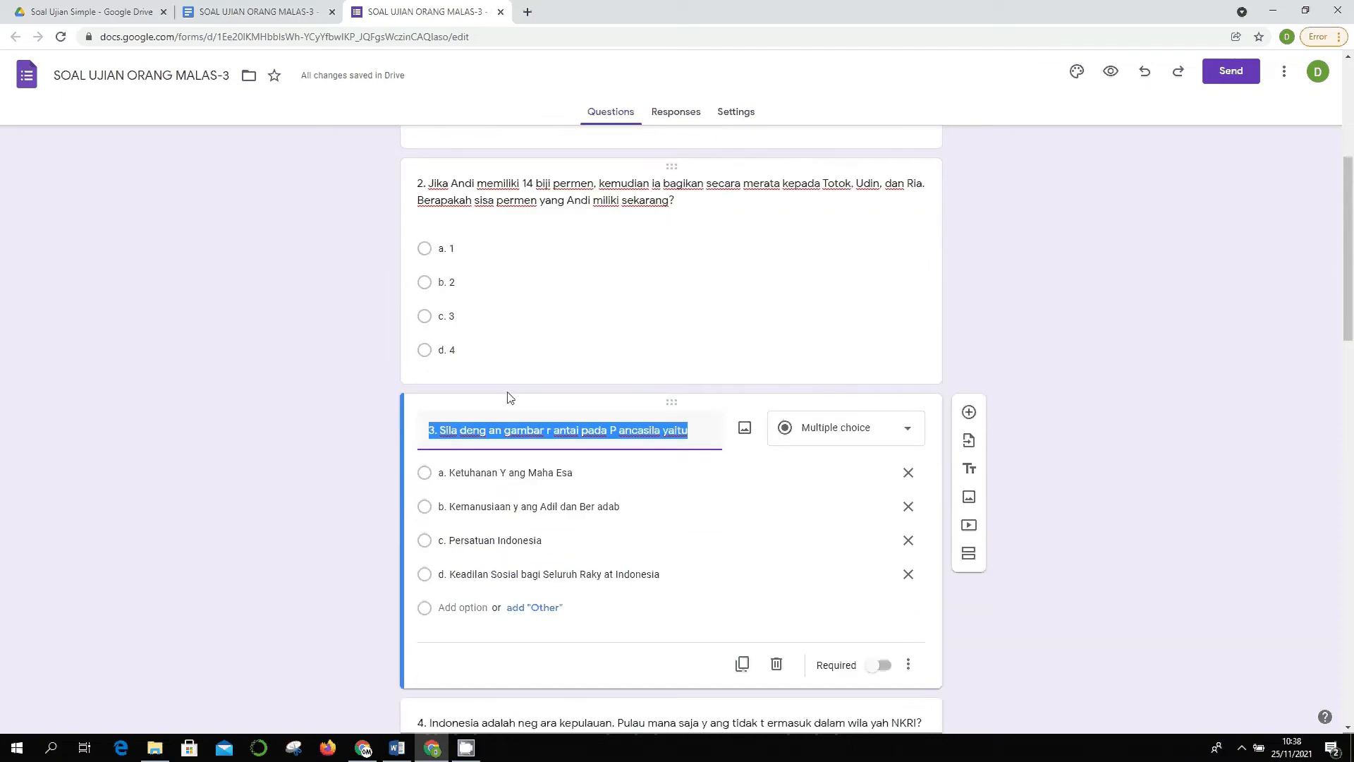
{"action": "left_click", "coordinate": [488, 430]}
{"action": "key", "text": "BackSpace"}
{"action": "key", "text": "ctrl+Right"}
{"action": "key", "text": "ctrl+Right"}
{"action": "key", "text": "ctrl+Right"}
{"action": "key", "text": "BackSpace"}
{"action": "key", "text": "ctrl+Right"}
{"action": "key", "text": "ctrl+Right"}
{"action": "key", "text": "ctrl+Right"}
{"action": "key", "text": "BackSpace"}
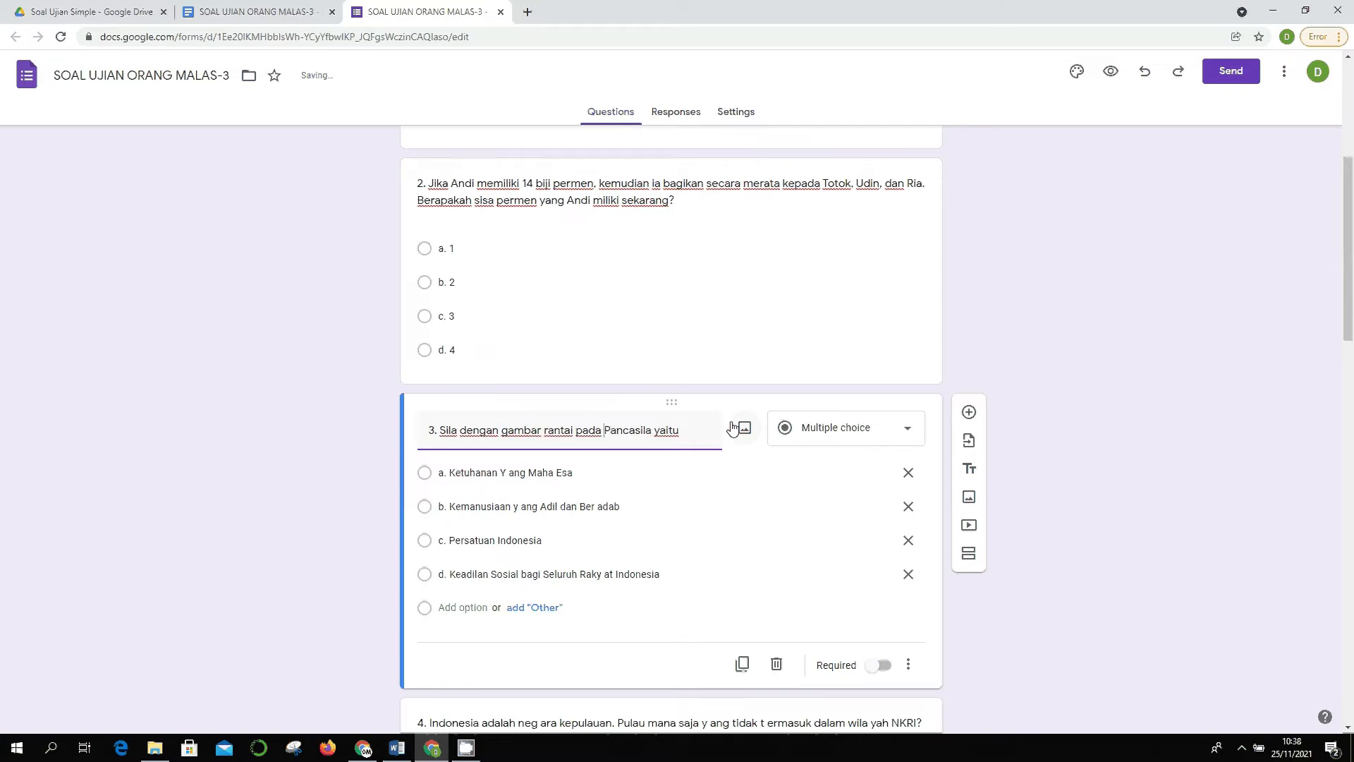
{"action": "key", "text": "ctrl+Left"}
{"action": "key", "text": "ctrl+Left"}
{"action": "key", "text": "ctrl+Left"}
- Fix the split words wilayah, termasuk and yang in question 4's title
{"action": "scroll", "coordinate": [733, 428], "scroll_direction": "down", "scroll_amount": 5}
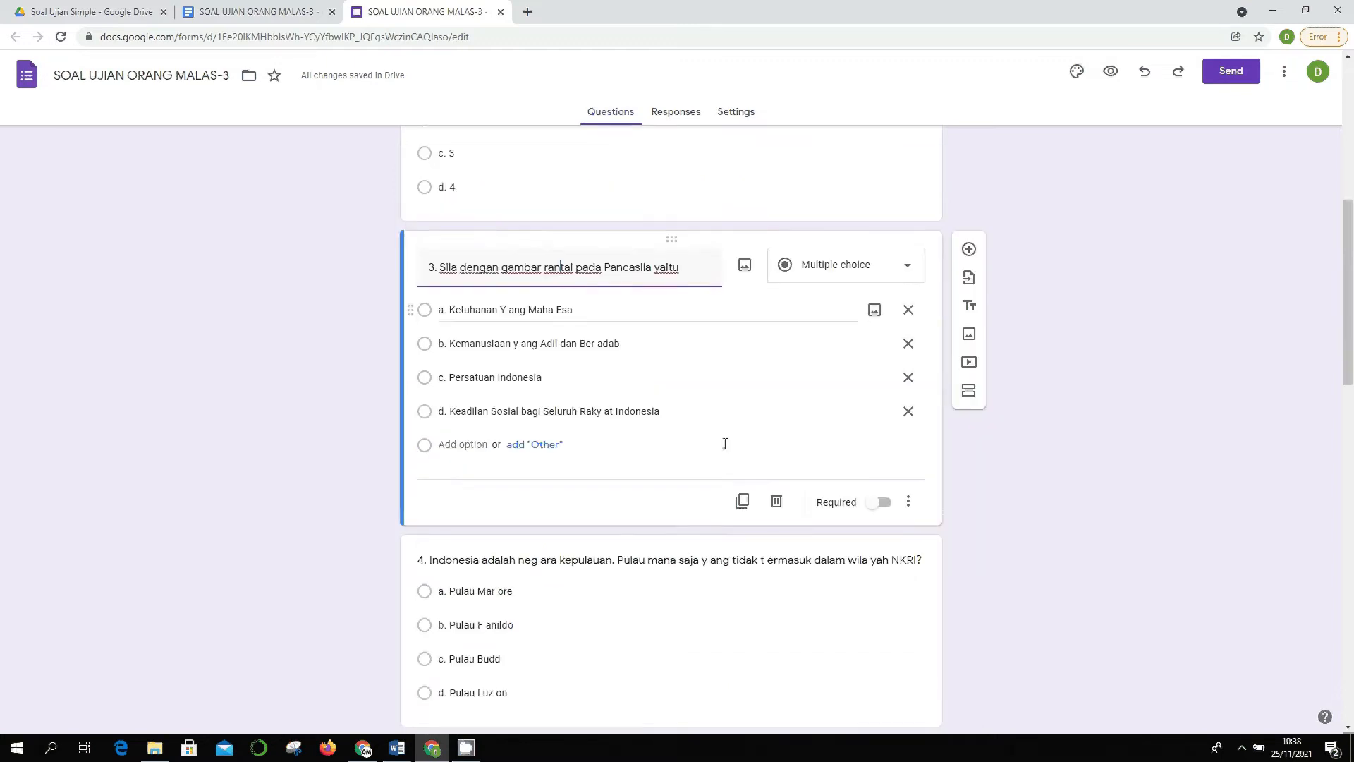
{"action": "left_click", "coordinate": [689, 373]}
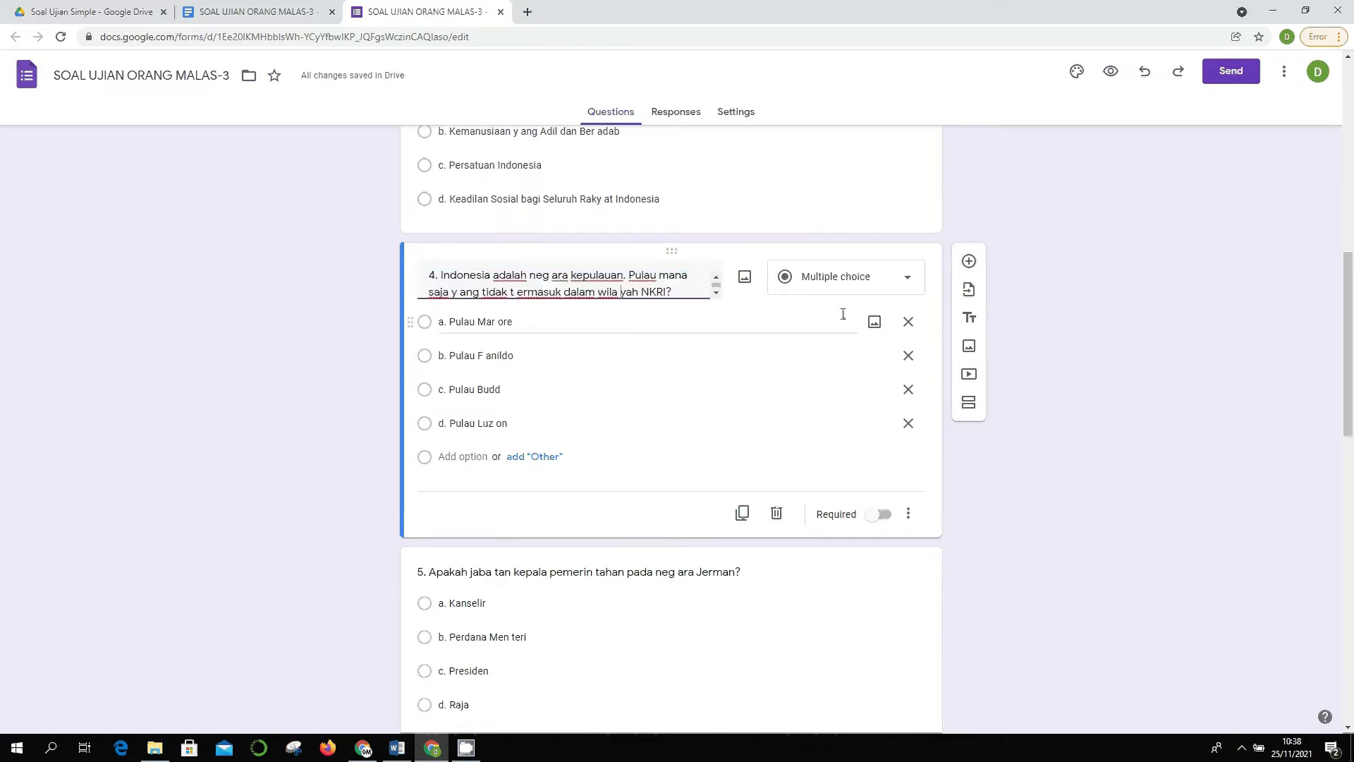
{"action": "key", "text": "BackSpace"}
{"action": "key", "text": "ctrl+Left"}
{"action": "key", "text": "ctrl+Left"}
{"action": "key", "text": "ctrl+Left"}
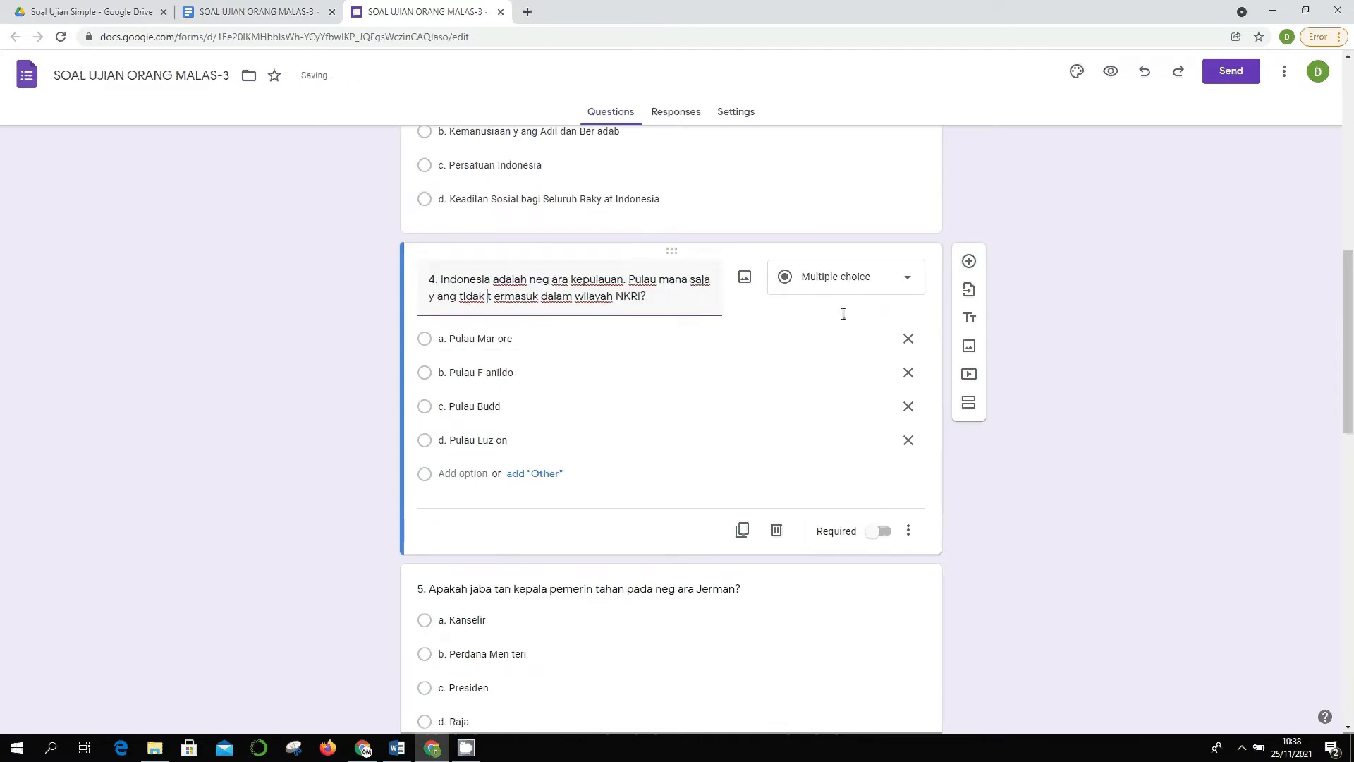
{"action": "key", "text": "BackSpace"}
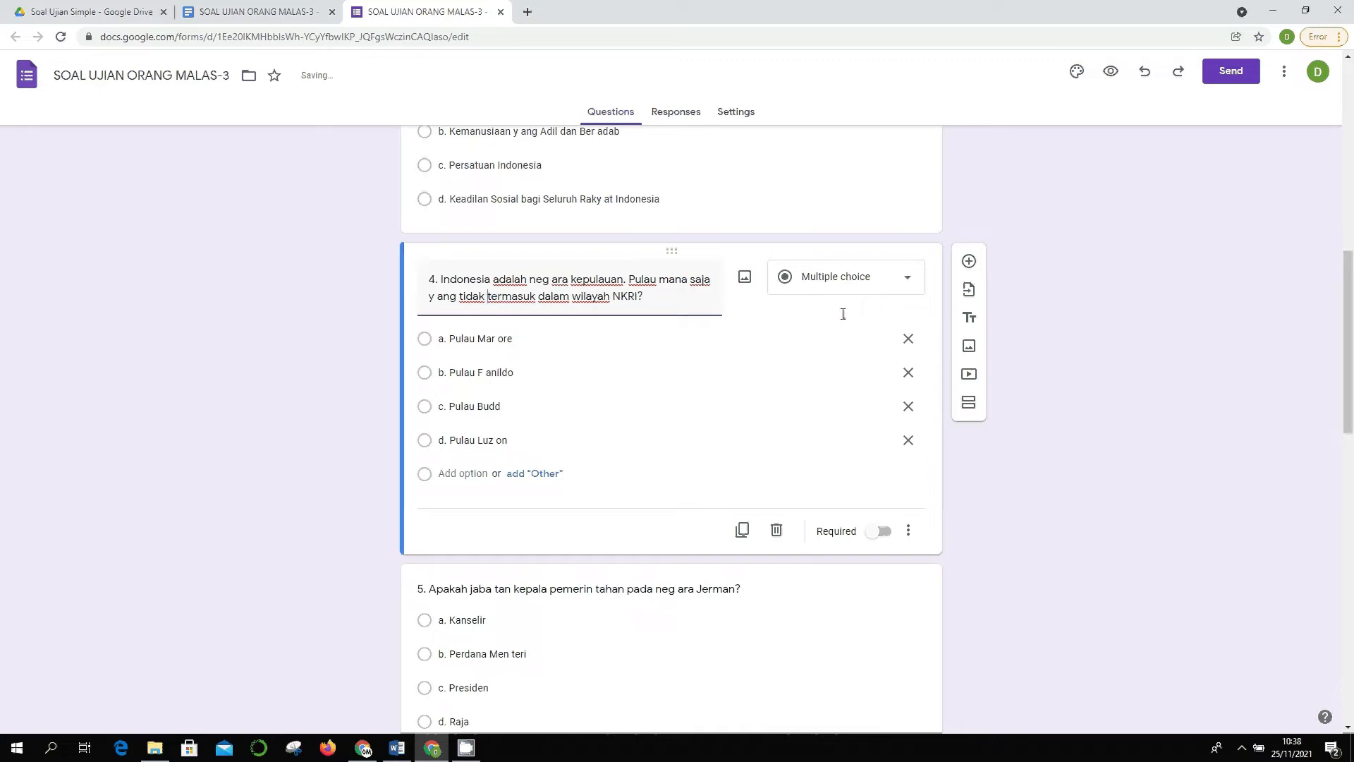
{"action": "key", "text": "BackSpace"}
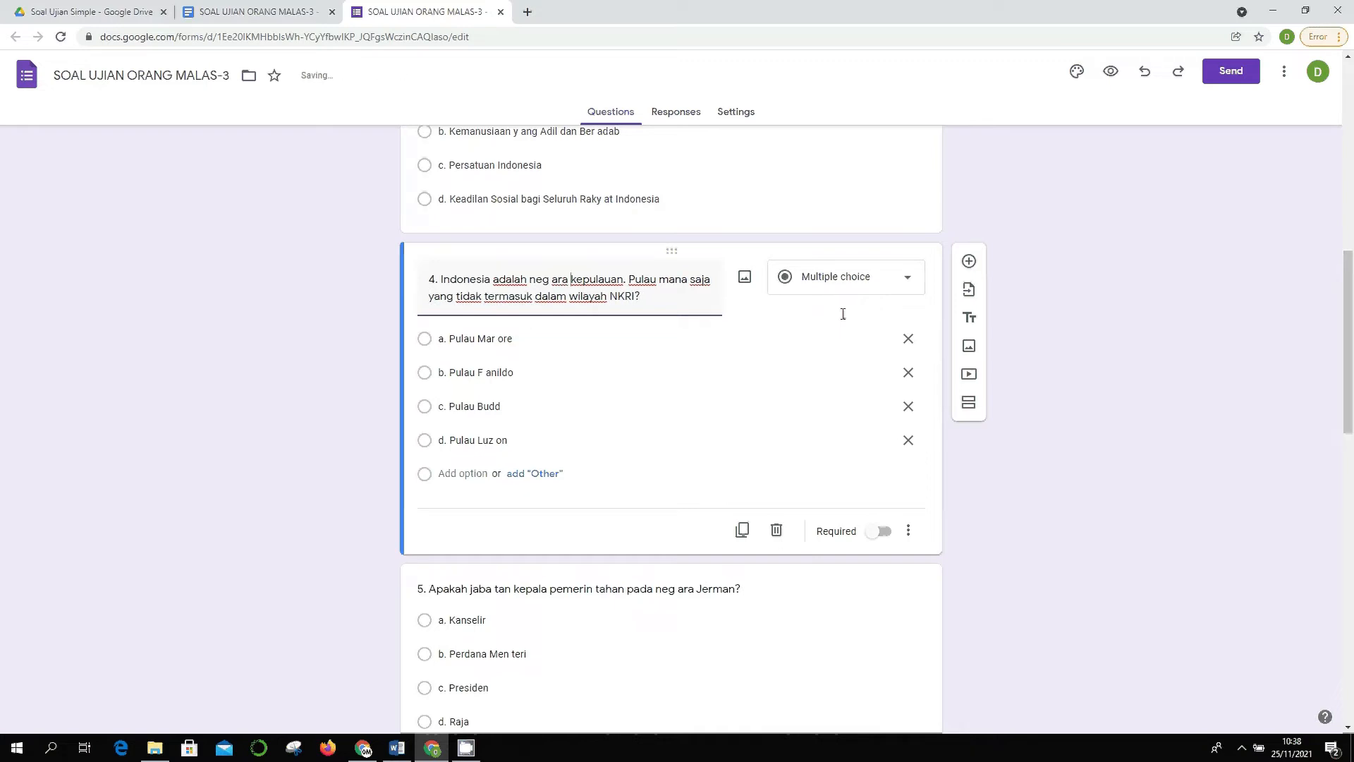
{"action": "key", "text": "BackSpace"}
{"action": "scroll", "coordinate": [789, 293], "scroll_direction": "down", "scroll_amount": 5}
- Fix negara and jabatan in question 5's title and Menteri in its option b
{"action": "left_click", "coordinate": [688, 242]}
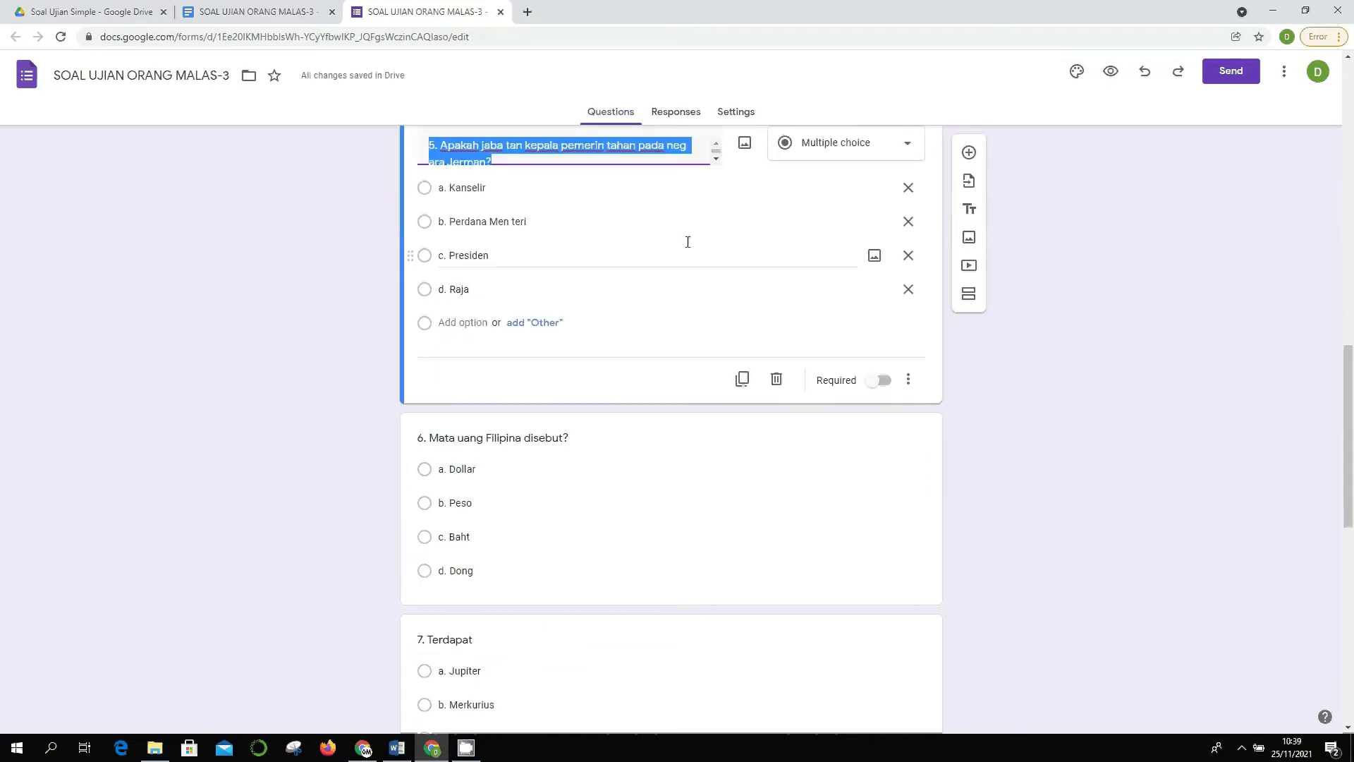
{"action": "key", "text": "Right"}
{"action": "key", "text": "Left"}
{"action": "key", "text": "BackSpace"}
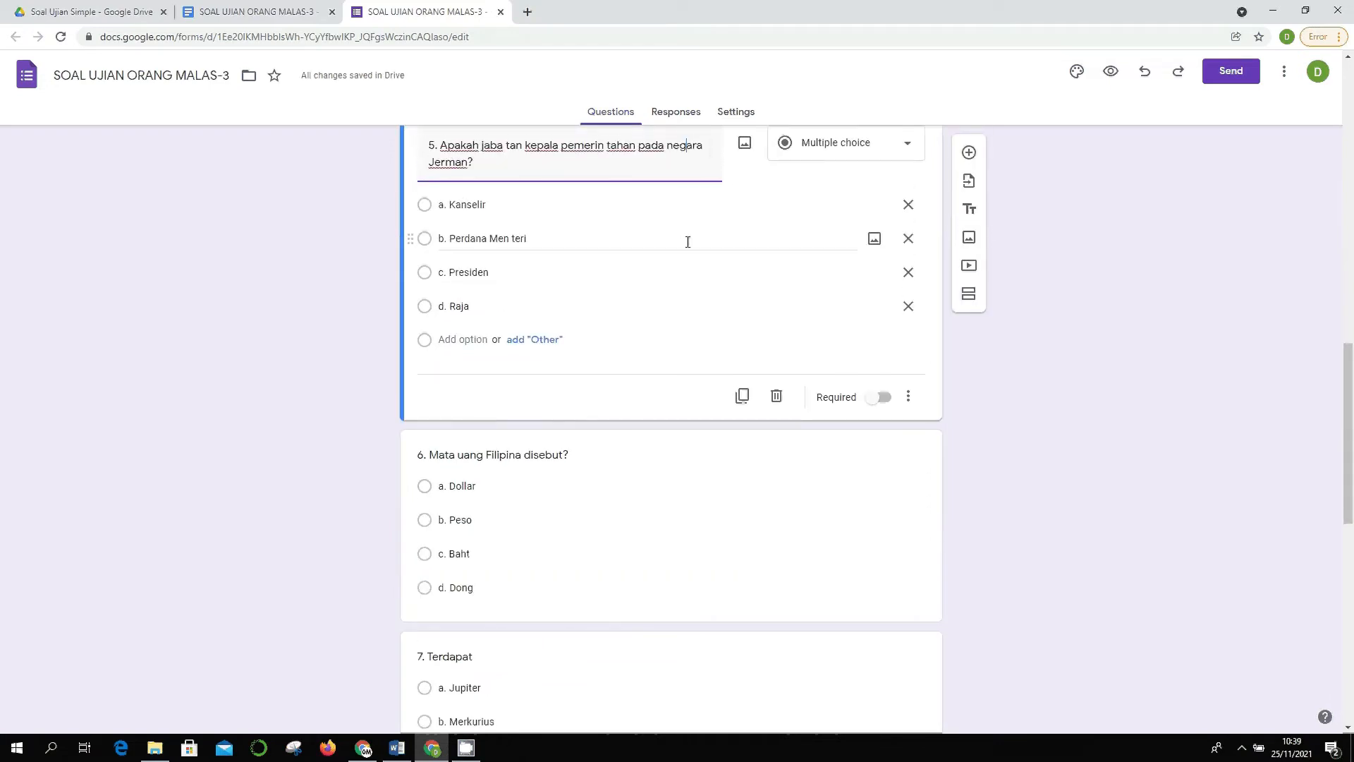
{"action": "key", "text": "ctrl+Left"}
{"action": "key", "text": "ctrl+Left"}
{"action": "key", "text": "ctrl+Left"}
{"action": "key", "text": "BackSpace"}
{"action": "scroll", "coordinate": [711, 239], "scroll_direction": "down", "scroll_amount": 1}
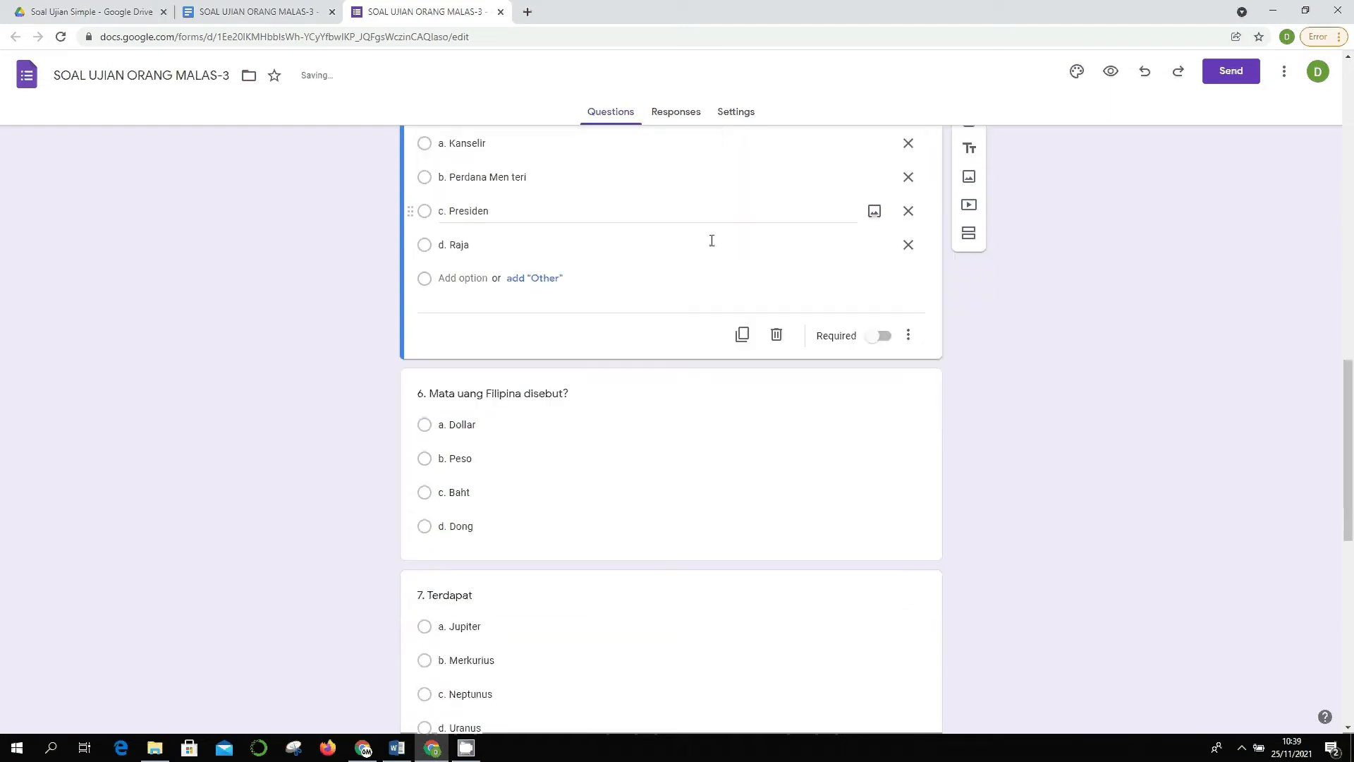
{"action": "scroll", "coordinate": [609, 241], "scroll_direction": "up", "scroll_amount": 2}
{"action": "left_click", "coordinate": [537, 309]}
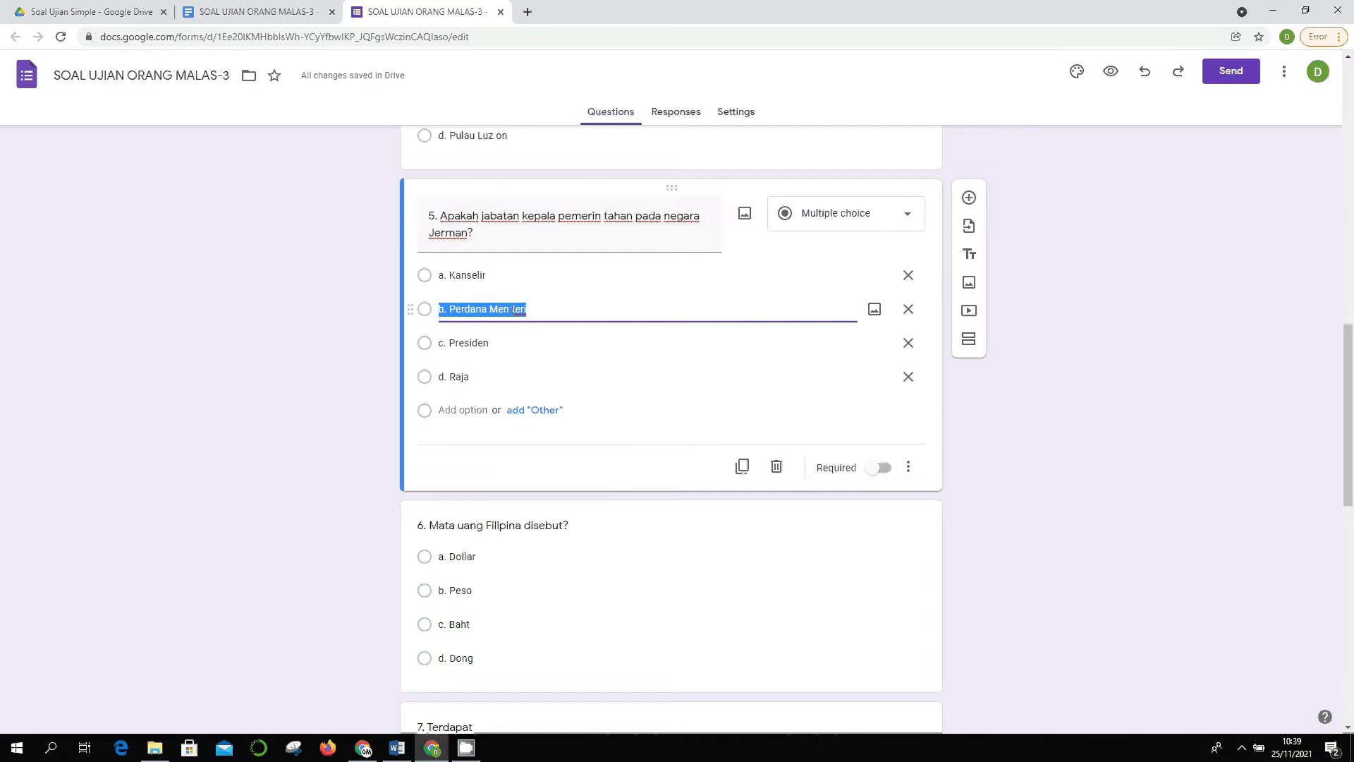
{"action": "key", "text": "Right"}
{"action": "key", "text": "Left"}
{"action": "key", "text": "Left"}
{"action": "key", "text": "Left"}
{"action": "key", "text": "Left"}
{"action": "key", "text": "BackSpace"}
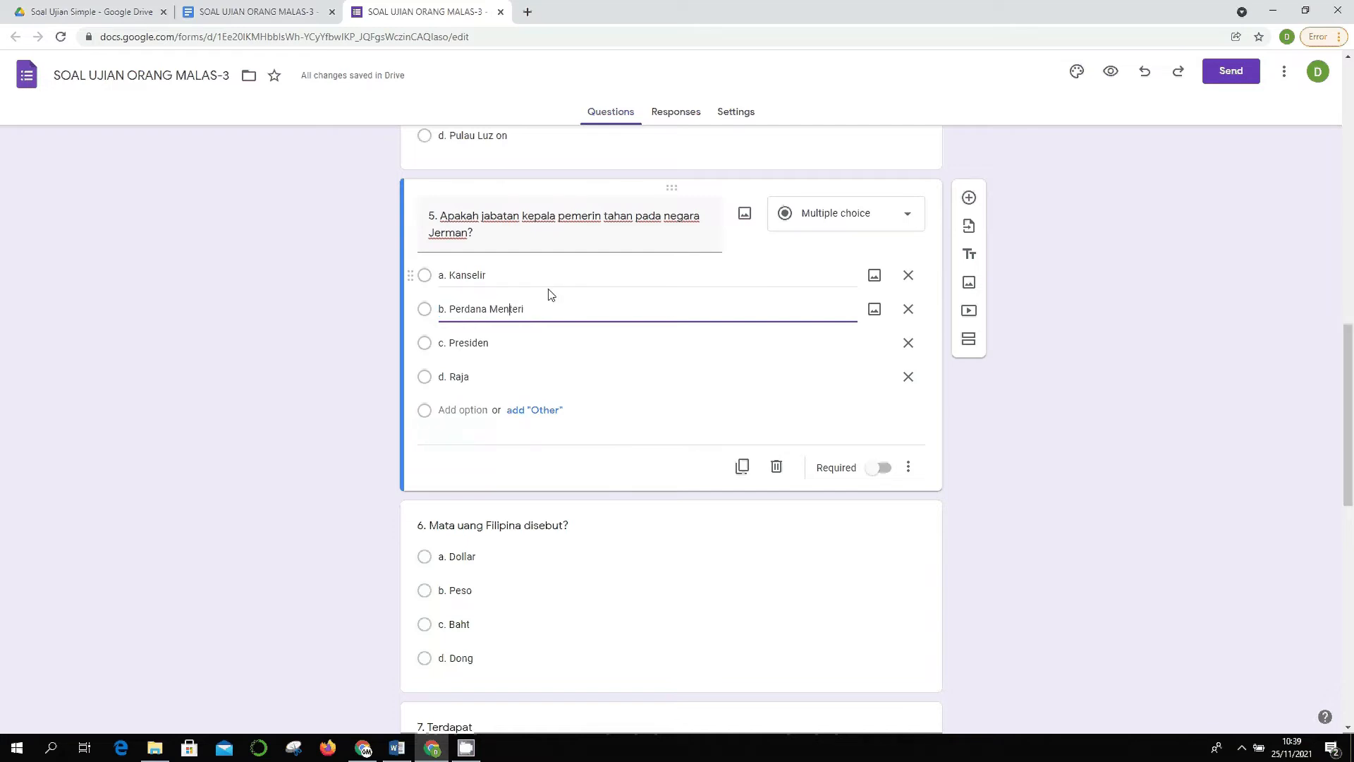
- Copy question 7's full wording from the source document, then return to the form
{"action": "scroll", "coordinate": [547, 293], "scroll_direction": "down", "scroll_amount": 3}
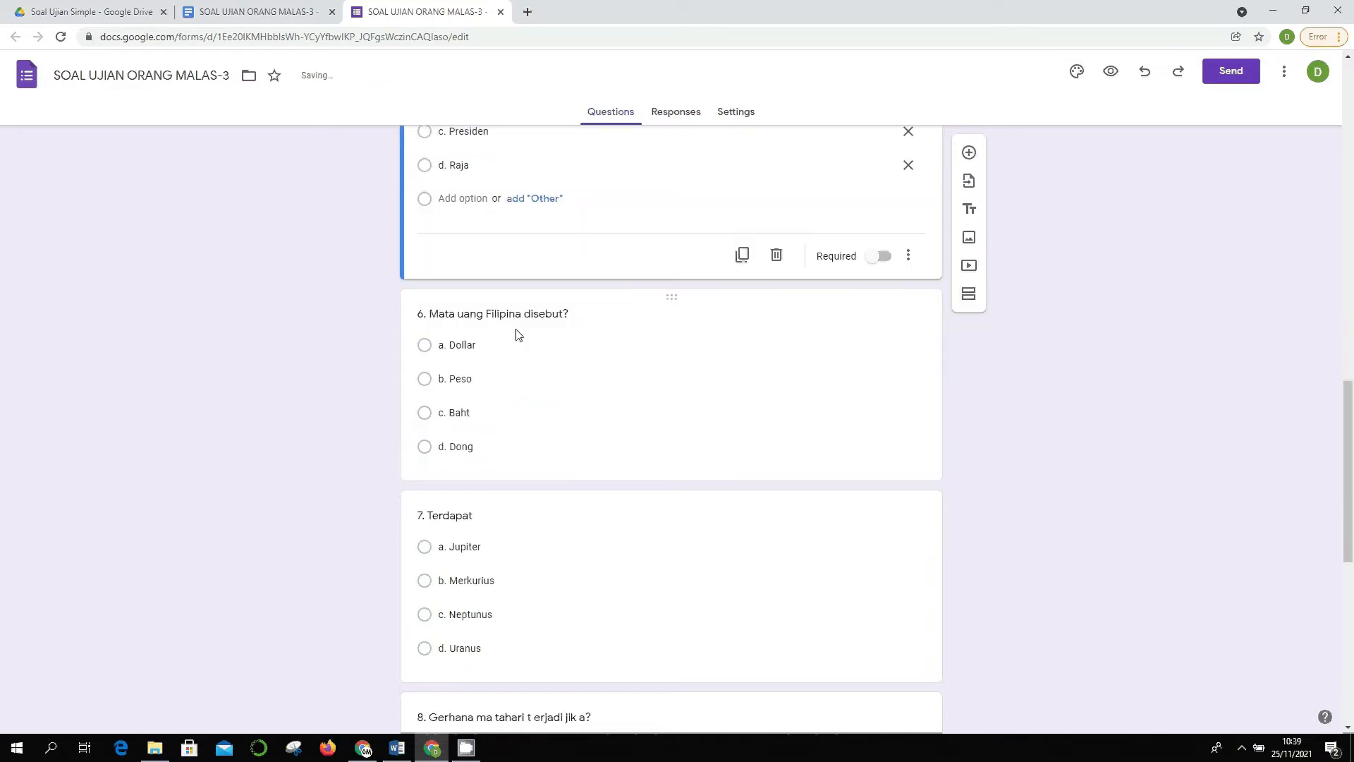
{"action": "scroll", "coordinate": [518, 367], "scroll_direction": "down", "scroll_amount": 3}
{"action": "left_click", "coordinate": [508, 286]}
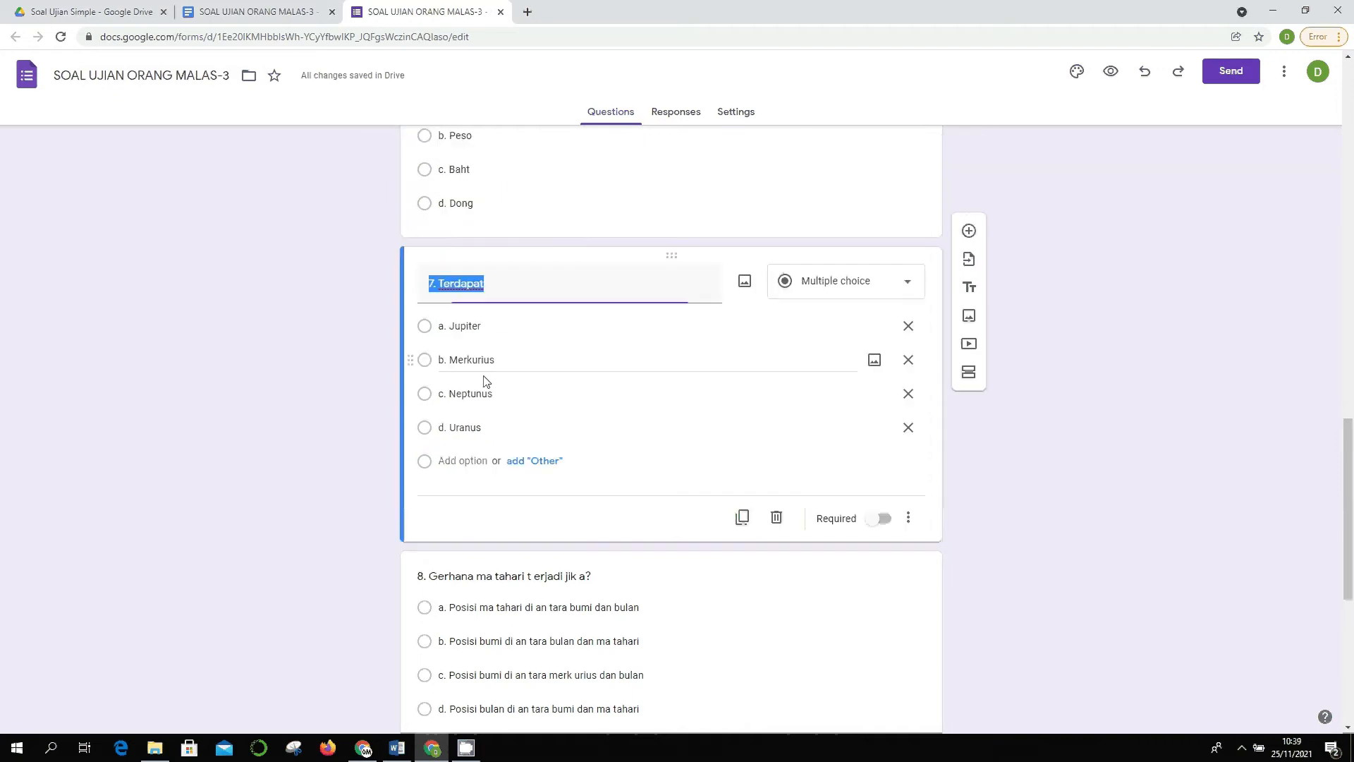
{"action": "left_click", "coordinate": [500, 293]}
{"action": "left_click", "coordinate": [218, 9]}
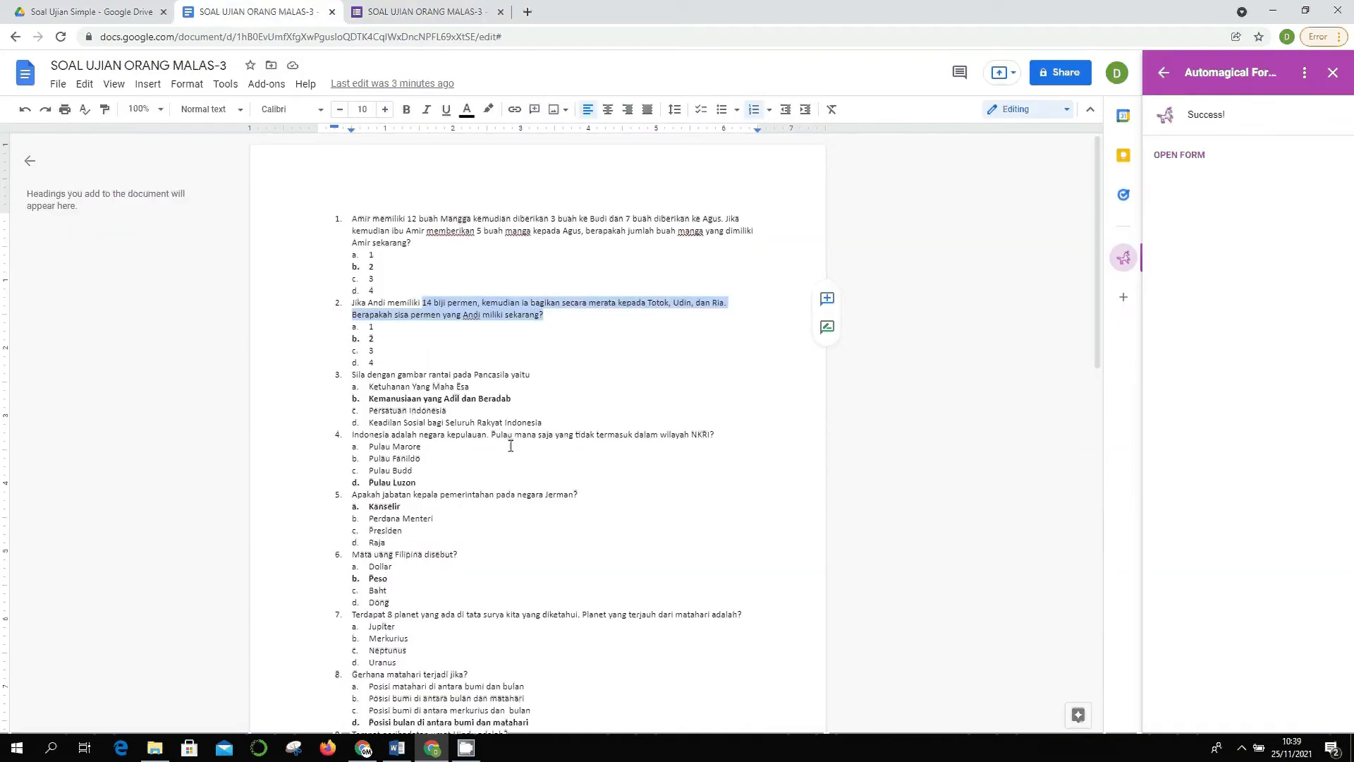
{"action": "scroll", "coordinate": [494, 455], "scroll_direction": "down", "scroll_amount": 3}
{"action": "scroll", "coordinate": [458, 468], "scroll_direction": "down", "scroll_amount": 2}
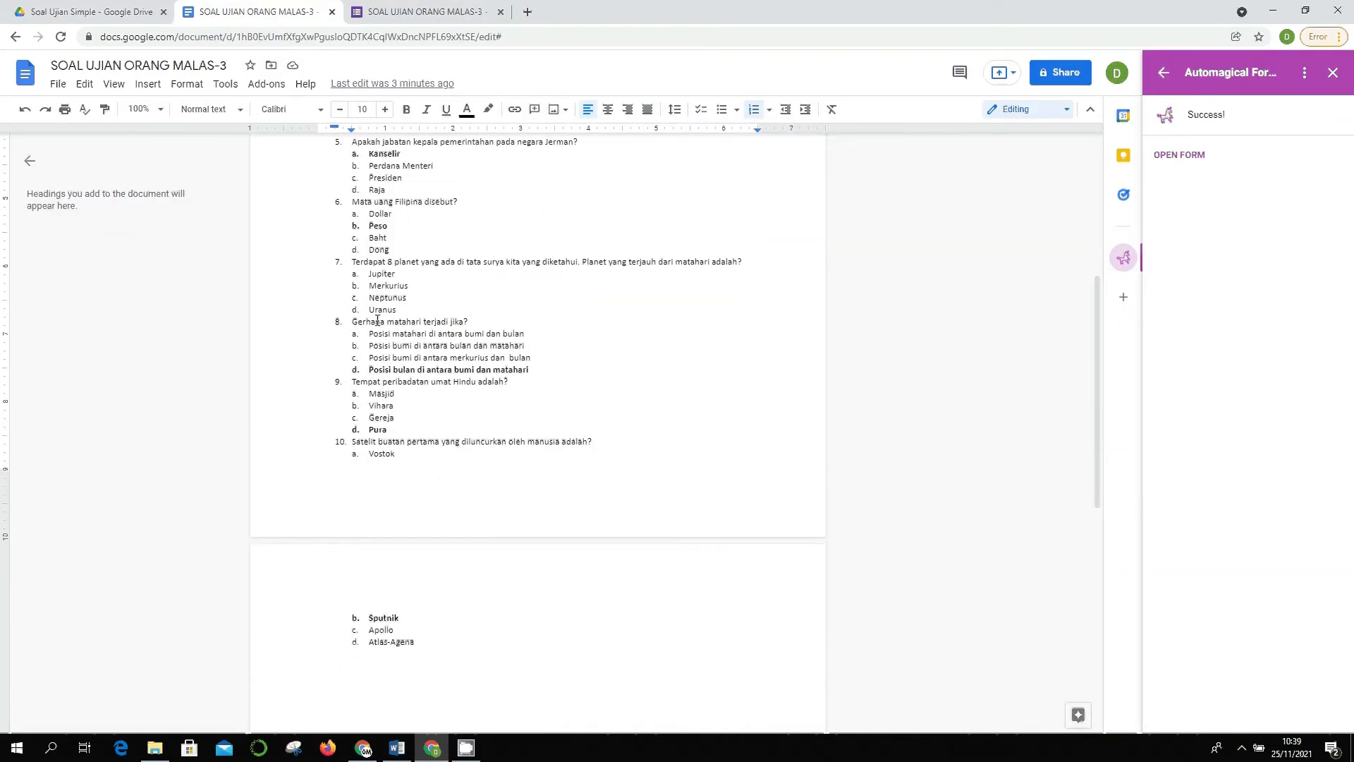
{"action": "left_click_drag", "start_coordinate": [388, 263], "coordinate": [744, 263]}
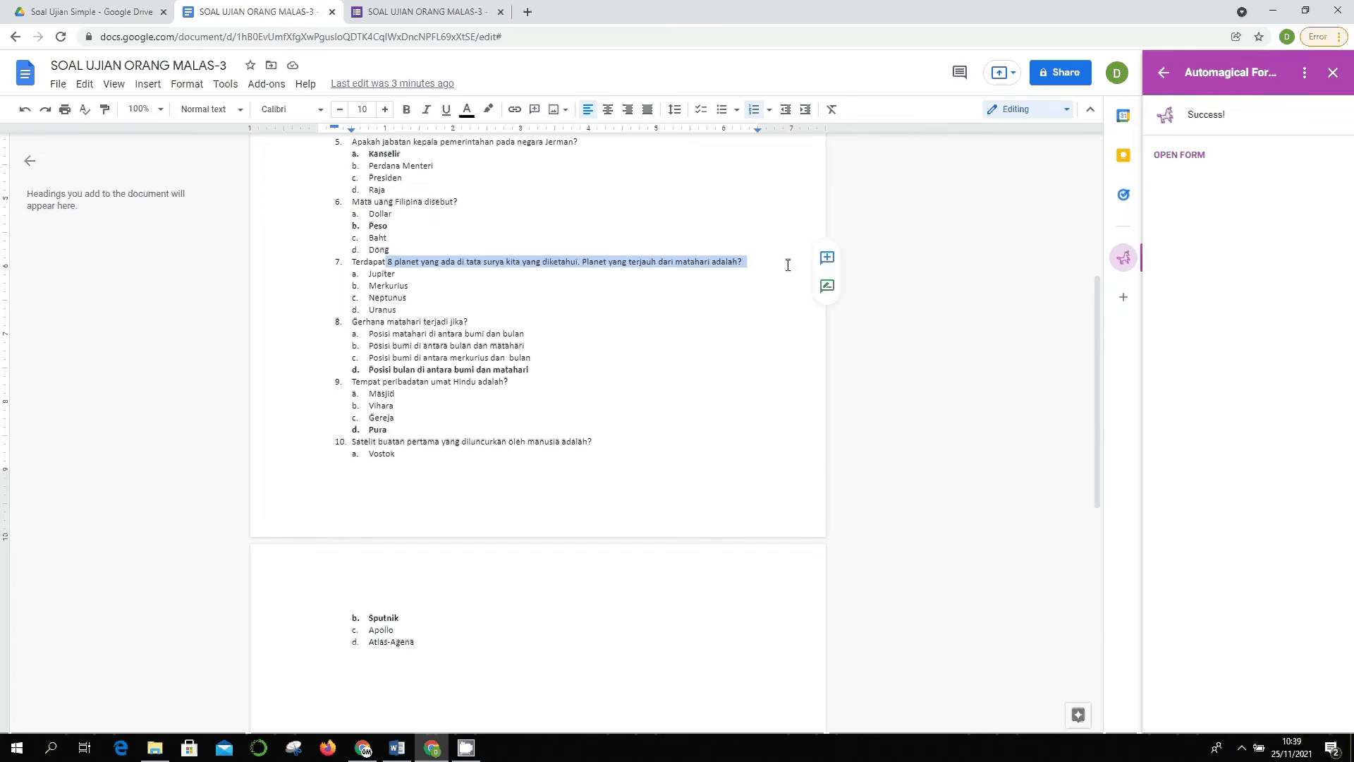
{"action": "key", "text": "ctrl+c"}
{"action": "key", "text": "ctrl+Tab"}
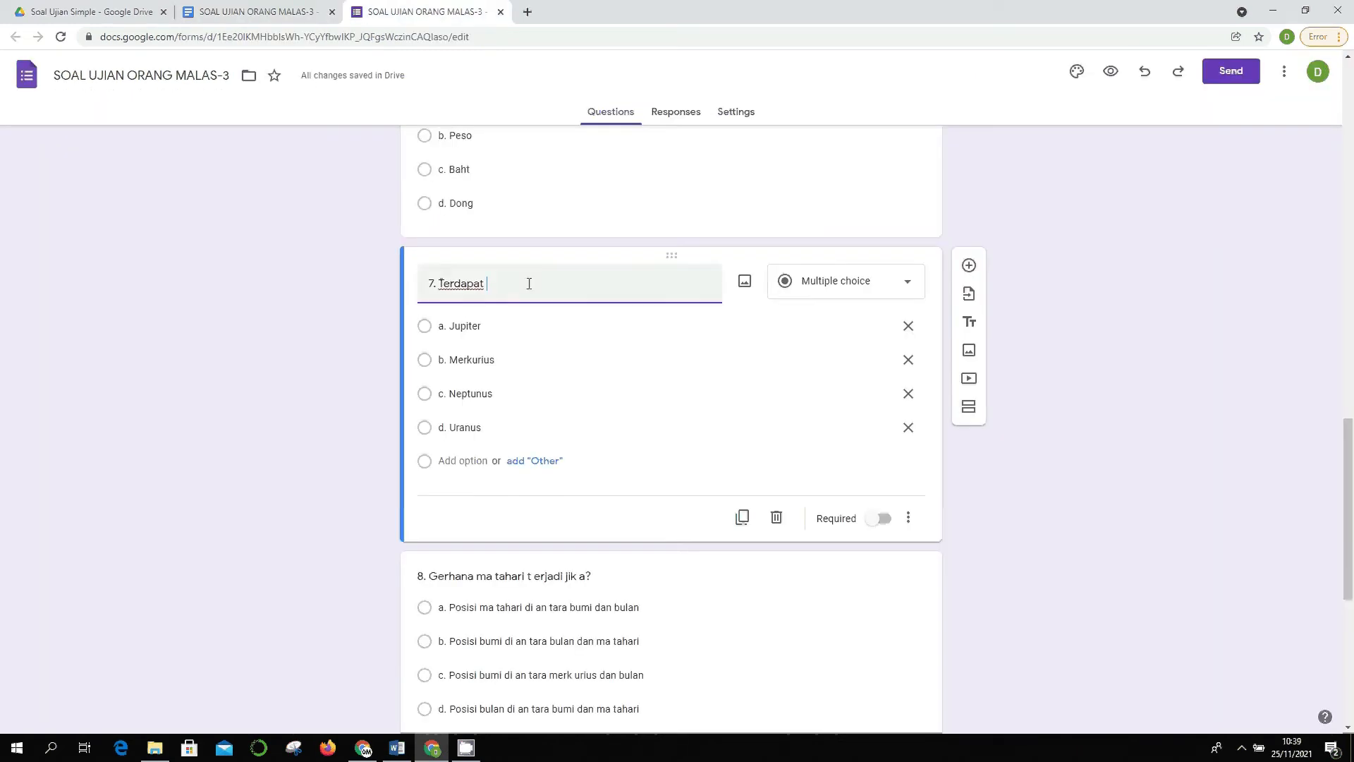
- Paste question 7's full wording and fix question 8's title to 'matahari', 'terjadi', 'jika'
{"action": "key", "text": "ctrl+v"}
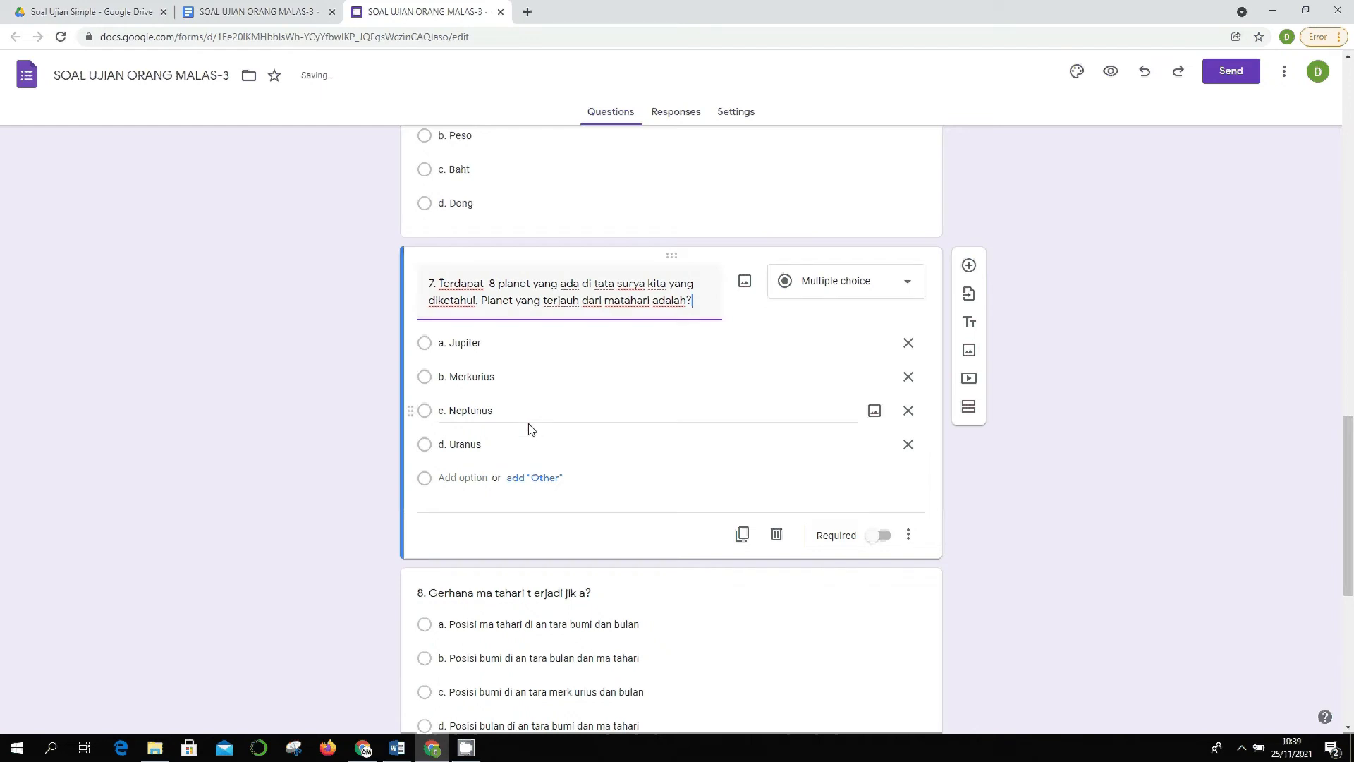
{"action": "scroll", "coordinate": [531, 429], "scroll_direction": "down", "scroll_amount": 4}
{"action": "left_click", "coordinate": [507, 308]}
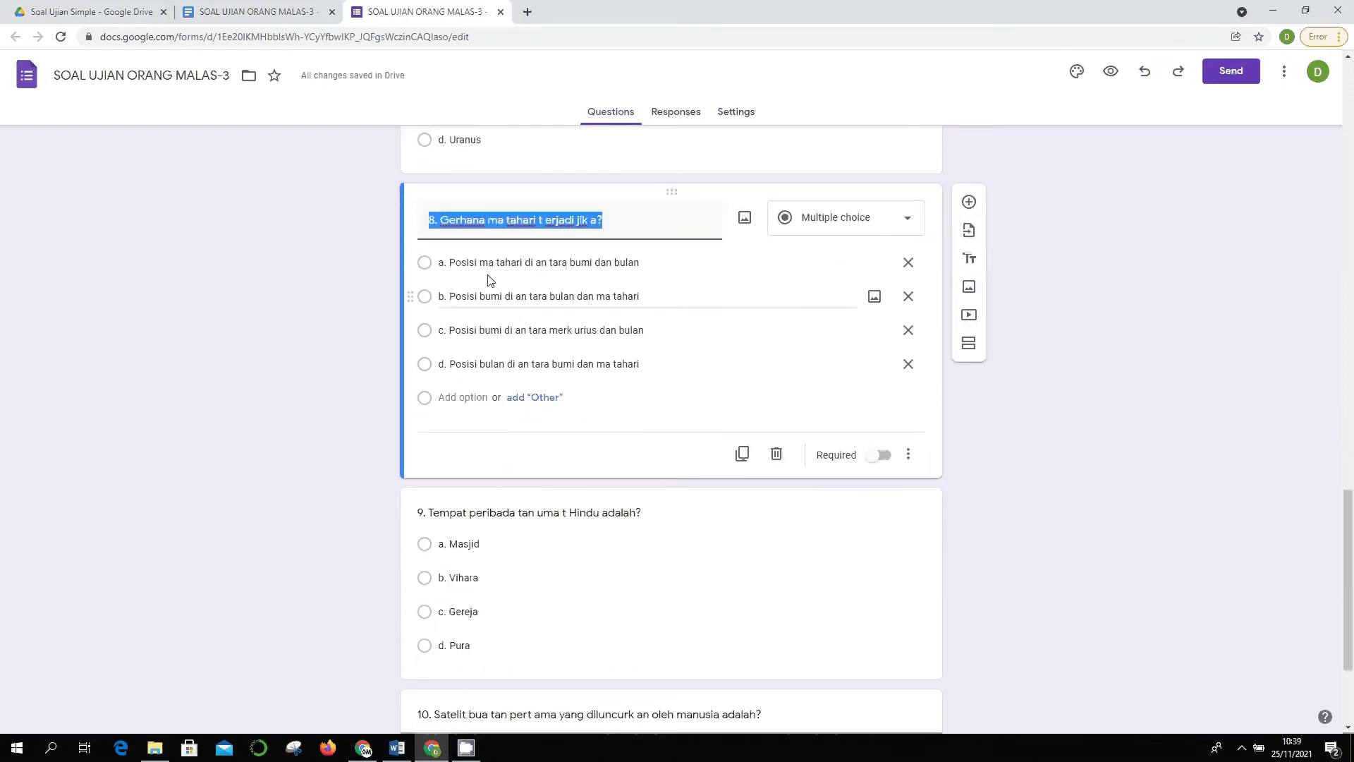
{"action": "left_click", "coordinate": [507, 226]}
{"action": "key", "text": "BackSpace"}
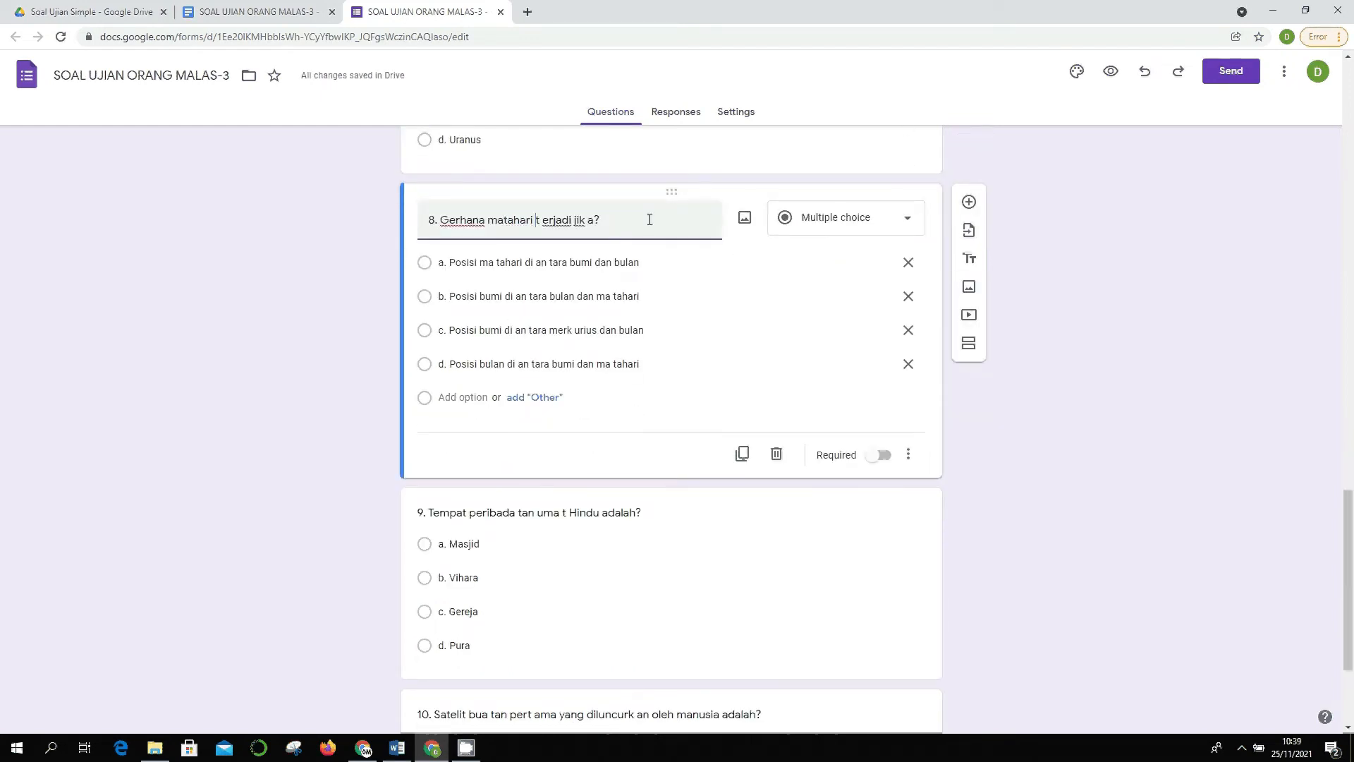
{"action": "key", "text": "BackSpace"}
{"action": "key", "text": "Right"}
{"action": "key", "text": "Right"}
{"action": "key", "text": "Right"}
{"action": "key", "text": "Right"}
{"action": "key", "text": "Right"}
{"action": "key", "text": "Right"}
{"action": "key", "text": "Right"}
{"action": "key", "text": "Right"}
{"action": "key", "text": "Right"}
{"action": "key", "text": "Right"}
{"action": "key", "text": "Right"}
{"action": "key", "text": "Right"}
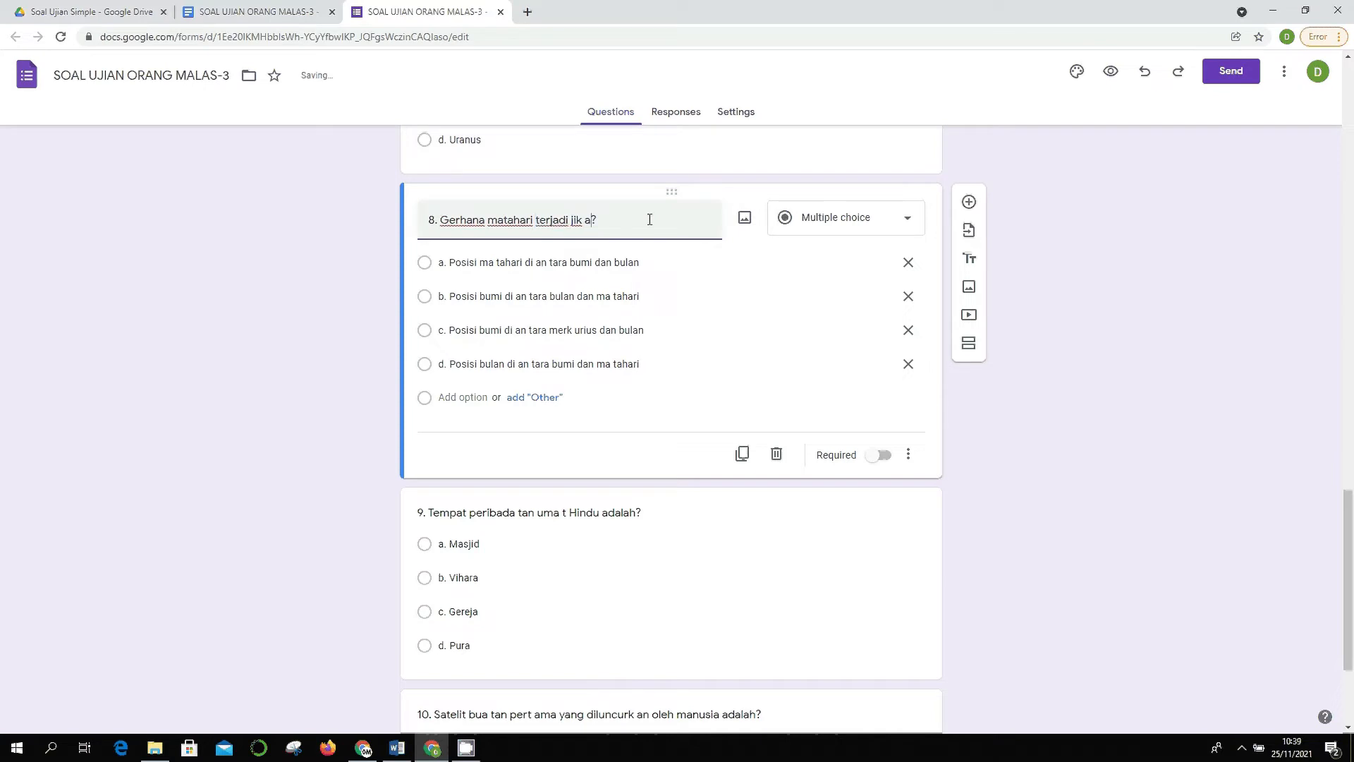
{"action": "key", "text": "BackSpace"}
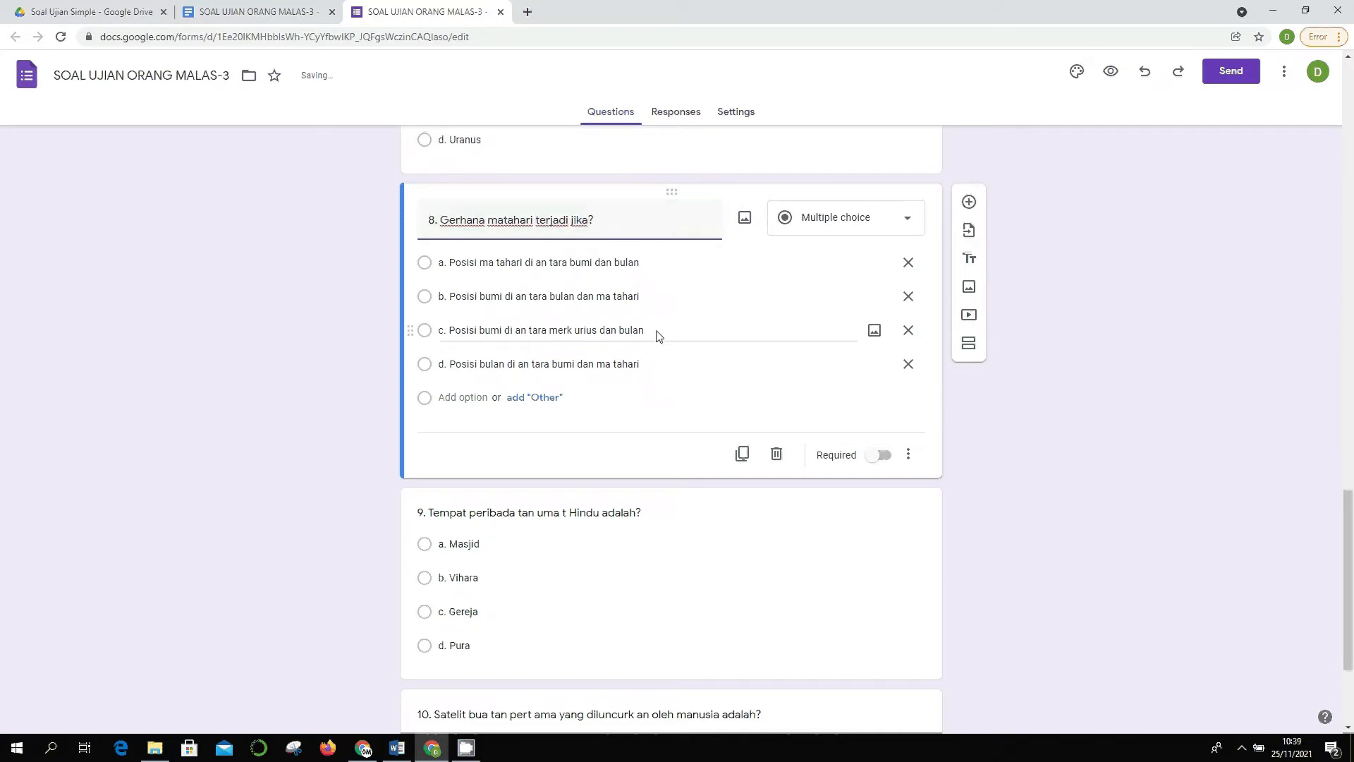
- Join the split words in question 9's title into 'umat' and 'peribadatan'
{"action": "scroll", "coordinate": [614, 337], "scroll_direction": "down", "scroll_amount": 3}
{"action": "left_click", "coordinate": [627, 320]}
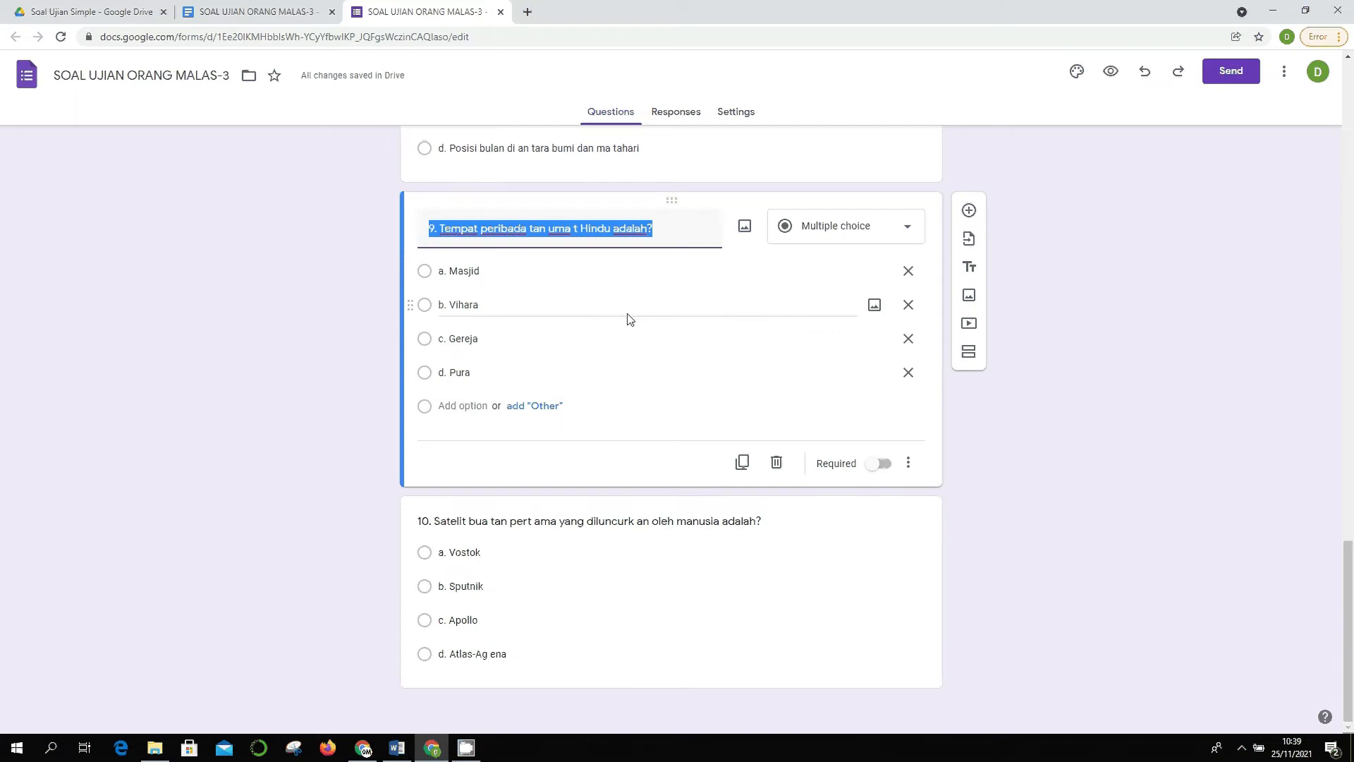
{"action": "key", "text": "Right"}
{"action": "key", "text": "Left"}
{"action": "key", "text": "BackSpace"}
{"action": "key", "text": "ctrl+Left"}
{"action": "key", "text": "BackSpace"}
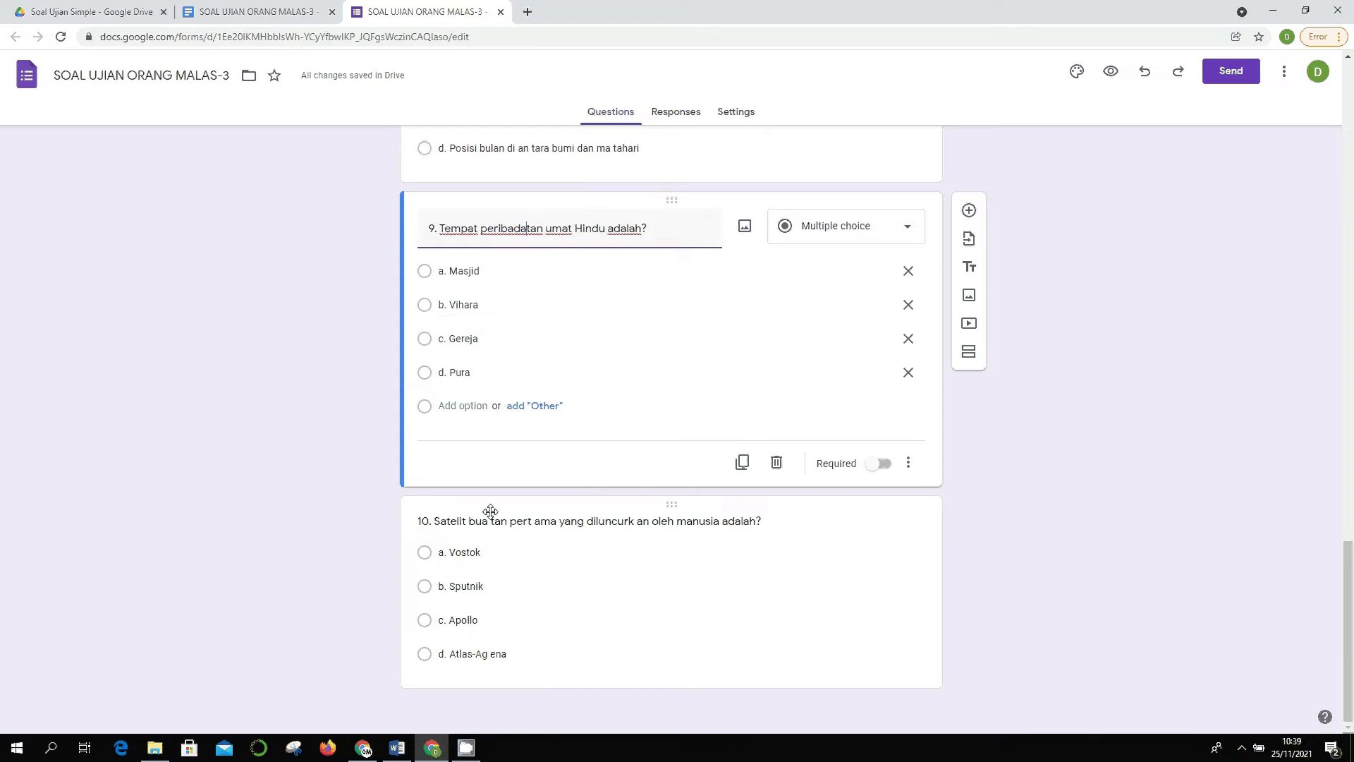
- Fix question 10's title to read 'buatan', 'pertama' and 'diluncurkan'
{"action": "left_click", "coordinate": [681, 515]}
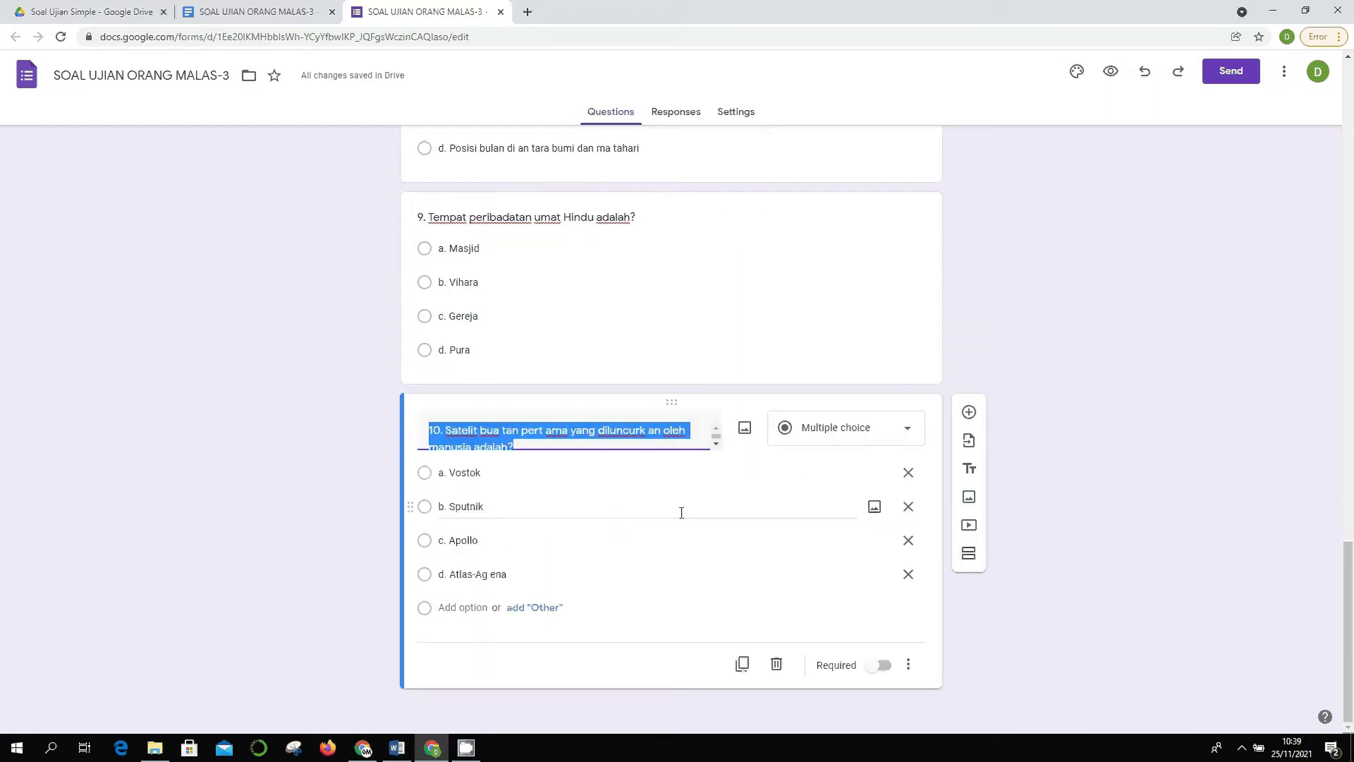
{"action": "key", "text": "ctrl+Left"}
{"action": "key", "text": "ctrl+Left"}
{"action": "key", "text": "ctrl+Left"}
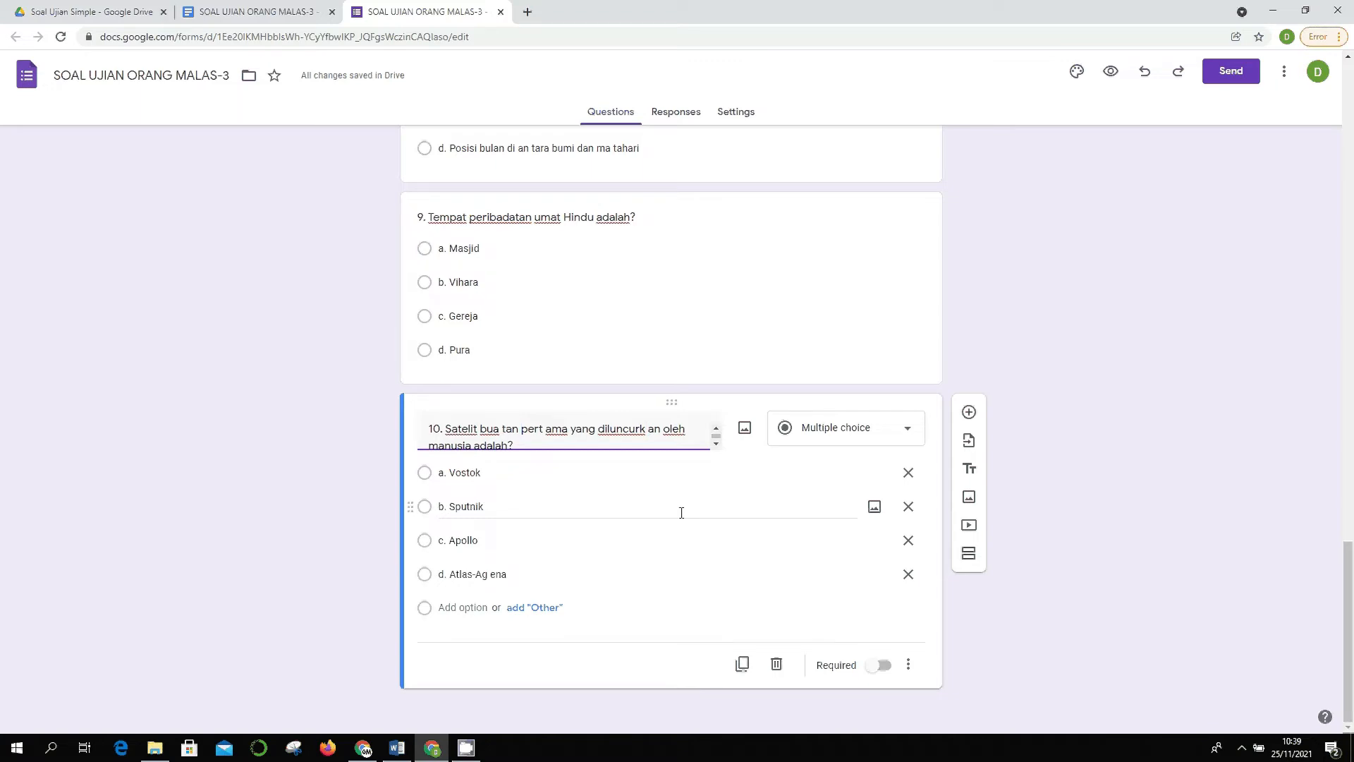
{"action": "key", "text": "BackSpace"}
{"action": "key", "text": "ctrl+Right"}
{"action": "key", "text": "ctrl+Right"}
{"action": "key", "text": "BackSpace"}
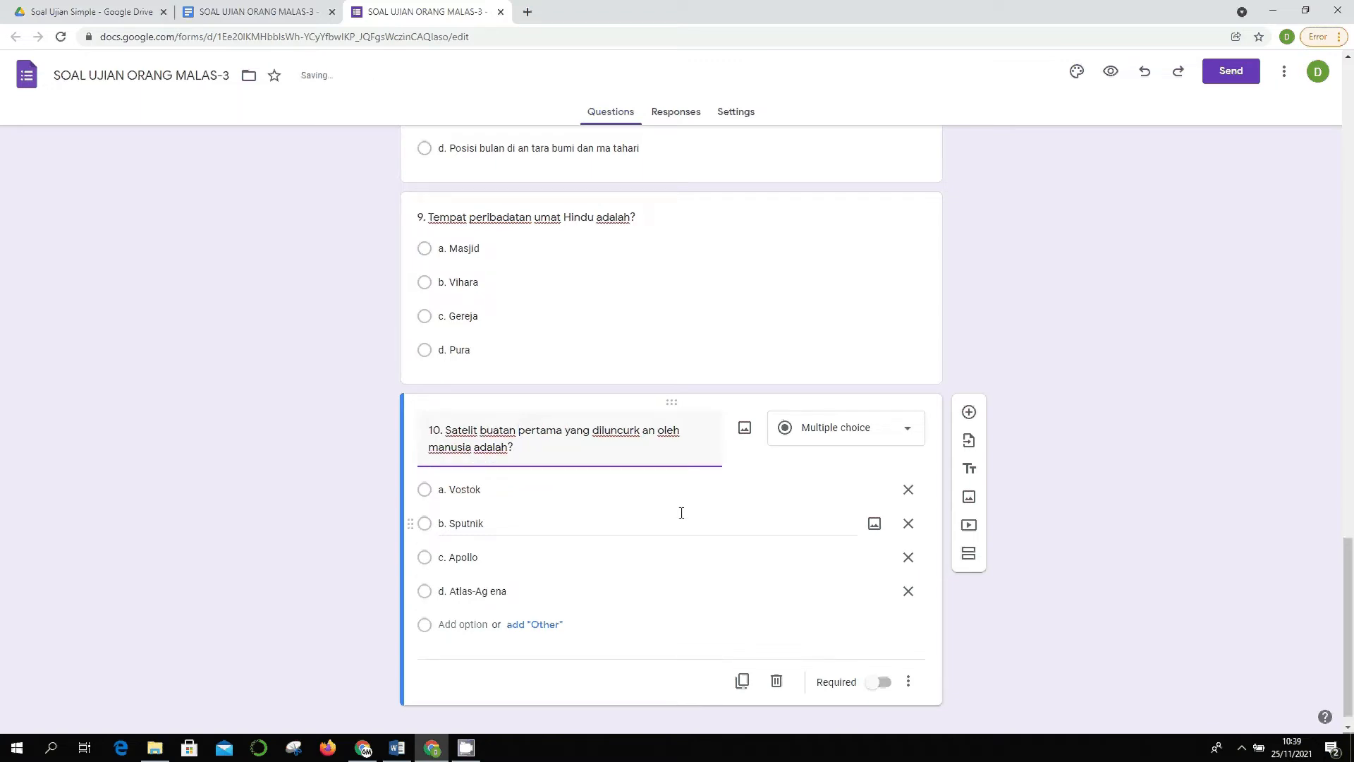
{"action": "key", "text": "ctrl+Right"}
{"action": "key", "text": "ctrl+Right"}
{"action": "key", "text": "BackSpace"}
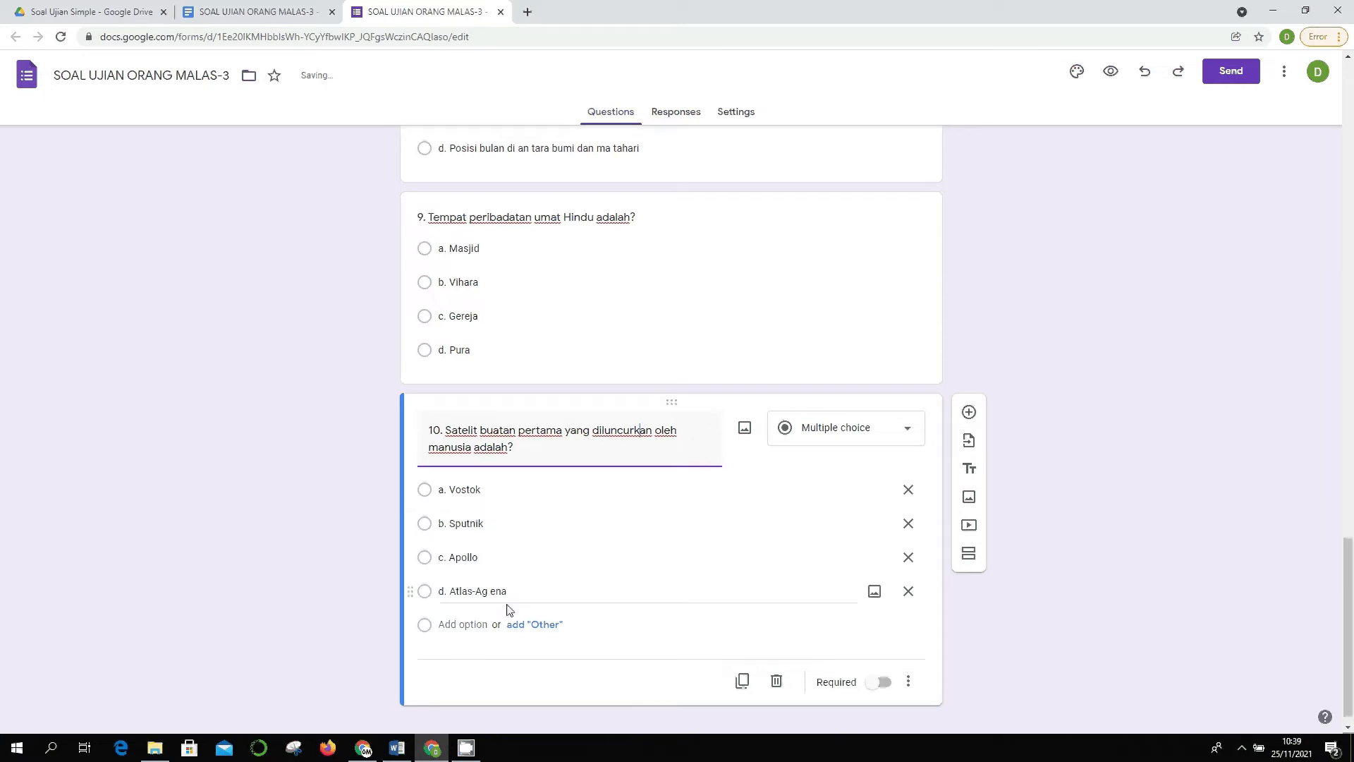
- Correct question 10's option d to 'Atlas-Agena'
{"action": "triple_click", "coordinate": [494, 592]}
{"action": "left_click", "coordinate": [524, 584]}
{"action": "key", "text": "Left"}
{"action": "key", "text": "Left"}
{"action": "key", "text": "Left"}
{"action": "key", "text": "BackSpace"}
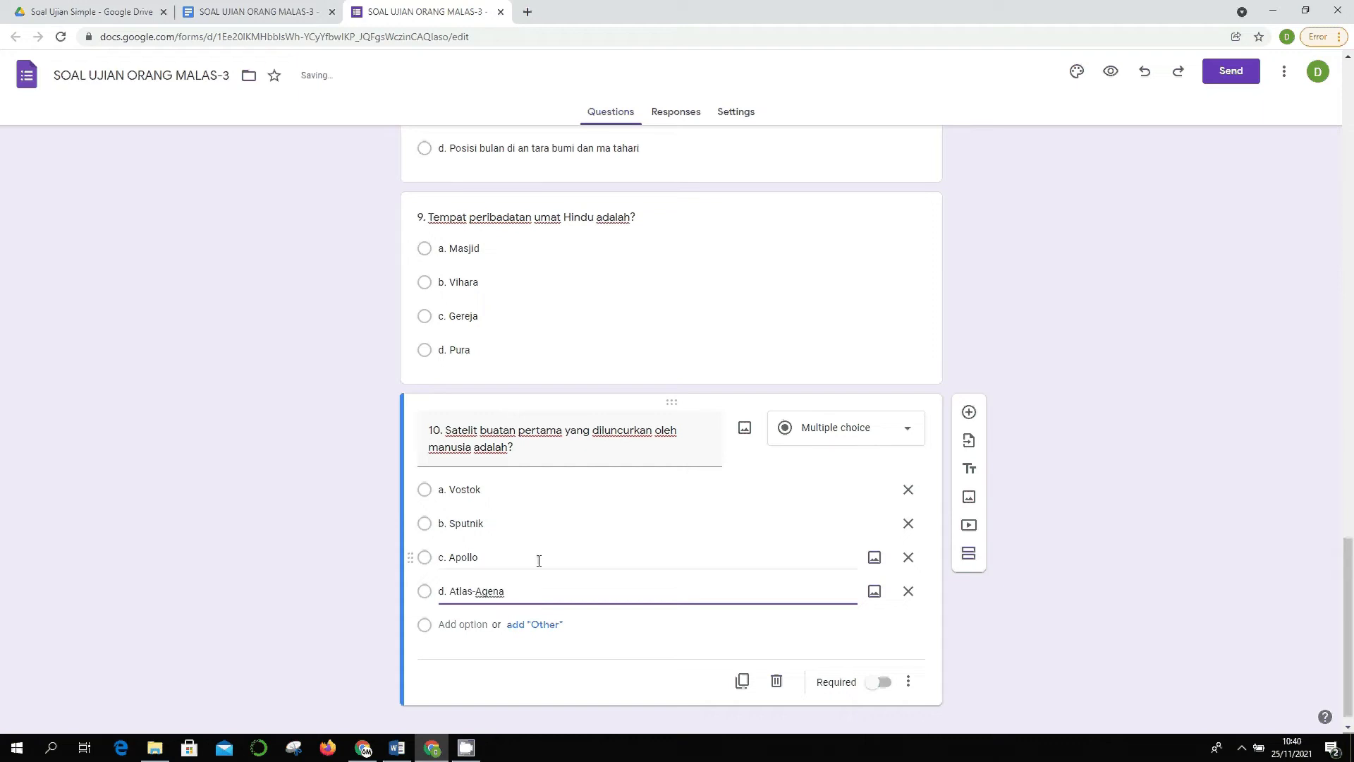
{"action": "scroll", "coordinate": [539, 561], "scroll_direction": "up", "scroll_amount": 5}
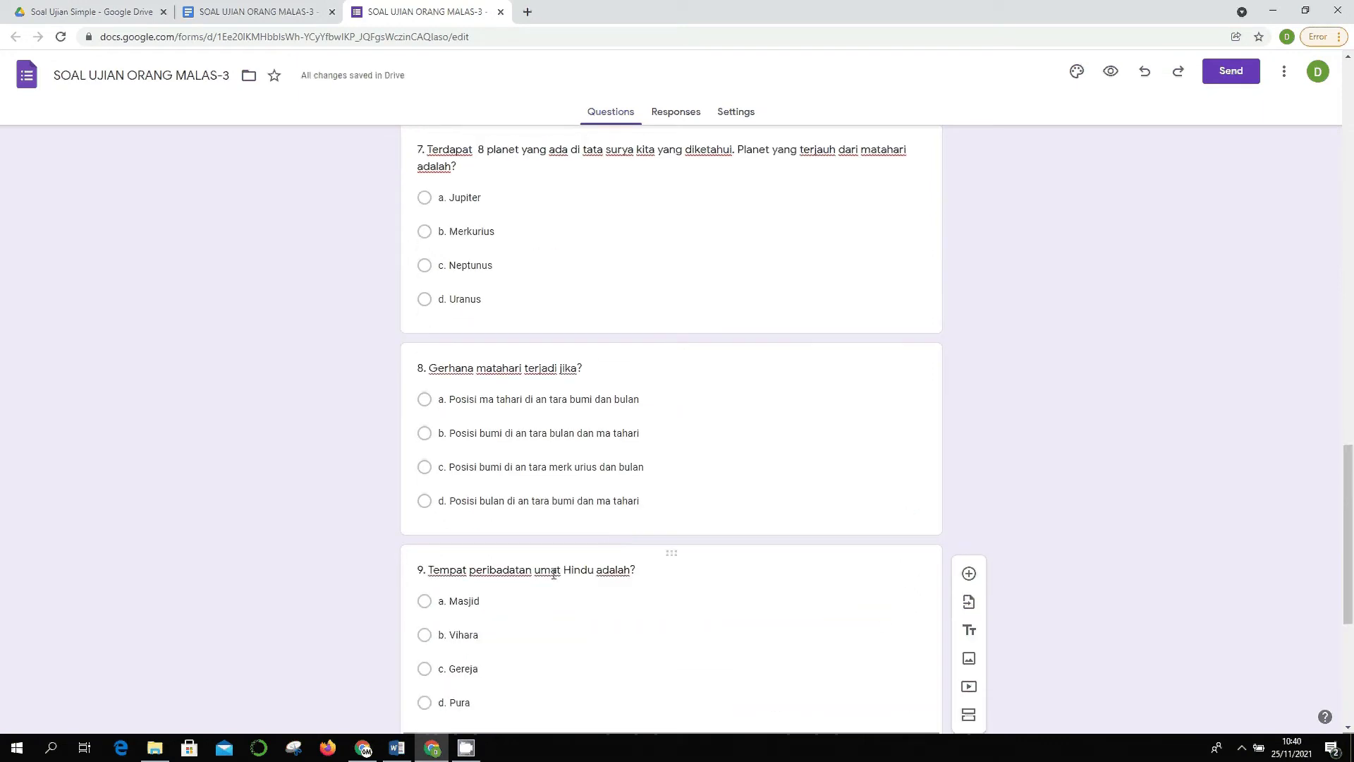
{"action": "scroll", "coordinate": [554, 572], "scroll_direction": "up", "scroll_amount": 6}
{"action": "scroll", "coordinate": [574, 496], "scroll_direction": "down", "scroll_amount": 2}
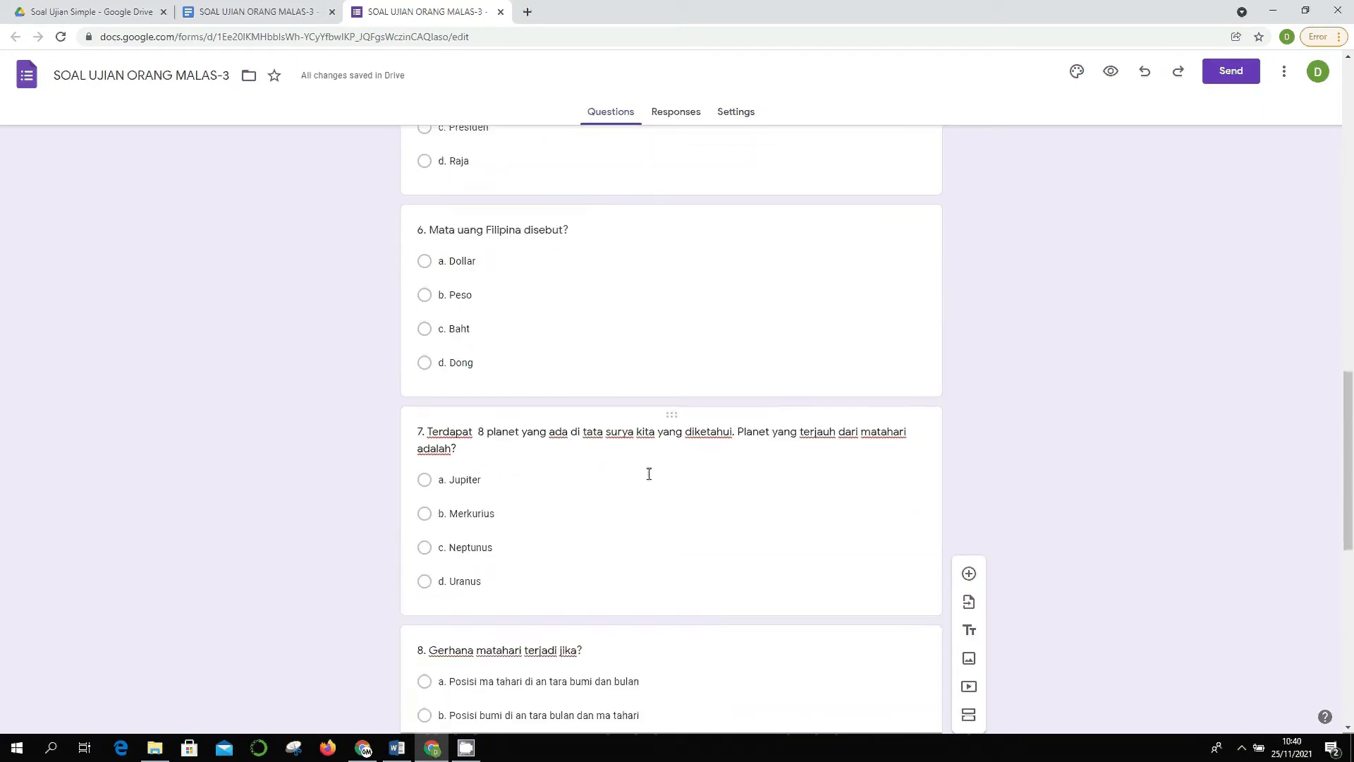
{"action": "scroll", "coordinate": [638, 469], "scroll_direction": "down", "scroll_amount": 3}
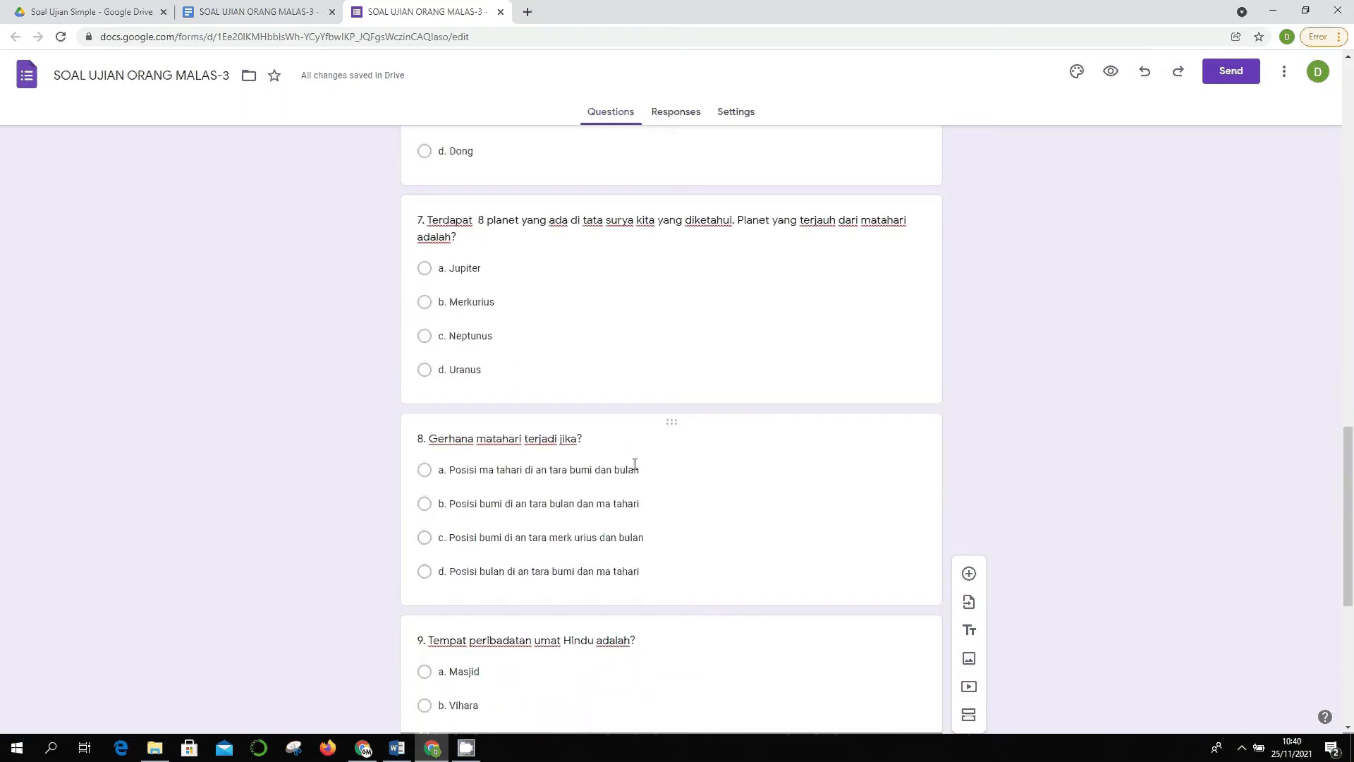
- Fix 'matahari' and 'antara' in options a and b of question 8
{"action": "left_click", "coordinate": [551, 469]}
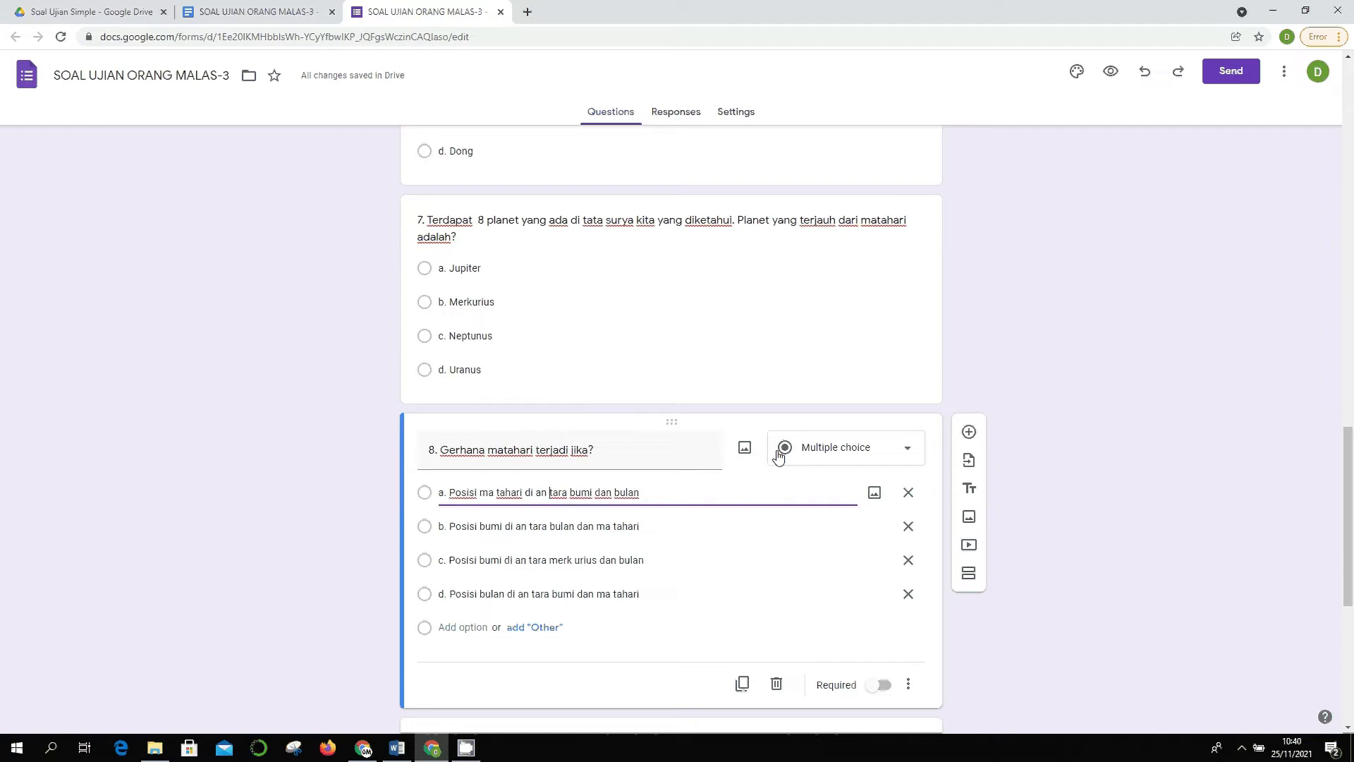
{"action": "key", "text": "BackSpace"}
{"action": "key", "text": "ctrl+Left"}
{"action": "key", "text": "ctrl+Left"}
{"action": "key", "text": "ctrl+Left"}
{"action": "key", "text": "BackSpace"}
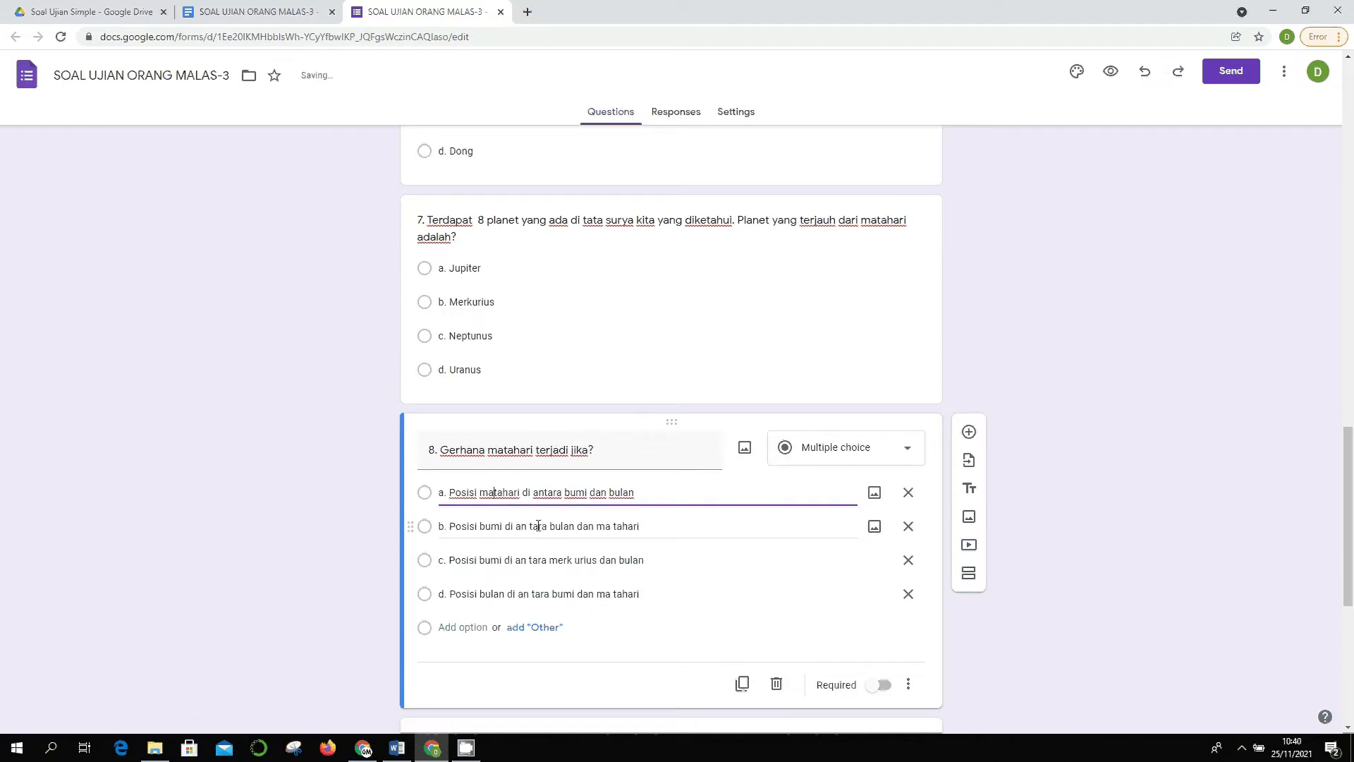
{"action": "left_click", "coordinate": [530, 527]}
{"action": "key", "text": "ctrl+Left"}
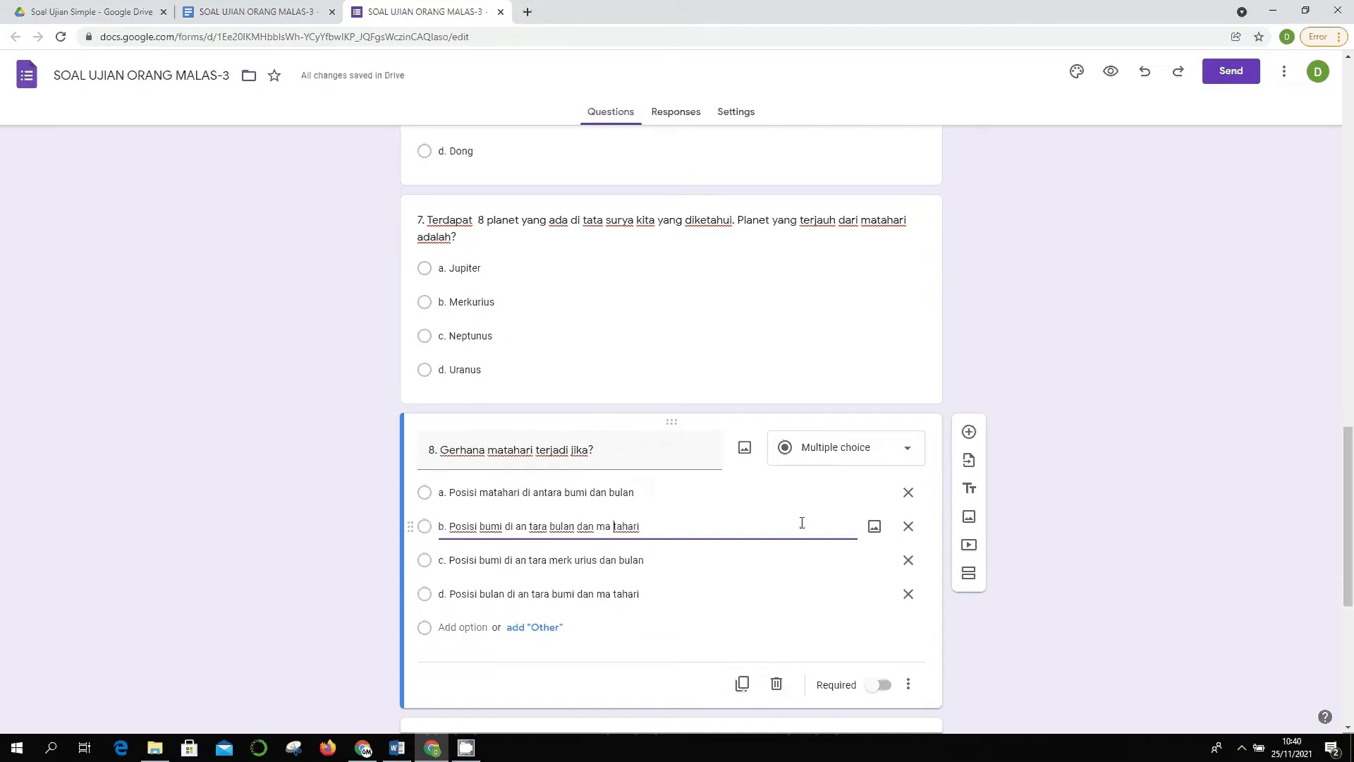
{"action": "key", "text": "BackSpace"}
{"action": "key", "text": "ctrl+Left"}
{"action": "key", "text": "ctrl+Left"}
{"action": "key", "text": "ctrl+Left"}
{"action": "key", "text": "ctrl+Left"}
{"action": "key", "text": "BackSpace"}
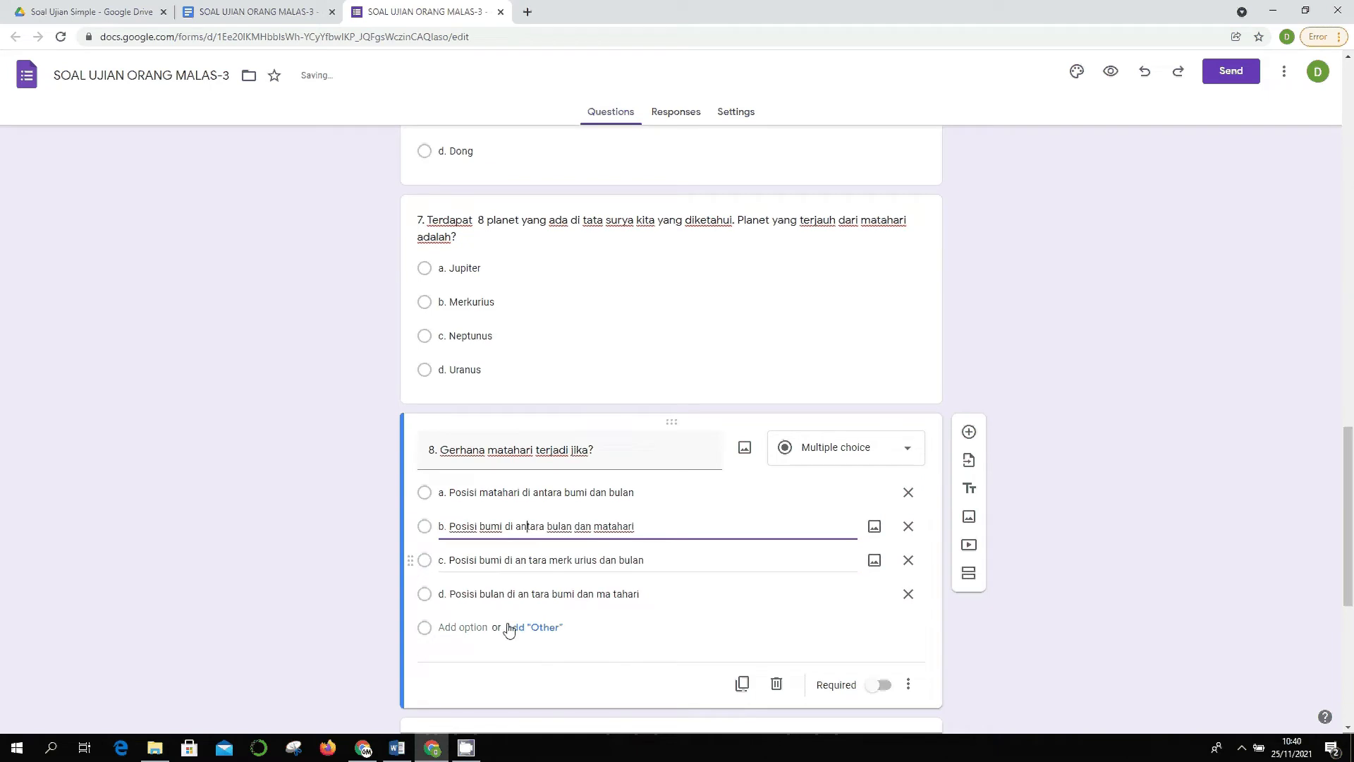
- Make options c and d read 'di antara merkurius dan bulan' and 'di antara bumi dan matahari'
{"action": "left_click", "coordinate": [522, 559]}
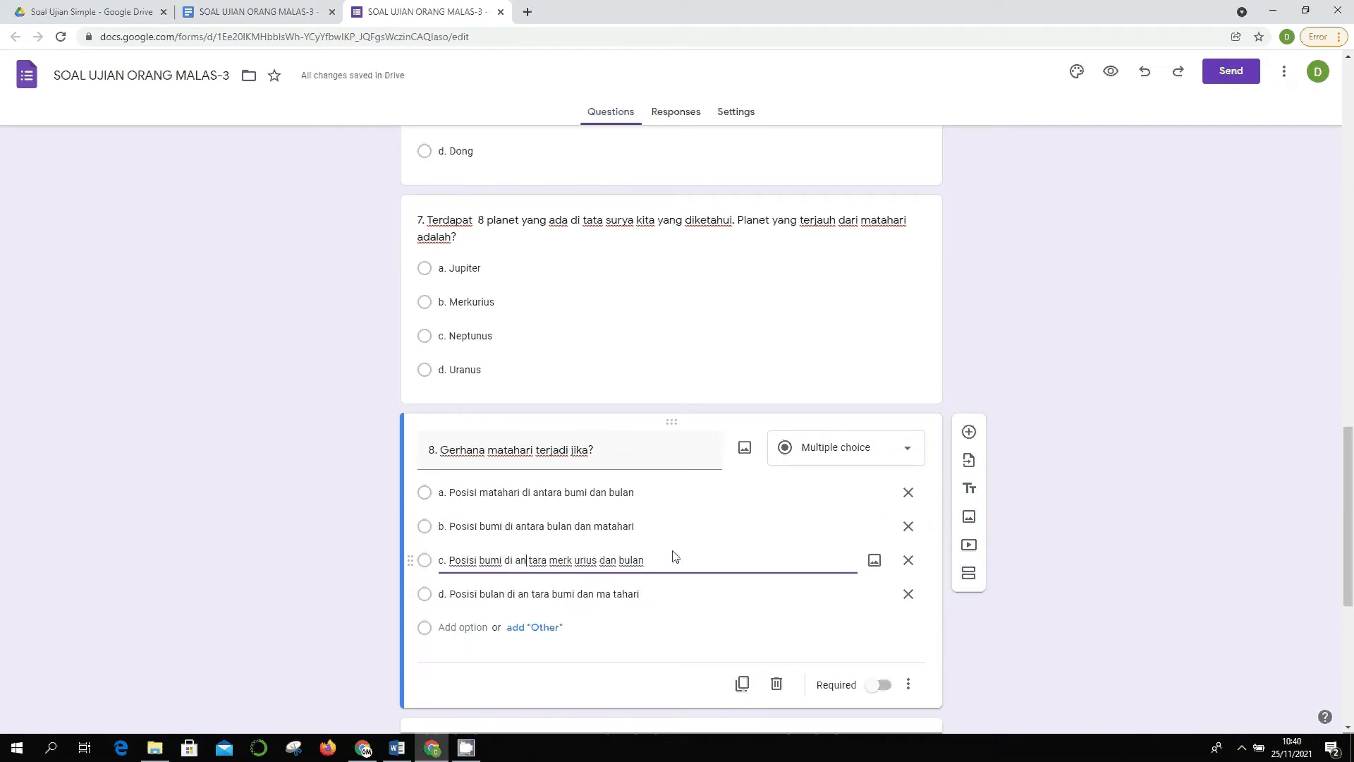
{"action": "key", "text": "BackSpace"}
{"action": "key", "text": "ctrl+Right"}
{"action": "key", "text": "ctrl+Right"}
{"action": "key", "text": "BackSpace"}
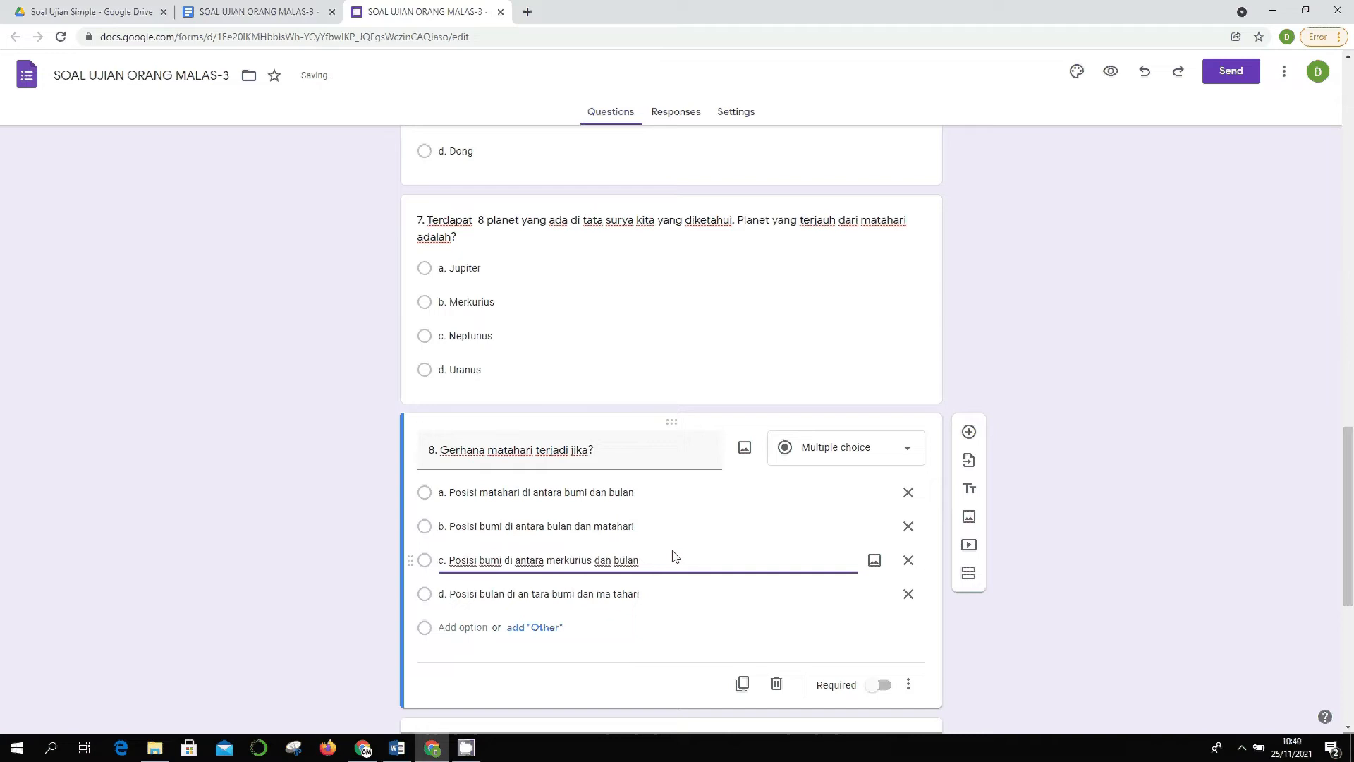
{"action": "left_click", "coordinate": [534, 595]}
{"action": "left_click", "coordinate": [690, 585]}
{"action": "key", "text": "BackSpace"}
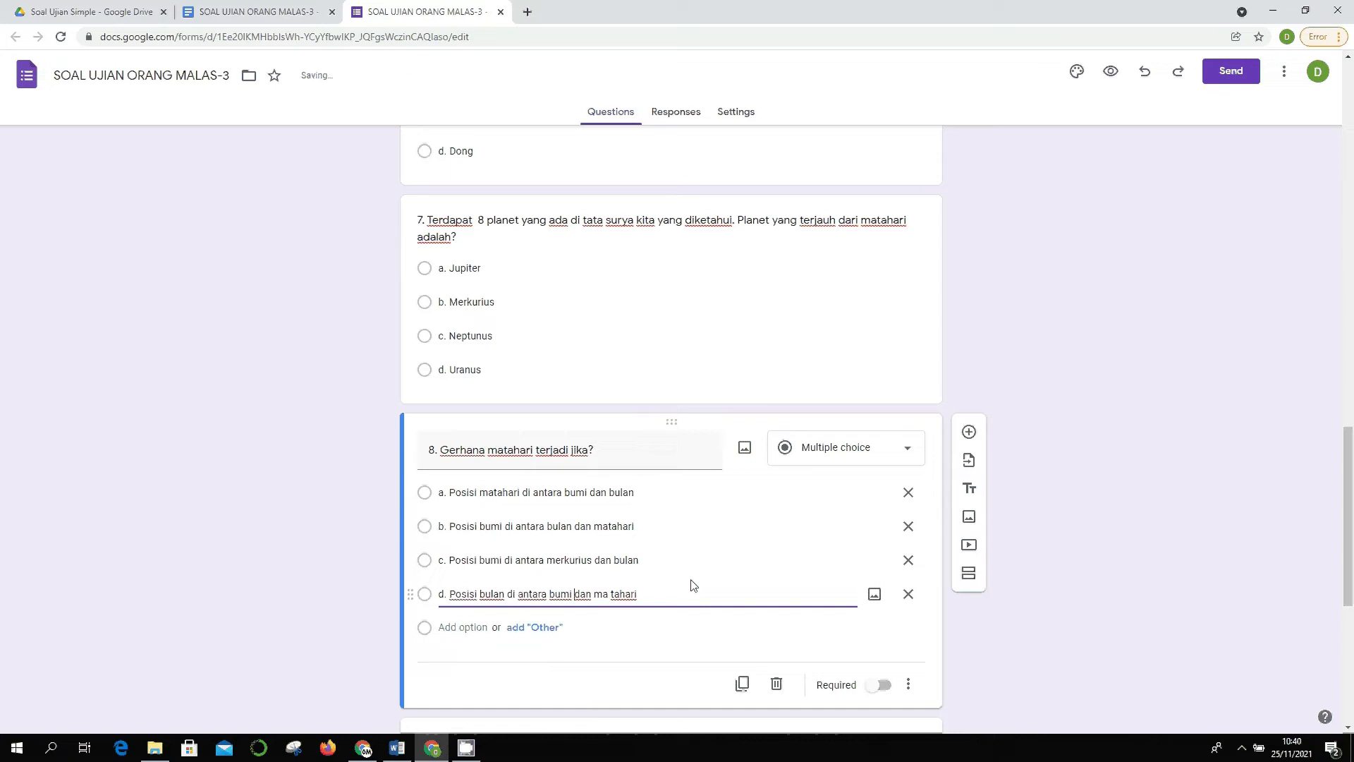
{"action": "key", "text": "BackSpace"}
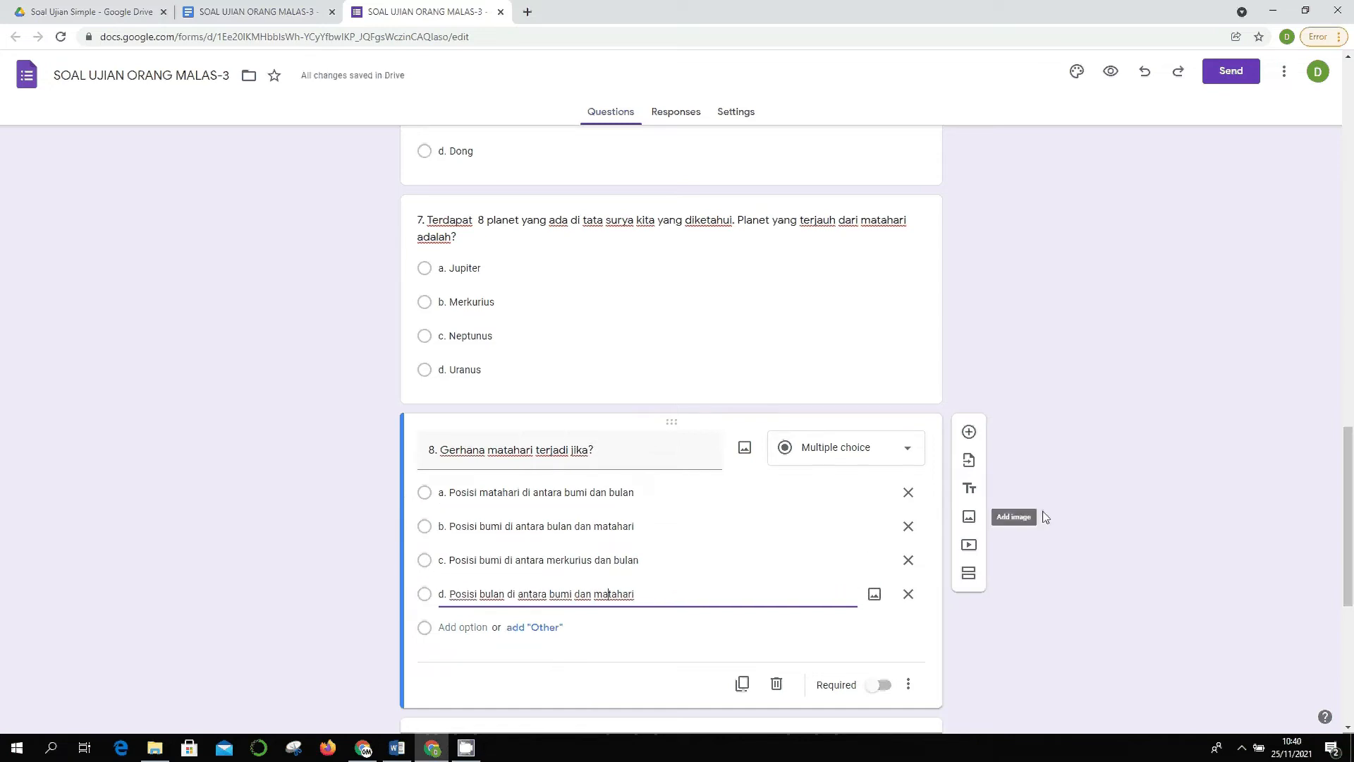
{"action": "scroll", "coordinate": [1023, 515], "scroll_direction": "down", "scroll_amount": 3}
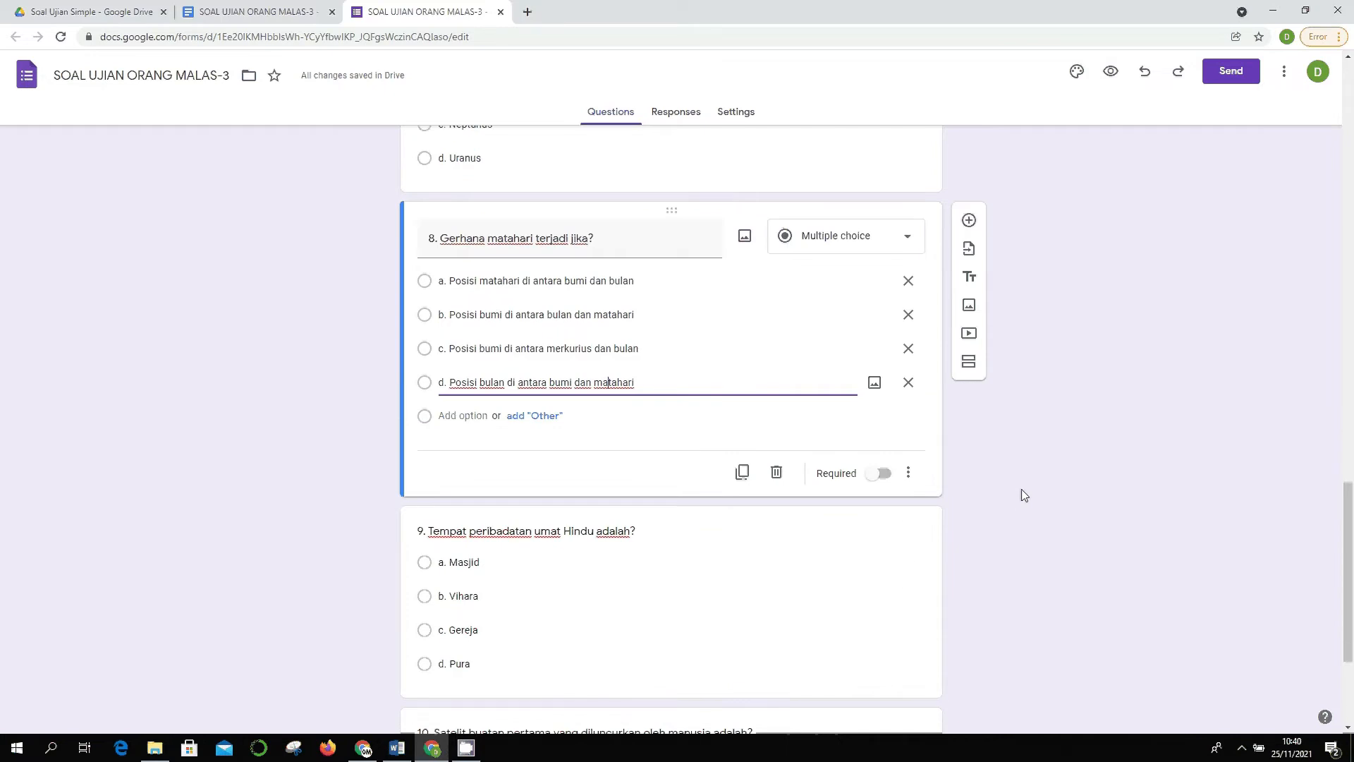
{"action": "scroll", "coordinate": [1022, 489], "scroll_direction": "up", "scroll_amount": 5}
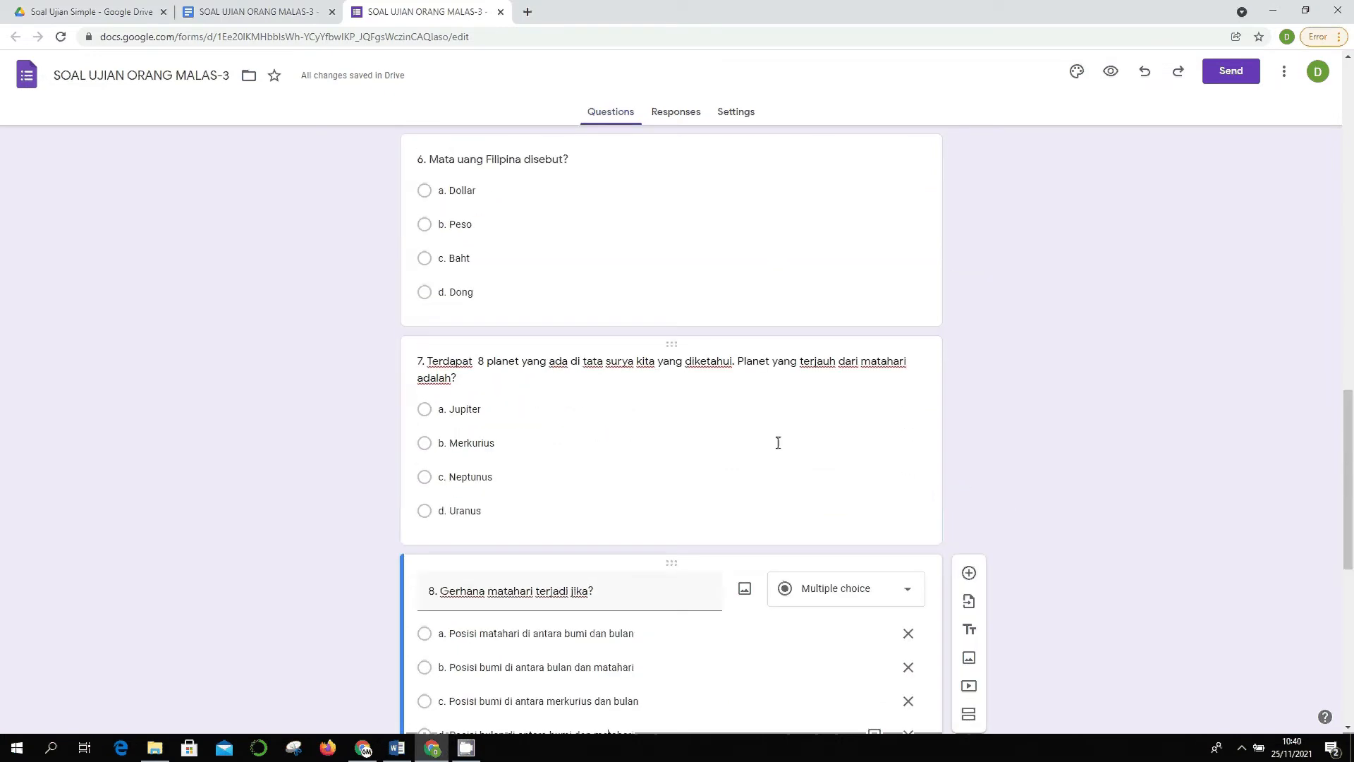
- Fix question 4's options to 'Pulau Fanildo', 'Pulau Luzon' and 'Pulau Marore'
{"action": "scroll", "coordinate": [719, 427], "scroll_direction": "up", "scroll_amount": 6}
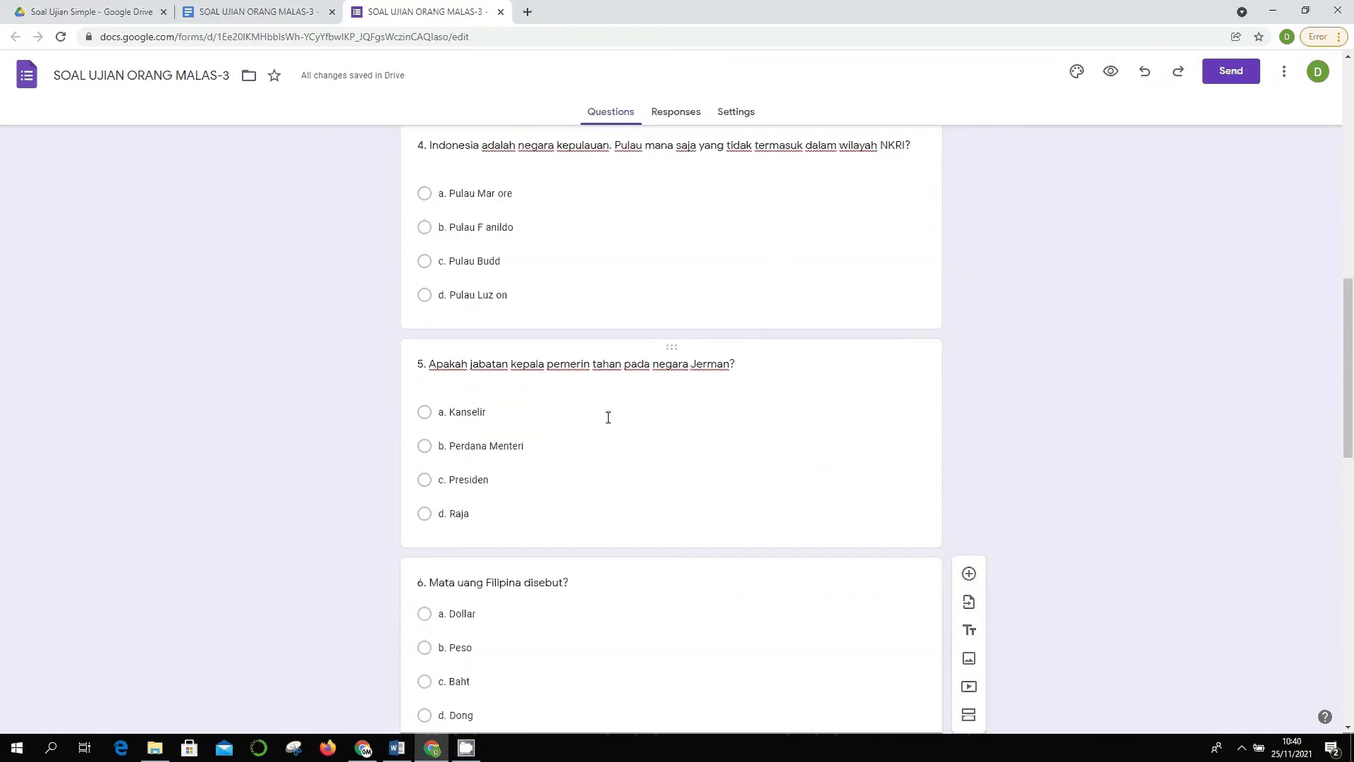
{"action": "scroll", "coordinate": [620, 420], "scroll_direction": "up", "scroll_amount": 3}
{"action": "left_click", "coordinate": [489, 438]}
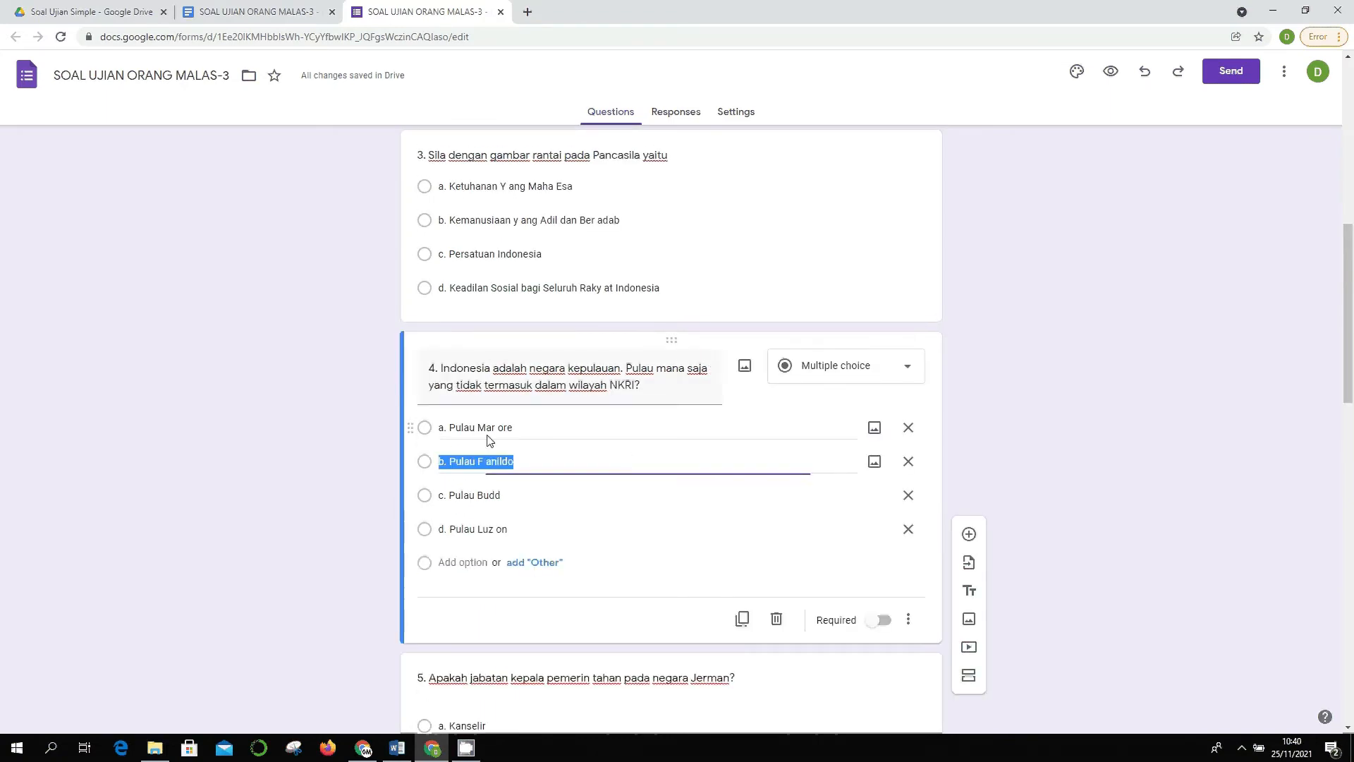
{"action": "left_click", "coordinate": [485, 461]}
{"action": "key", "text": "BackSpace"}
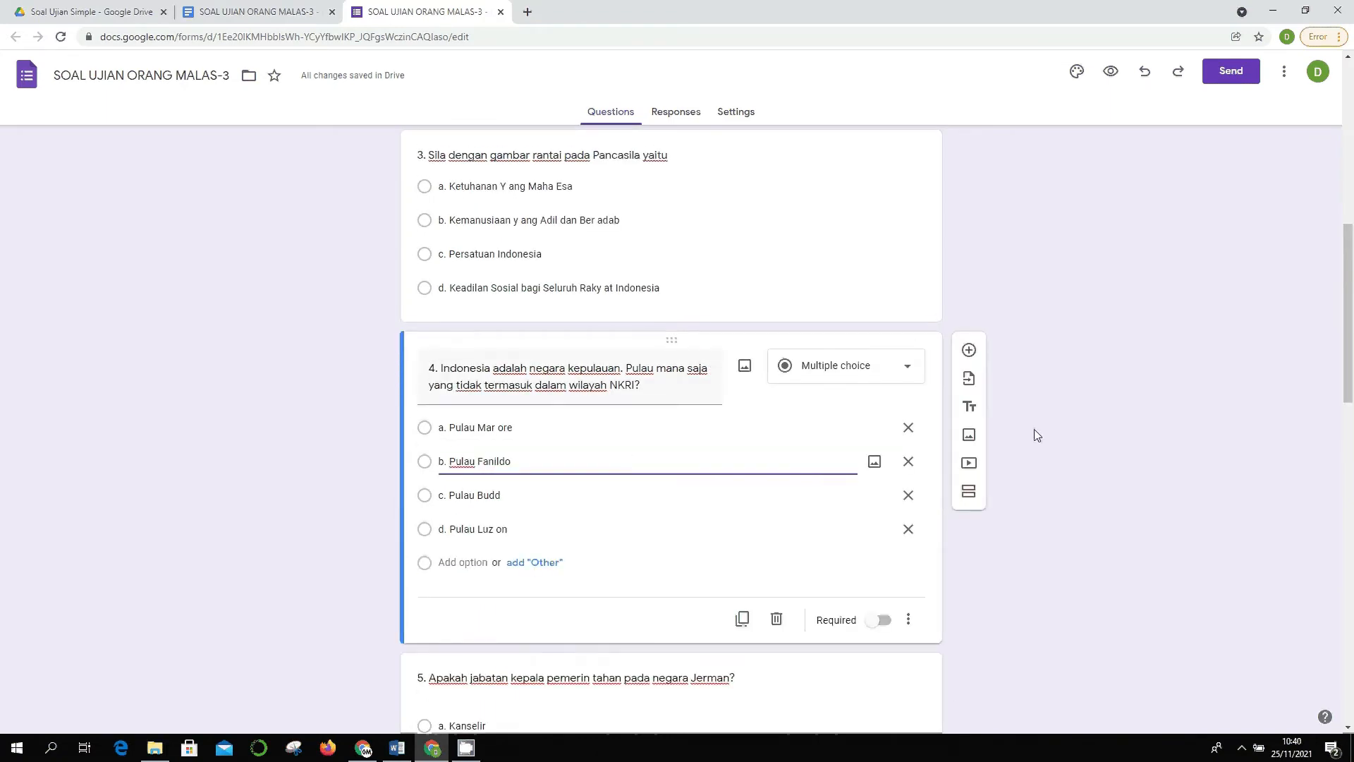
{"action": "left_click", "coordinate": [449, 527]}
{"action": "key", "text": "Left"}
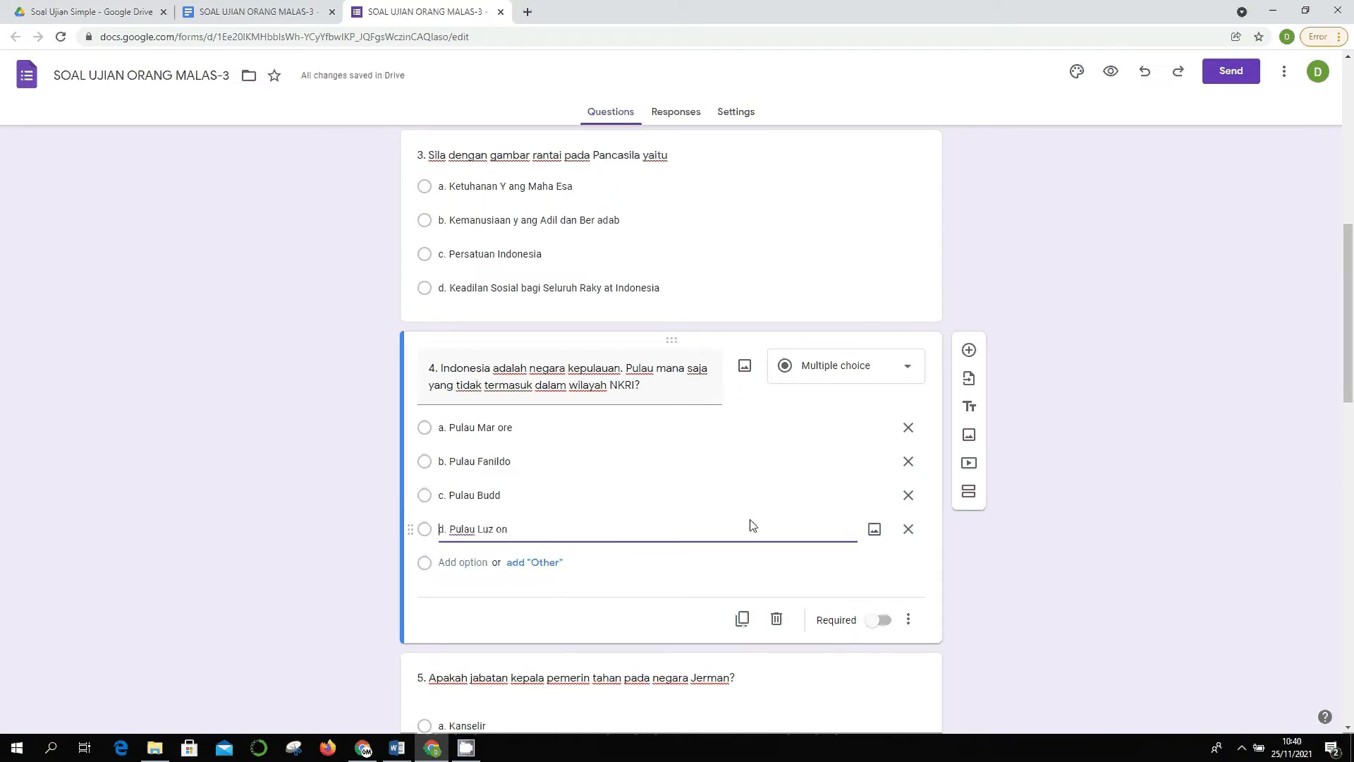
{"action": "key", "text": "BackSpace"}
{"action": "left_click", "coordinate": [499, 428]}
{"action": "left_click_drag", "start_coordinate": [500, 427], "coordinate": [498, 427]}
{"action": "key", "text": "Right"}
{"action": "key", "text": "BackSpace"}
- Fix question 3's options a and d so they read 'Yang' and 'Rakyat'
{"action": "scroll", "coordinate": [544, 423], "scroll_direction": "up", "scroll_amount": 3}
{"action": "left_click", "coordinate": [504, 397]}
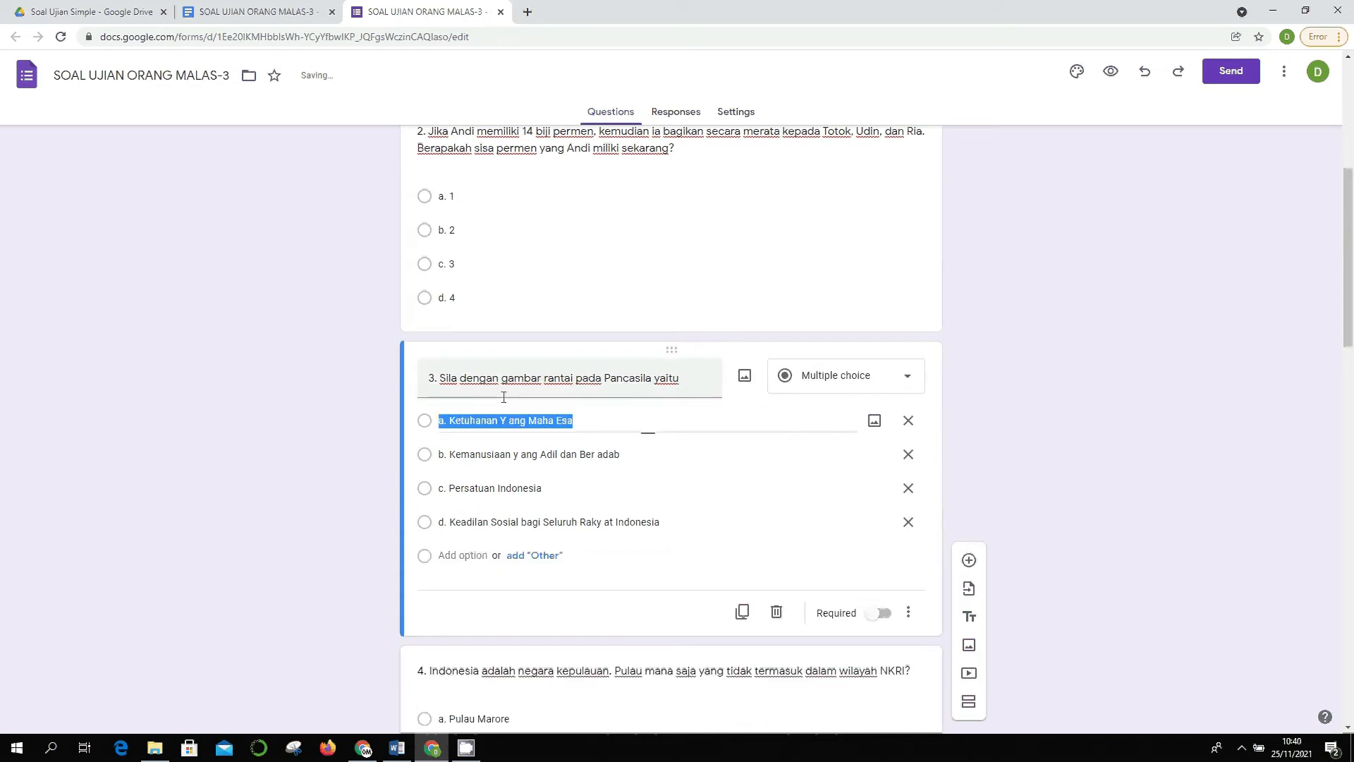
{"action": "left_click", "coordinate": [507, 420]}
{"action": "key", "text": "BackSpace"}
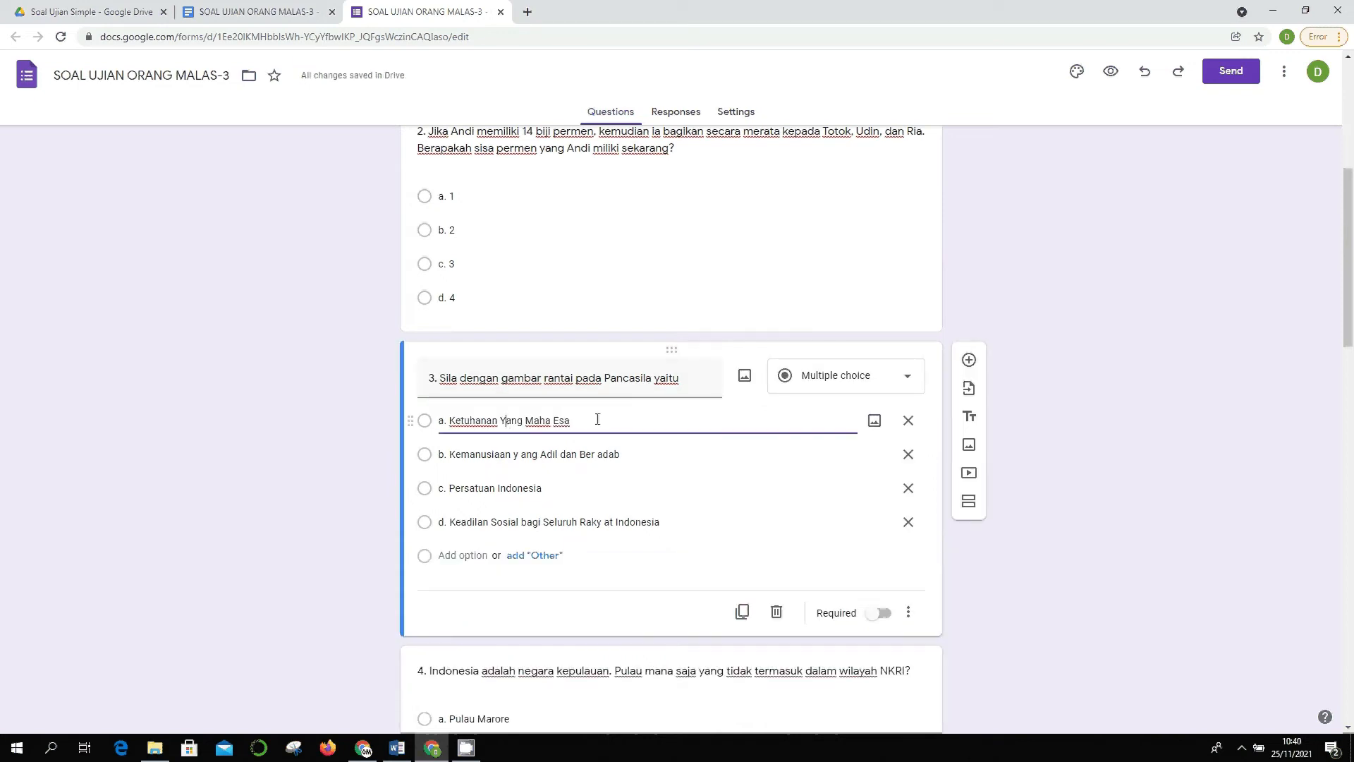
{"action": "left_click", "coordinate": [607, 523]}
{"action": "left_click", "coordinate": [604, 523]}
{"action": "key", "text": "Delete"}
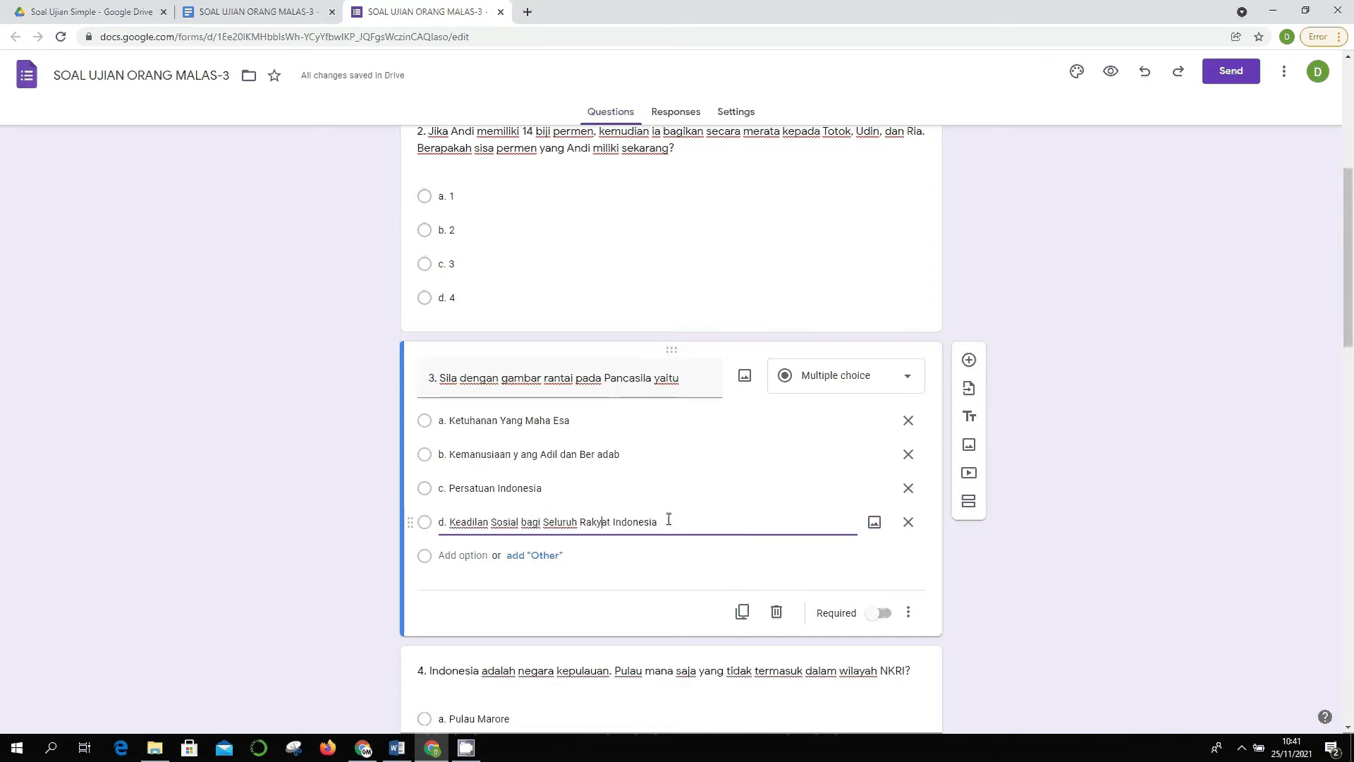
{"action": "scroll", "coordinate": [664, 518], "scroll_direction": "up", "scroll_amount": 4}
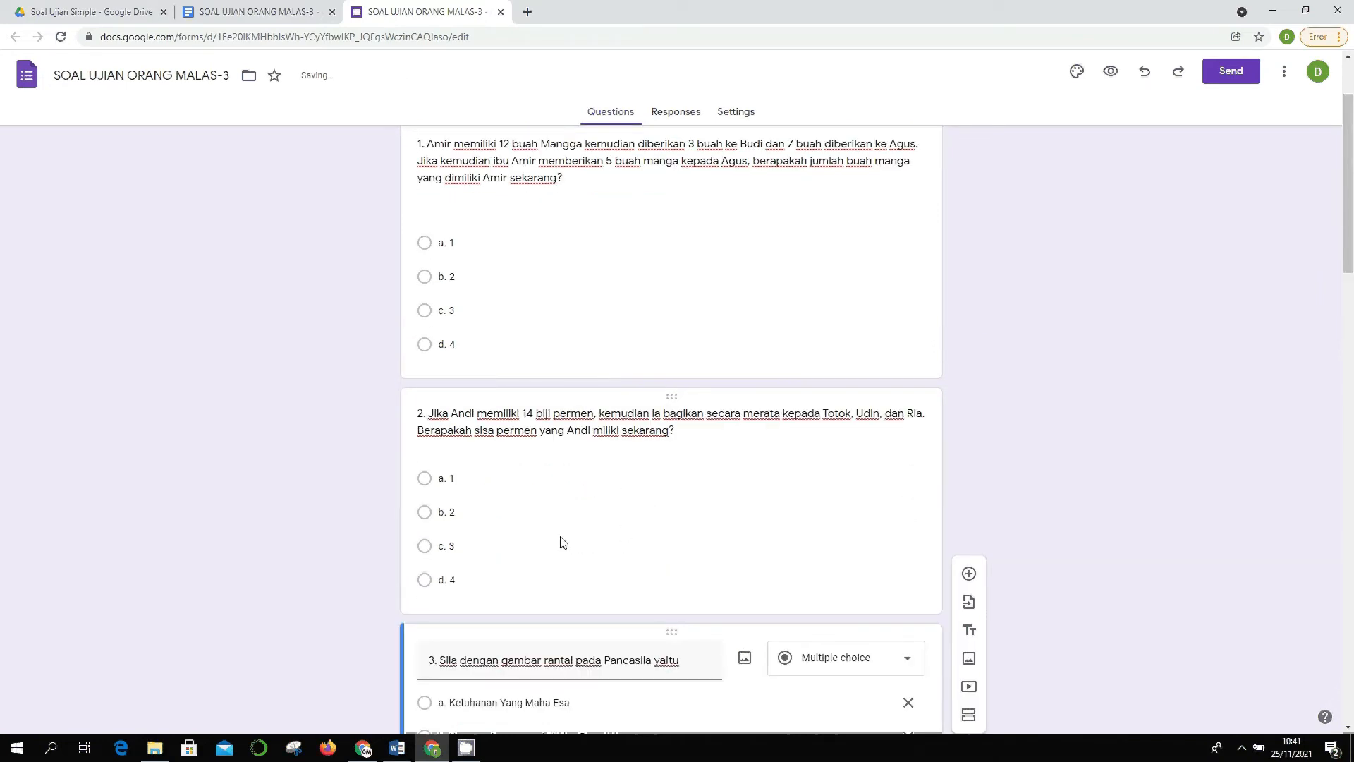
{"action": "scroll", "coordinate": [611, 625], "scroll_direction": "up", "scroll_amount": 2}
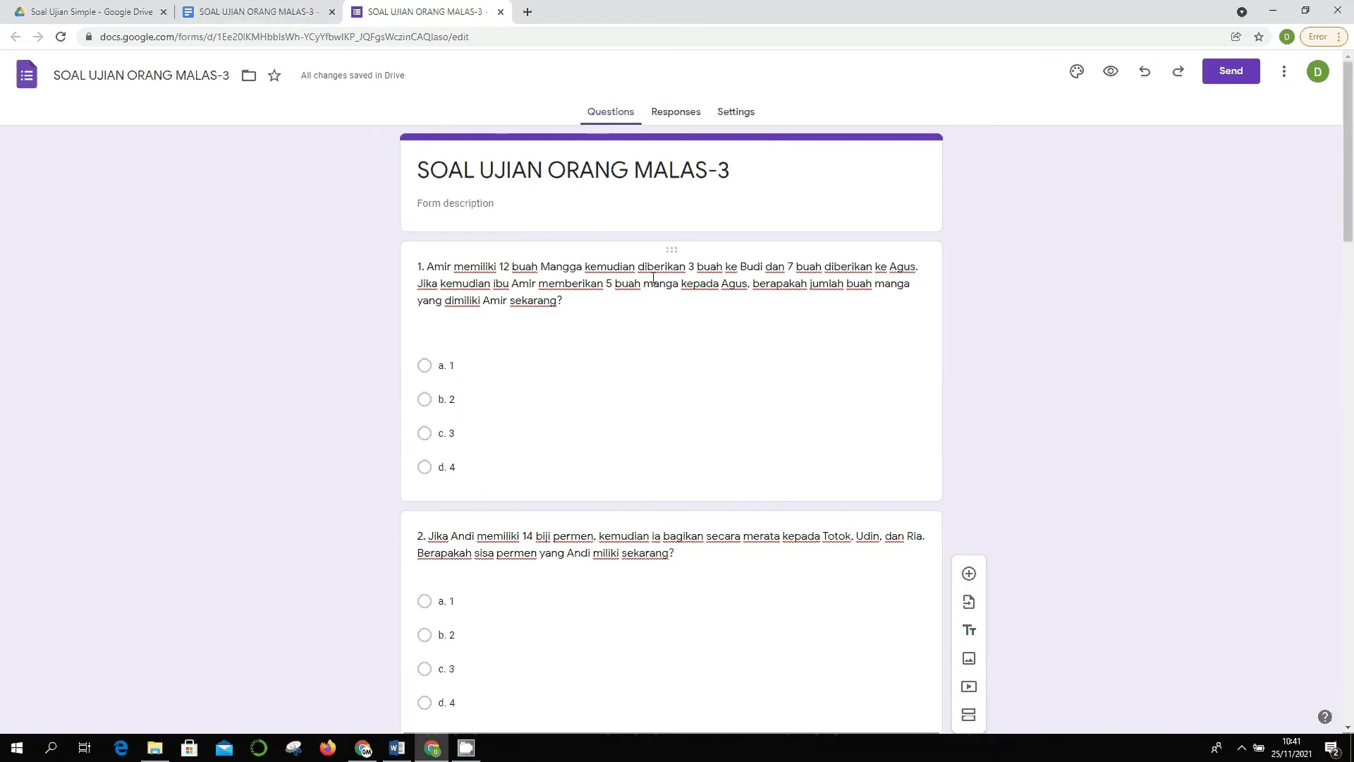
- Remove '-3' so the form title reads 'SOAL UJIAN ORANG MALAS'
{"action": "scroll", "coordinate": [438, 393], "scroll_direction": "down", "scroll_amount": 5}
{"action": "scroll", "coordinate": [557, 327], "scroll_direction": "up", "scroll_amount": 5}
{"action": "scroll", "coordinate": [723, 394], "scroll_direction": "down", "scroll_amount": 8}
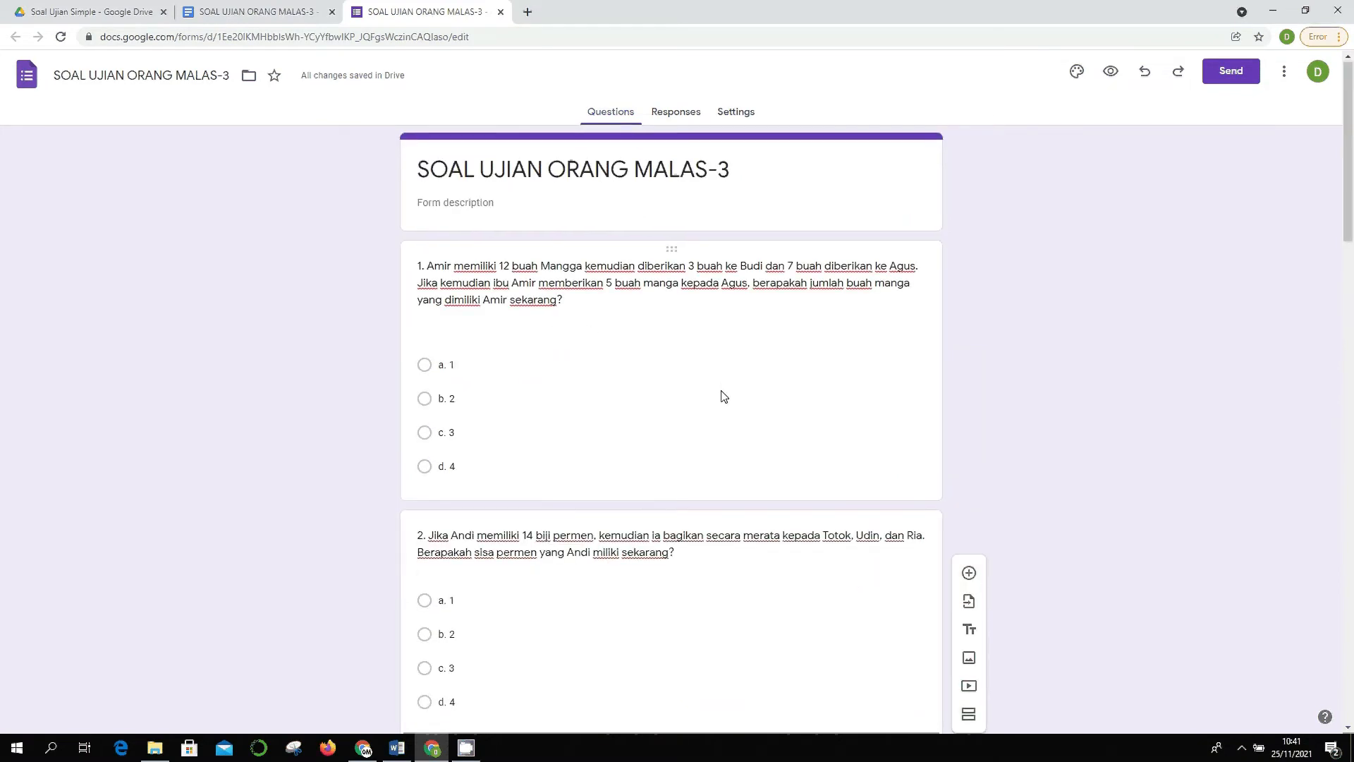
{"action": "scroll", "coordinate": [727, 393], "scroll_direction": "up", "scroll_amount": 8}
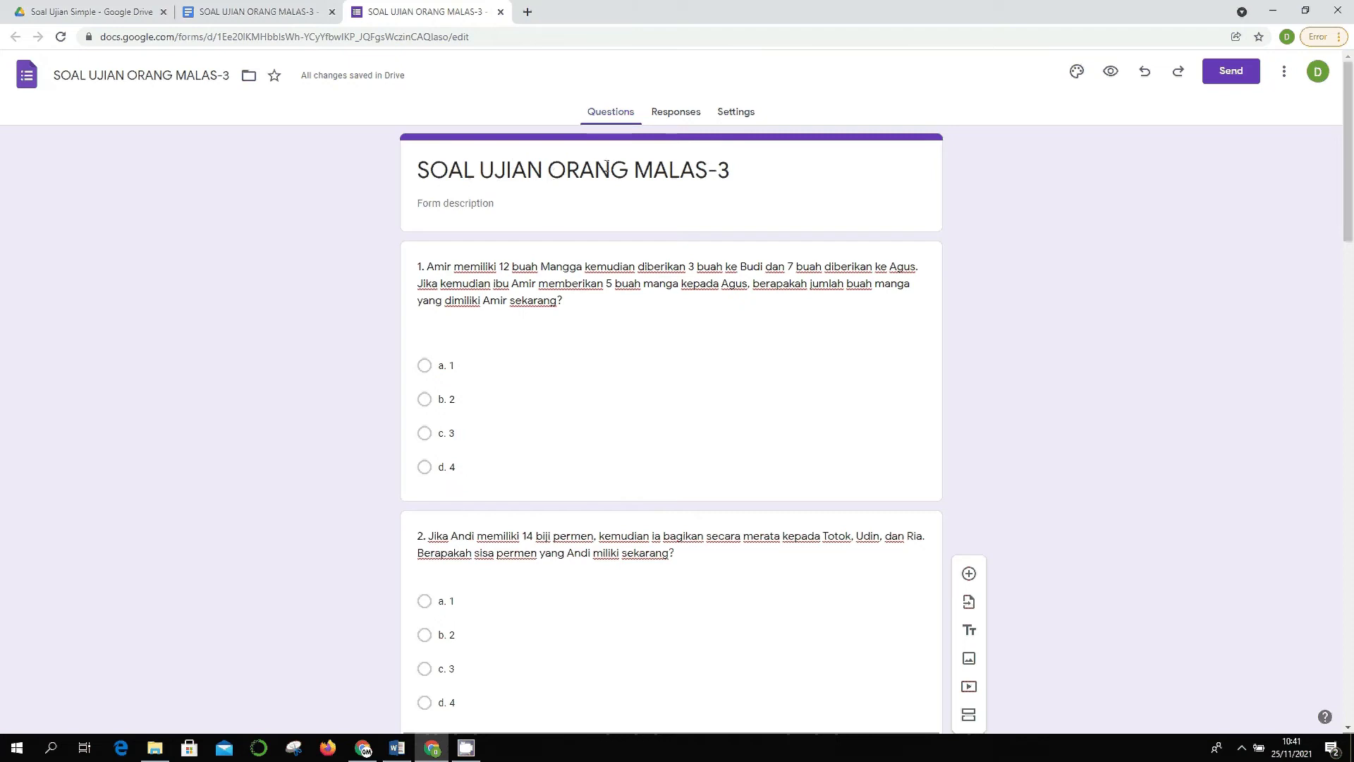
{"action": "left_click", "coordinate": [528, 165]}
{"action": "left_click", "coordinate": [527, 165]}
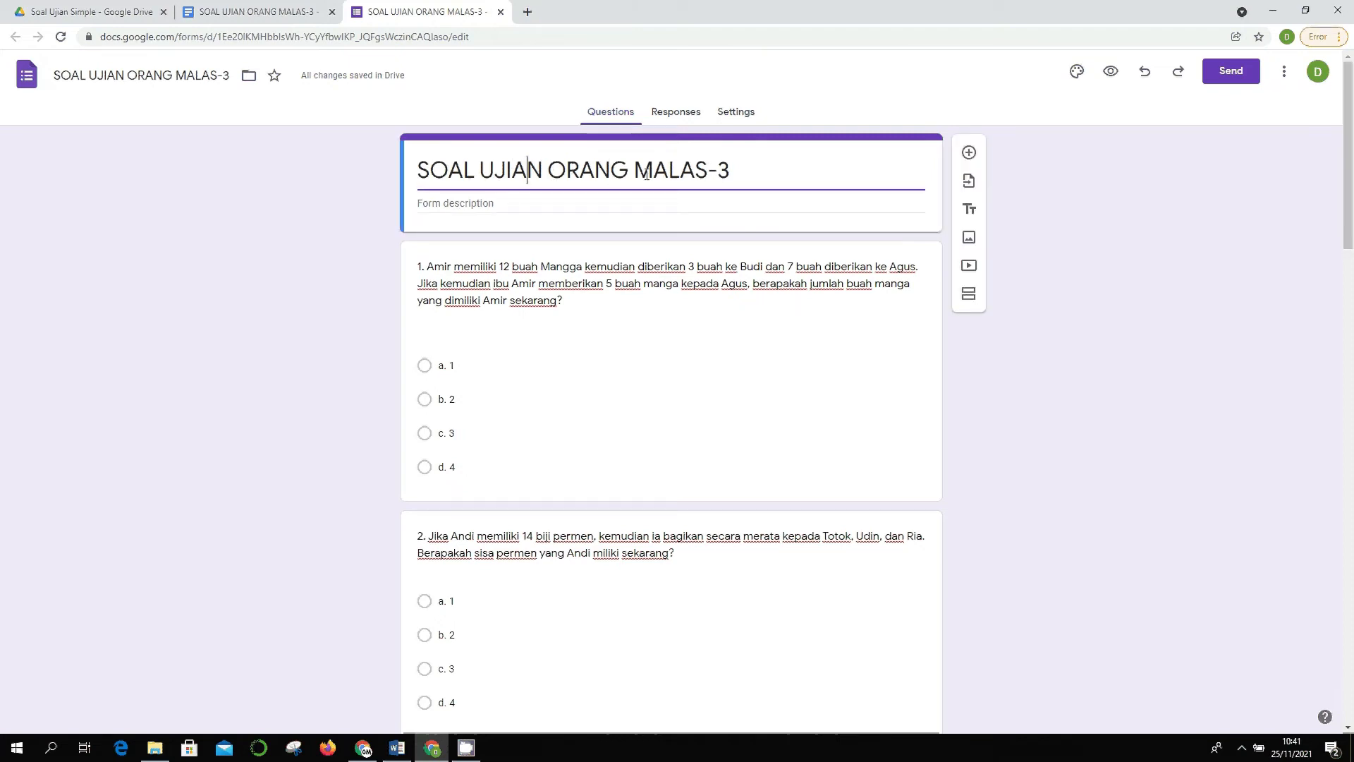
{"action": "left_click", "coordinate": [782, 166]}
{"action": "key", "text": "BackSpace"}
{"action": "key", "text": "BackSpace"}
{"action": "left_click", "coordinate": [564, 202]}
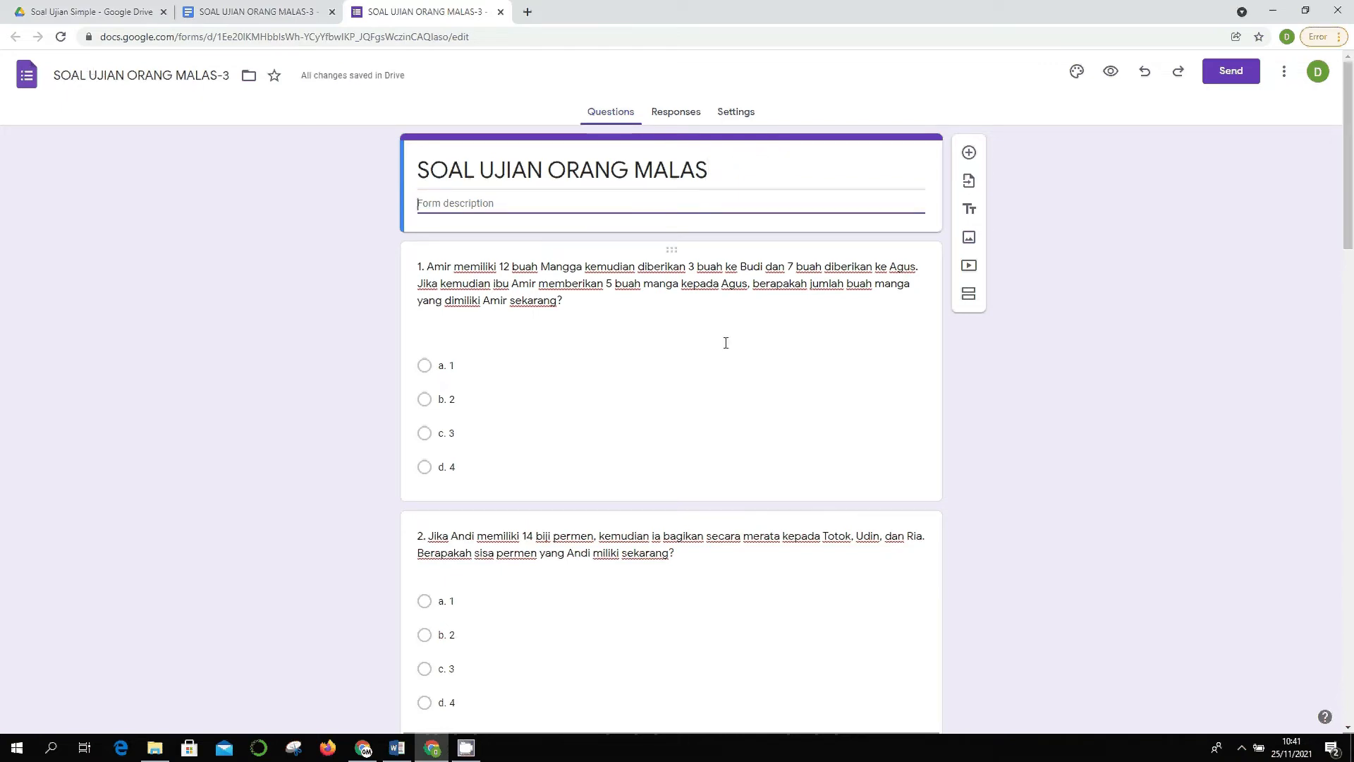
- Select question 1, then go to the form's Settings
{"action": "scroll", "coordinate": [740, 357], "scroll_direction": "down", "scroll_amount": 1}
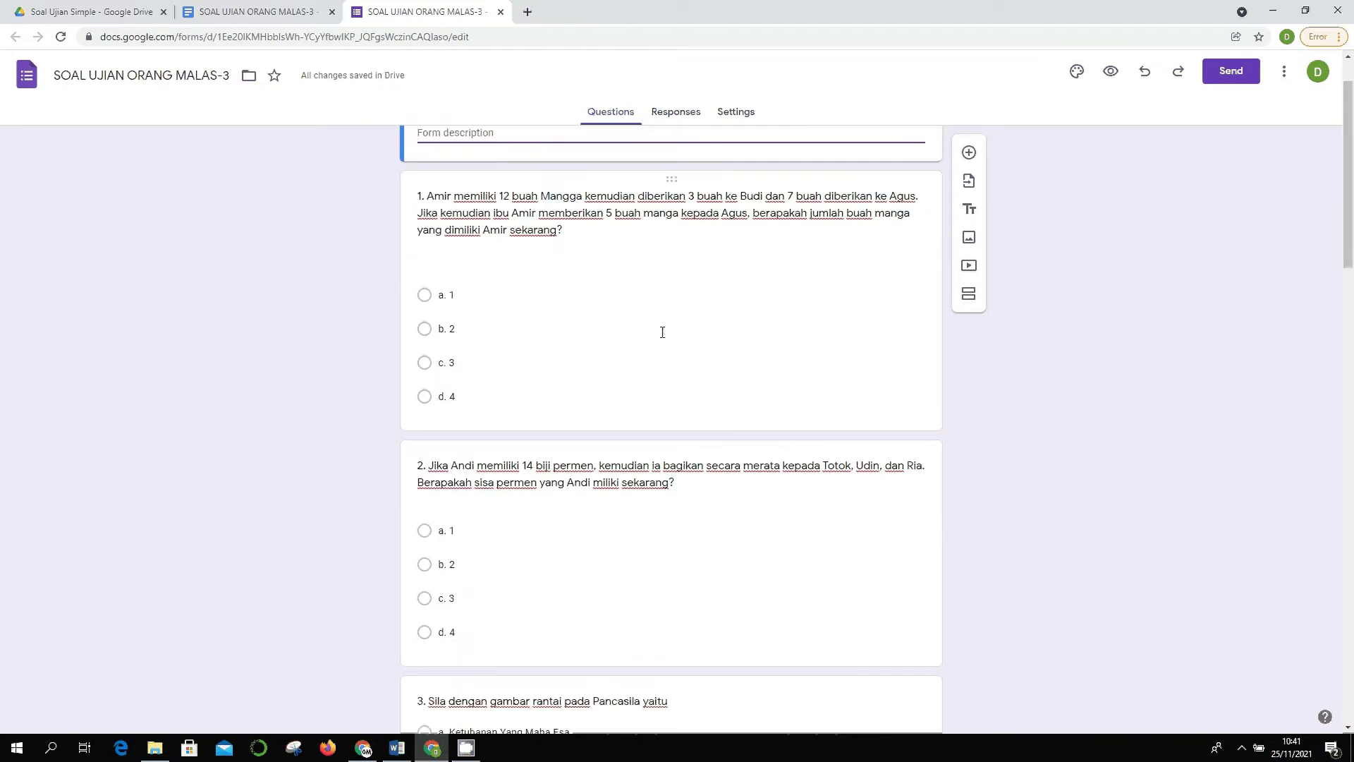
{"action": "left_click", "coordinate": [666, 327]}
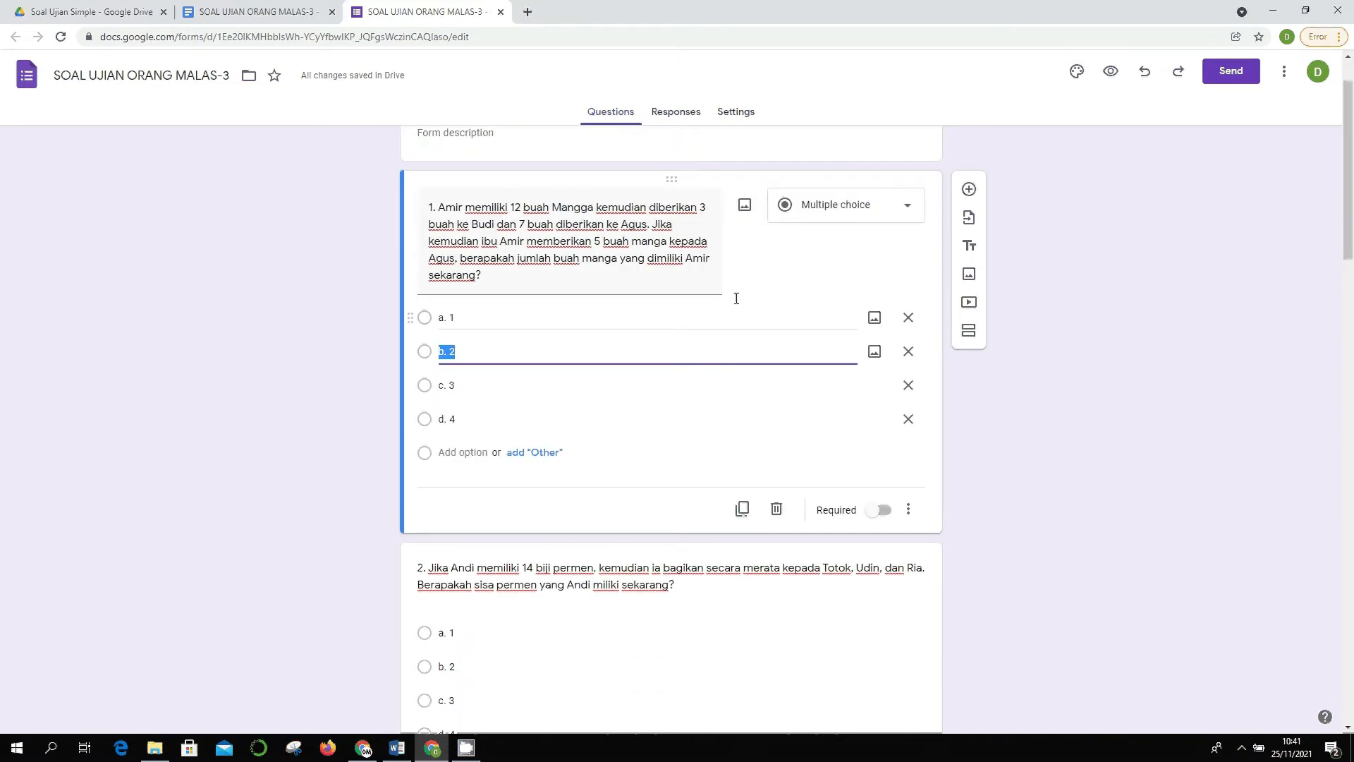
{"action": "left_click", "coordinate": [731, 111]}
- Enable 'Make this a quiz' with grades released immediately after each submission
{"action": "left_click", "coordinate": [900, 230]}
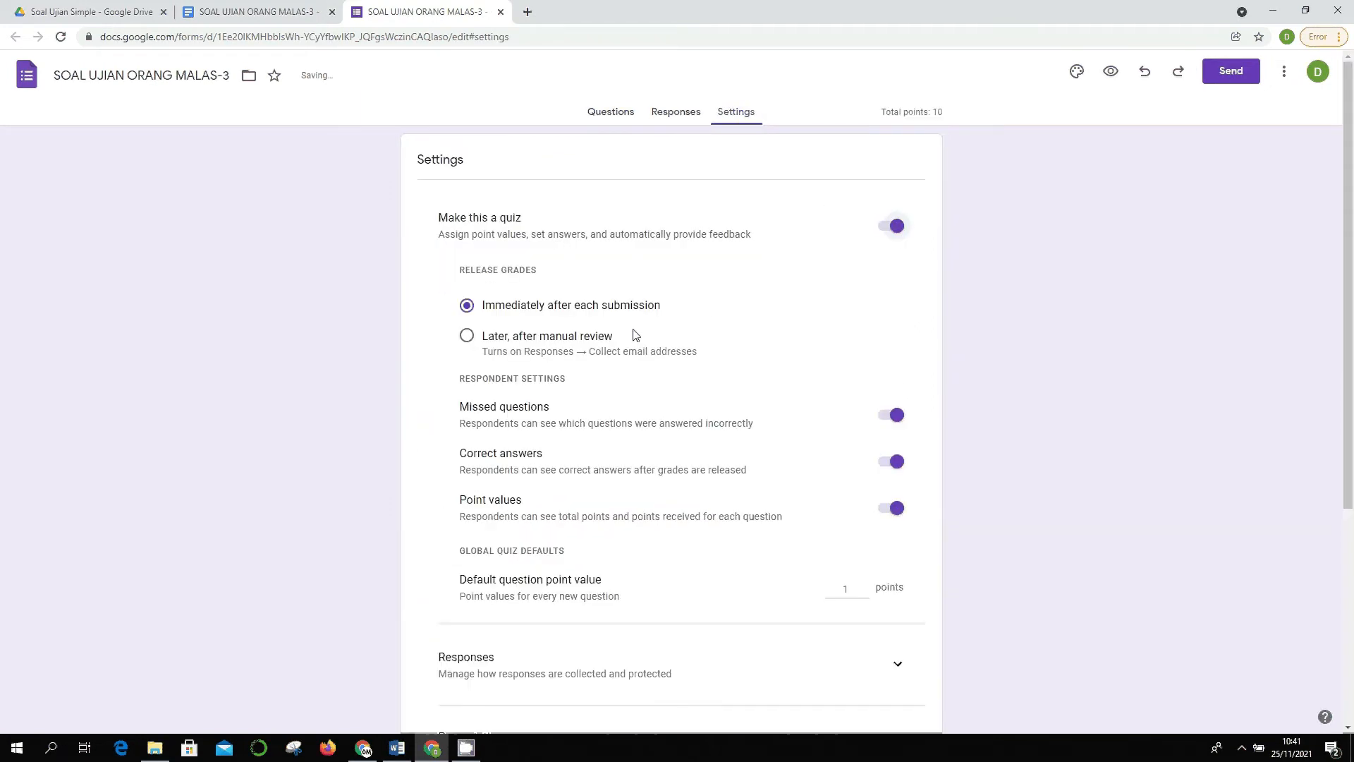
{"action": "left_click", "coordinate": [604, 117]}
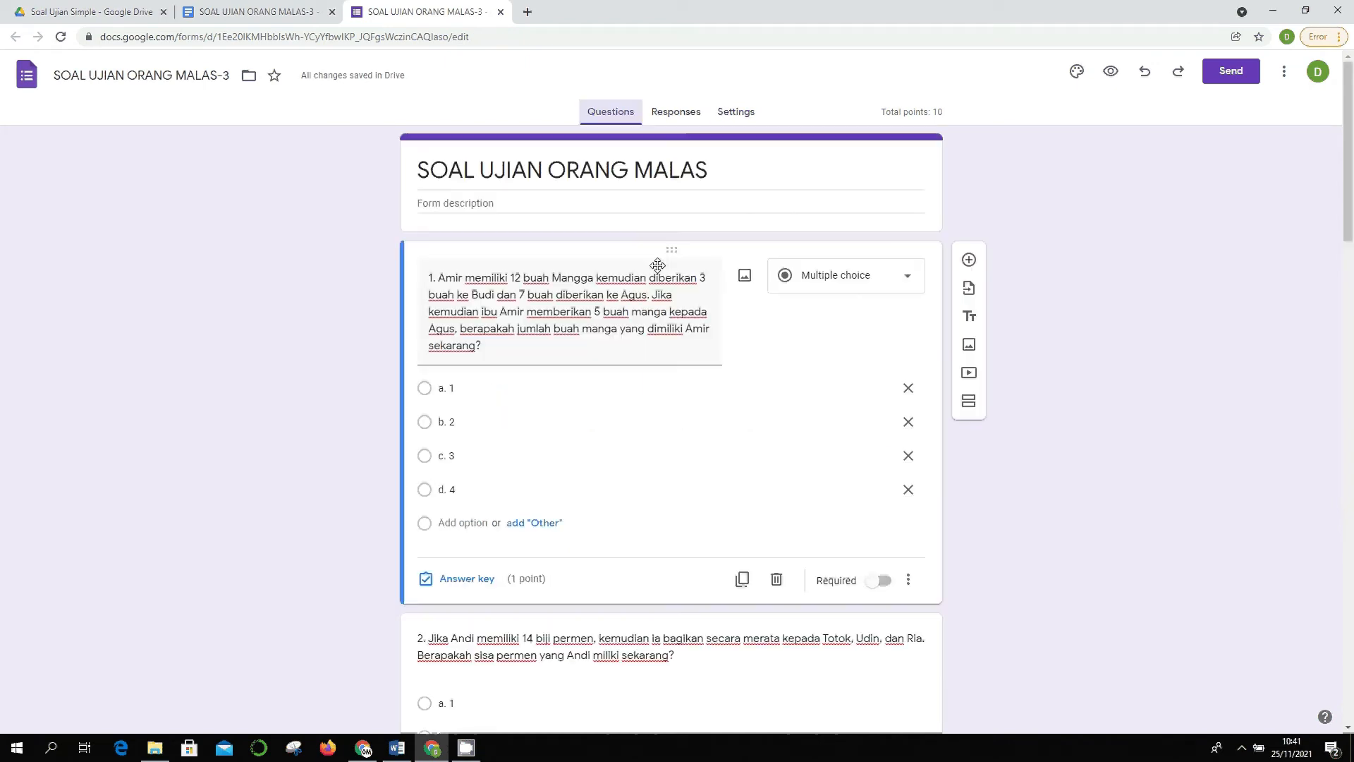
{"action": "left_click", "coordinate": [740, 117]}
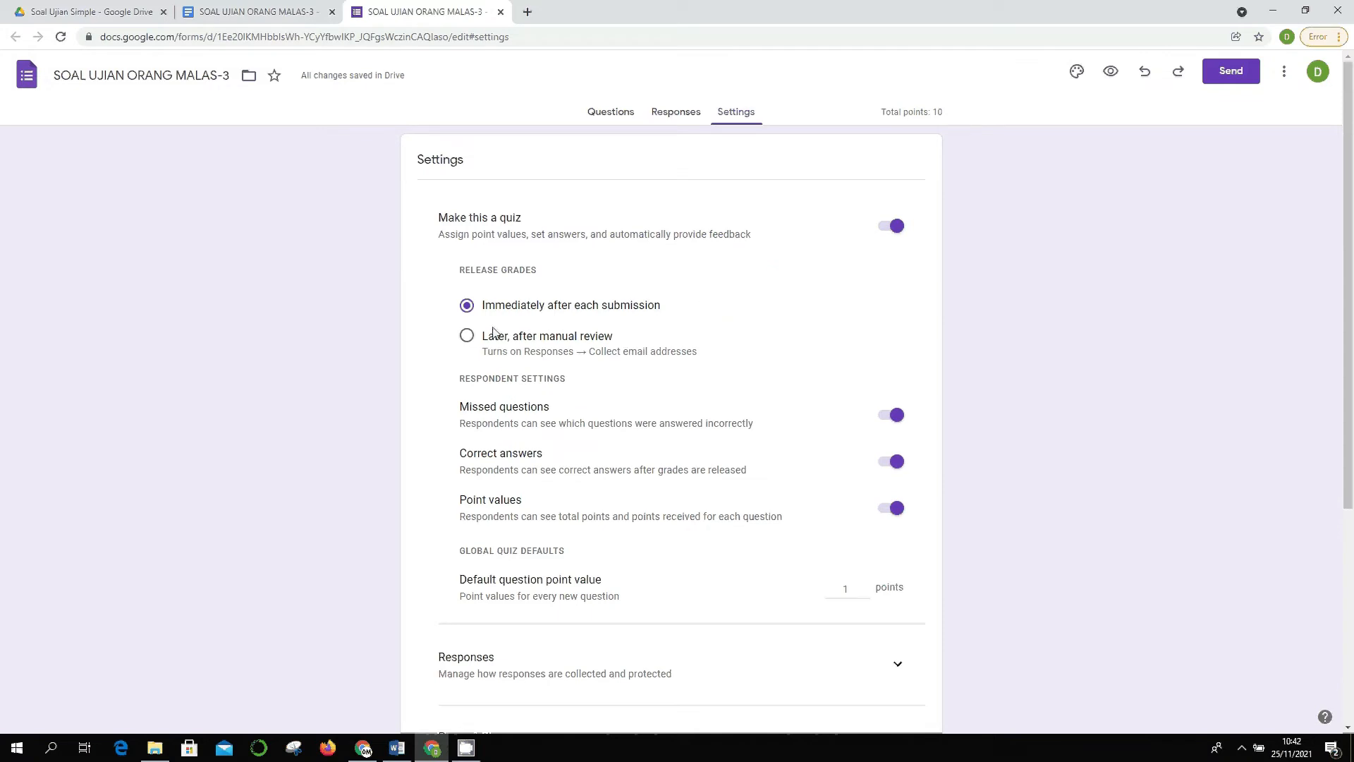
{"action": "left_click", "coordinate": [469, 338]}
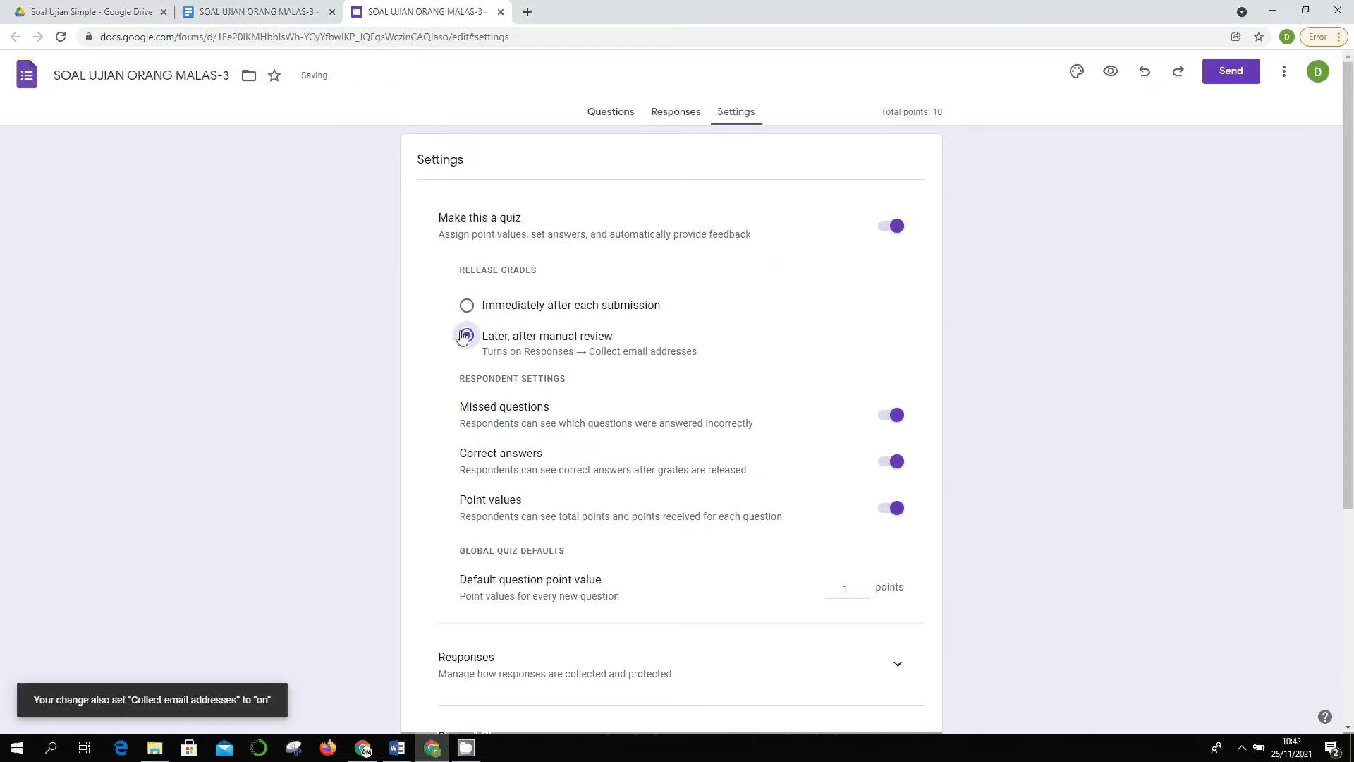
{"action": "left_click", "coordinate": [466, 305]}
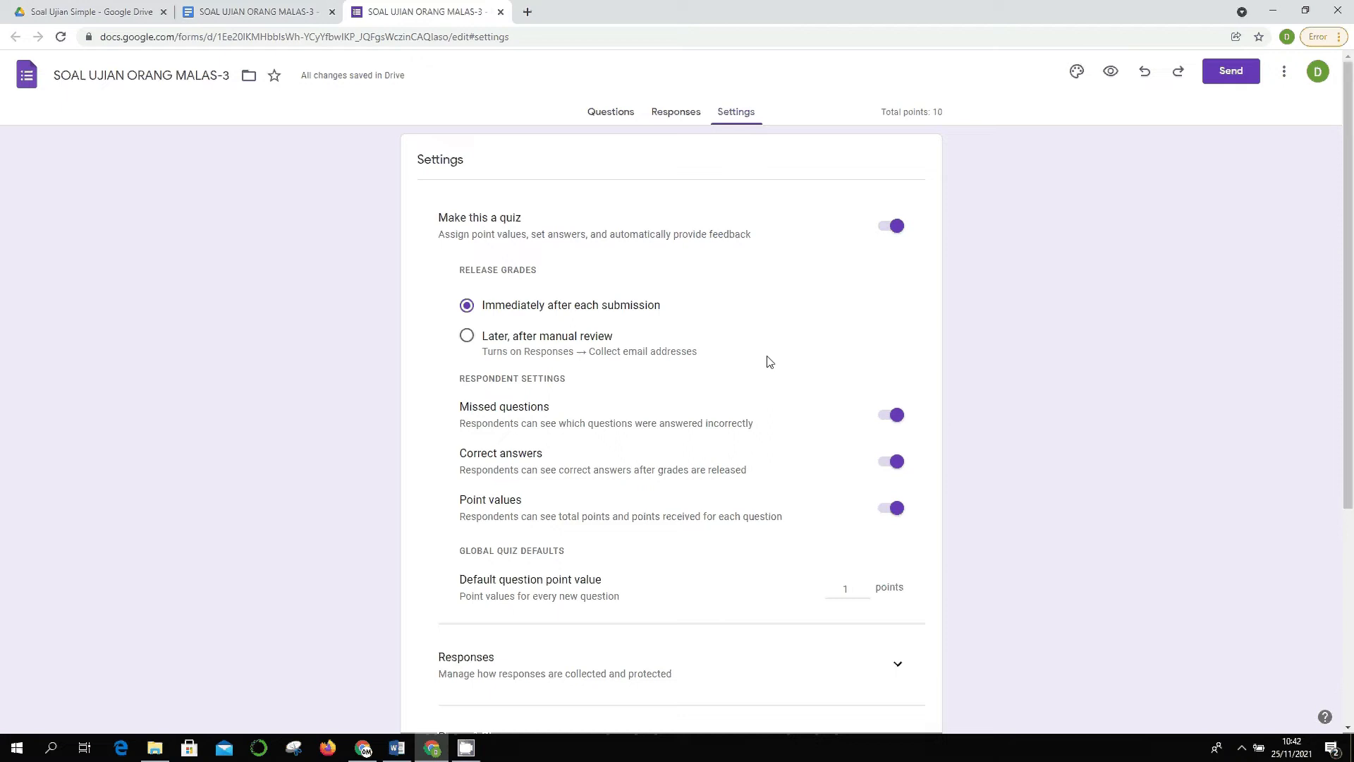
- Expand the Responses settings, which show email addresses being collected
{"action": "scroll", "coordinate": [766, 368], "scroll_direction": "down", "scroll_amount": 2}
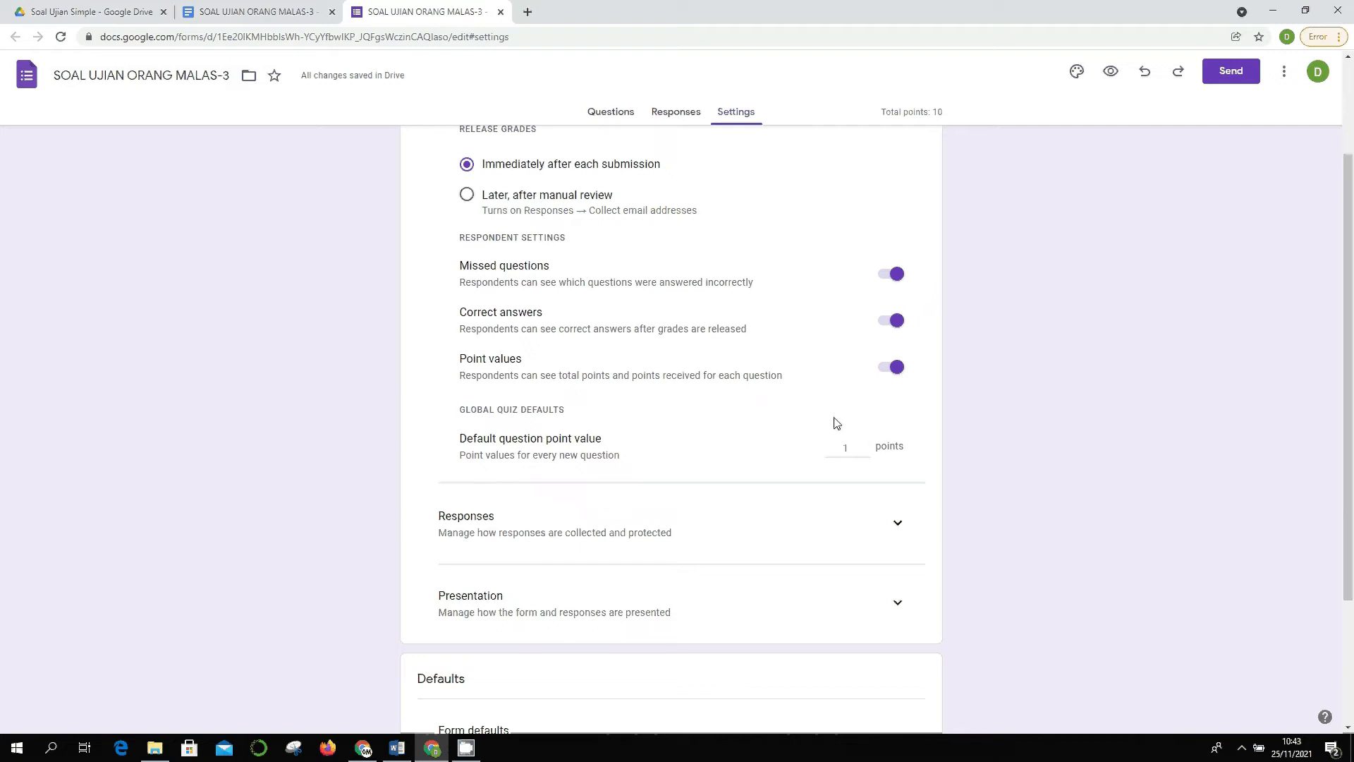
{"action": "scroll", "coordinate": [910, 479], "scroll_direction": "down", "scroll_amount": 2}
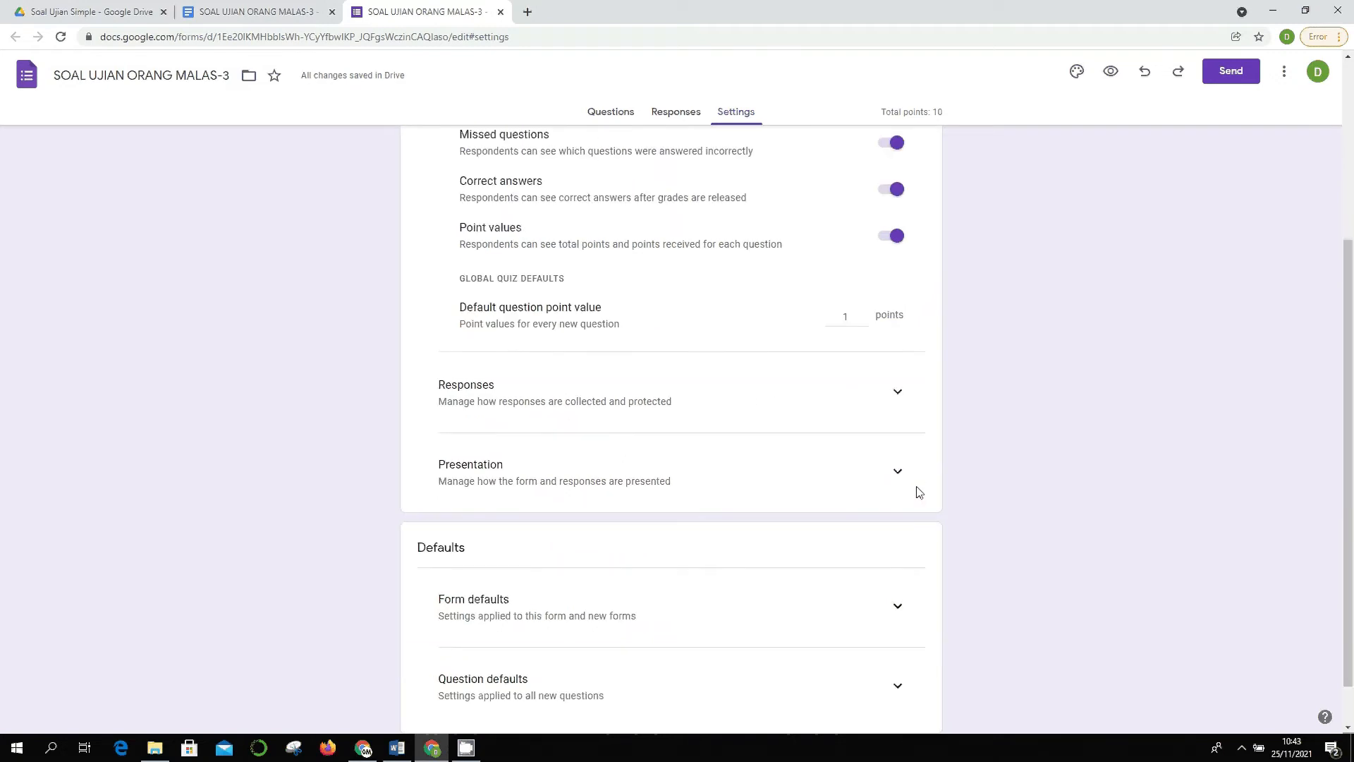
{"action": "left_click", "coordinate": [899, 385]}
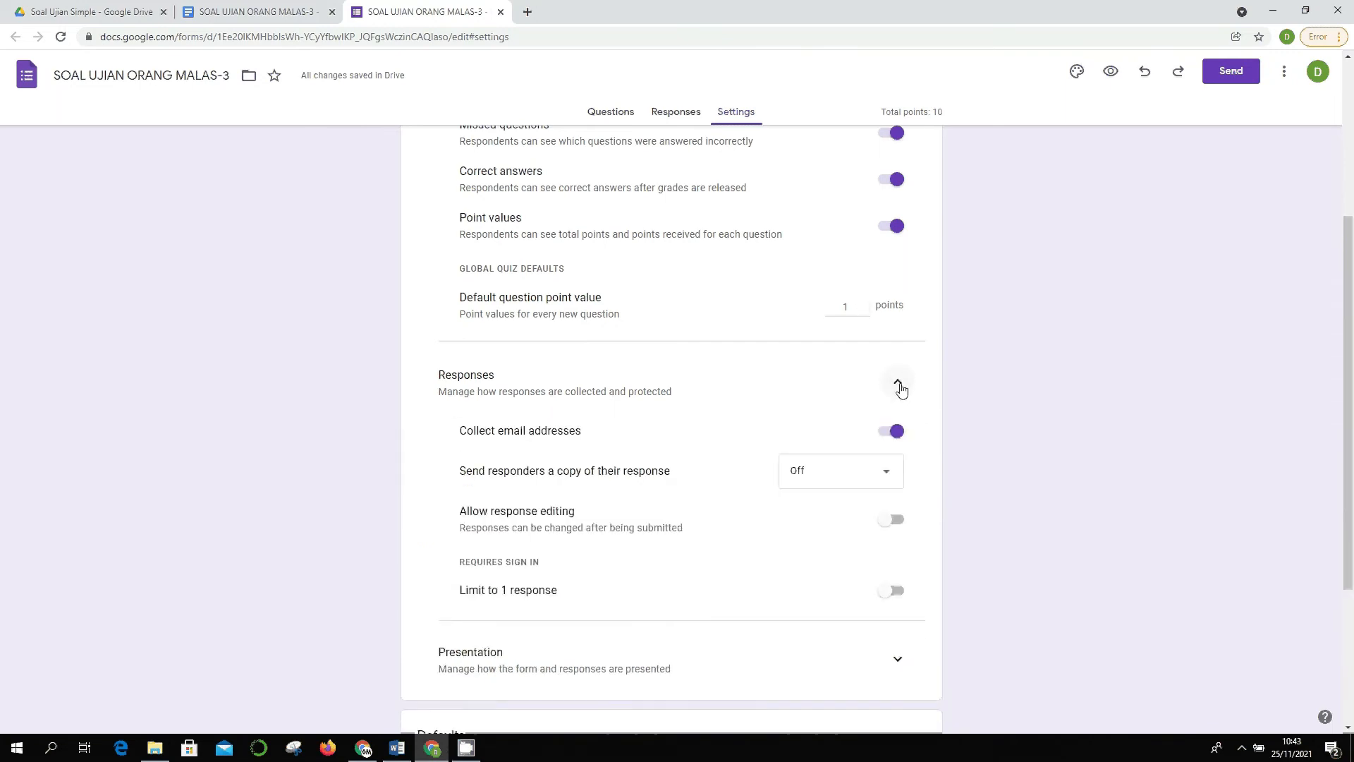
{"action": "scroll", "coordinate": [970, 415], "scroll_direction": "down", "scroll_amount": 2}
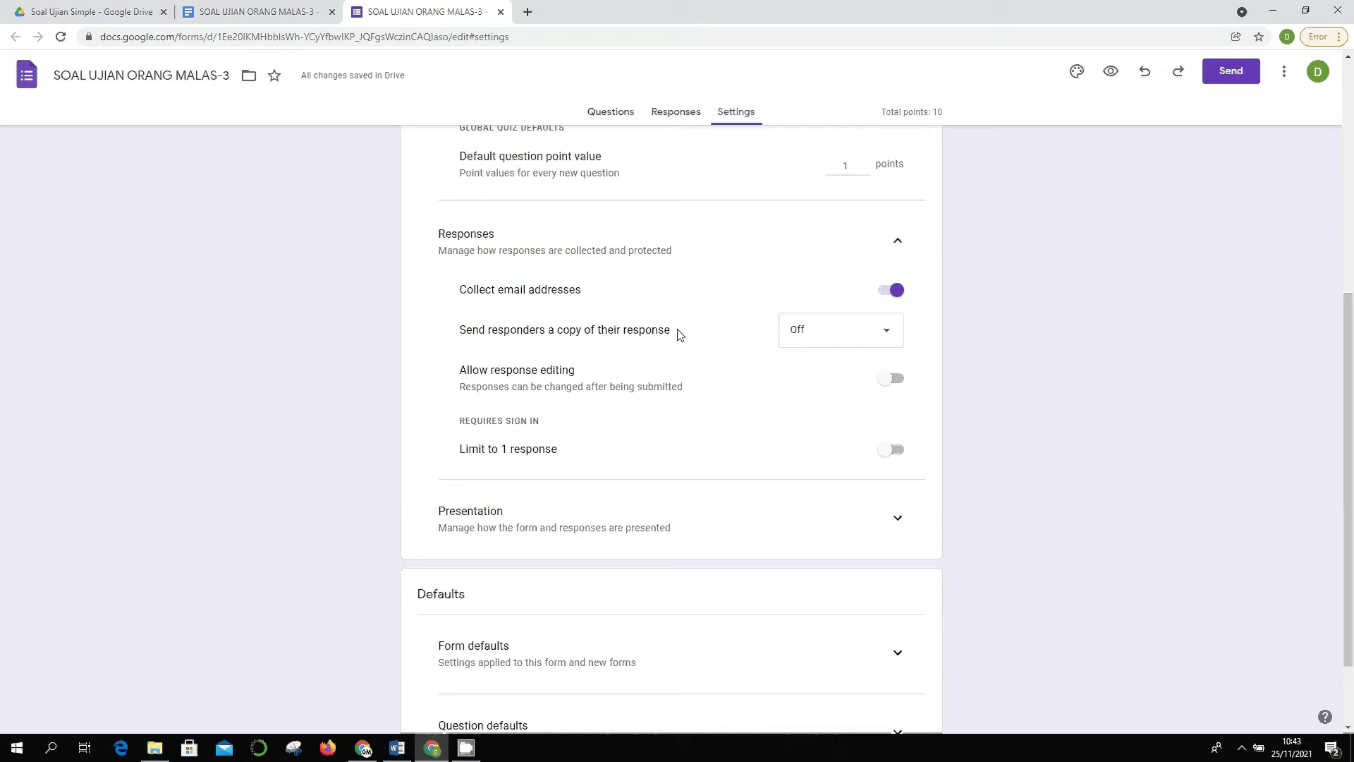
- Leave responder copies and the 1-response limit off, and expand the Presentation section
{"action": "left_click", "coordinate": [886, 335]}
{"action": "left_click", "coordinate": [1035, 358]}
{"action": "scroll", "coordinate": [1019, 353], "scroll_direction": "down", "scroll_amount": 1}
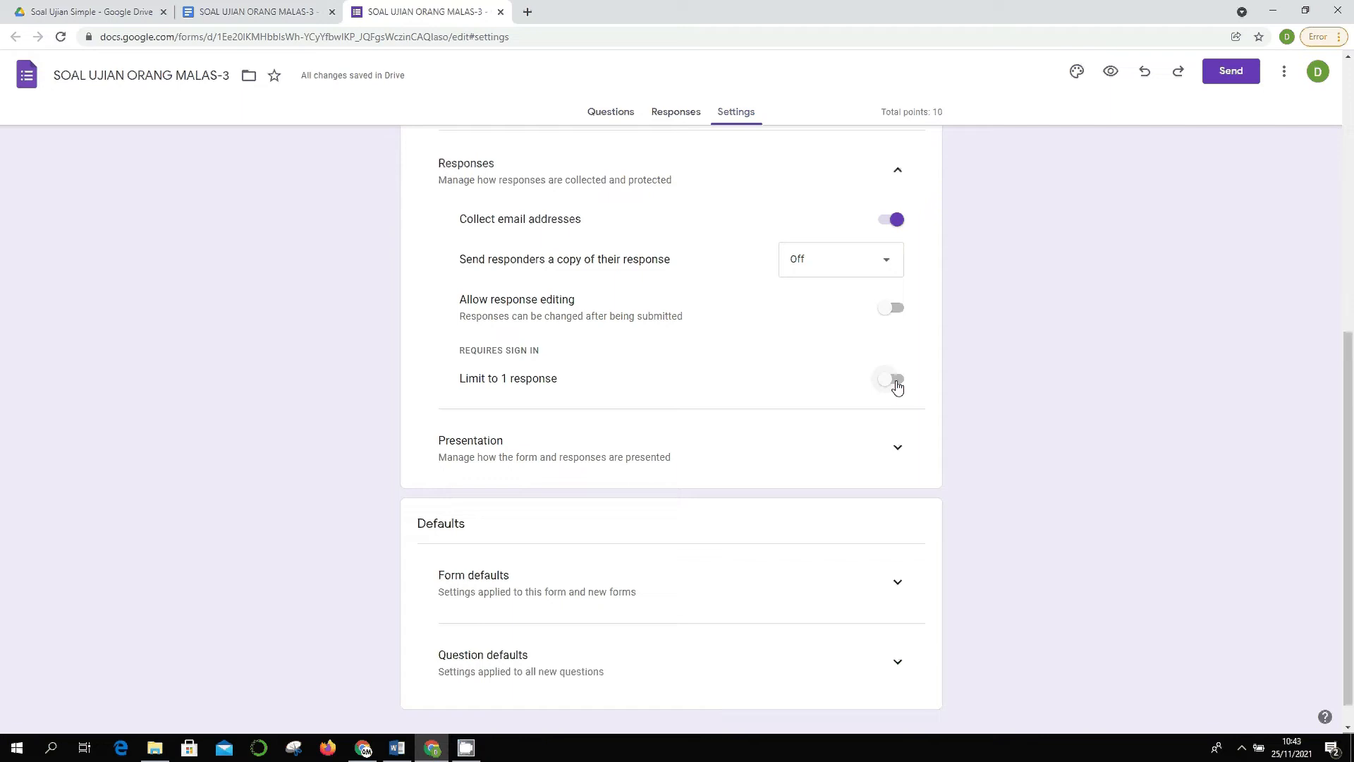
{"action": "left_click", "coordinate": [897, 385]}
{"action": "left_click", "coordinate": [885, 387]}
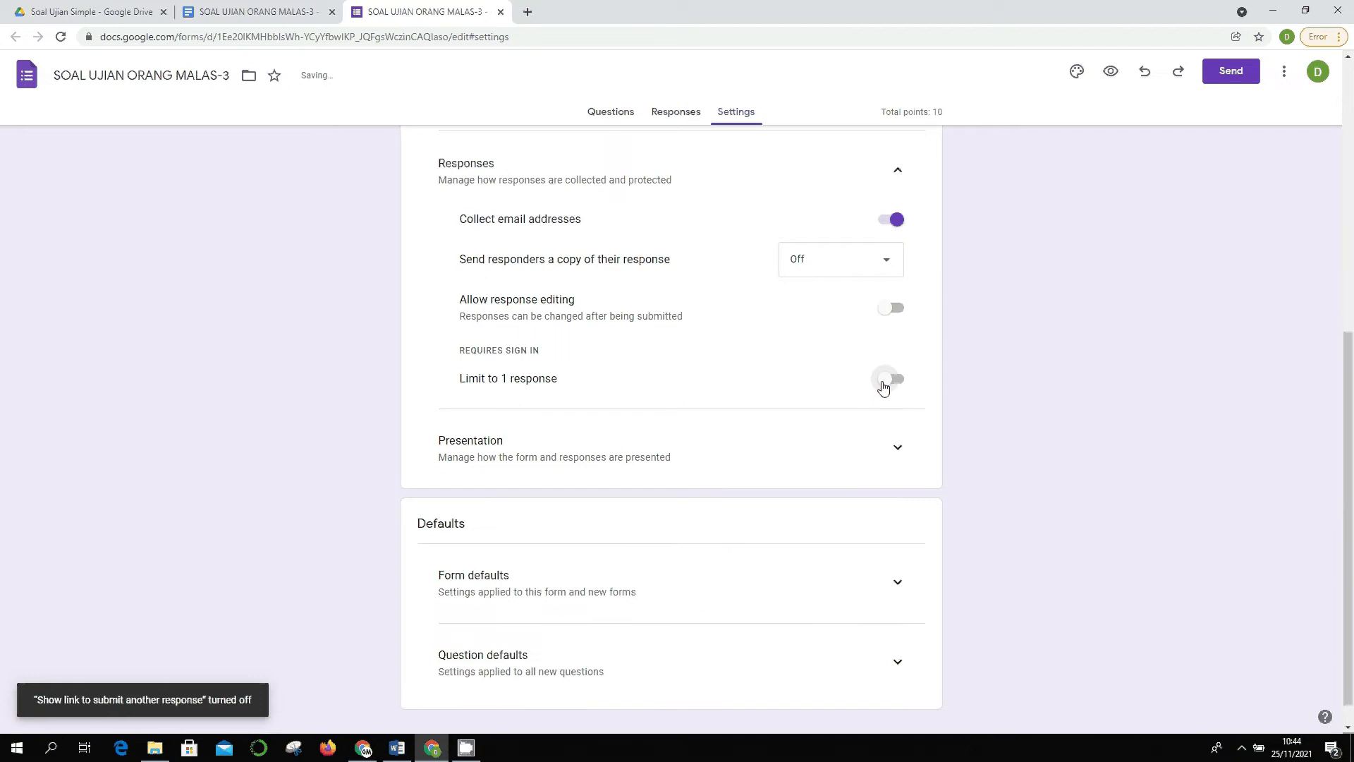
{"action": "scroll", "coordinate": [926, 389], "scroll_direction": "down", "scroll_amount": 1}
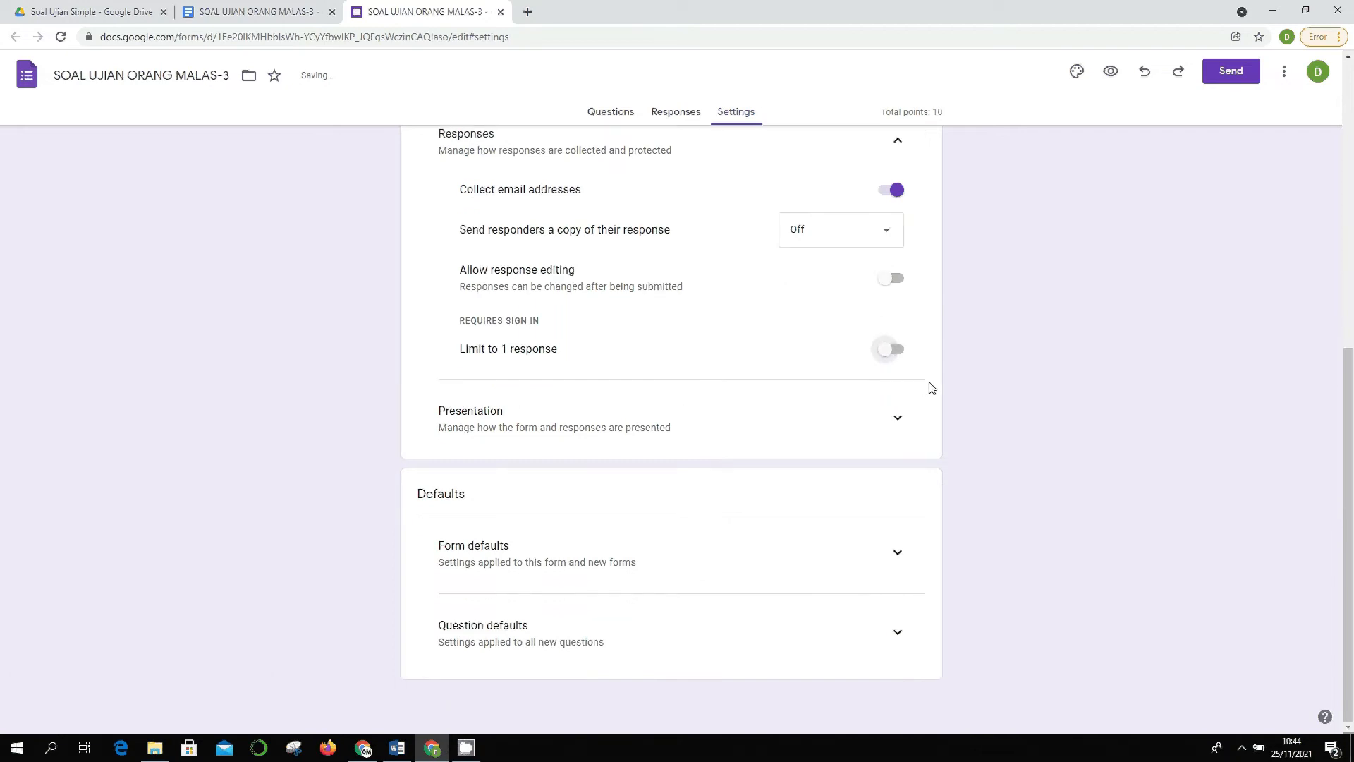
{"action": "left_click", "coordinate": [901, 426]}
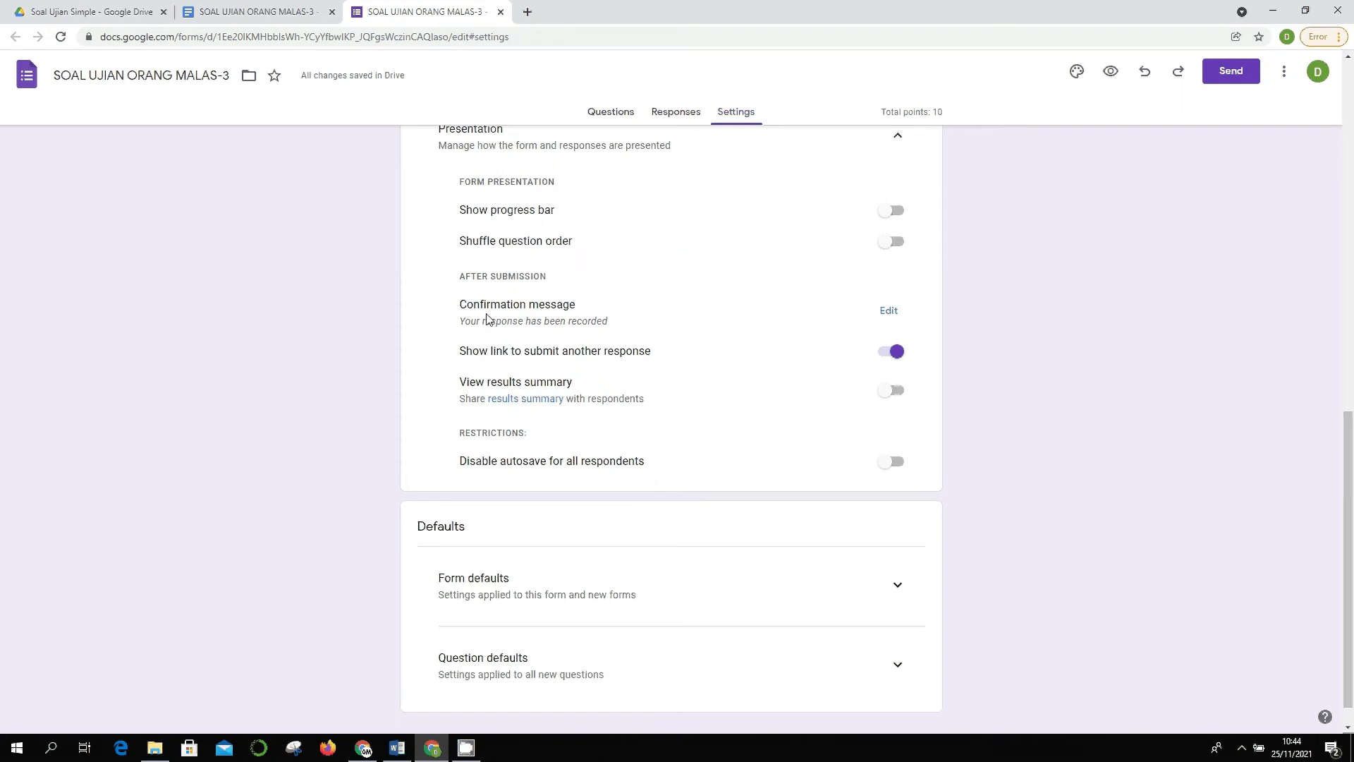
- Enter 'Terima kasih sudah mengerjakan soal ujian orang malas.' as the confirmation message and save
{"action": "left_click", "coordinate": [888, 311]}
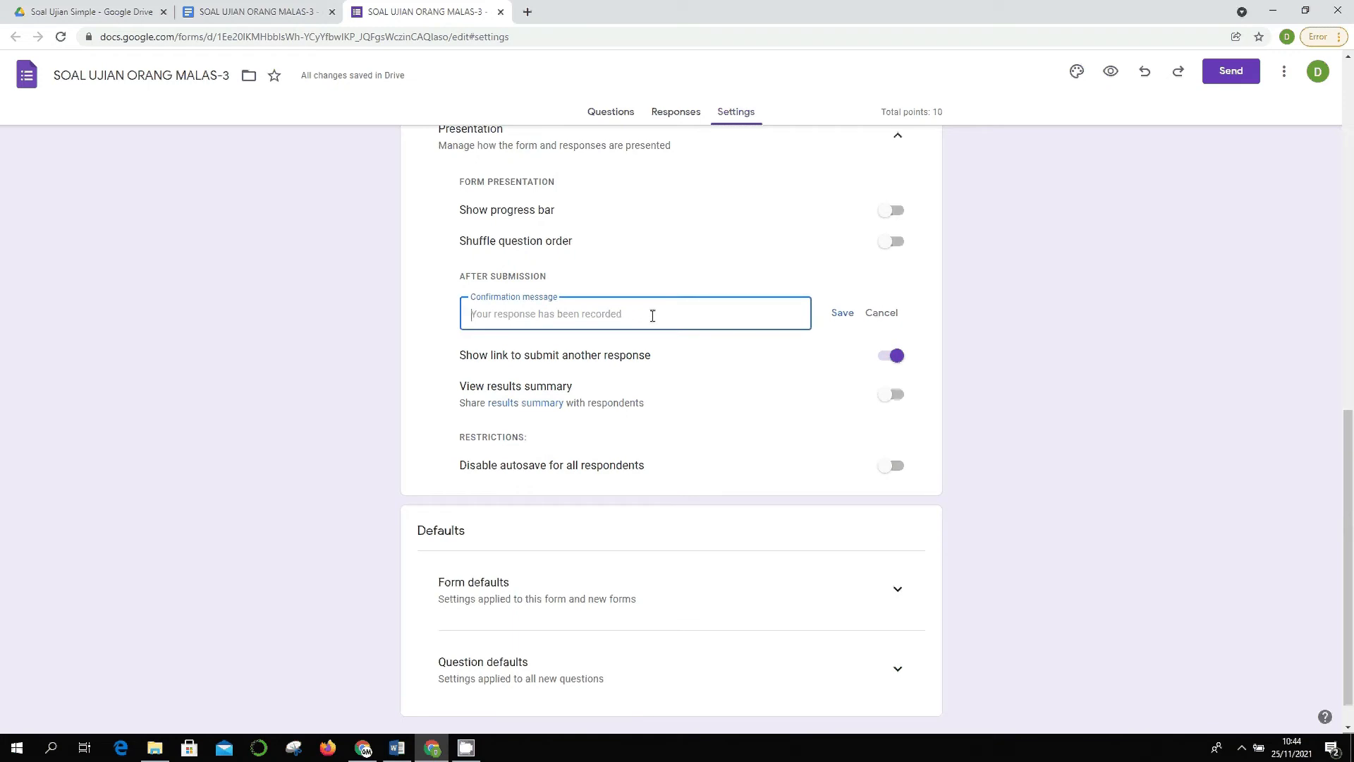
{"action": "type", "text": "Terima kasih s"}
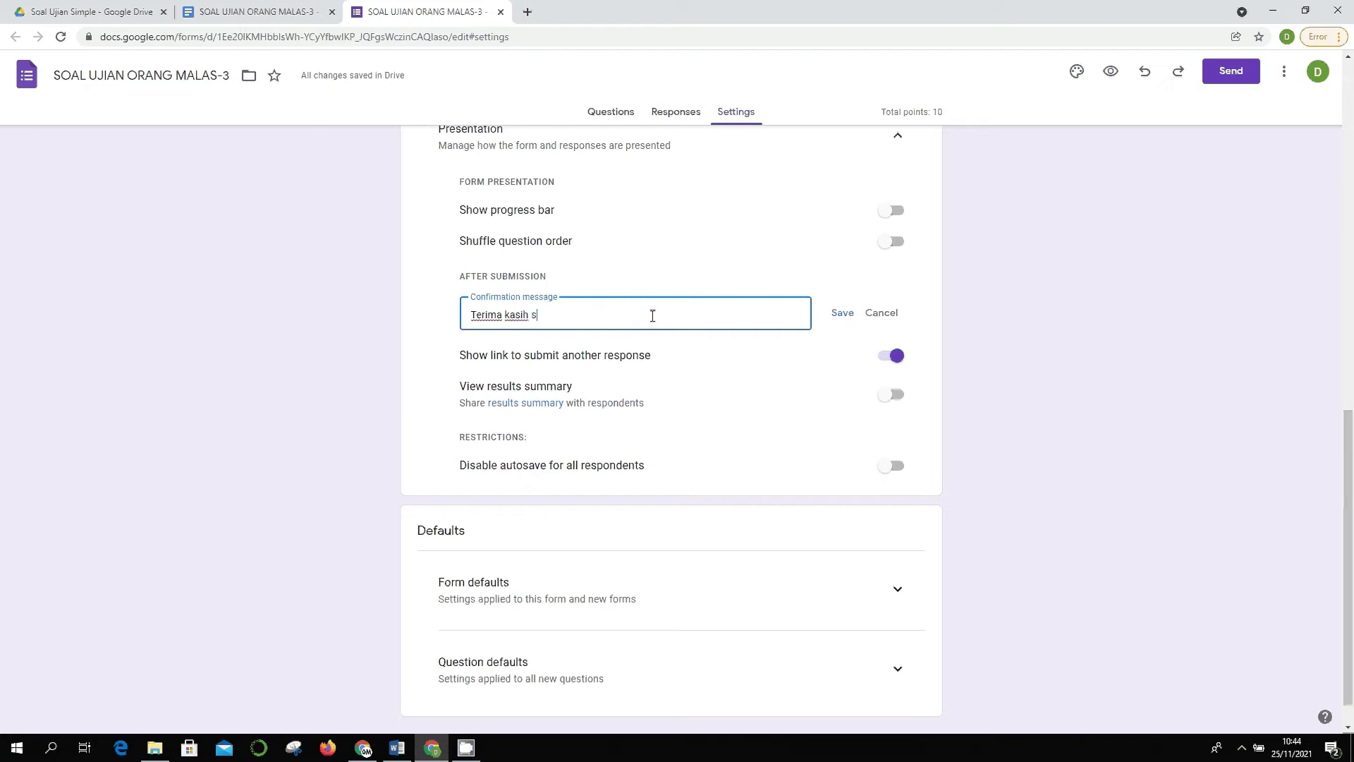
{"action": "type", "text": "udah mengerjakan soal ujian orang malas."}
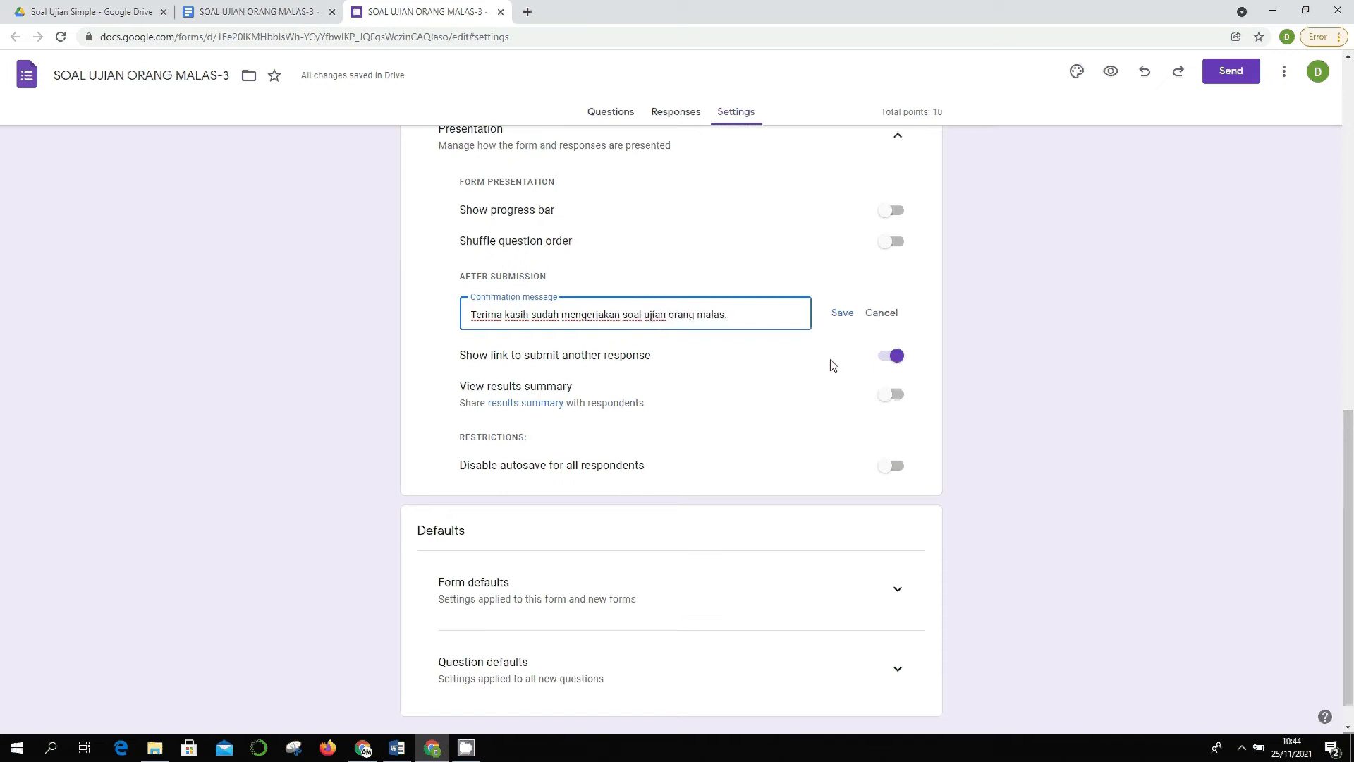
{"action": "left_click", "coordinate": [840, 315]}
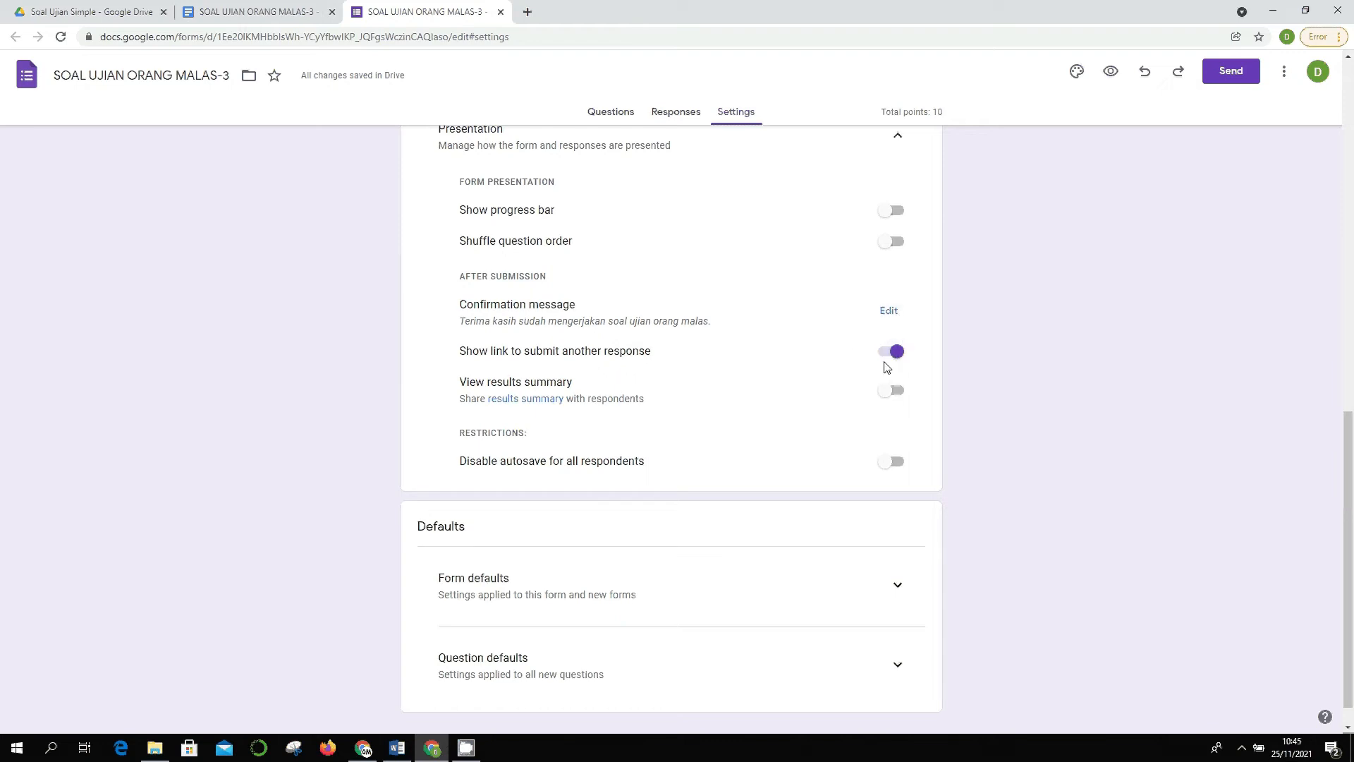
- Turn off the submit-another-response link, leaving the results summary unshared
{"action": "left_click", "coordinate": [895, 352]}
{"action": "scroll", "coordinate": [981, 349], "scroll_direction": "down", "scroll_amount": 1}
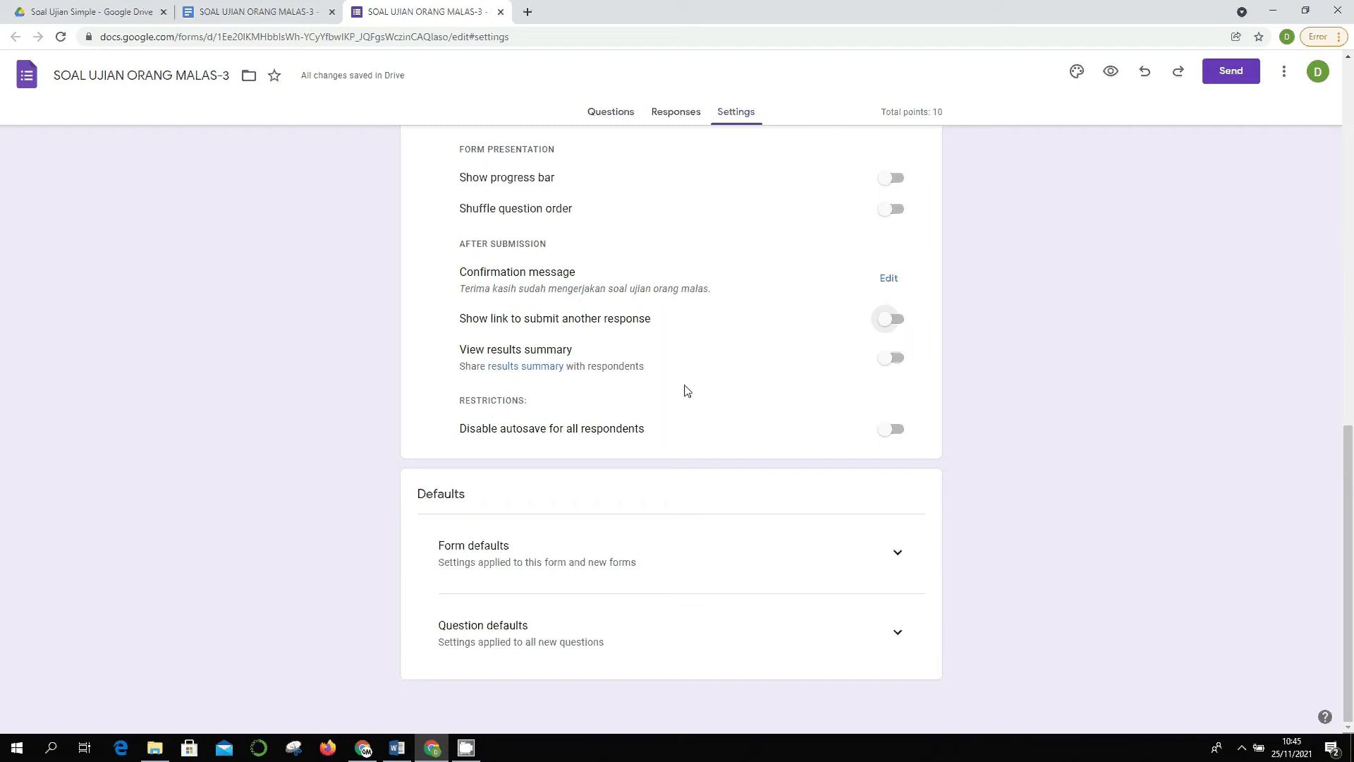
{"action": "left_click", "coordinate": [892, 360]}
{"action": "left_click", "coordinate": [891, 363]}
{"action": "left_click", "coordinate": [891, 362]}
{"action": "left_click", "coordinate": [893, 358]}
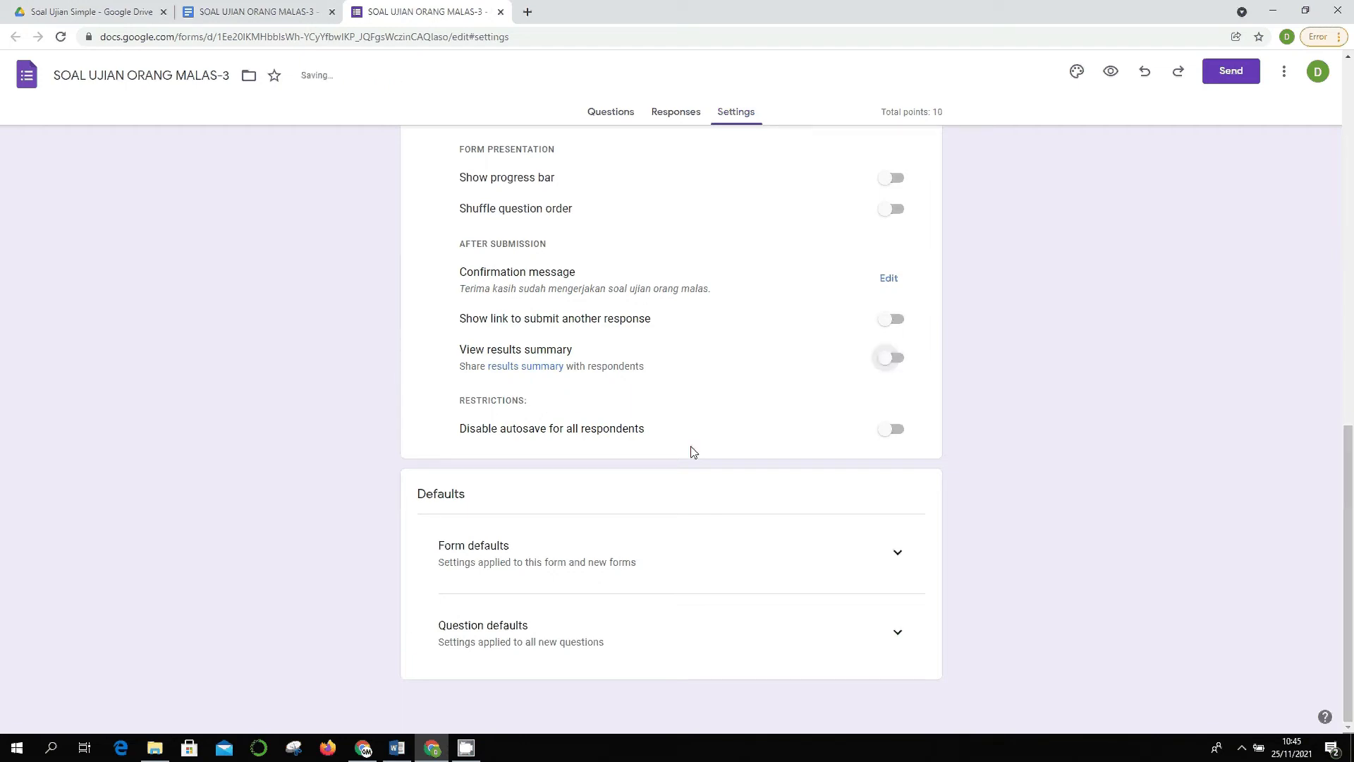
- Toggle the Disable autosave for all respondents setting
{"action": "left_click", "coordinate": [898, 432]}
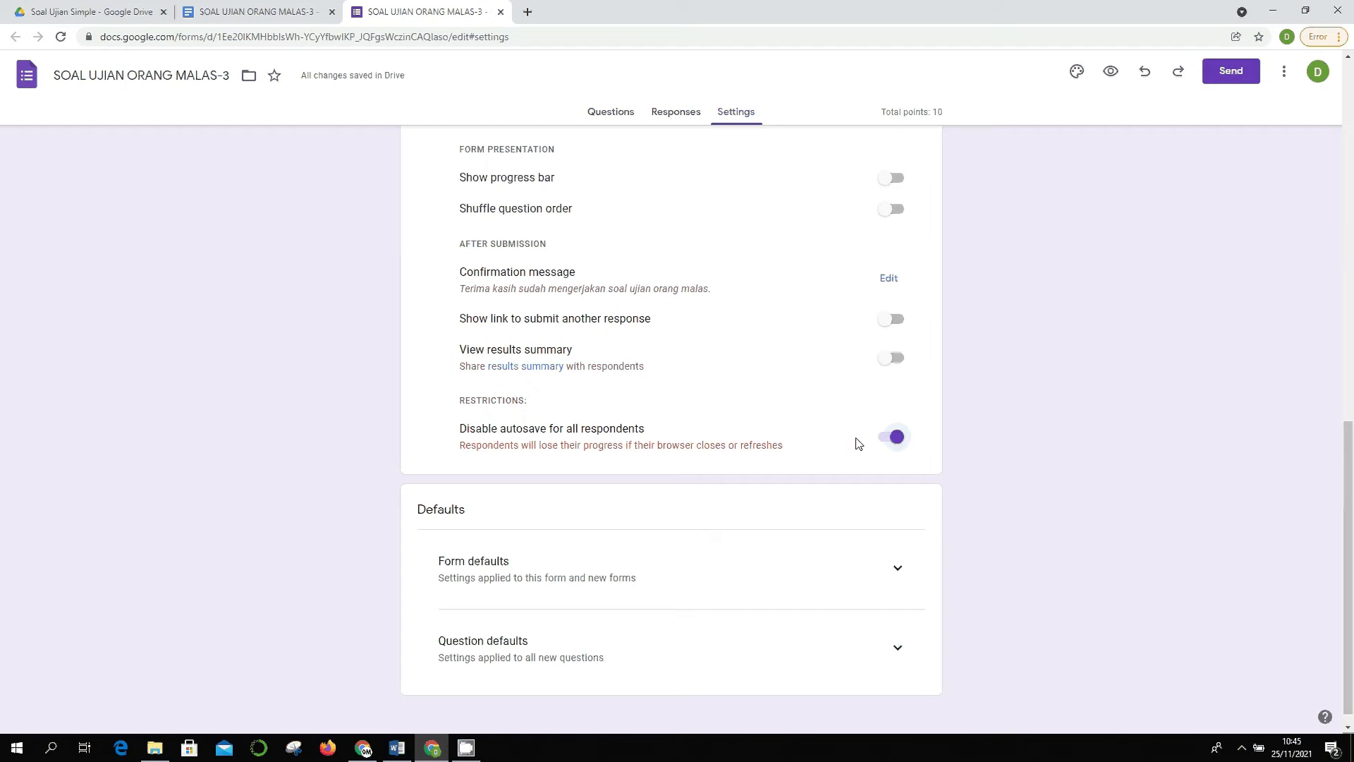
{"action": "left_click", "coordinate": [893, 437]}
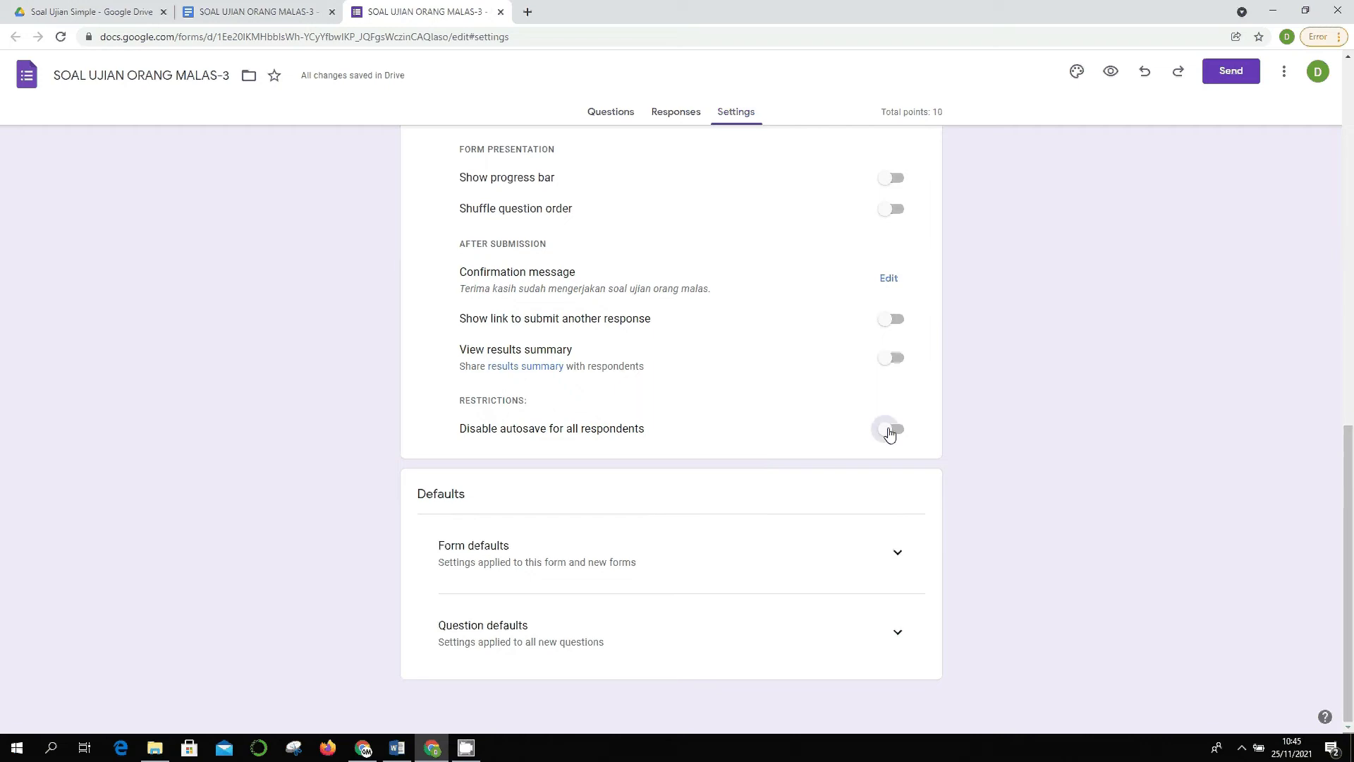
{"action": "left_click", "coordinate": [890, 433]}
- Re-enable respondent autosave and turn on 'Collect email addresses by default'
{"action": "left_click", "coordinate": [886, 438]}
{"action": "left_click", "coordinate": [903, 554]}
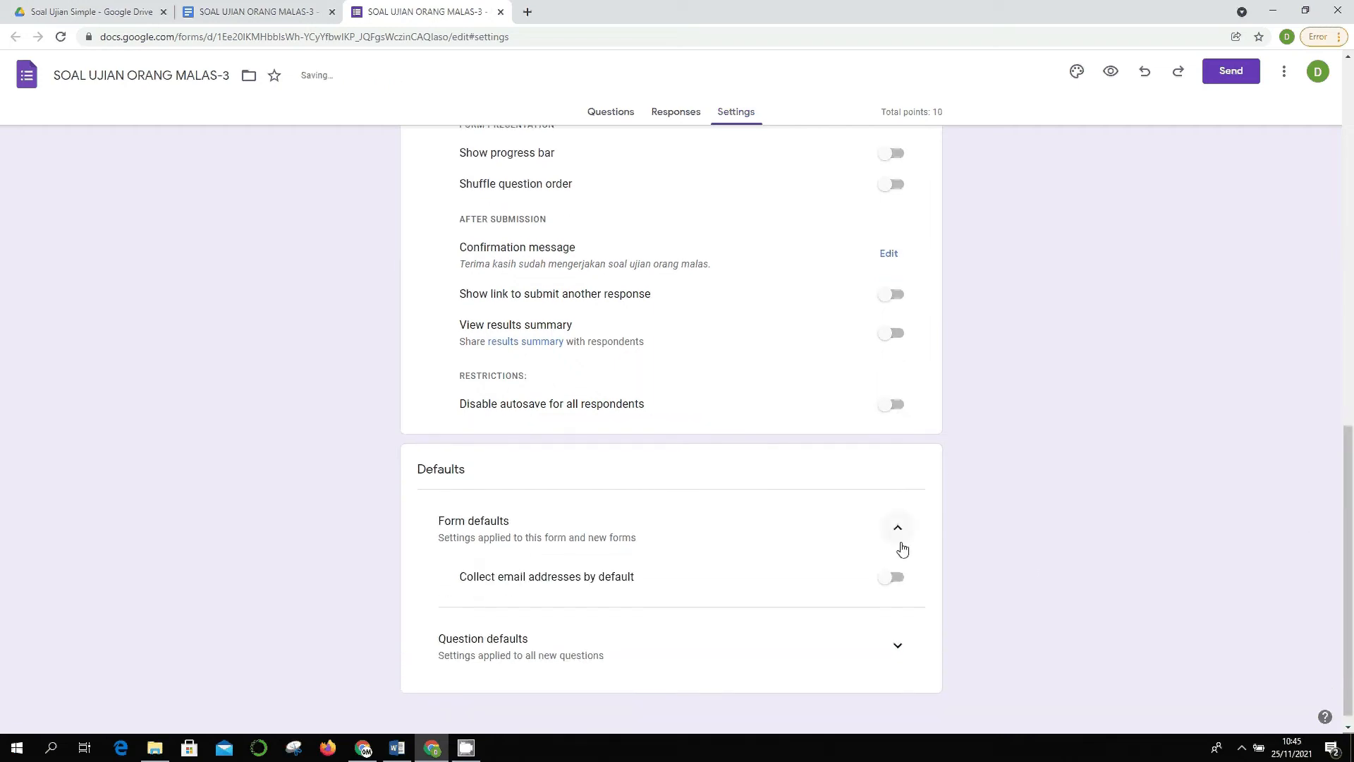
{"action": "left_click", "coordinate": [903, 572]}
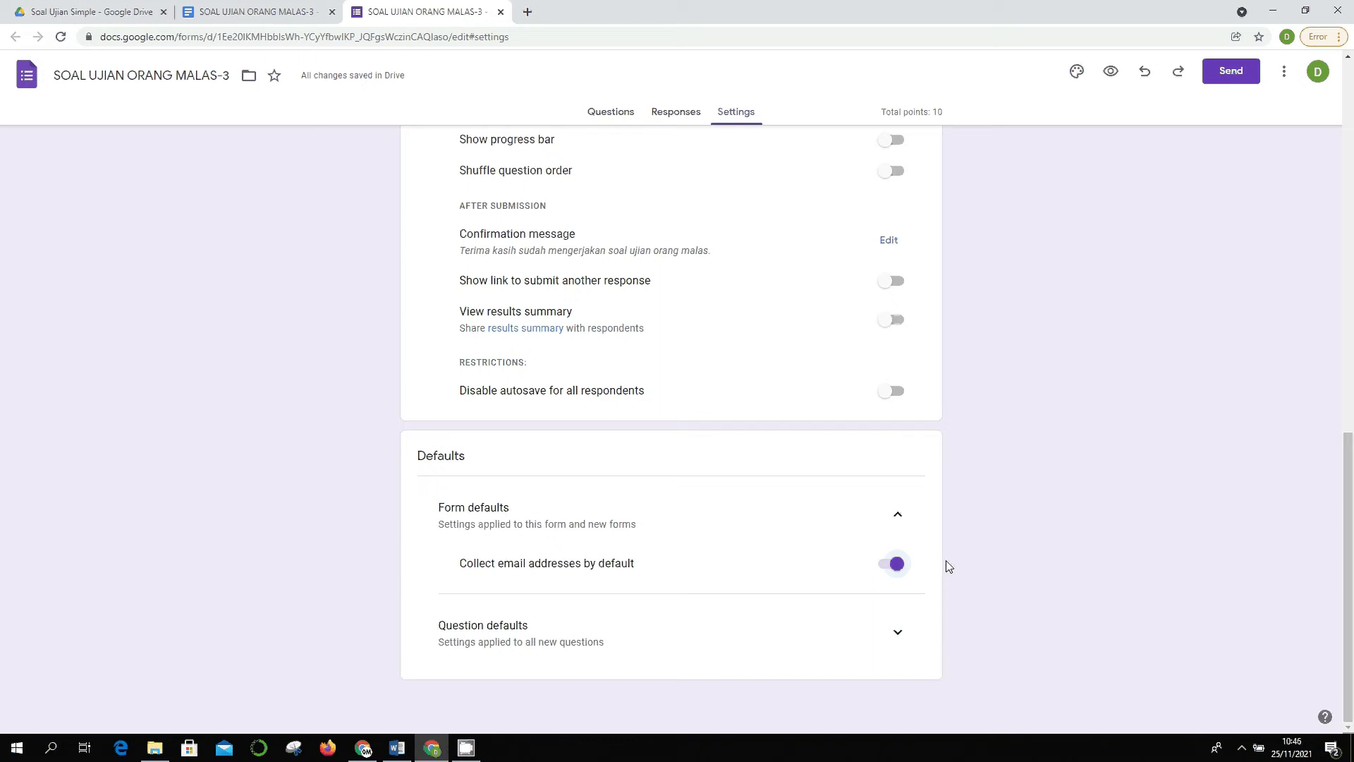
- Expand Question defaults, with new questions not required by default
{"action": "scroll", "coordinate": [946, 561], "scroll_direction": "up", "scroll_amount": 2}
{"action": "scroll", "coordinate": [946, 560], "scroll_direction": "down", "scroll_amount": 2}
{"action": "scroll", "coordinate": [946, 560], "scroll_direction": "up", "scroll_amount": 10}
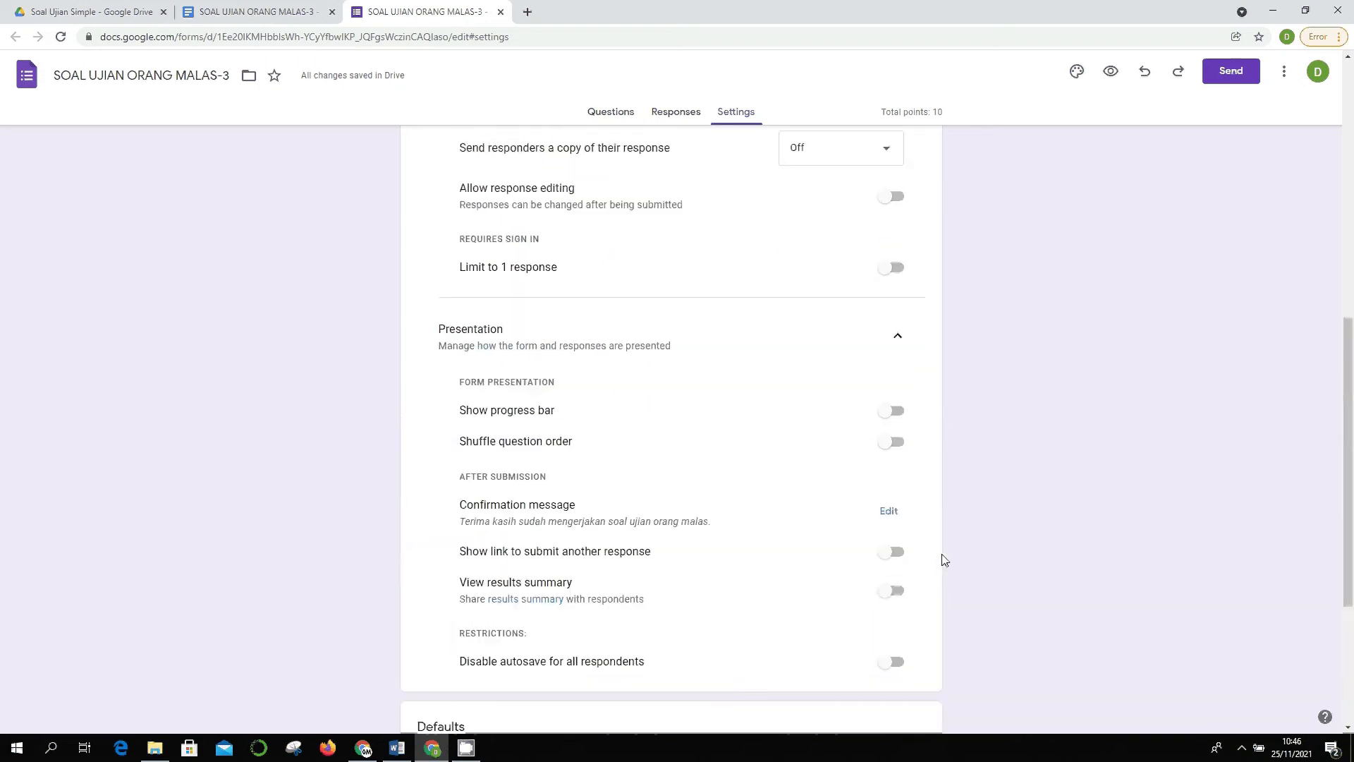
{"action": "scroll", "coordinate": [913, 522], "scroll_direction": "up", "scroll_amount": 3}
{"action": "scroll", "coordinate": [889, 494], "scroll_direction": "down", "scroll_amount": 4}
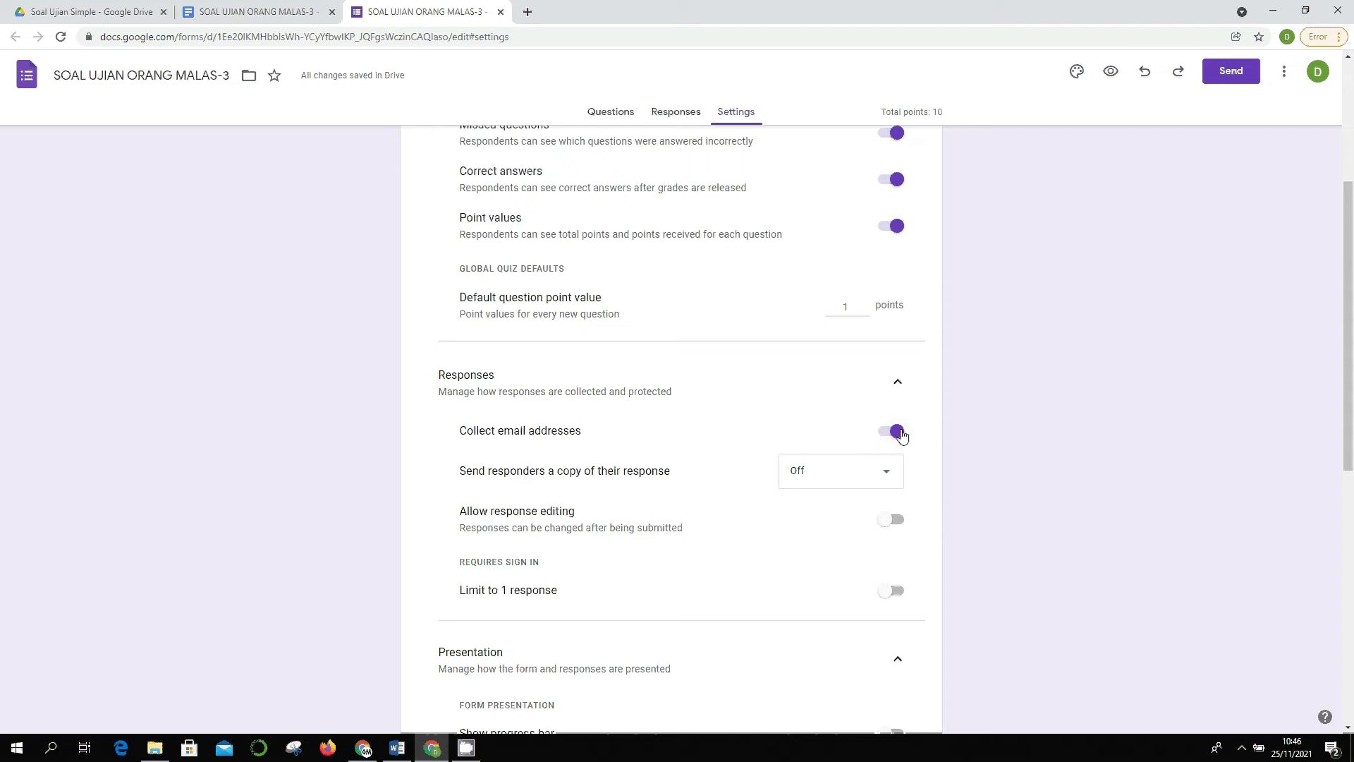
{"action": "scroll", "coordinate": [1062, 505], "scroll_direction": "down", "scroll_amount": 7}
{"action": "scroll", "coordinate": [1028, 464], "scroll_direction": "up", "scroll_amount": 6}
{"action": "scroll", "coordinate": [1028, 464], "scroll_direction": "down", "scroll_amount": 7}
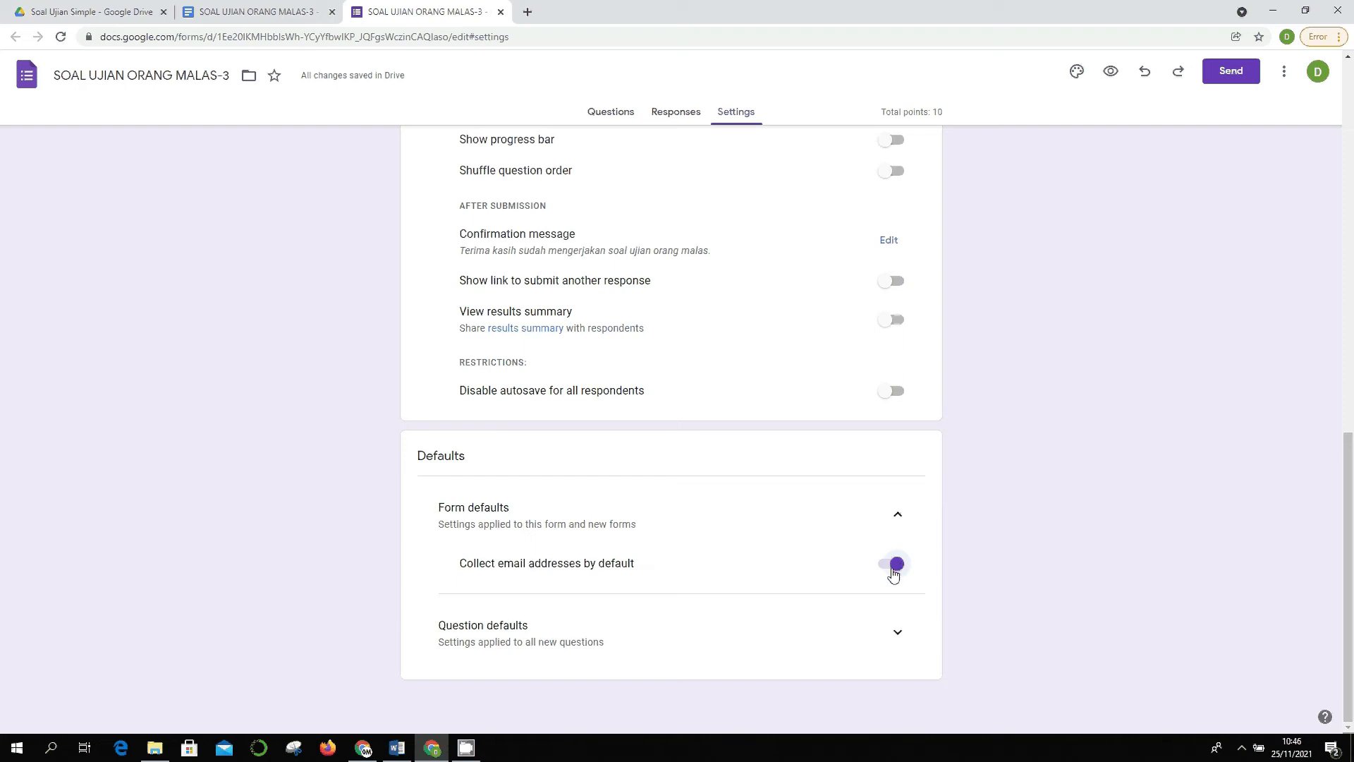
{"action": "left_click", "coordinate": [896, 631]}
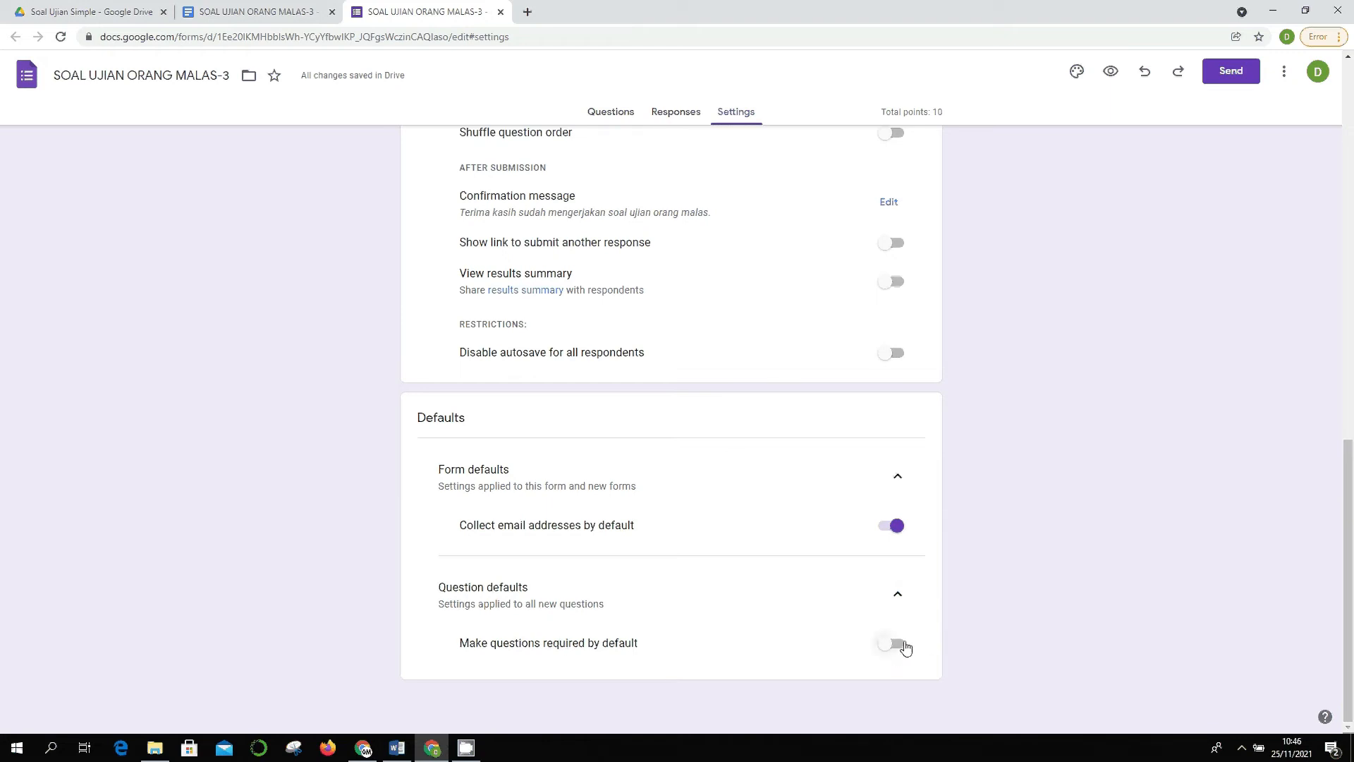
{"action": "scroll", "coordinate": [911, 641], "scroll_direction": "up", "scroll_amount": 13}
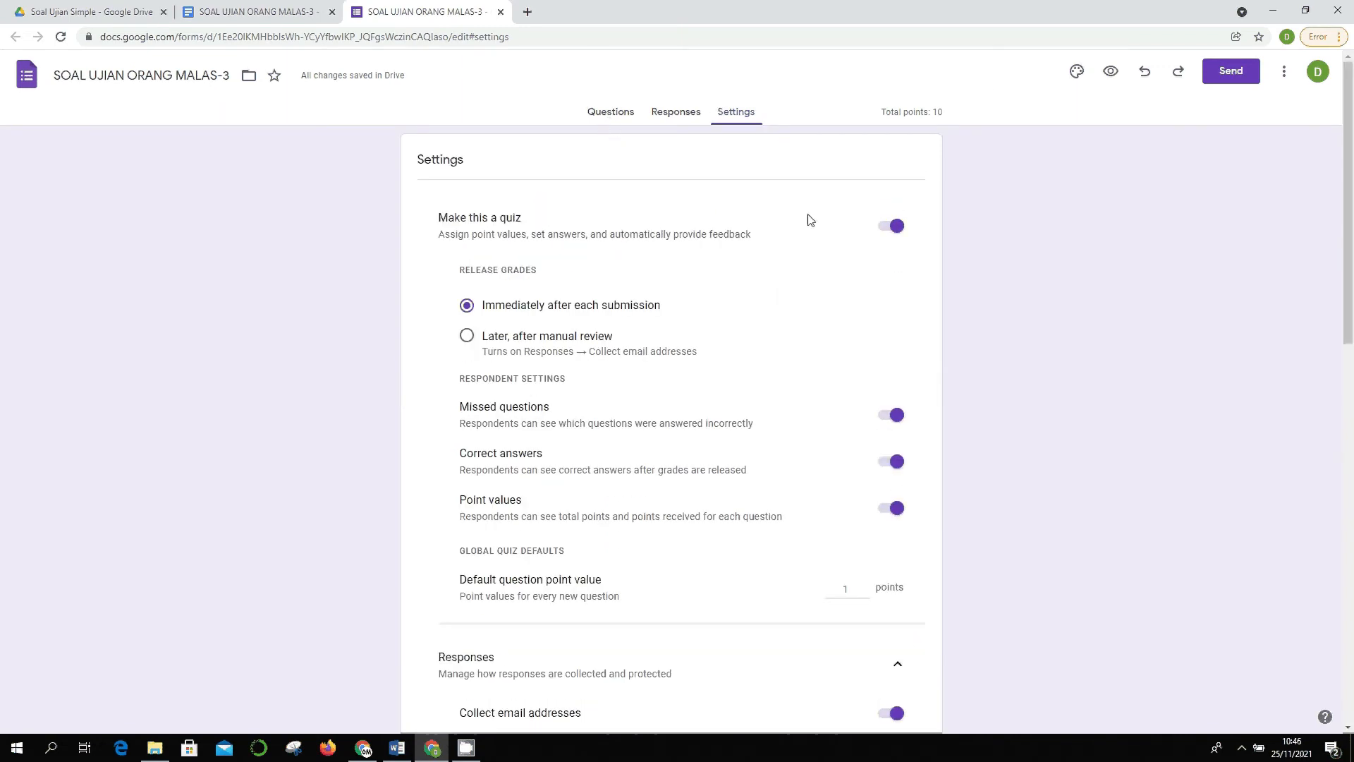
- Switch back to the Questions tab to show the quiz questions, starting at question 1
{"action": "left_click", "coordinate": [596, 113]}
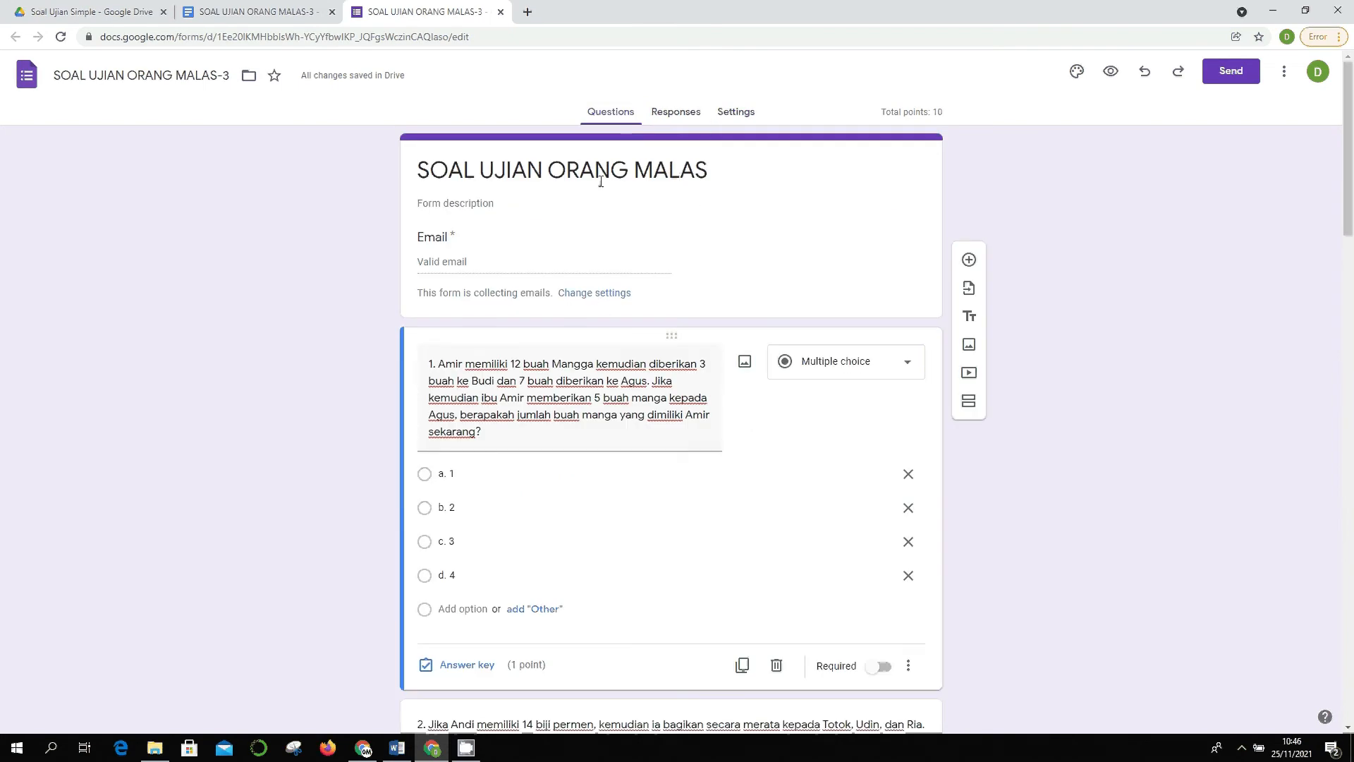
{"action": "scroll", "coordinate": [630, 297], "scroll_direction": "down", "scroll_amount": 4}
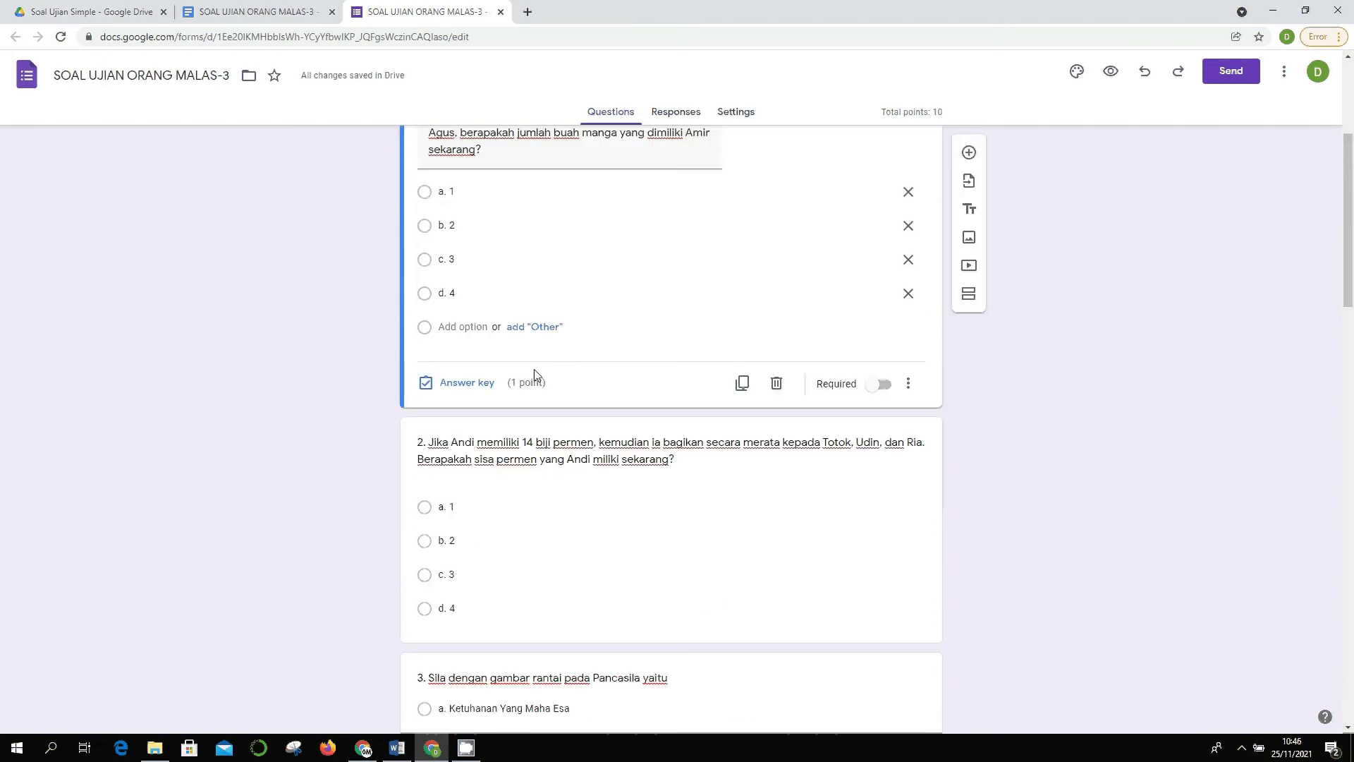
{"action": "scroll", "coordinate": [560, 371], "scroll_direction": "up", "scroll_amount": 2}
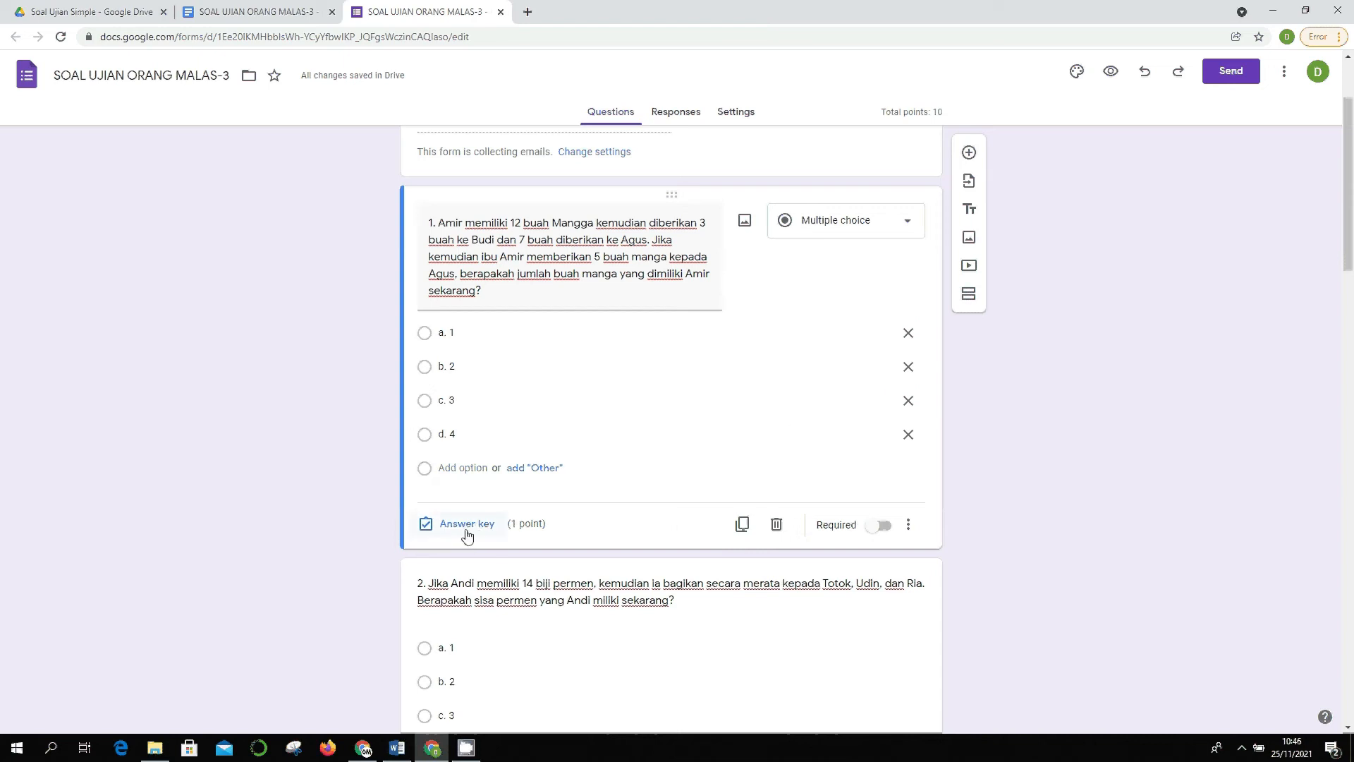
- Mark b. 2 as question 1's correct answer and begin adding answer feedback
{"action": "left_click", "coordinate": [493, 527]}
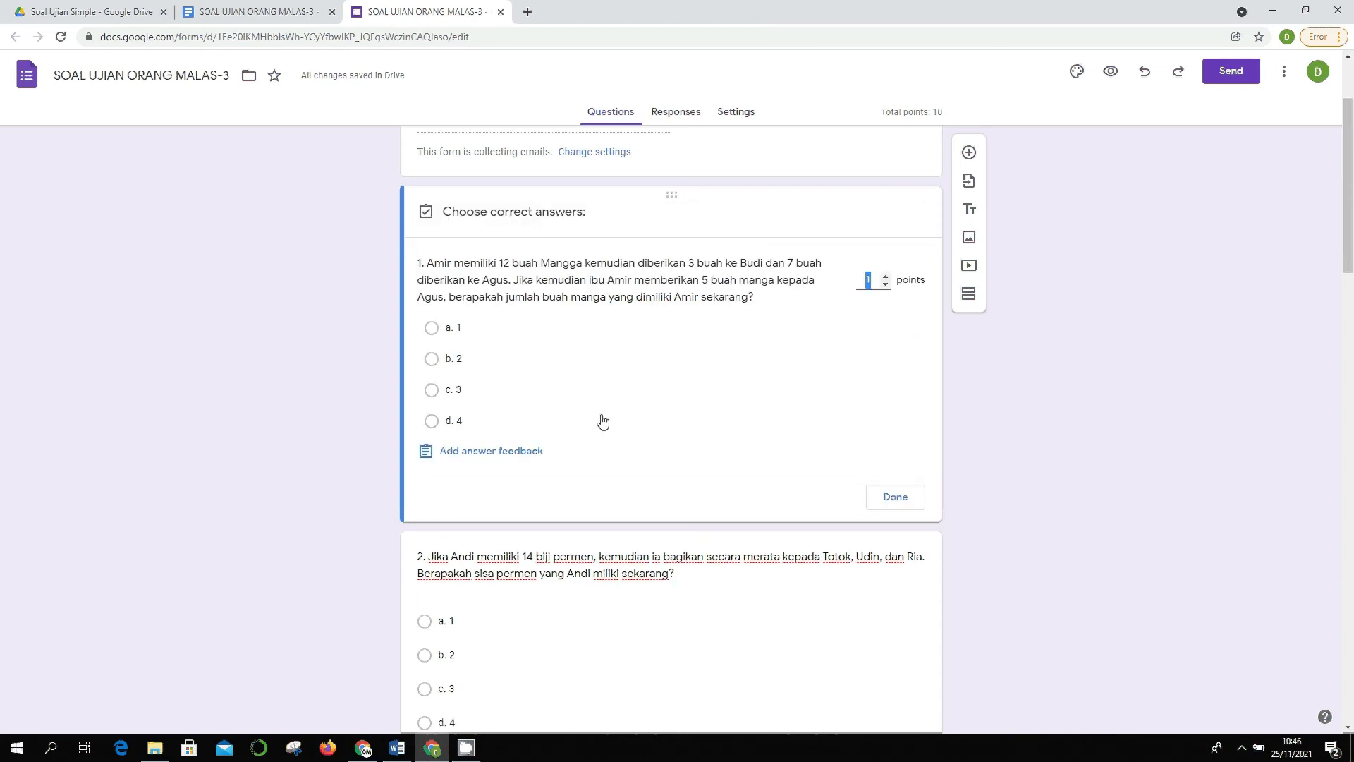
{"action": "left_click", "coordinate": [520, 358]}
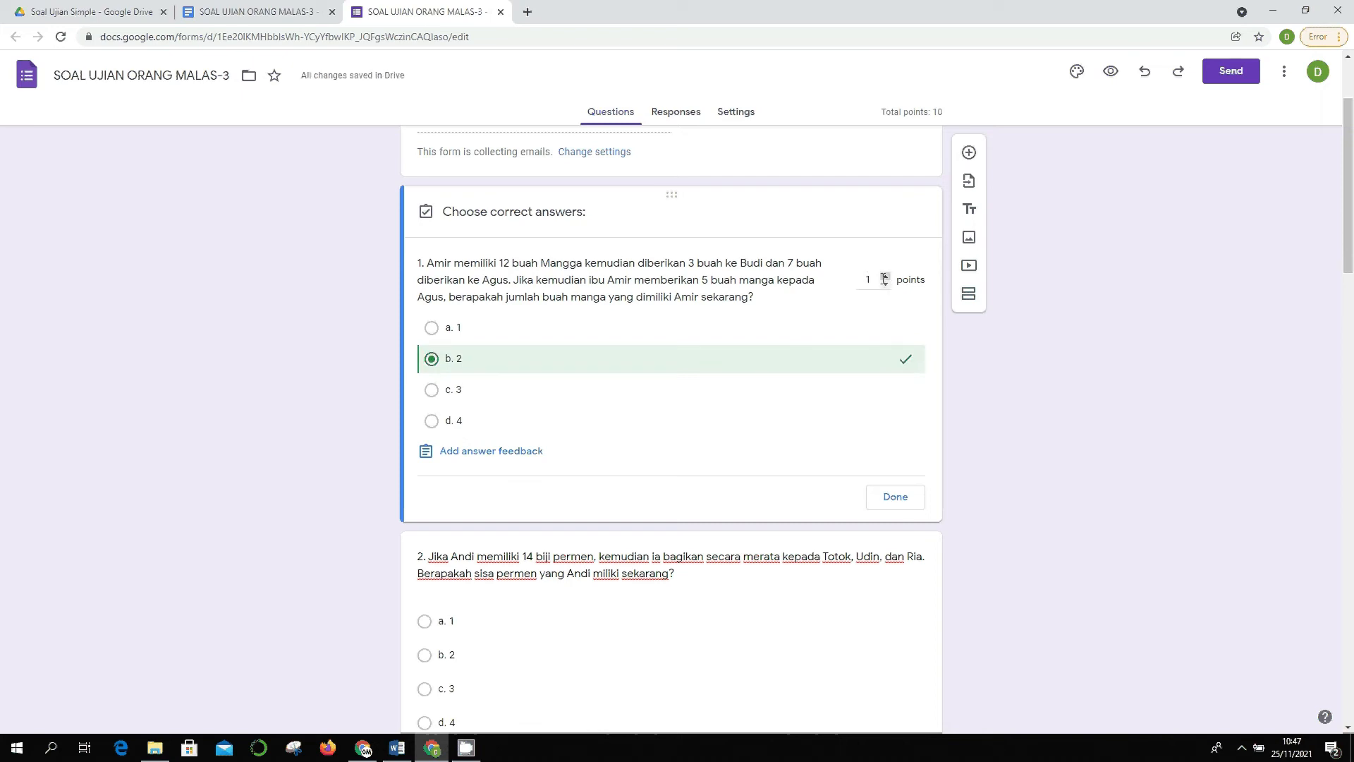
{"action": "scroll", "coordinate": [850, 327], "scroll_direction": "down", "scroll_amount": 3}
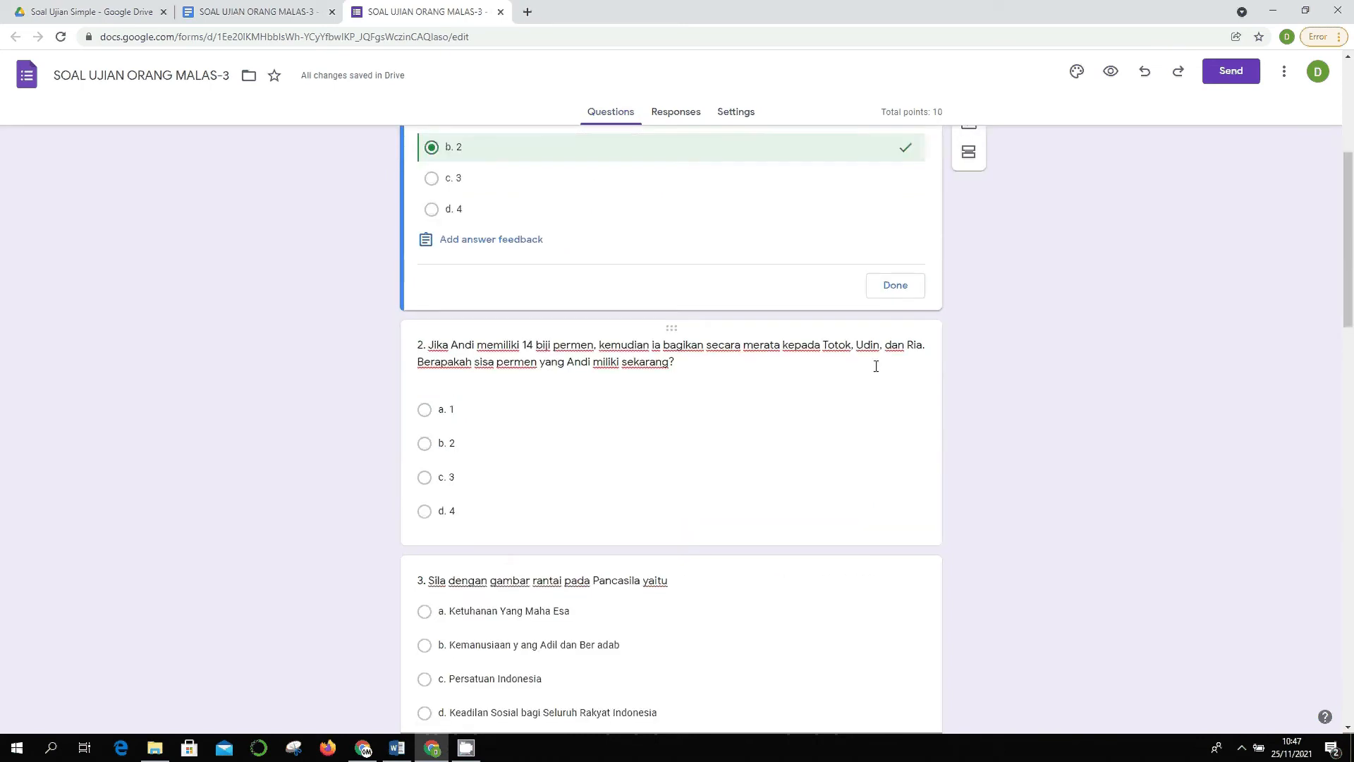
{"action": "scroll", "coordinate": [501, 426], "scroll_direction": "up", "scroll_amount": 2}
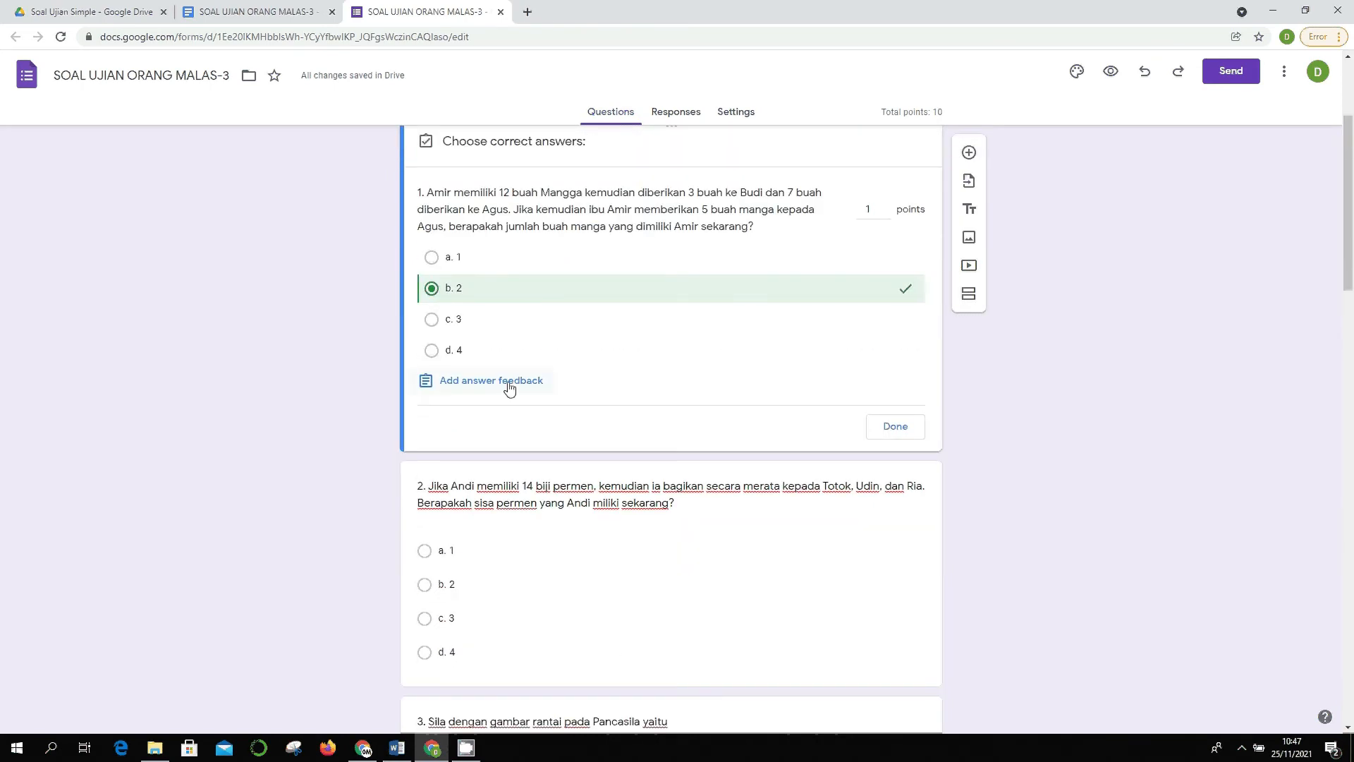
{"action": "left_click", "coordinate": [508, 387]}
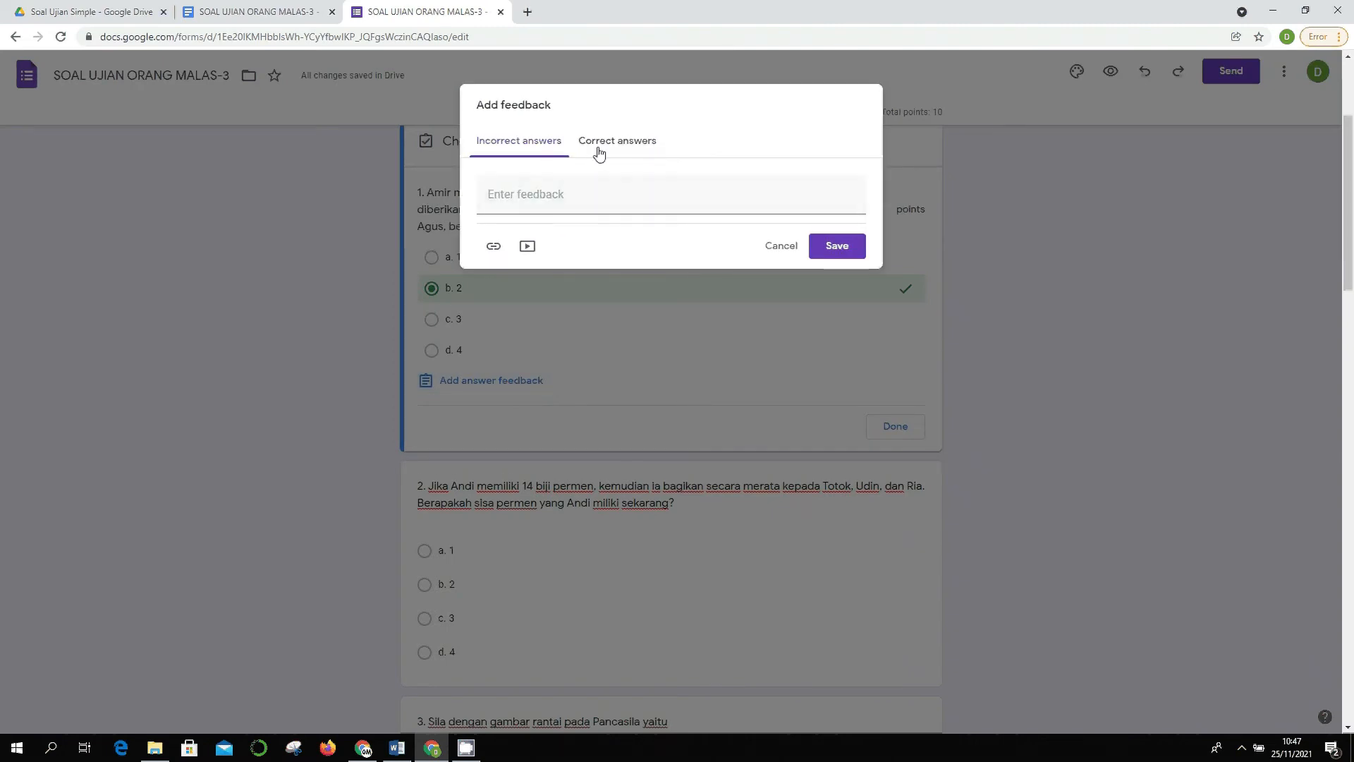
{"action": "left_click", "coordinate": [597, 148]}
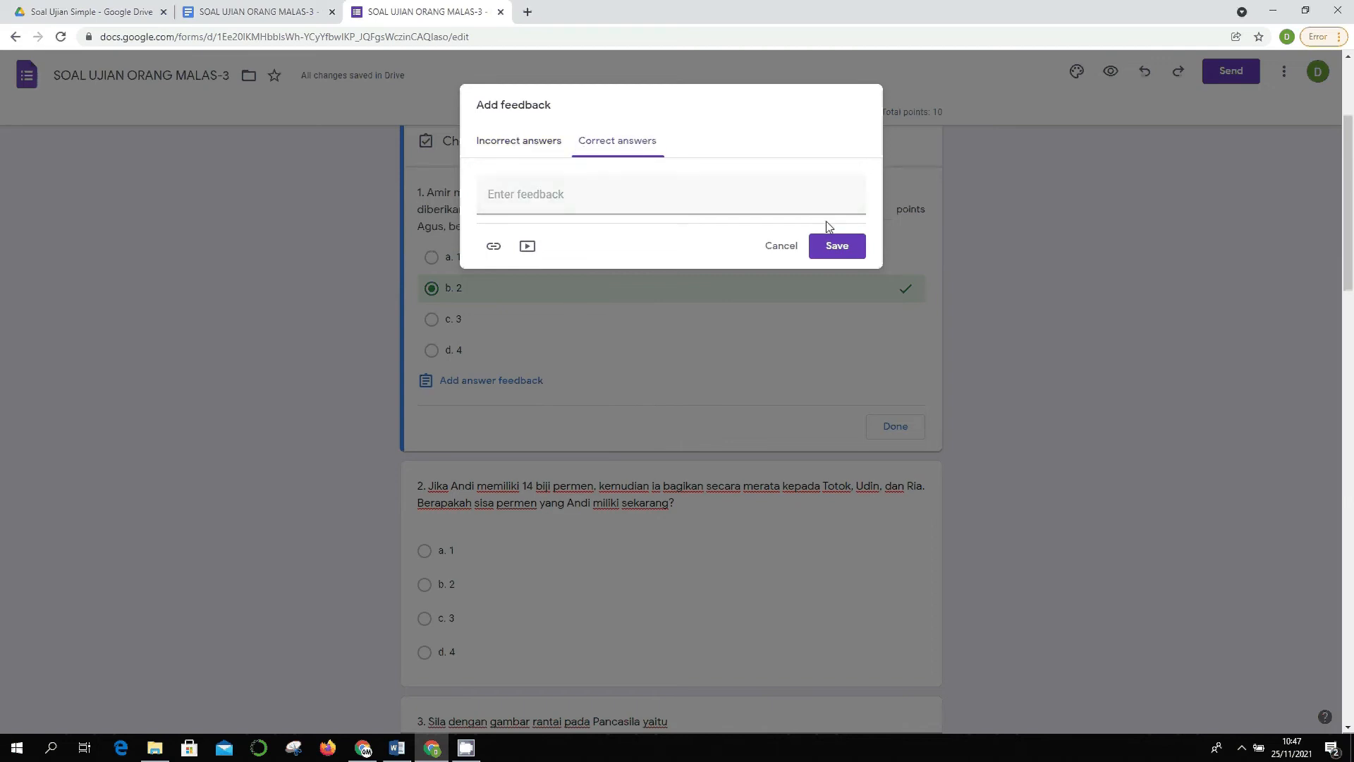
{"action": "left_click", "coordinate": [556, 201]}
{"action": "left_click", "coordinate": [525, 150]}
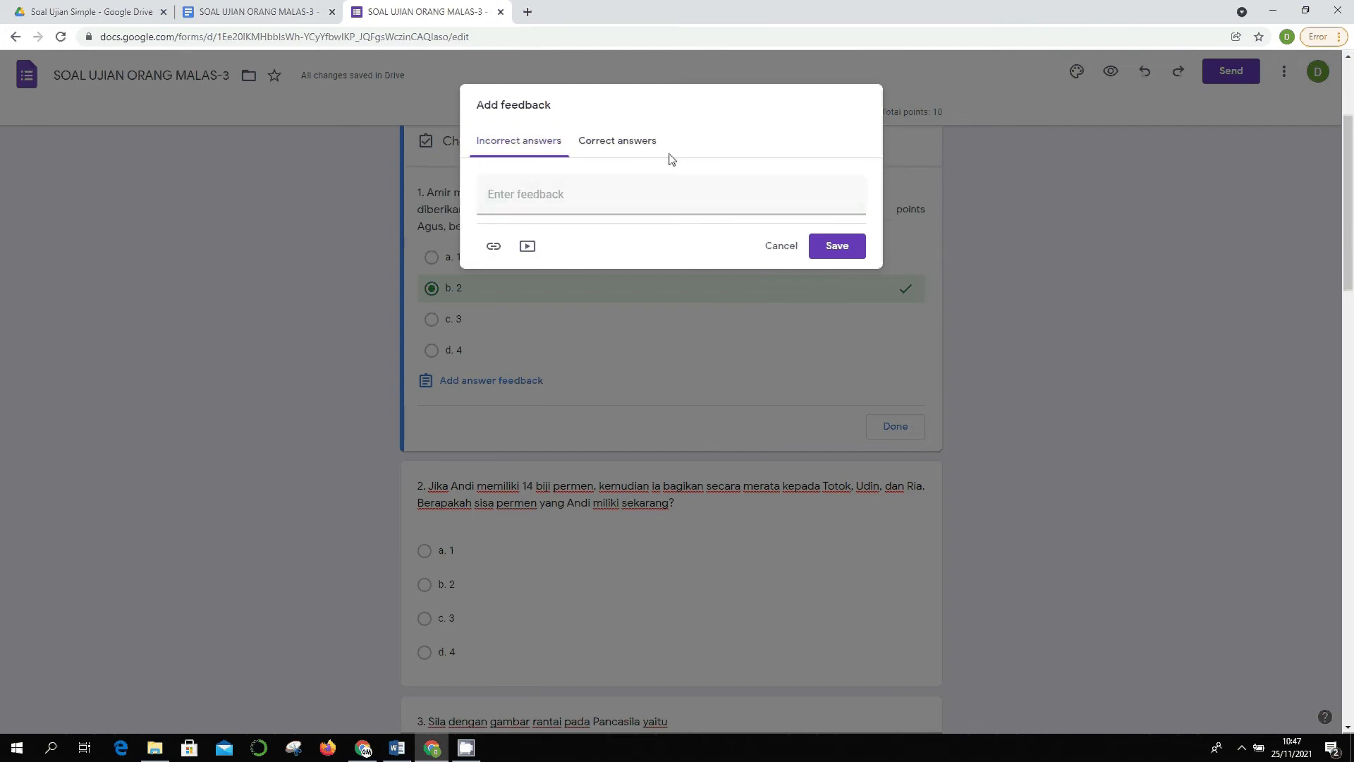
- Cancel the empty feedback and finish question 1's answer key with b. 2 correct
{"action": "left_click", "coordinate": [782, 247]}
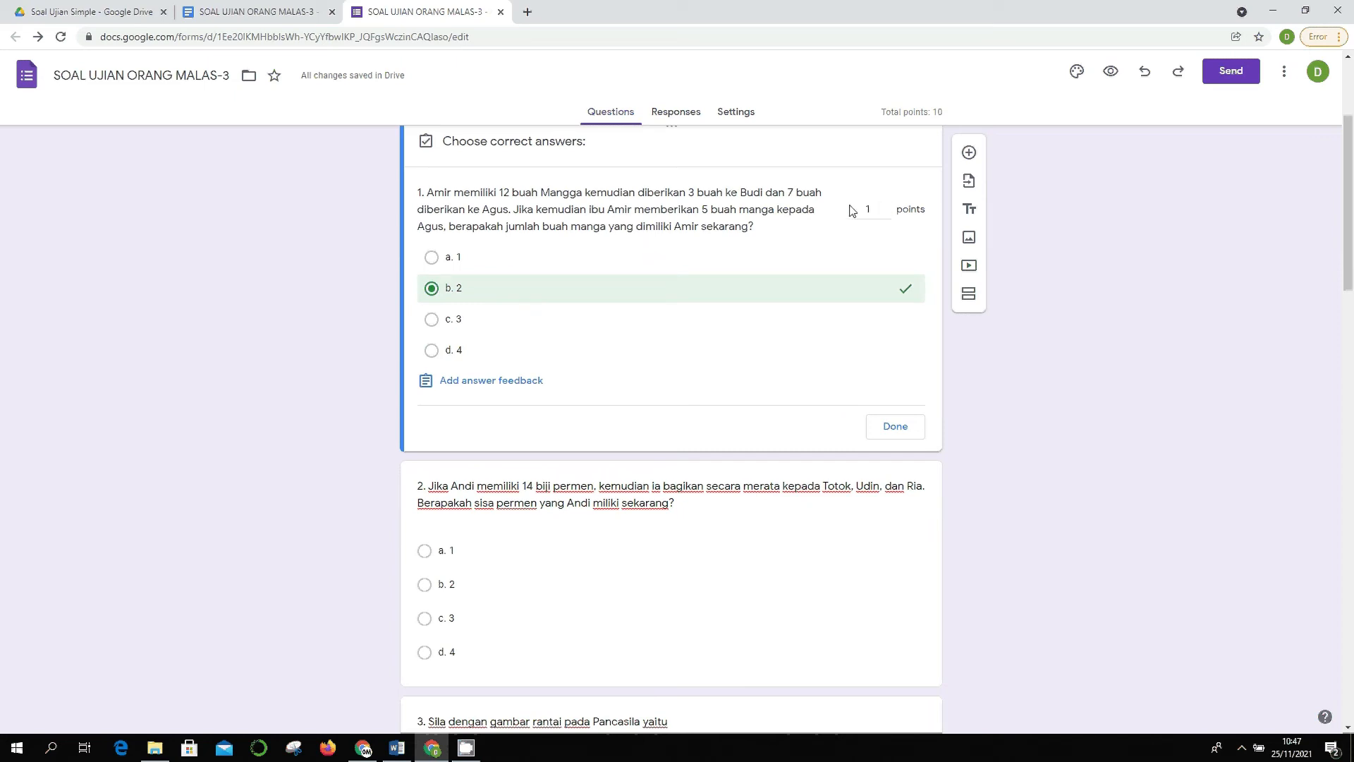
{"action": "left_click", "coordinate": [907, 427]}
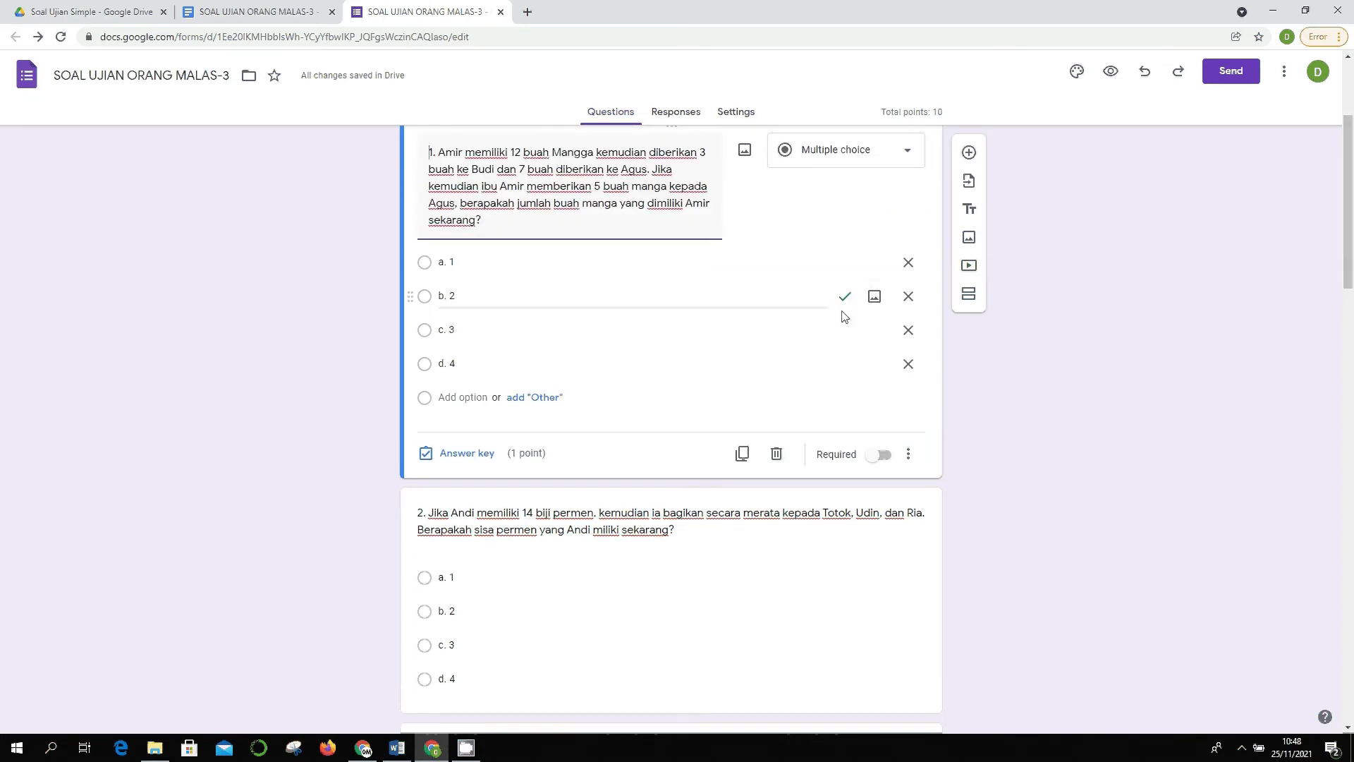
{"action": "scroll", "coordinate": [1014, 378], "scroll_direction": "down", "scroll_amount": 7}
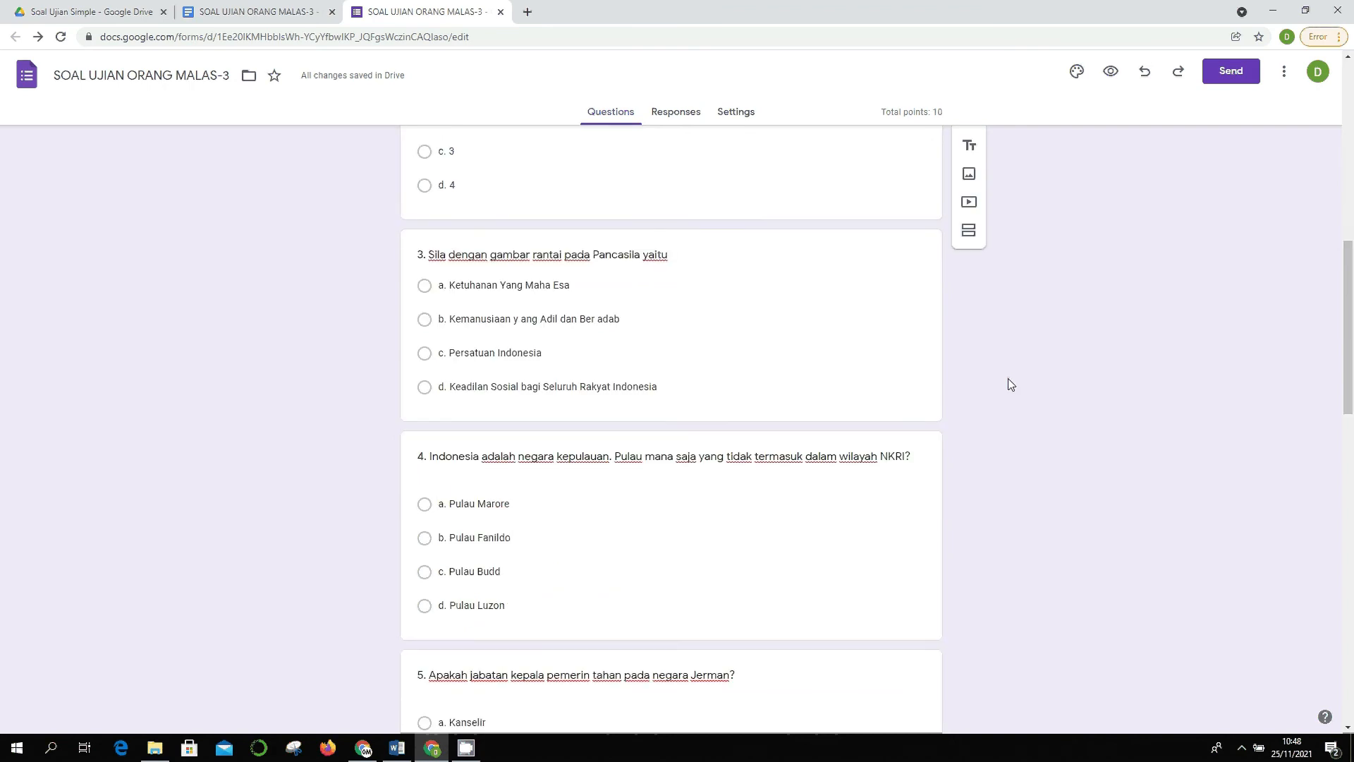
{"action": "scroll", "coordinate": [569, 400], "scroll_direction": "up", "scroll_amount": 4}
- Set answer keys: b. 2 for question 2 and option b for question 3
{"action": "left_click", "coordinate": [568, 400]}
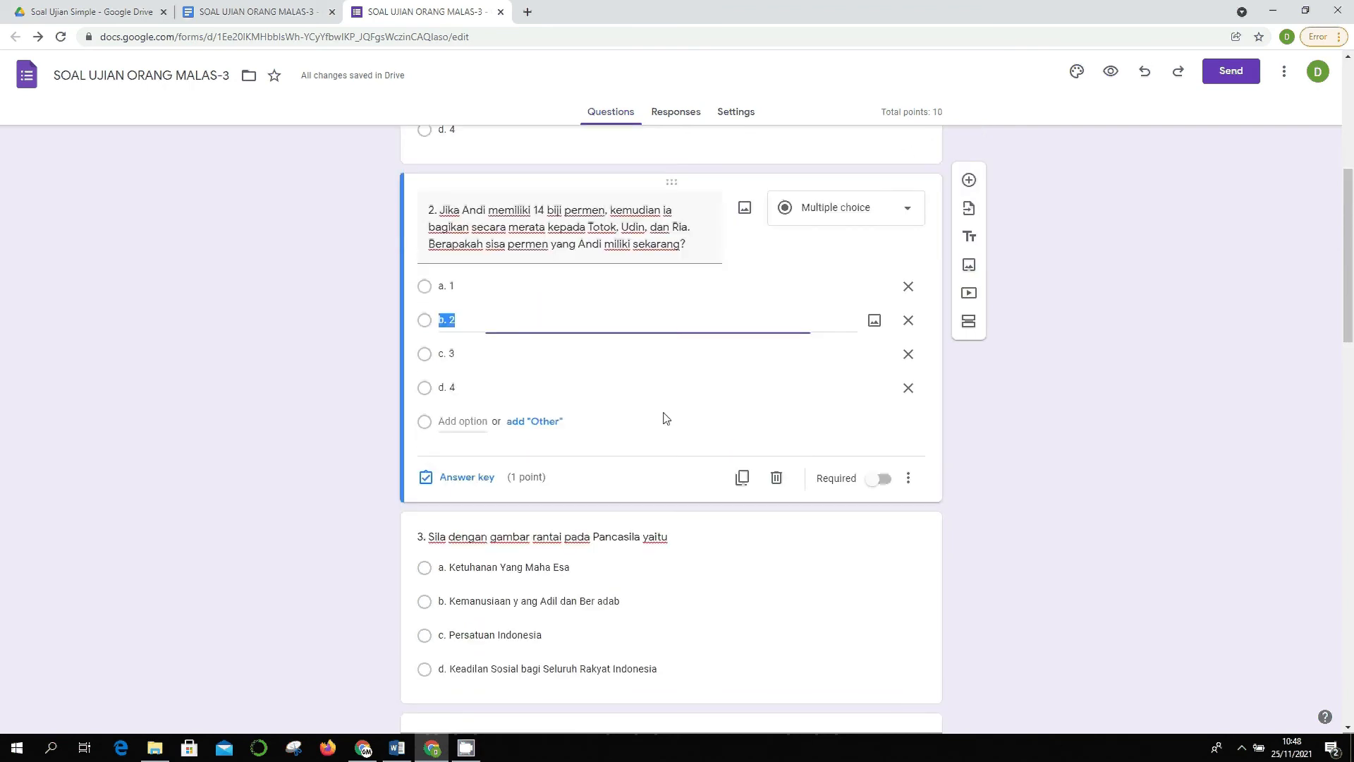
{"action": "left_click", "coordinate": [468, 478]}
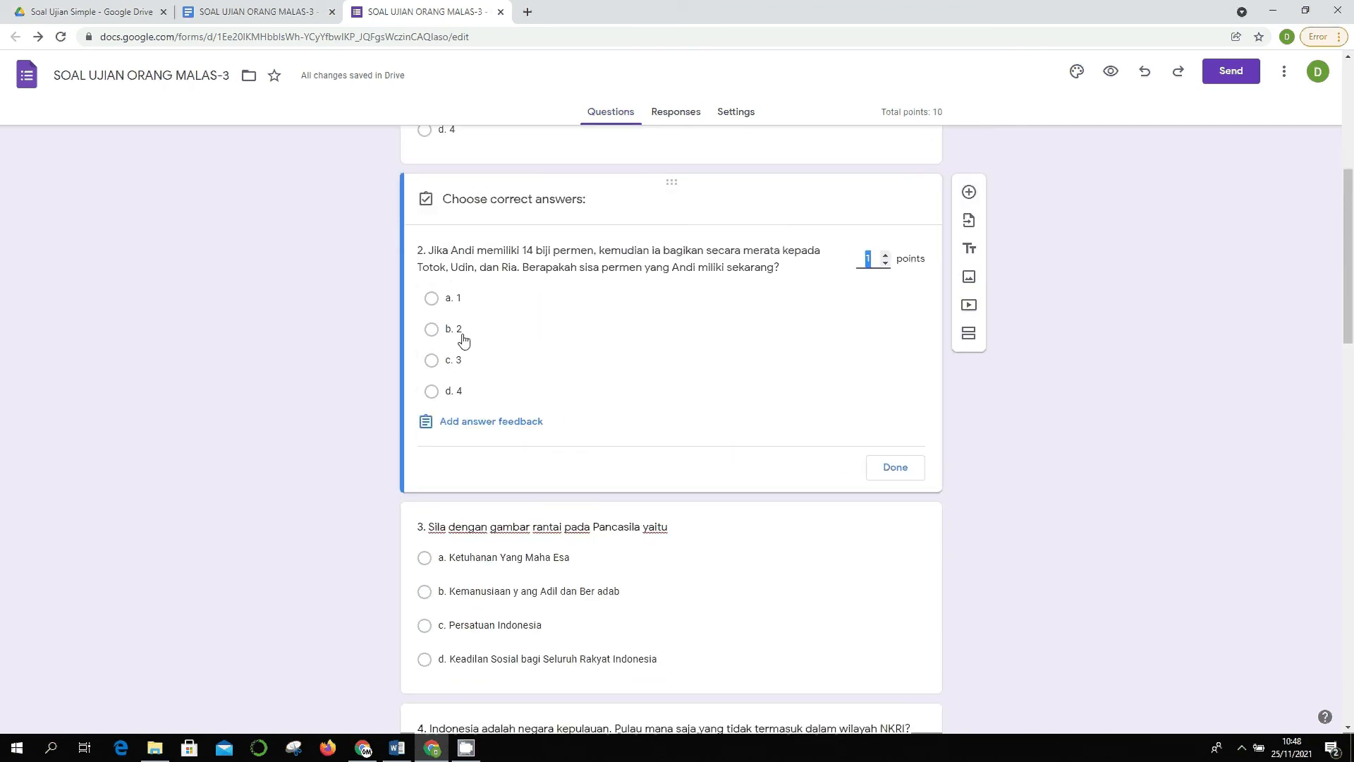
{"action": "left_click", "coordinate": [502, 340]}
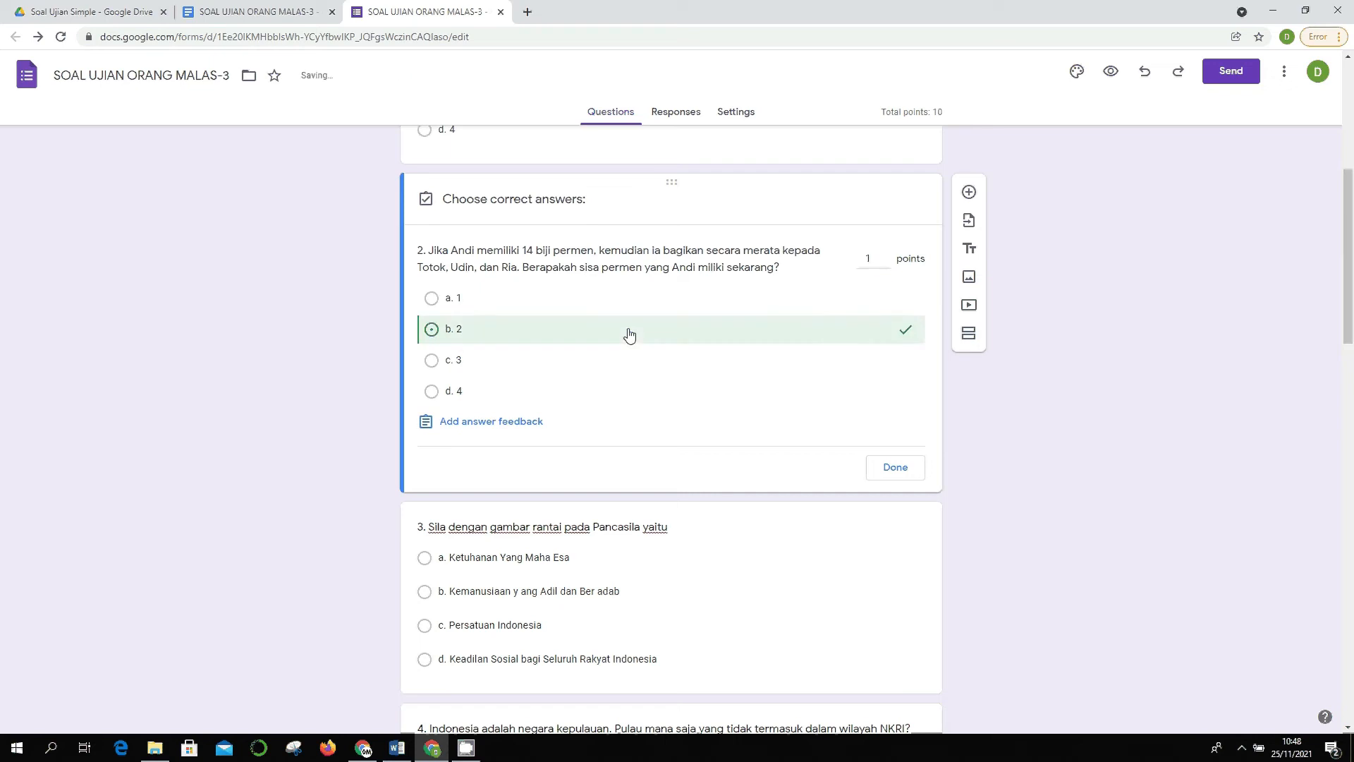
{"action": "left_click", "coordinate": [896, 468]}
{"action": "scroll", "coordinate": [858, 442], "scroll_direction": "down", "scroll_amount": 4}
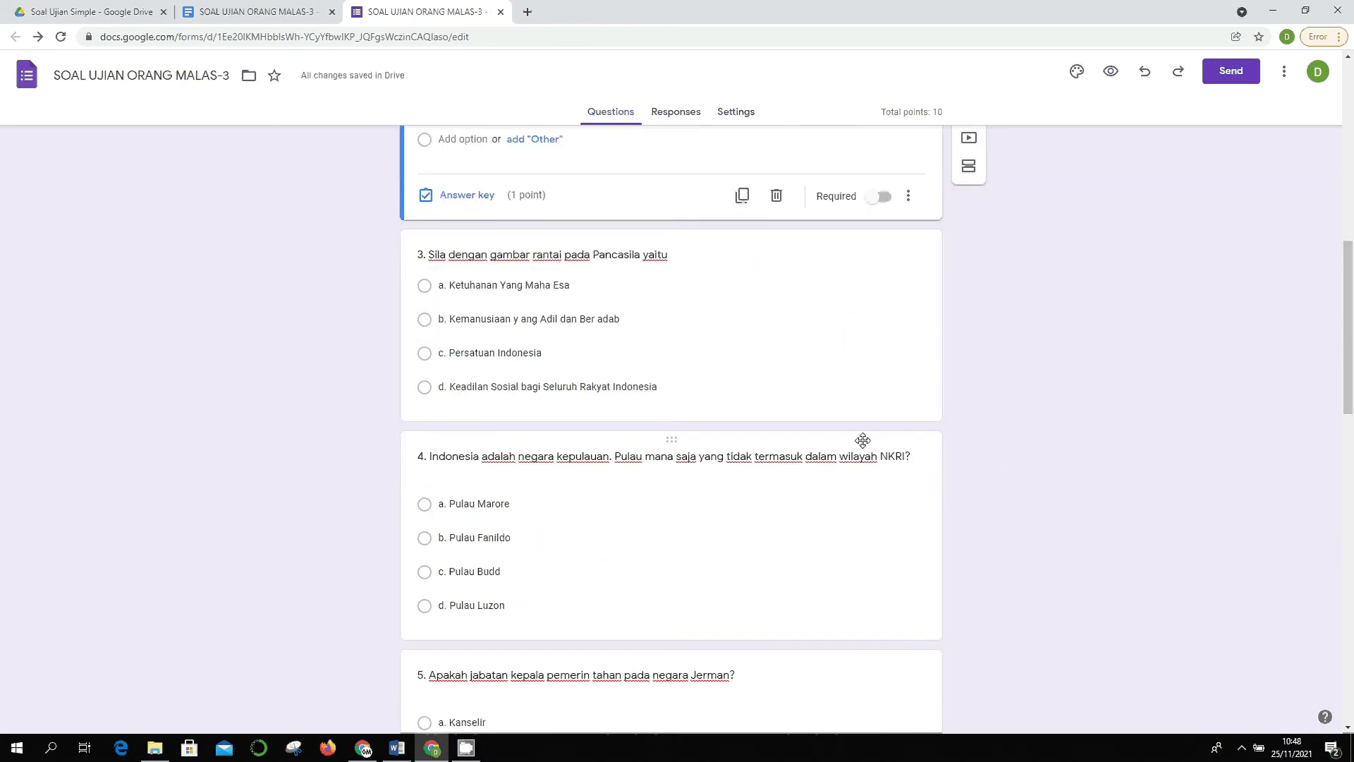
{"action": "left_click", "coordinate": [616, 337]}
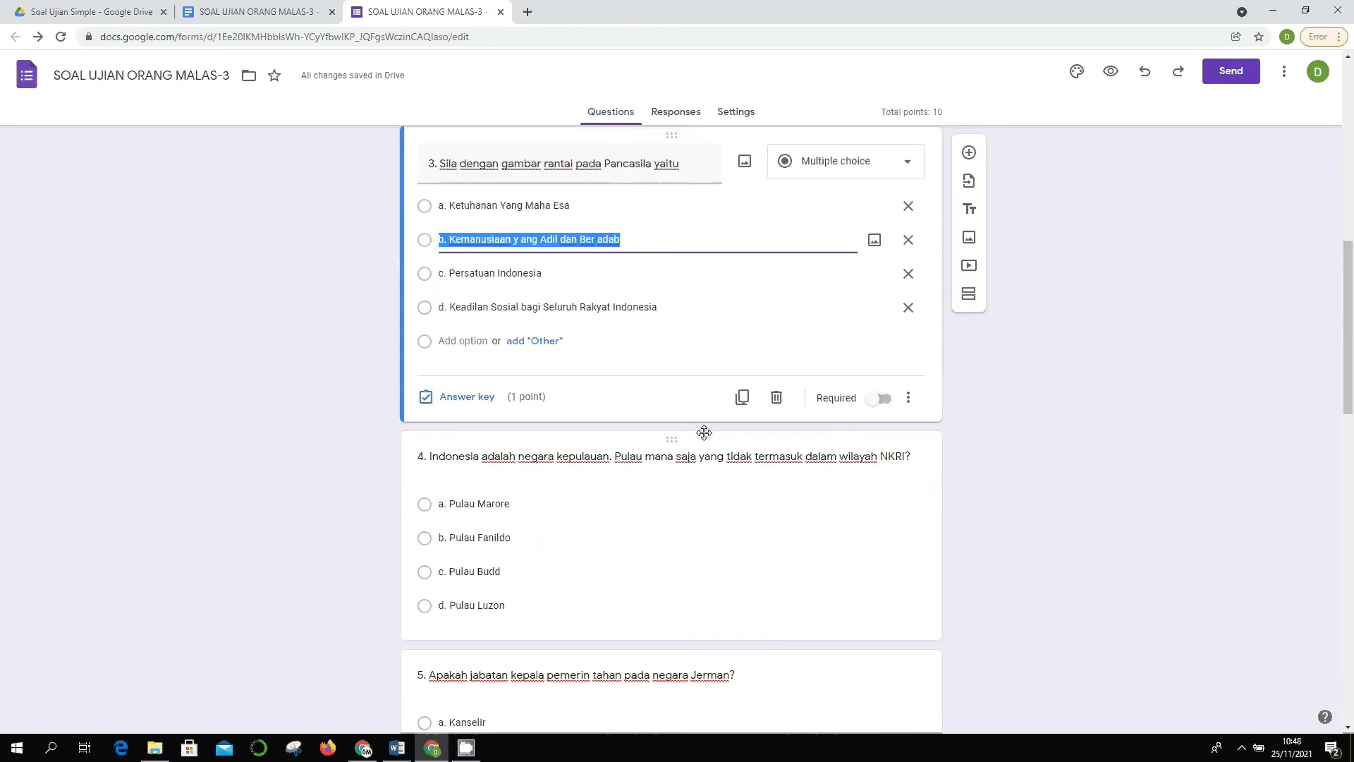
{"action": "left_click", "coordinate": [486, 388]}
{"action": "left_click", "coordinate": [663, 274]}
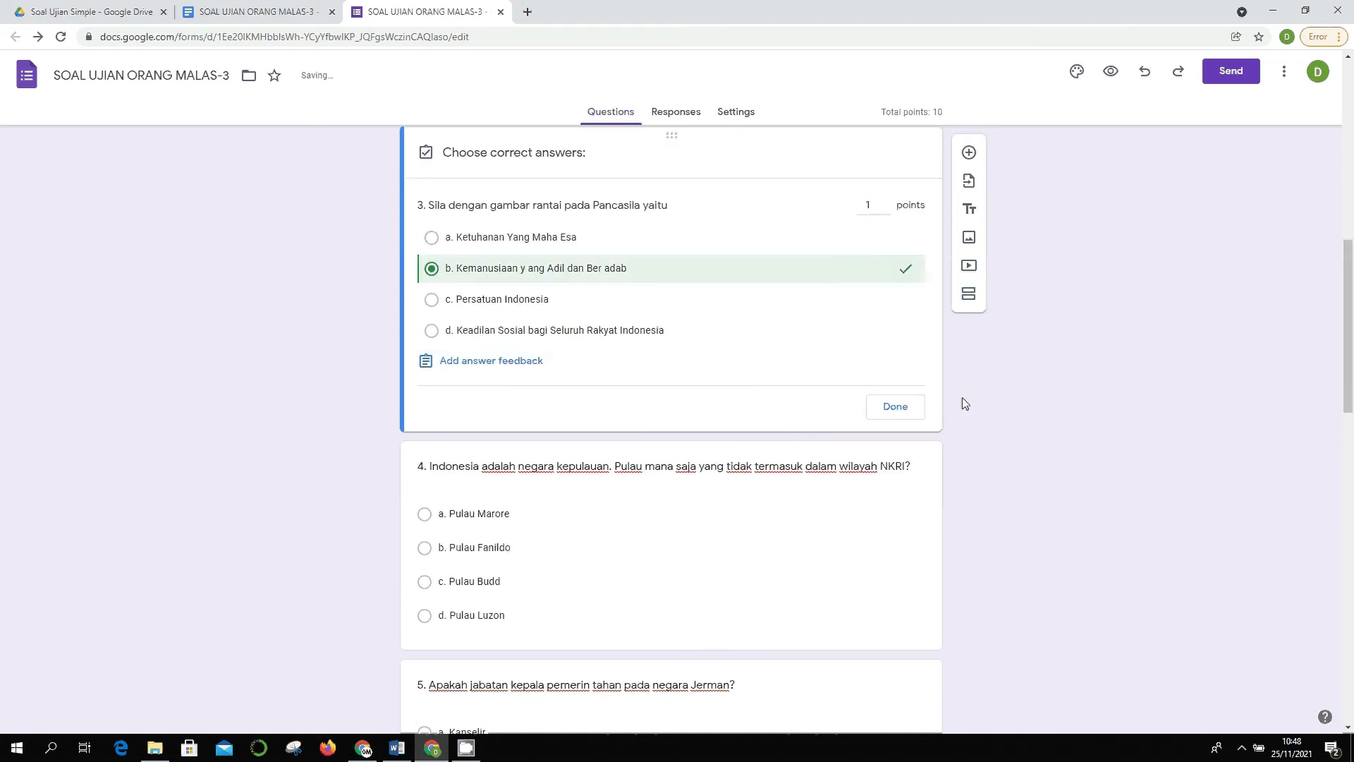
{"action": "left_click", "coordinate": [896, 407]}
{"action": "scroll", "coordinate": [520, 393], "scroll_direction": "down", "scroll_amount": 2}
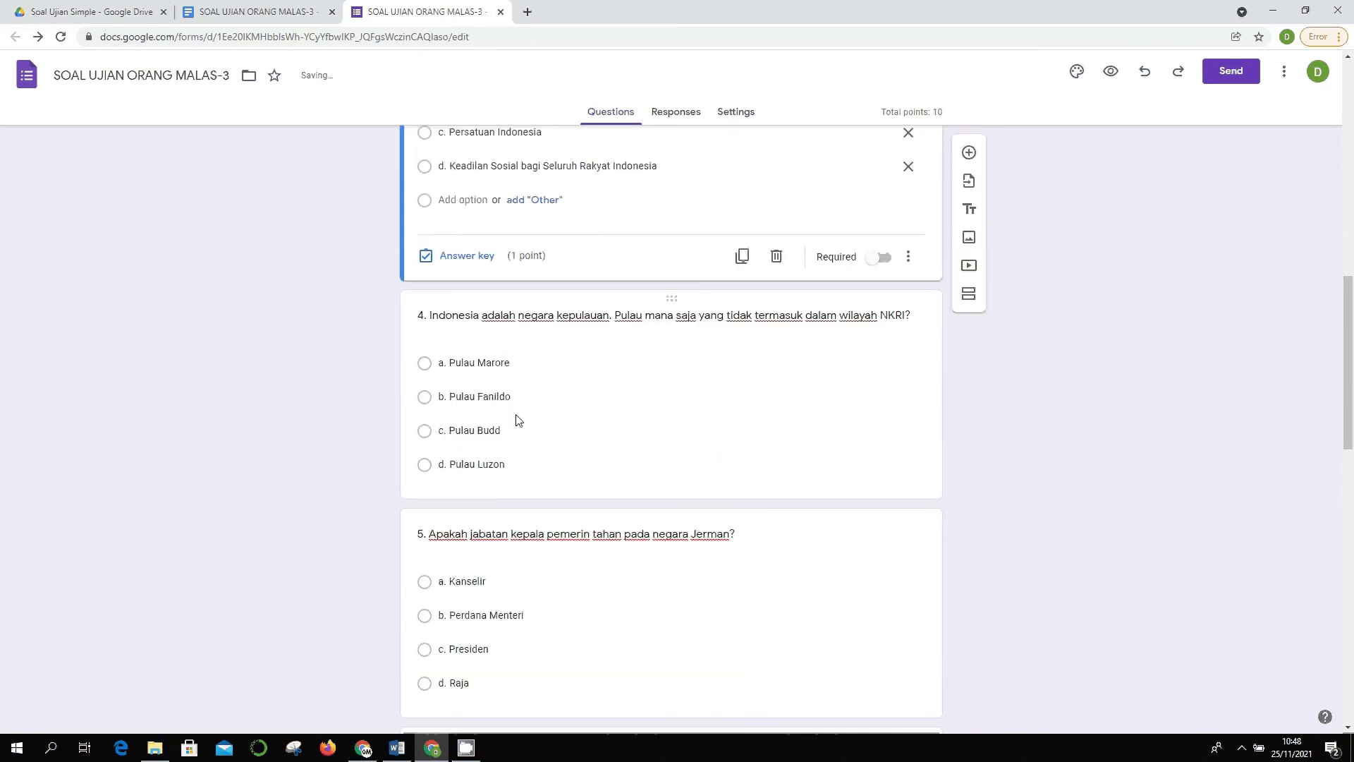
- Mark d. Pulau Luzon correct for question 4, leaving the question optional
{"action": "left_click", "coordinate": [490, 430]}
{"action": "left_click", "coordinate": [467, 474]}
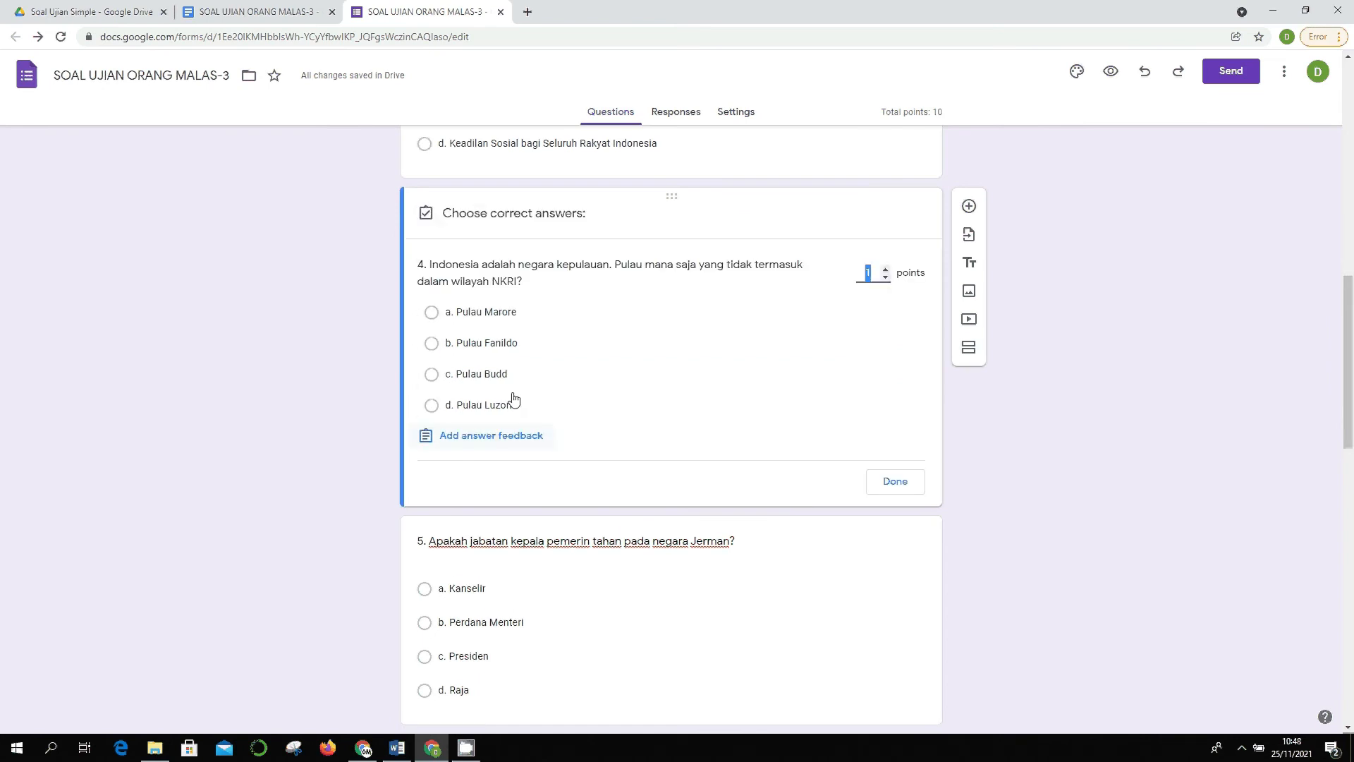
{"action": "left_click", "coordinate": [480, 405]}
{"action": "left_click", "coordinate": [896, 481]}
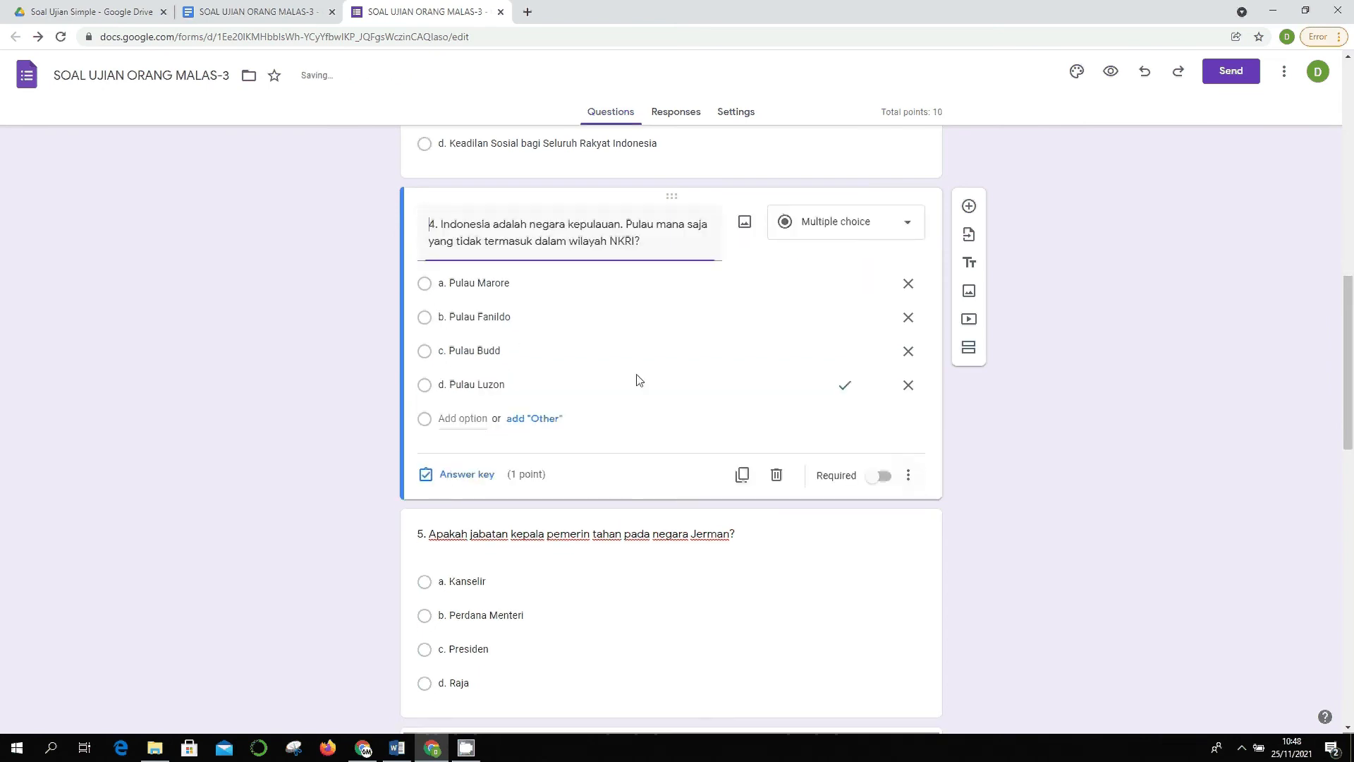
{"action": "scroll", "coordinate": [633, 376], "scroll_direction": "down", "scroll_amount": 3}
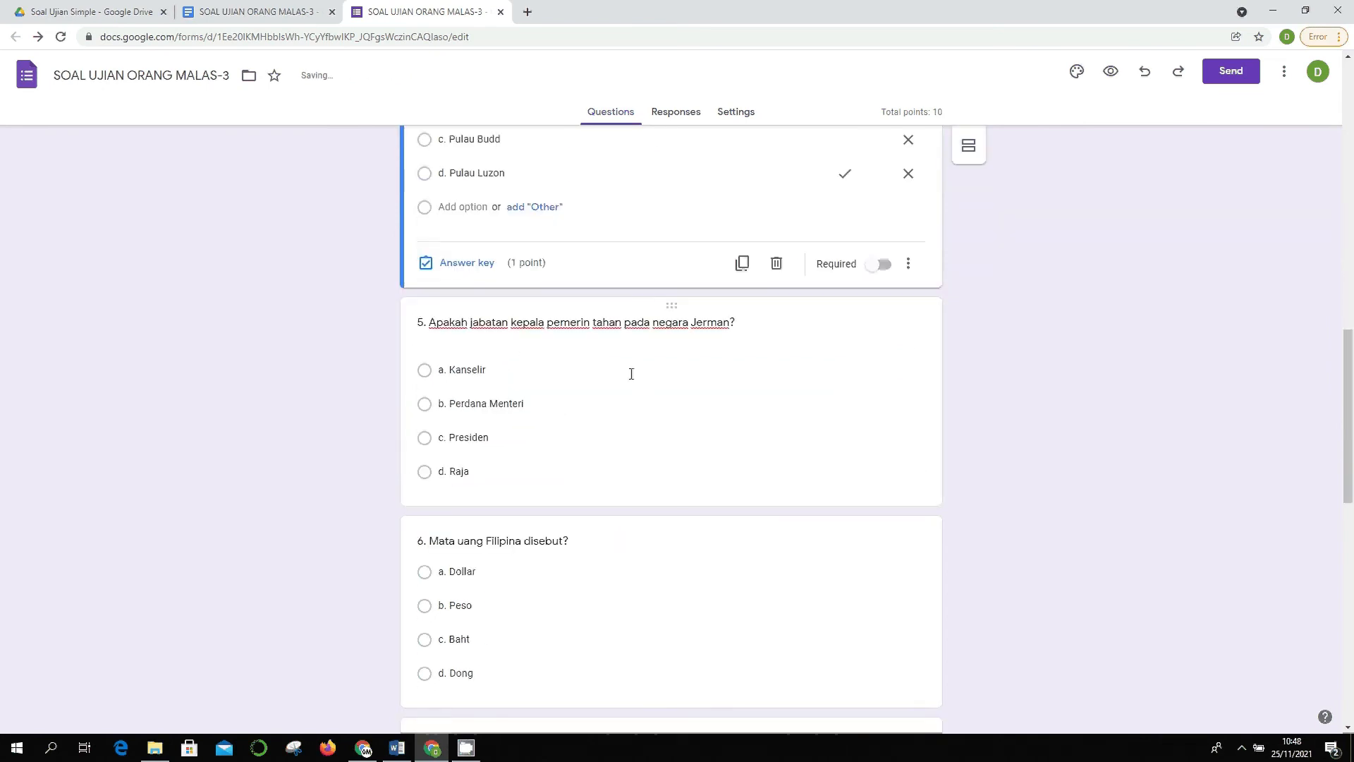
{"action": "left_click", "coordinate": [879, 269]}
{"action": "left_click", "coordinate": [881, 268]}
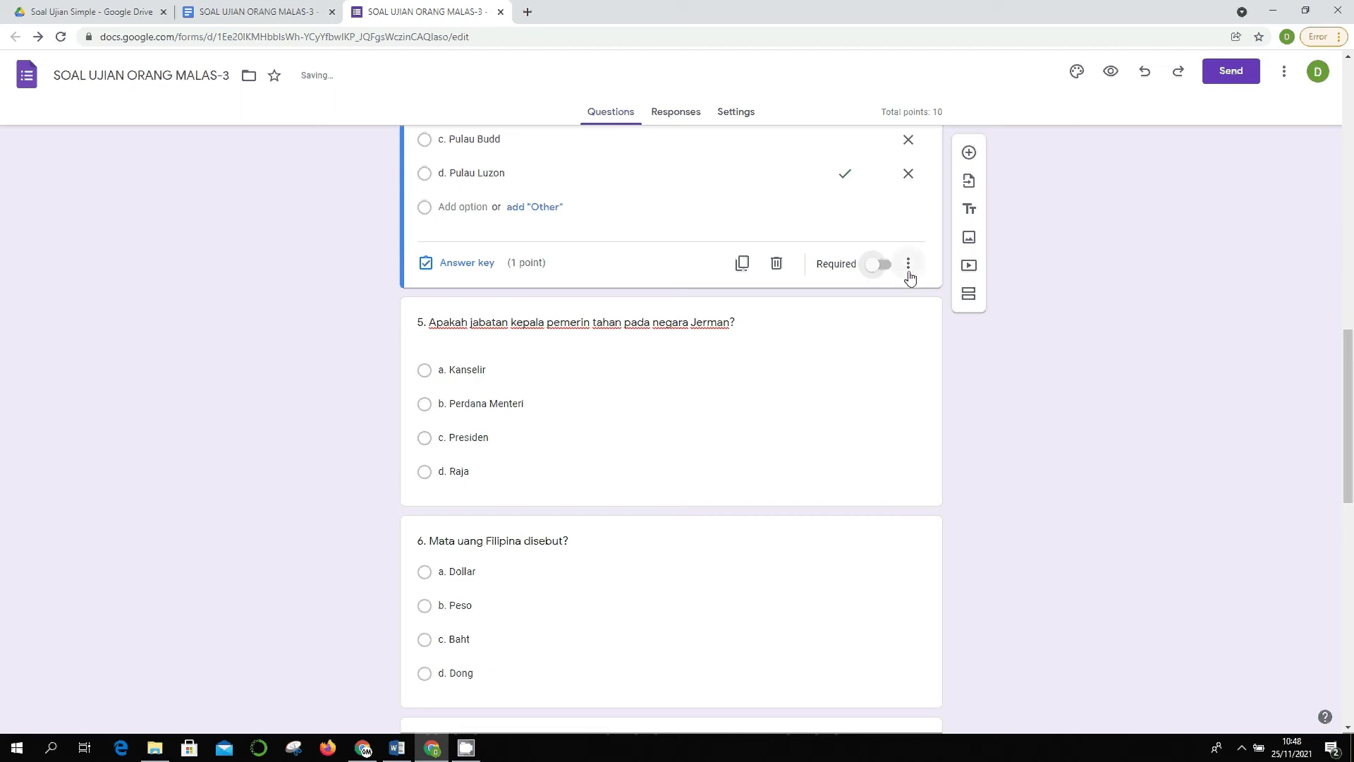
{"action": "scroll", "coordinate": [917, 311], "scroll_direction": "up", "scroll_amount": 1}
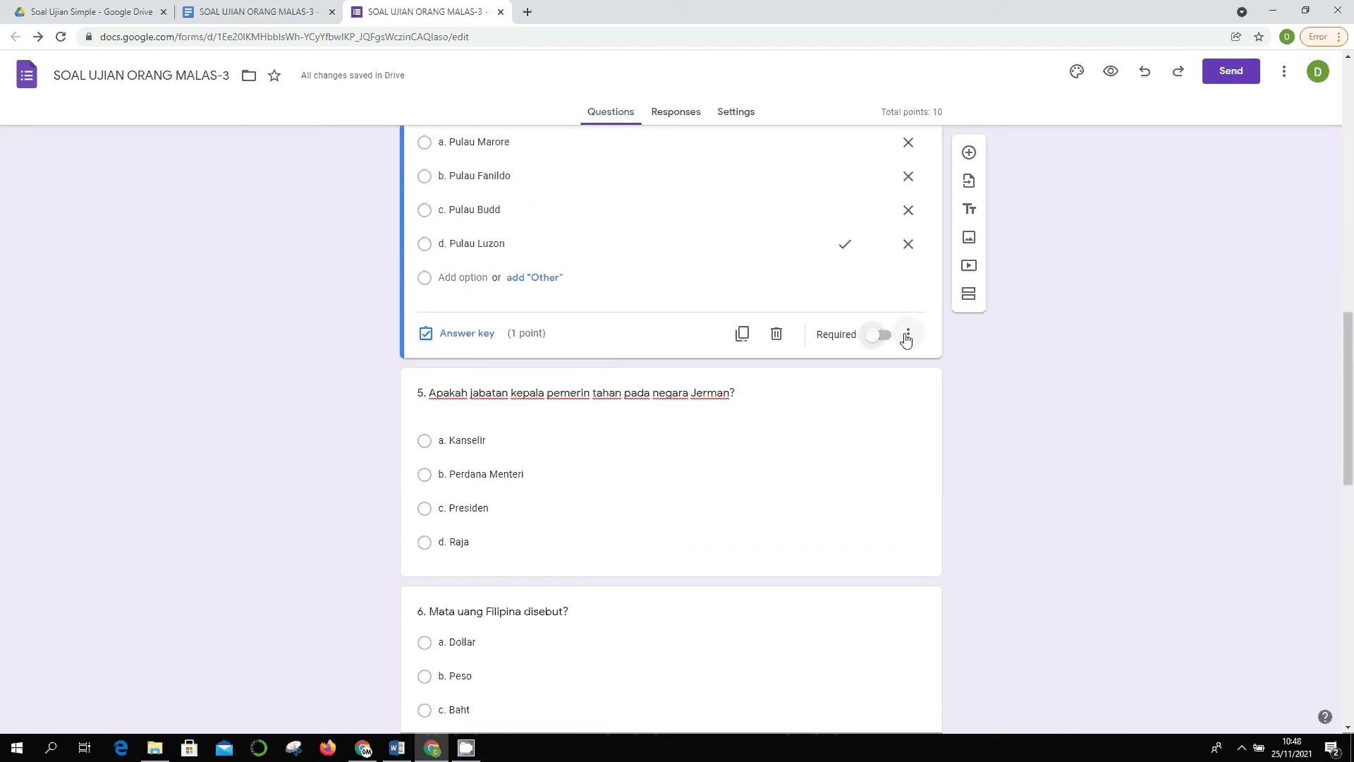
{"action": "left_click", "coordinate": [909, 333]}
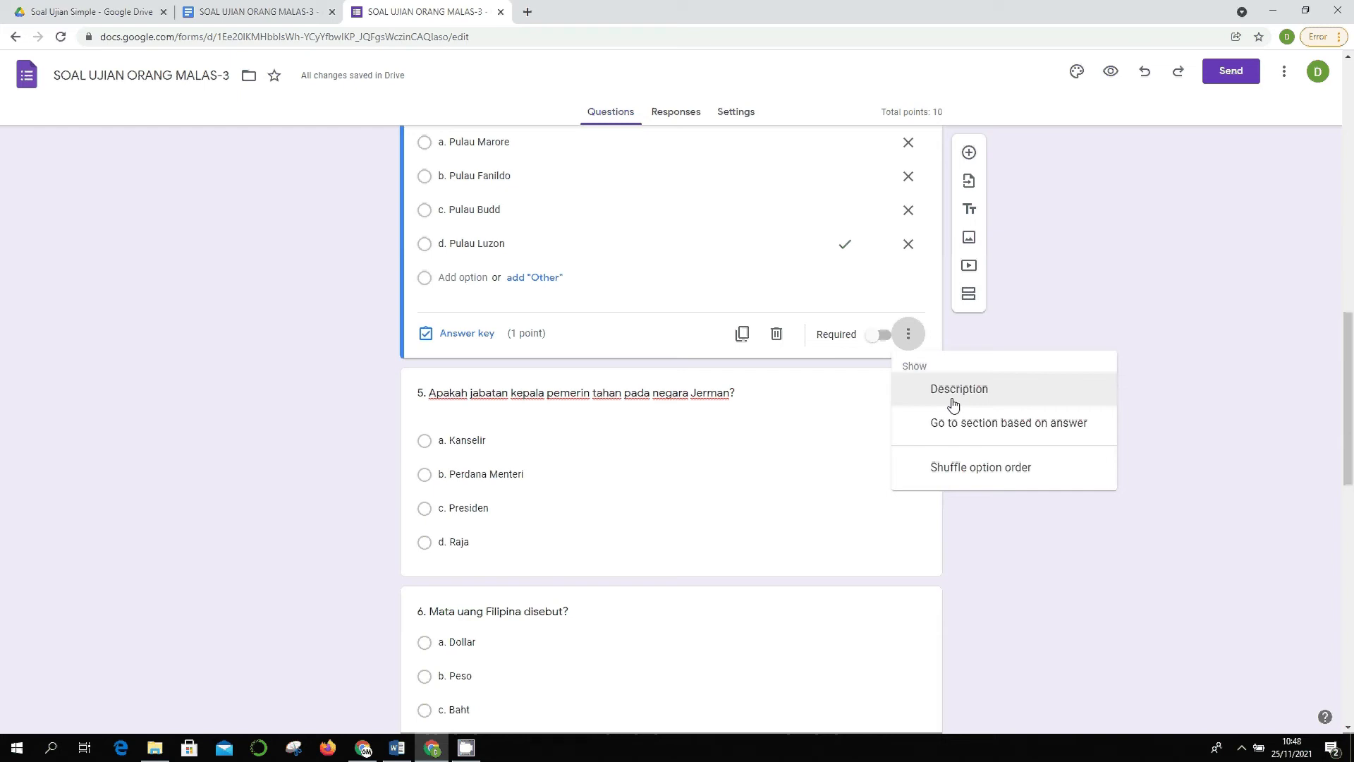
{"action": "scroll", "coordinate": [953, 406], "scroll_direction": "up", "scroll_amount": 1}
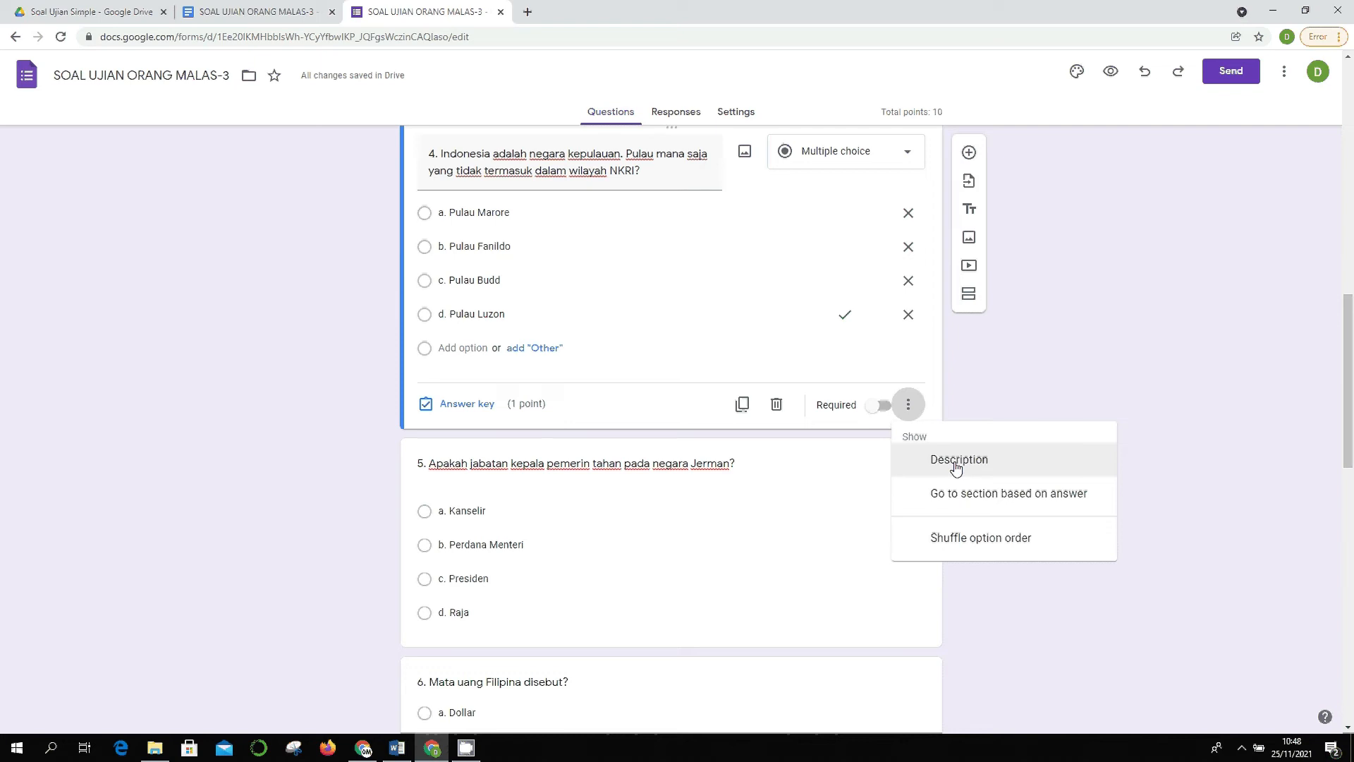
{"action": "left_click", "coordinate": [956, 460]}
{"action": "scroll", "coordinate": [602, 269], "scroll_direction": "up", "scroll_amount": 2}
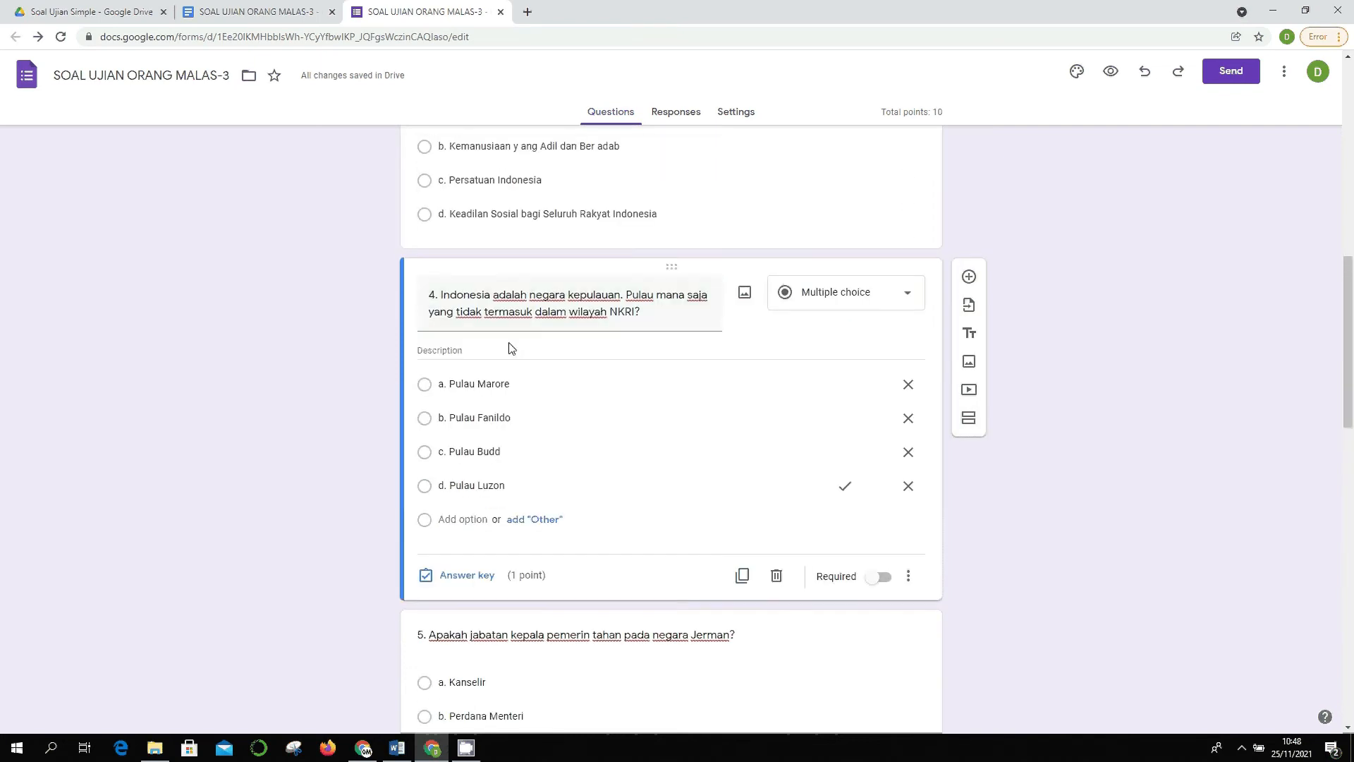
{"action": "left_click", "coordinate": [909, 576]}
{"action": "scroll", "coordinate": [929, 573], "scroll_direction": "down", "scroll_amount": 3}
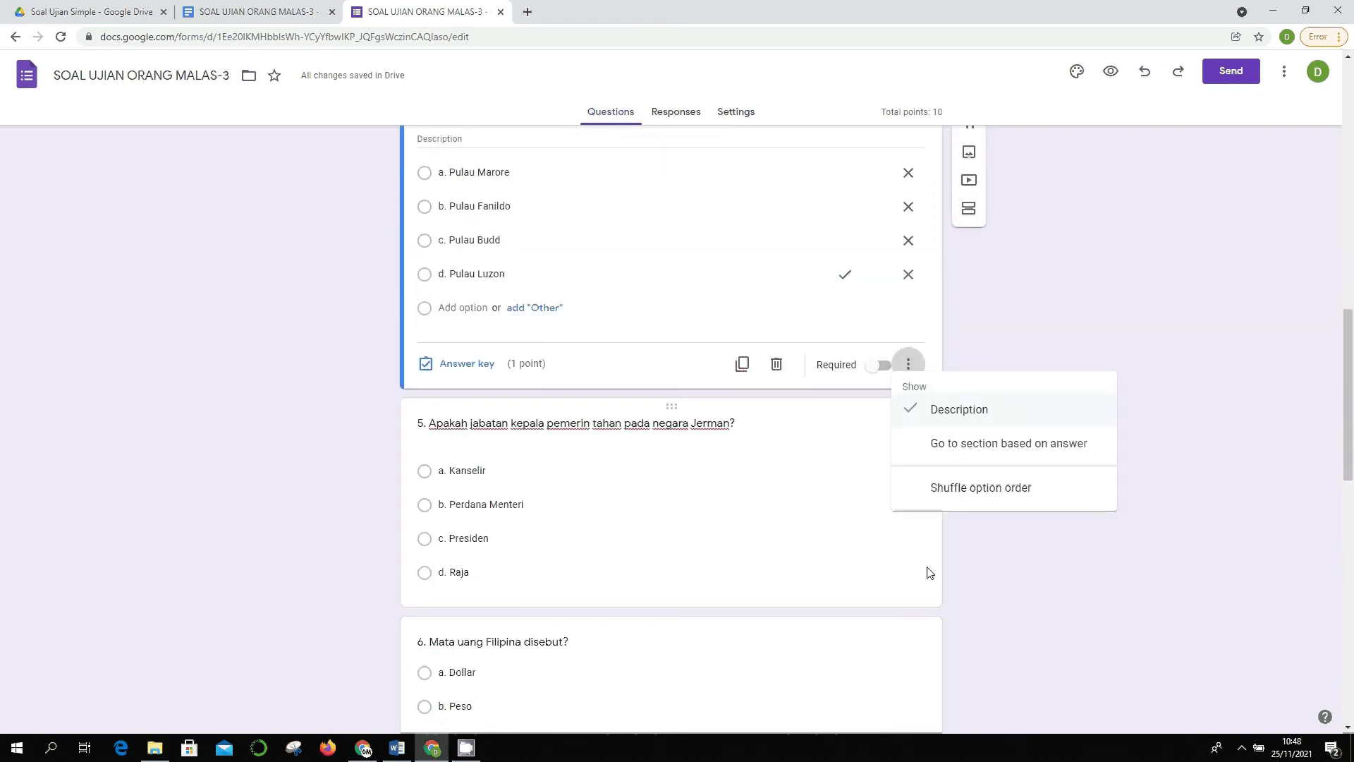
{"action": "left_click", "coordinate": [938, 409]}
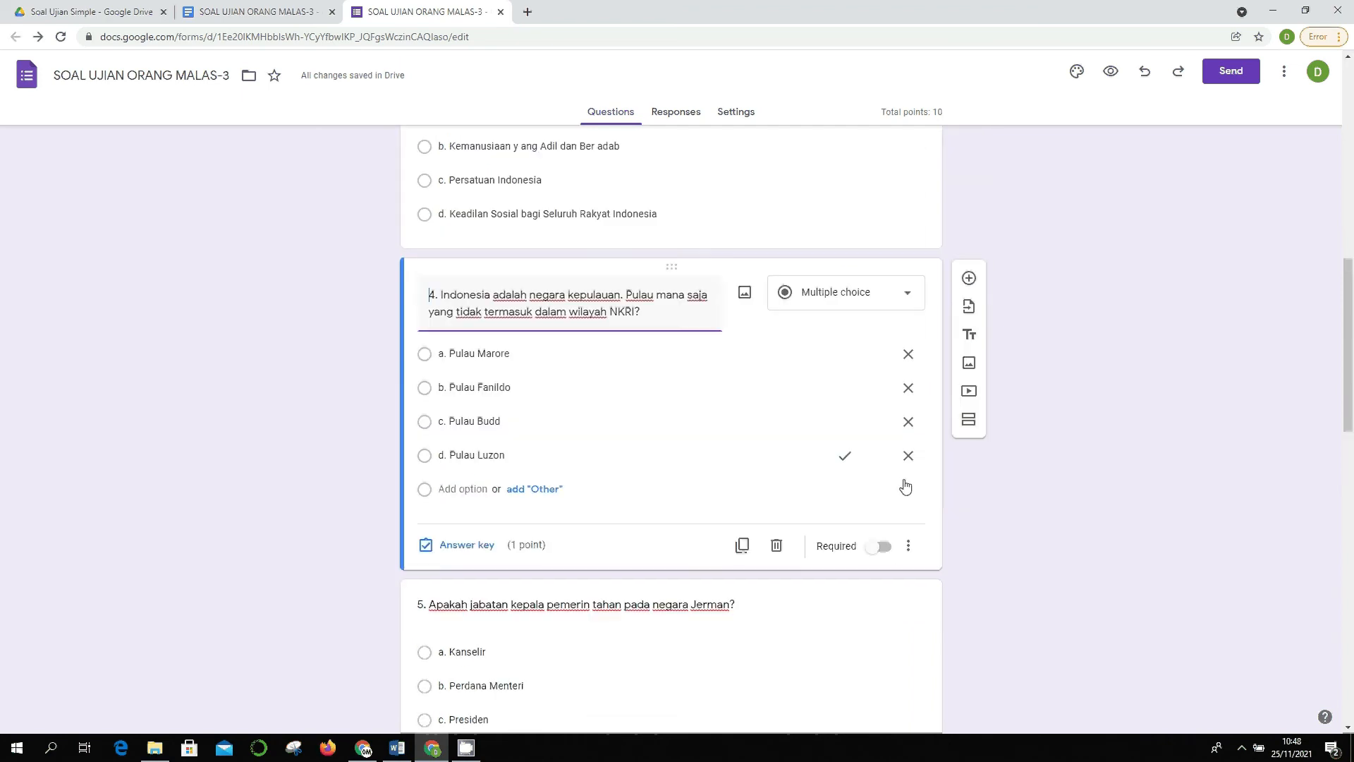
{"action": "left_click", "coordinate": [908, 546]}
{"action": "scroll", "coordinate": [1008, 610], "scroll_direction": "down", "scroll_amount": 1}
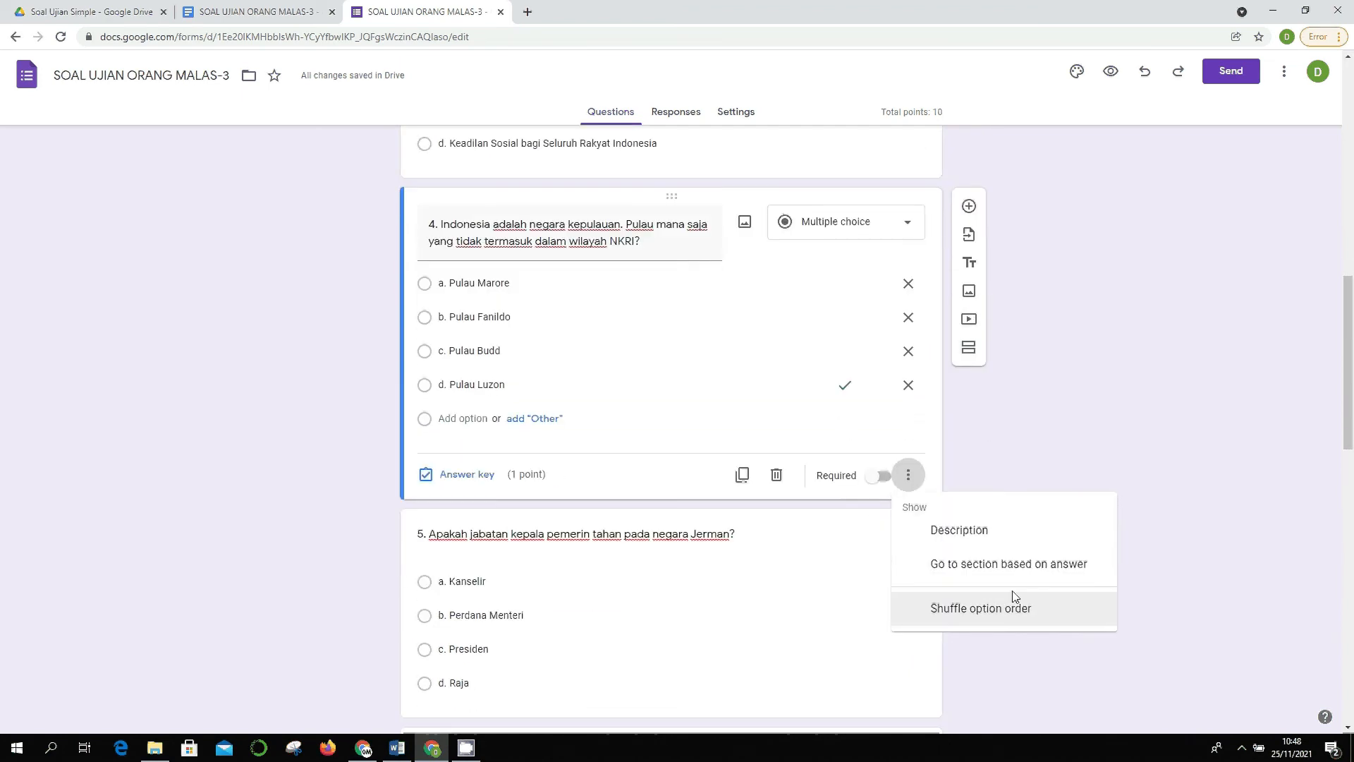
{"action": "scroll", "coordinate": [1013, 589], "scroll_direction": "down", "scroll_amount": 1}
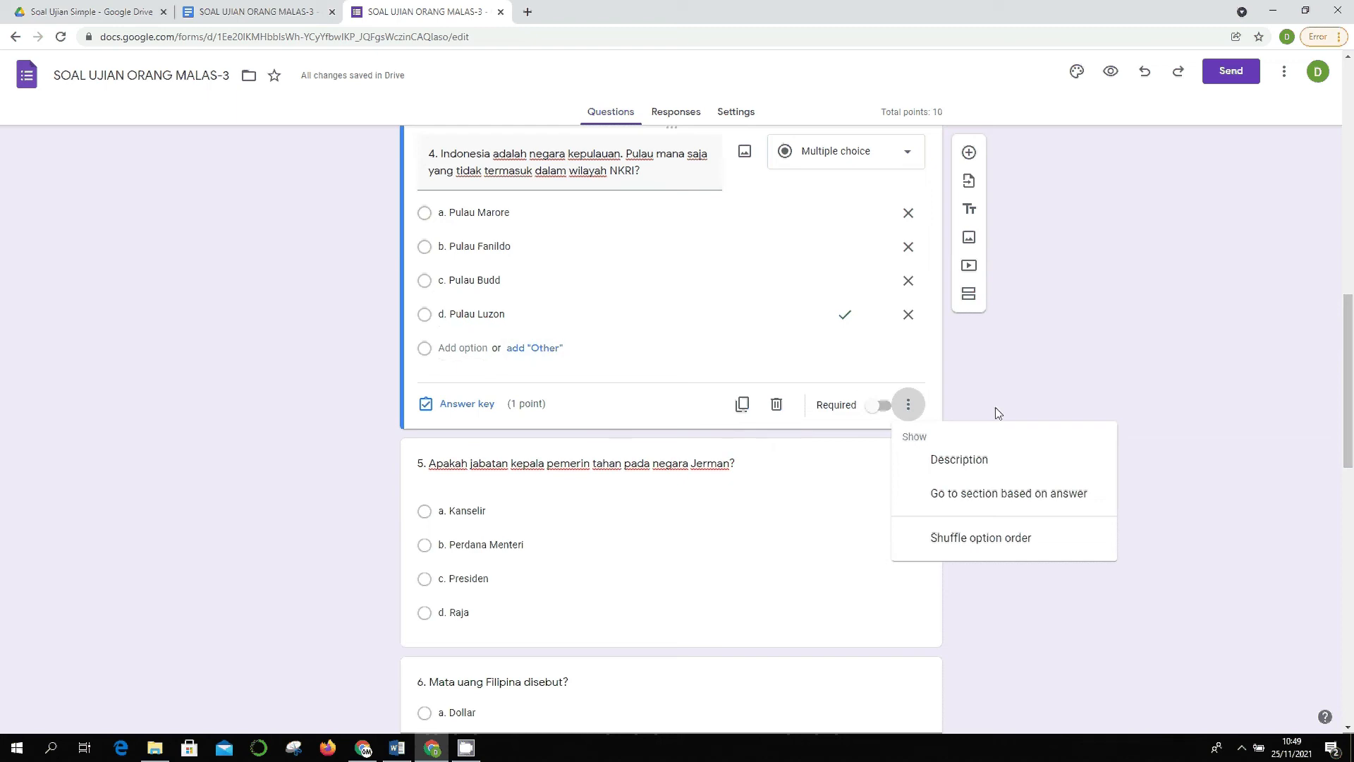
{"action": "scroll", "coordinate": [993, 409], "scroll_direction": "up", "scroll_amount": 2}
{"action": "scroll", "coordinate": [989, 409], "scroll_direction": "down", "scroll_amount": 6}
- Mark a. Kanselir as question 5's correct answer, closing the feedback editor unused
{"action": "scroll", "coordinate": [753, 398], "scroll_direction": "up", "scroll_amount": 2}
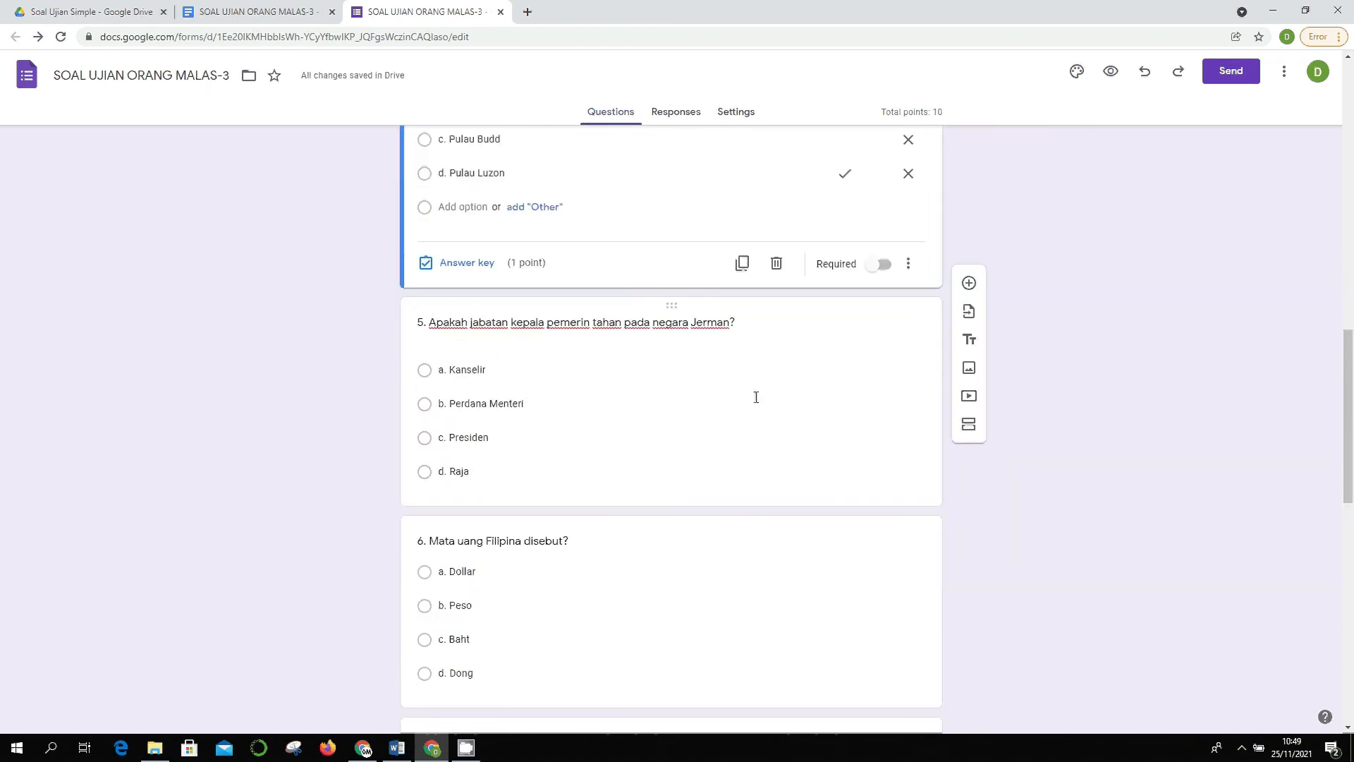
{"action": "left_click", "coordinate": [621, 418]}
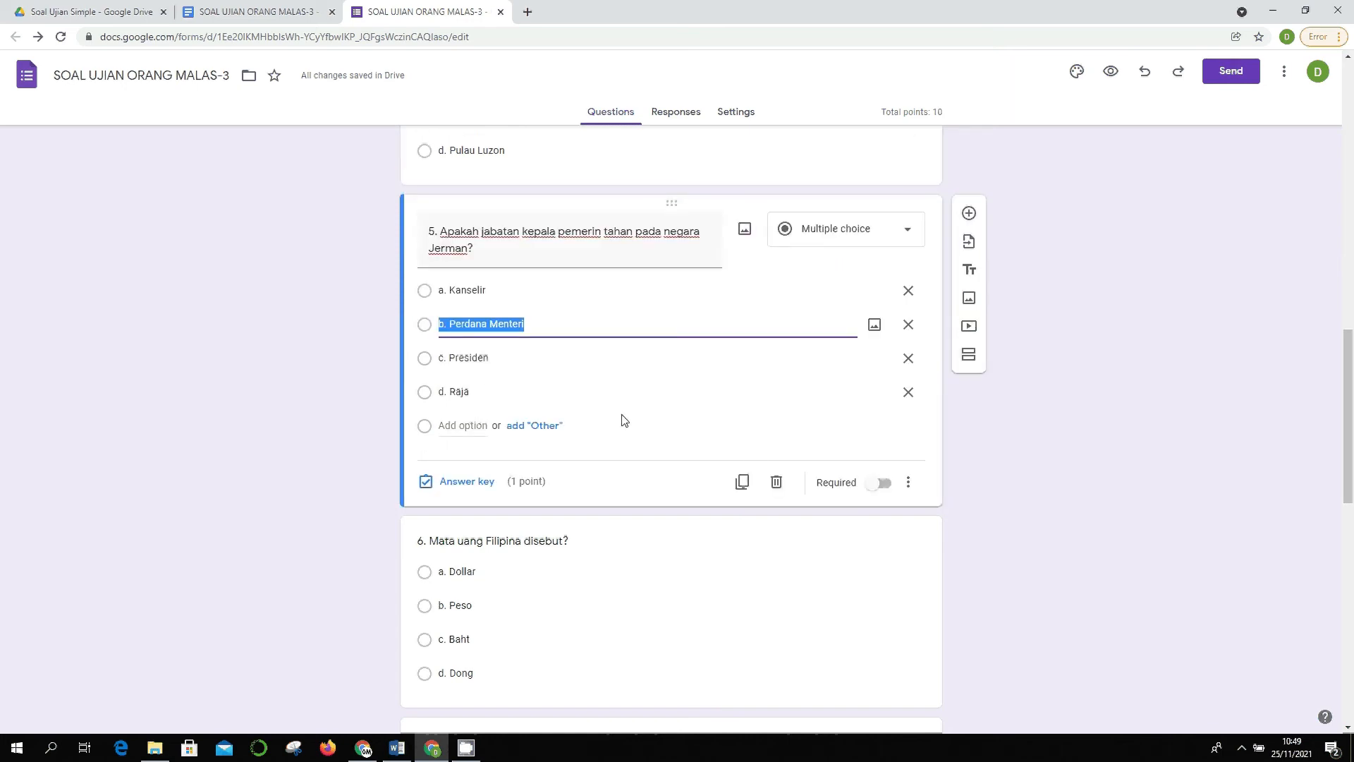
{"action": "left_click", "coordinate": [459, 481]}
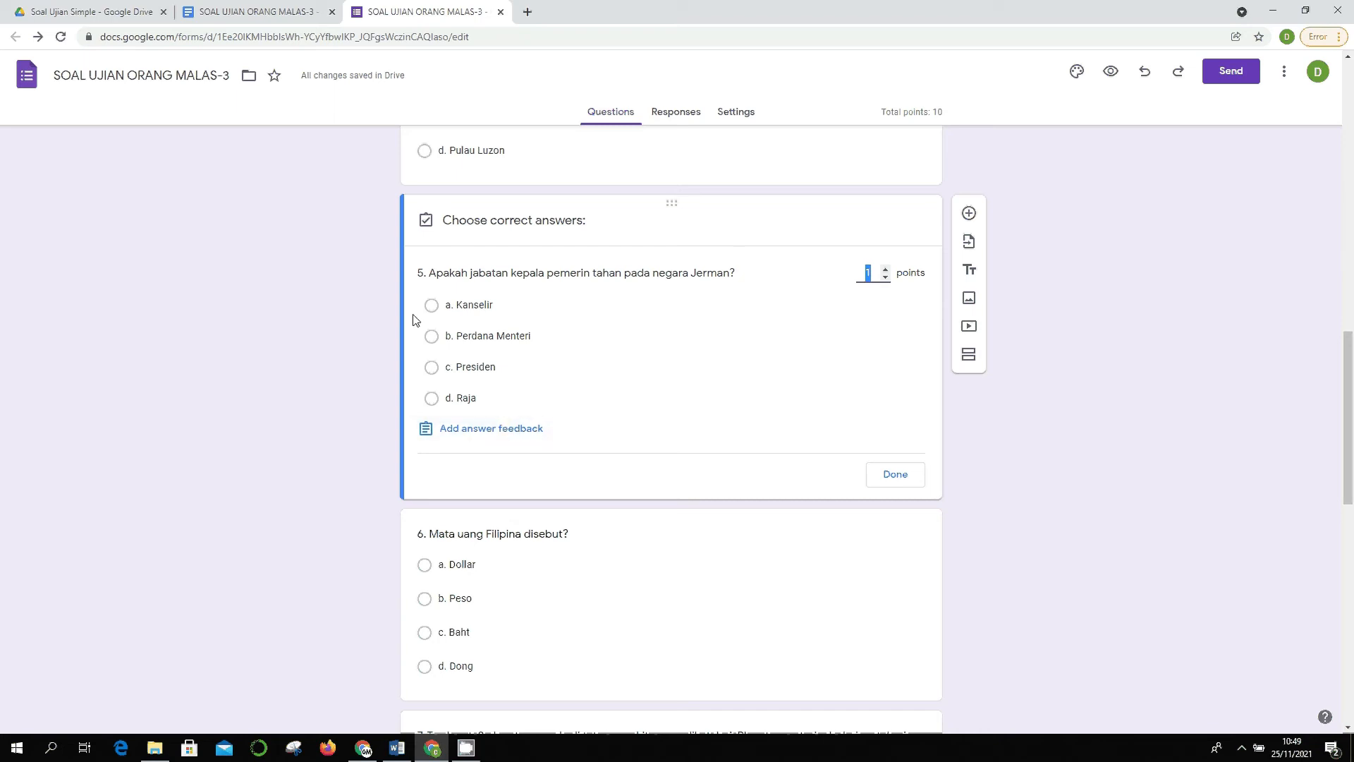
{"action": "left_click", "coordinate": [508, 432]}
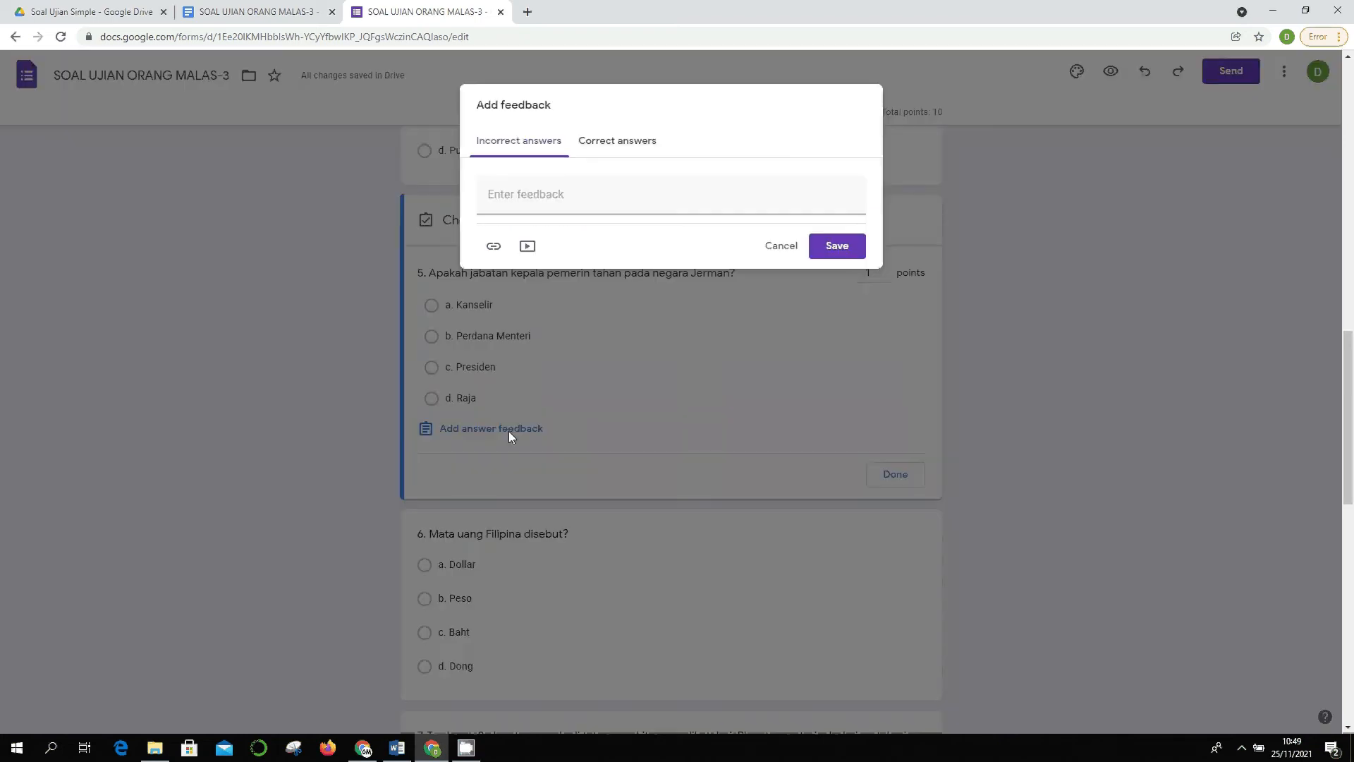
{"action": "left_click", "coordinate": [780, 251]}
{"action": "left_click", "coordinate": [509, 307]}
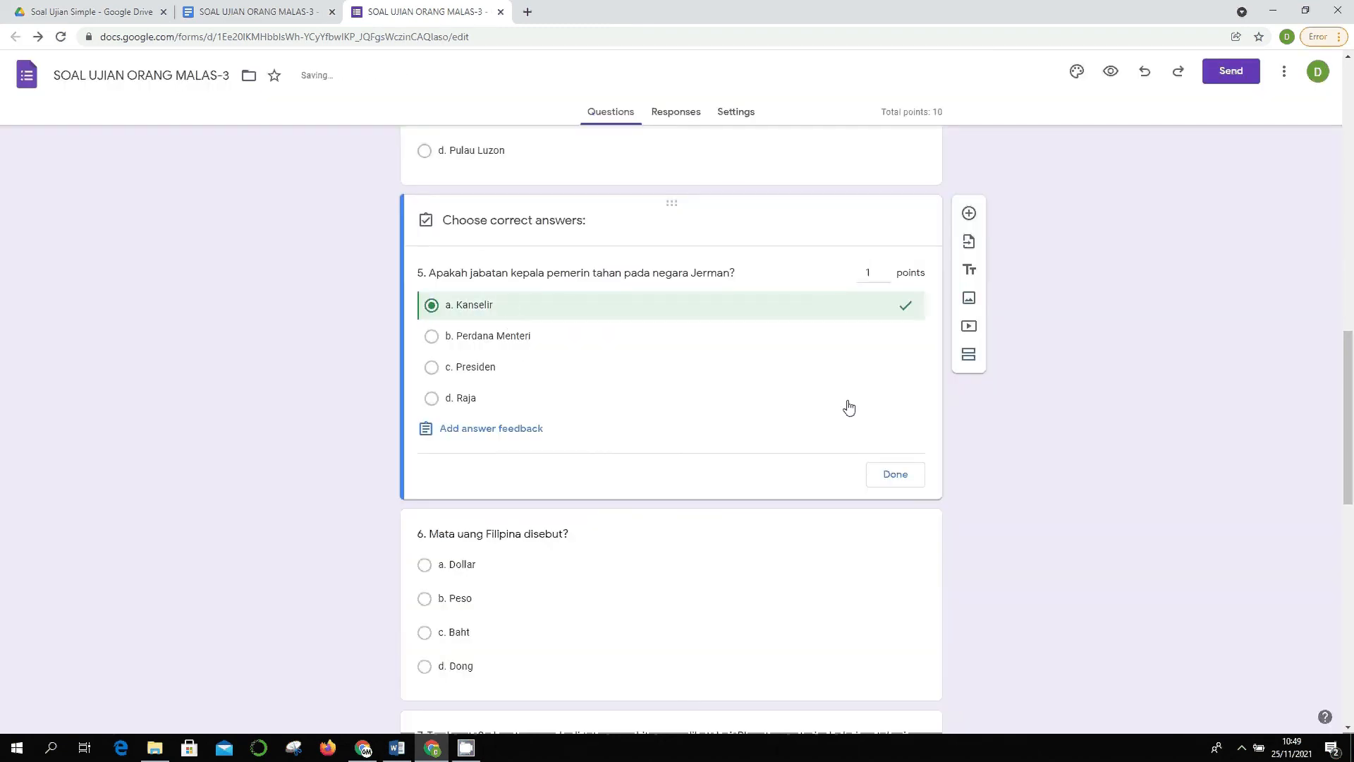
{"action": "left_click", "coordinate": [895, 474]}
{"action": "scroll", "coordinate": [929, 463], "scroll_direction": "down", "scroll_amount": 3}
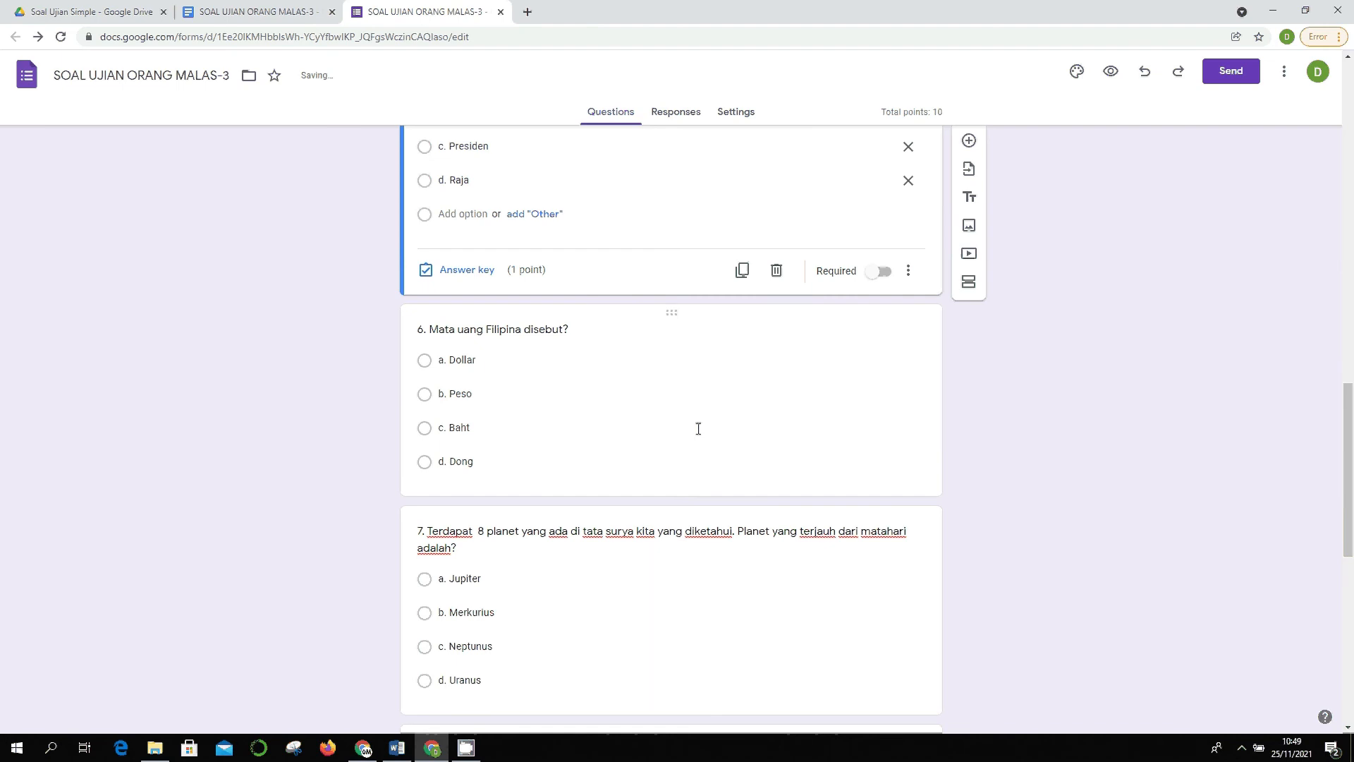
- Set b. Peso as question 6's correct answer
{"action": "left_click", "coordinate": [502, 401]}
{"action": "left_click", "coordinate": [469, 471]}
{"action": "left_click", "coordinate": [525, 347]}
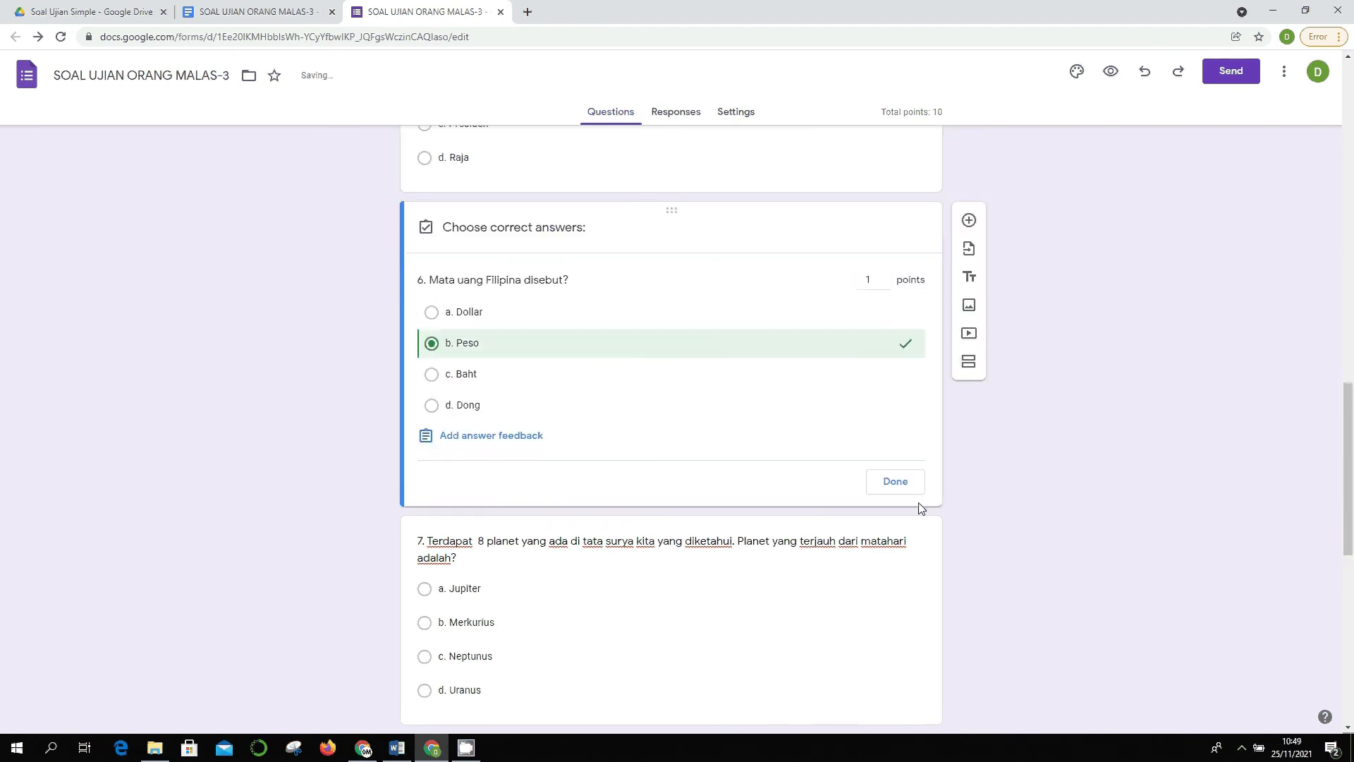
{"action": "left_click", "coordinate": [895, 483]}
{"action": "scroll", "coordinate": [807, 441], "scroll_direction": "down", "scroll_amount": 4}
- Set c. Neptunus as question 7's correct answer
{"action": "left_click", "coordinate": [620, 353]}
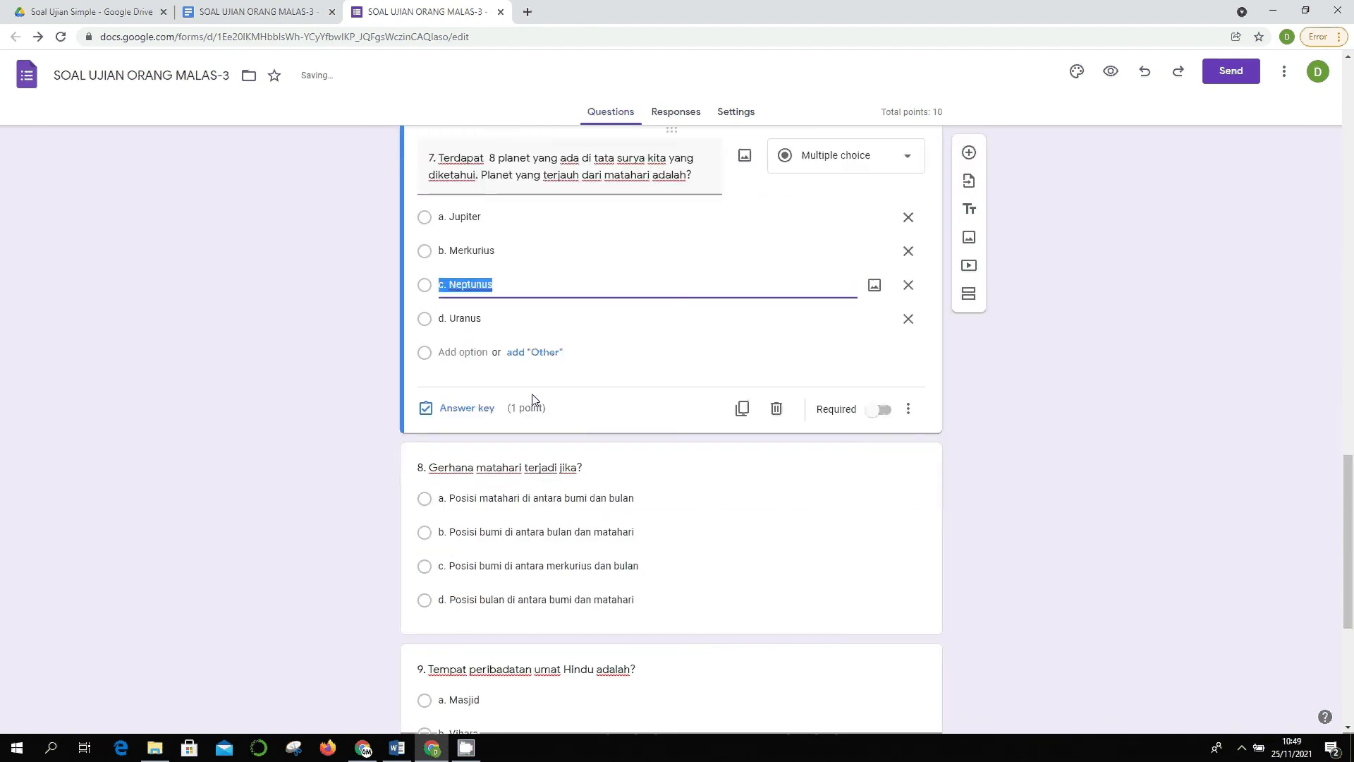
{"action": "scroll", "coordinate": [517, 363], "scroll_direction": "up", "scroll_amount": 1}
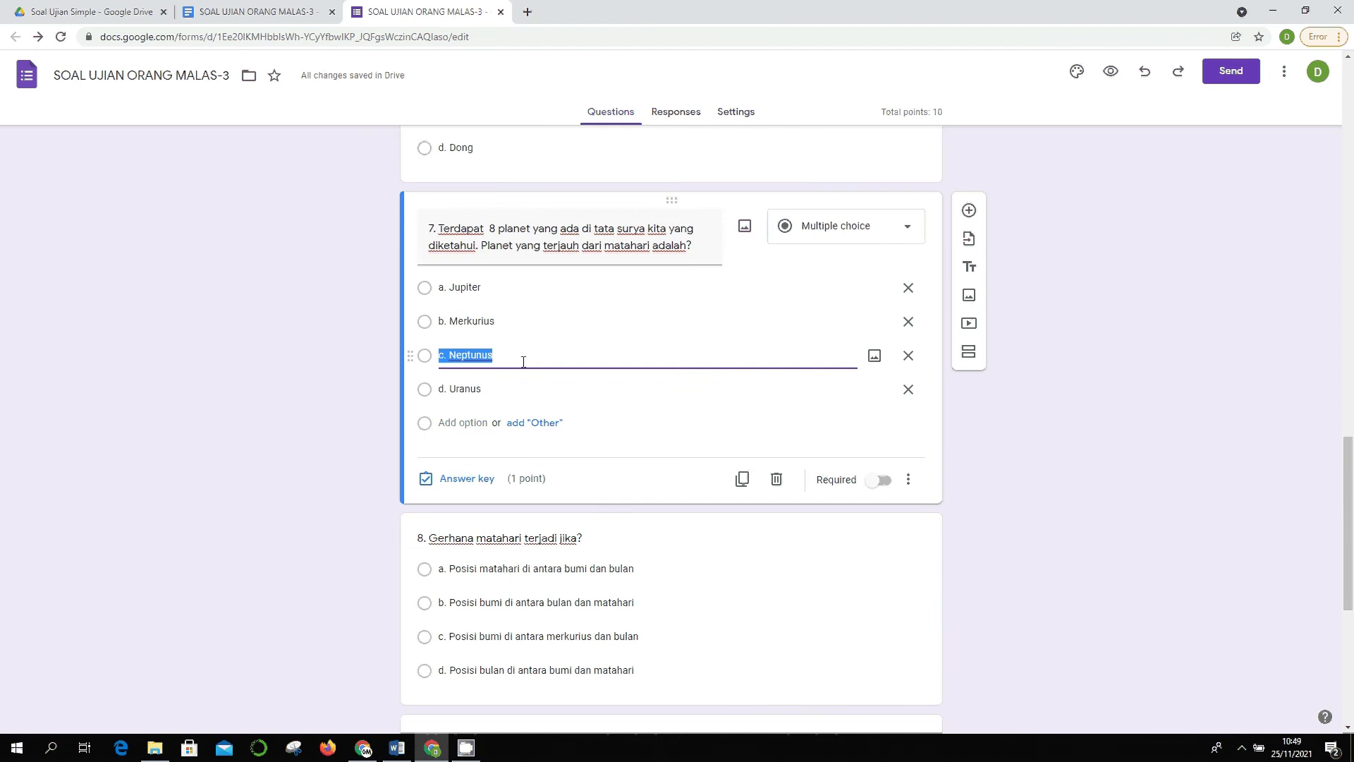
{"action": "left_click", "coordinate": [434, 482]}
{"action": "left_click", "coordinate": [468, 381]}
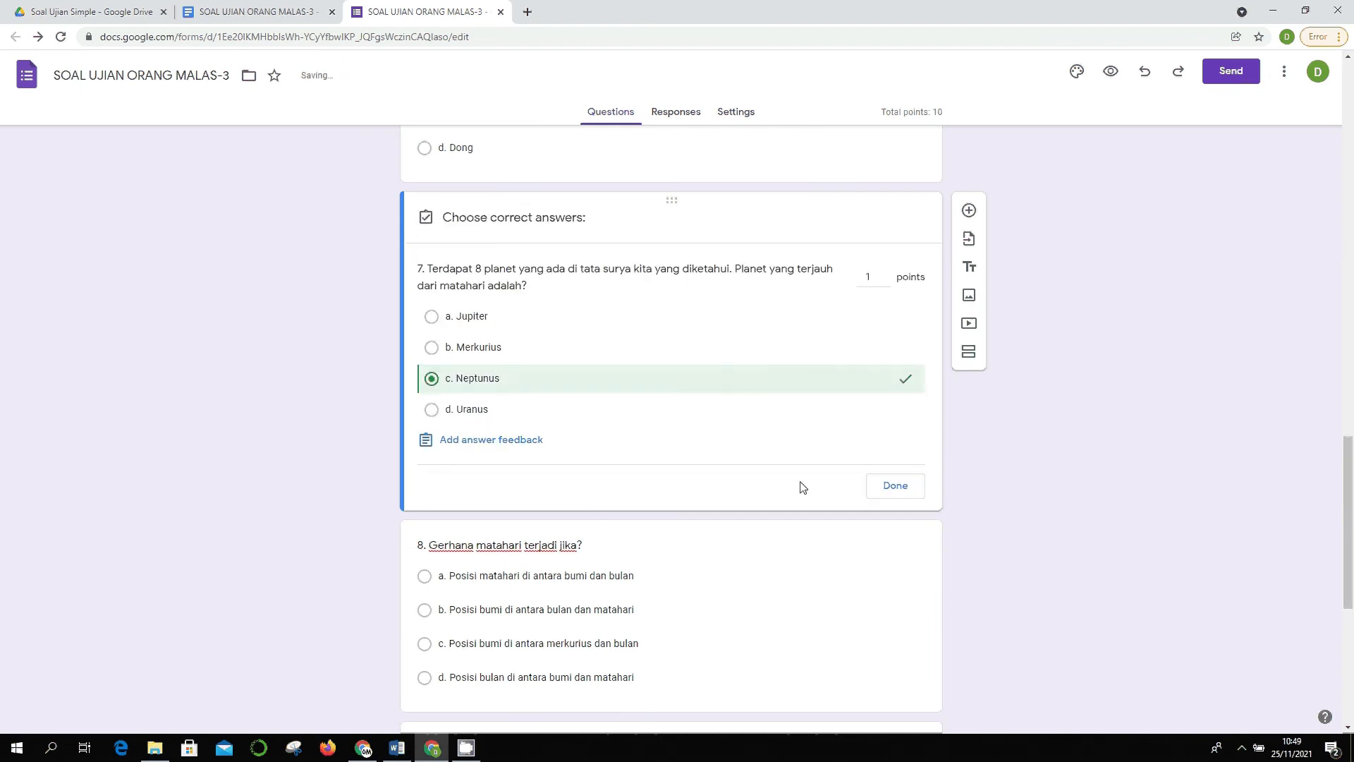
{"action": "left_click", "coordinate": [882, 484]}
{"action": "scroll", "coordinate": [883, 462], "scroll_direction": "down", "scroll_amount": 4}
- Set option d as question 8's correct answer
{"action": "left_click", "coordinate": [494, 319]}
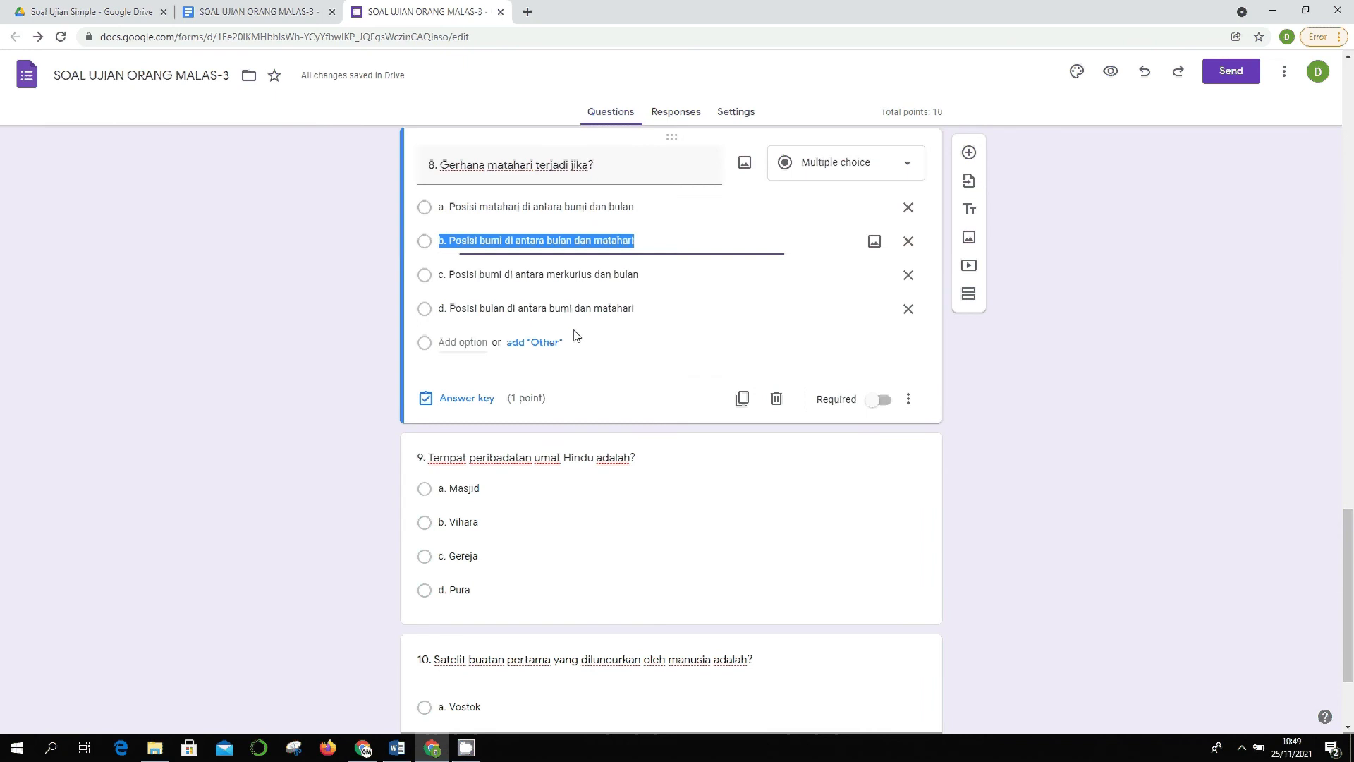
{"action": "left_click", "coordinate": [477, 399]}
{"action": "left_click", "coordinate": [468, 336]}
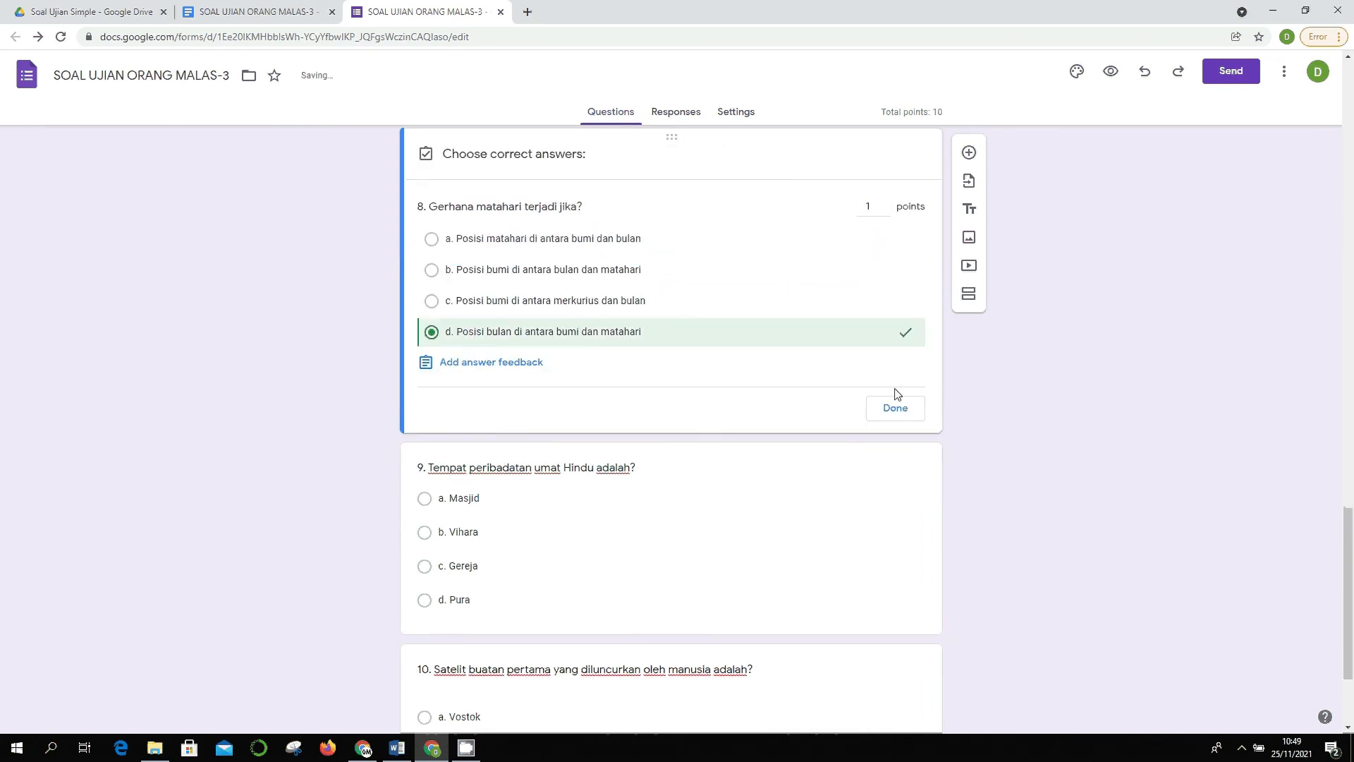
{"action": "left_click", "coordinate": [897, 405]}
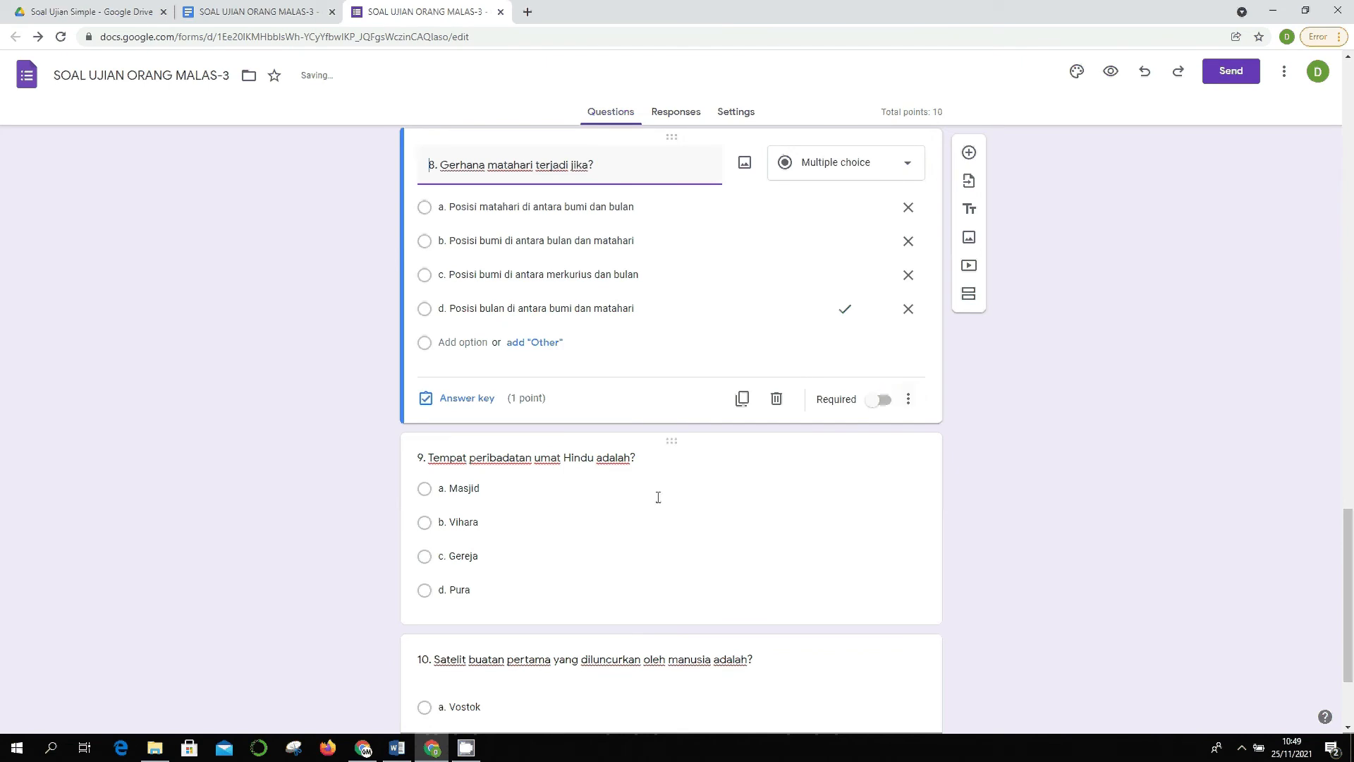
- Mark d. Pura correct for question 9 and b. Sputnik for question 10
{"action": "left_click", "coordinate": [637, 554]}
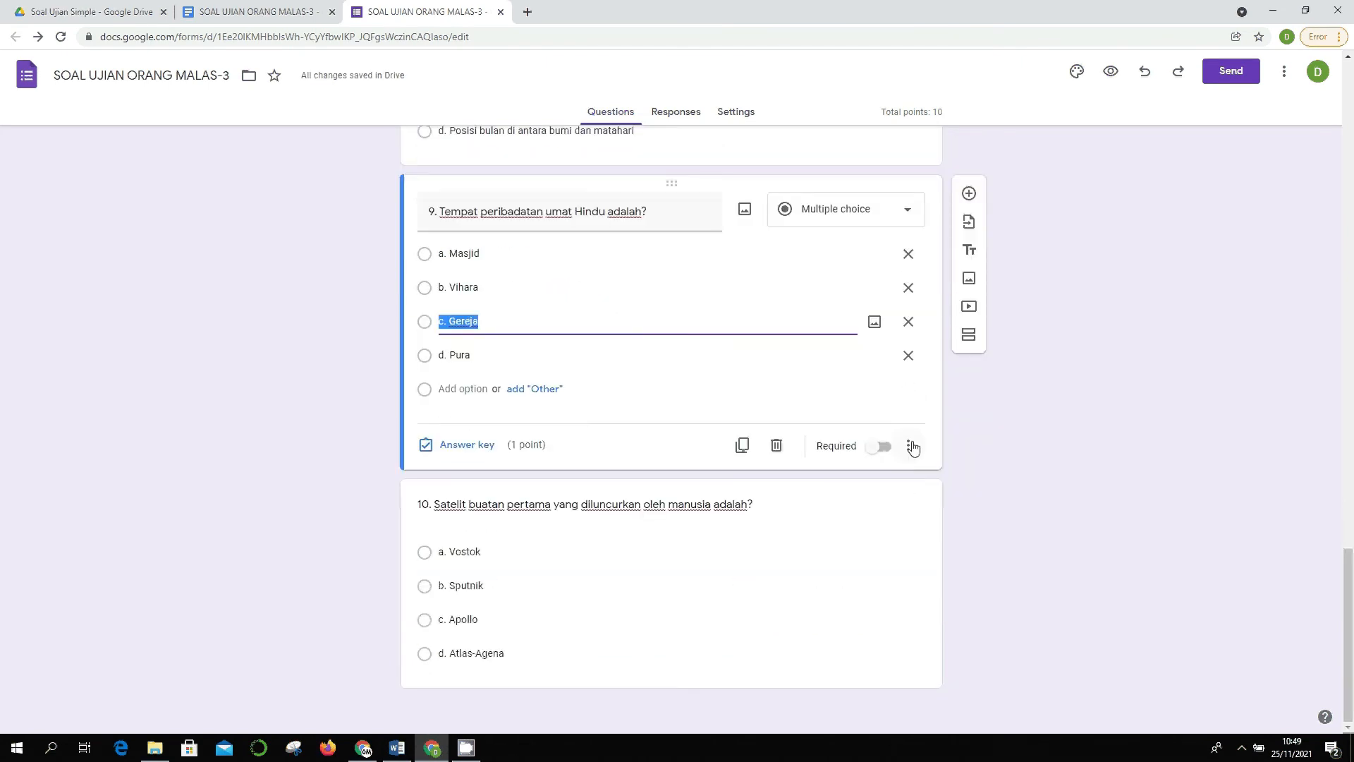
{"action": "left_click", "coordinate": [911, 447]}
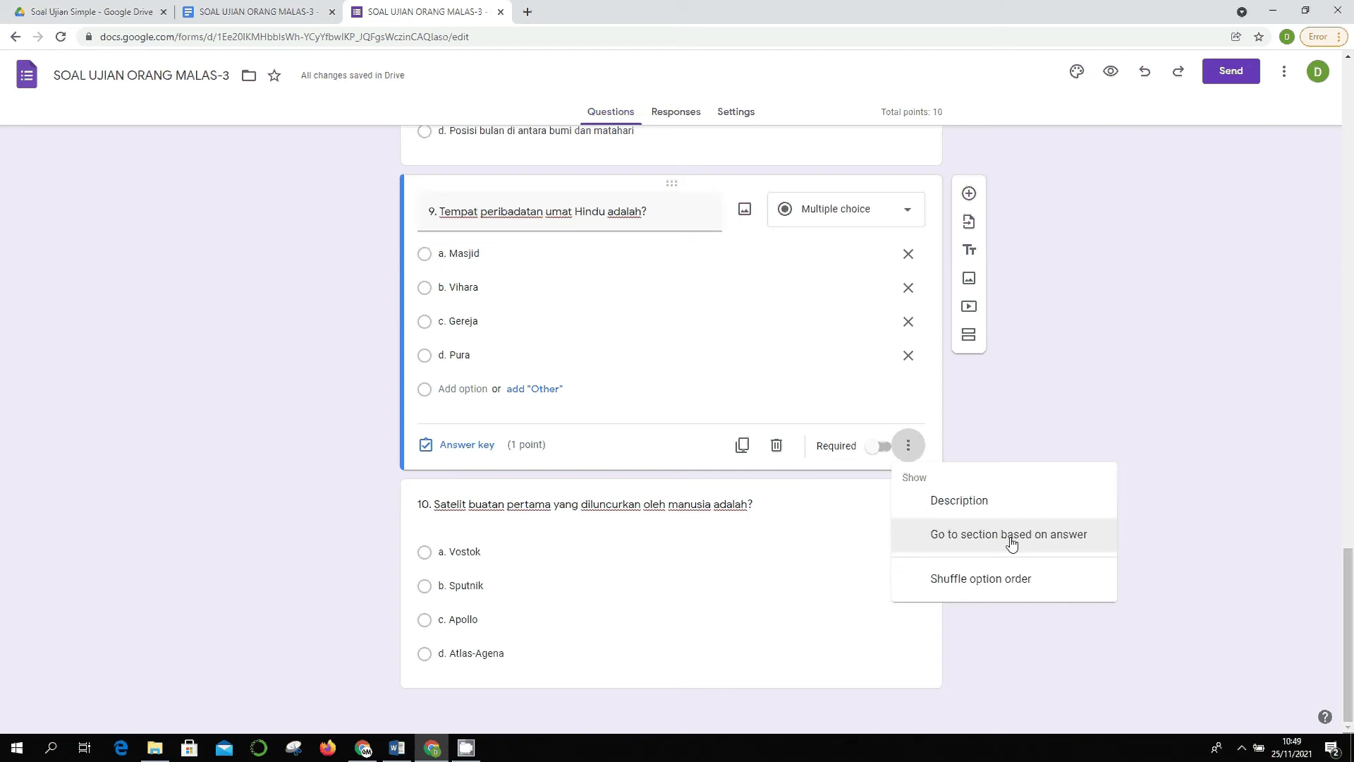
{"action": "left_click", "coordinate": [991, 433]}
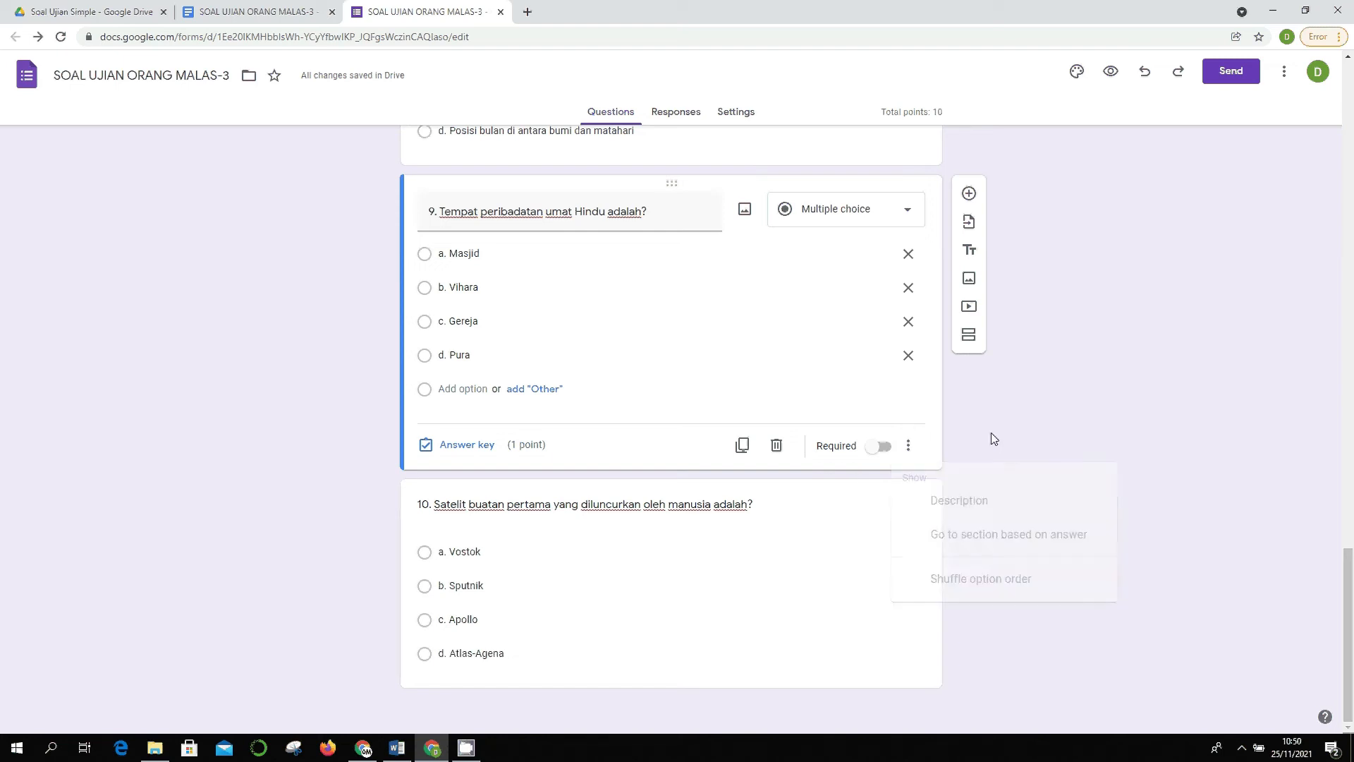
{"action": "left_click", "coordinate": [455, 445]}
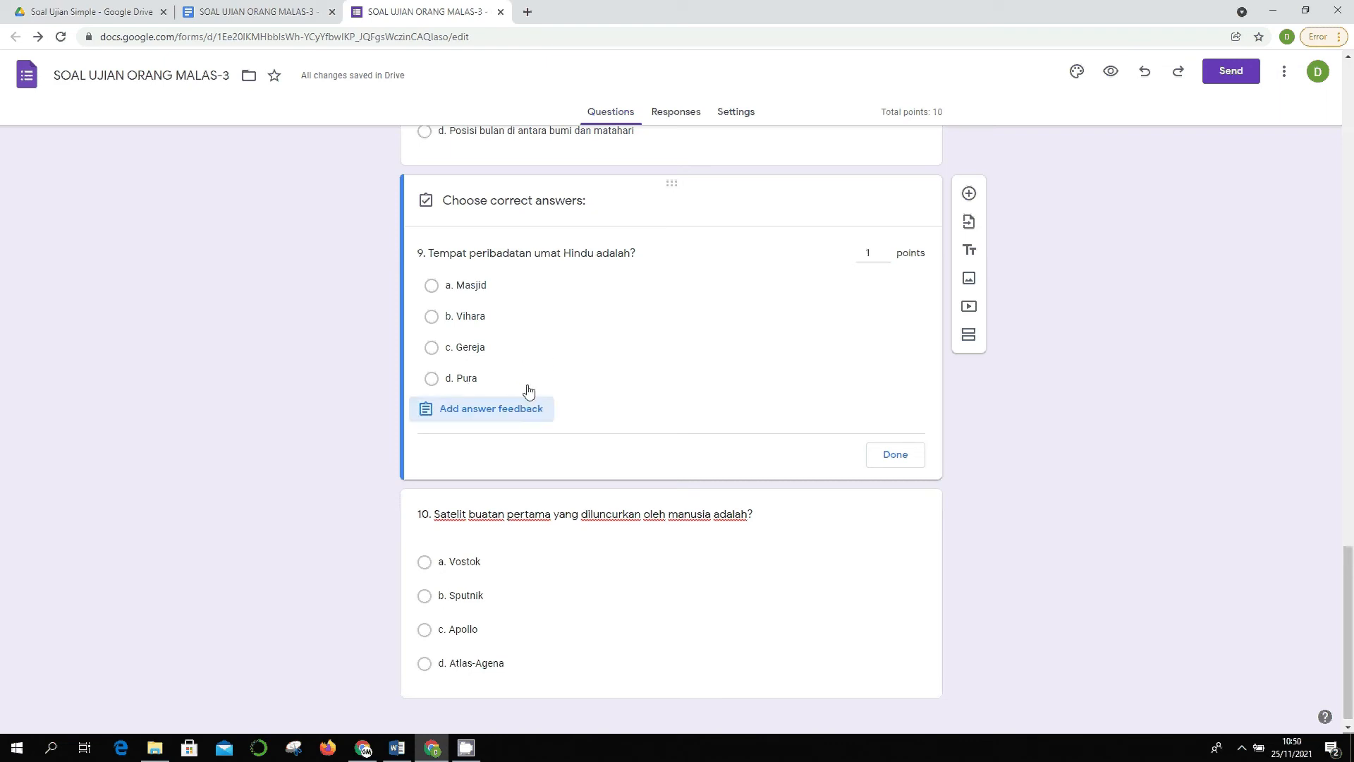
{"action": "left_click", "coordinate": [505, 382]}
{"action": "left_click", "coordinate": [895, 455]}
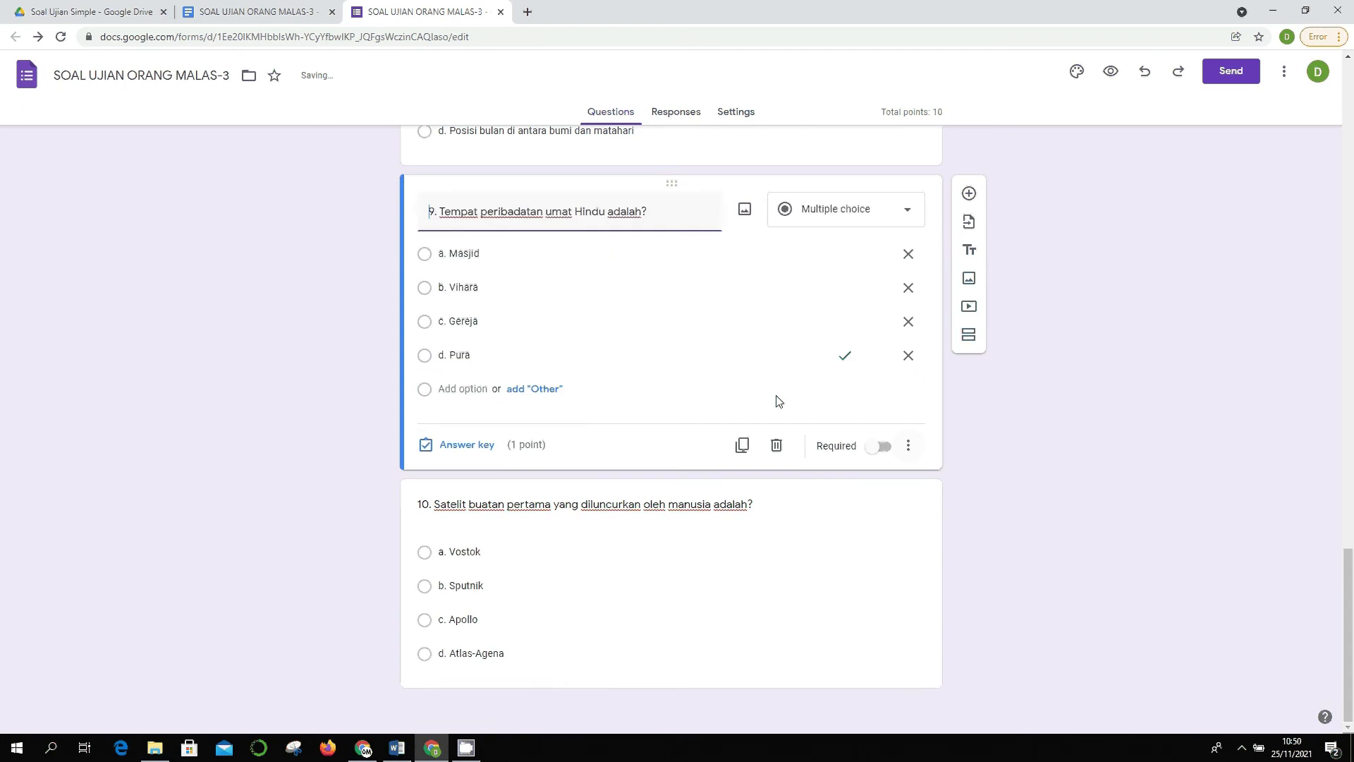
{"action": "left_click", "coordinate": [519, 561]}
{"action": "left_click", "coordinate": [467, 663]}
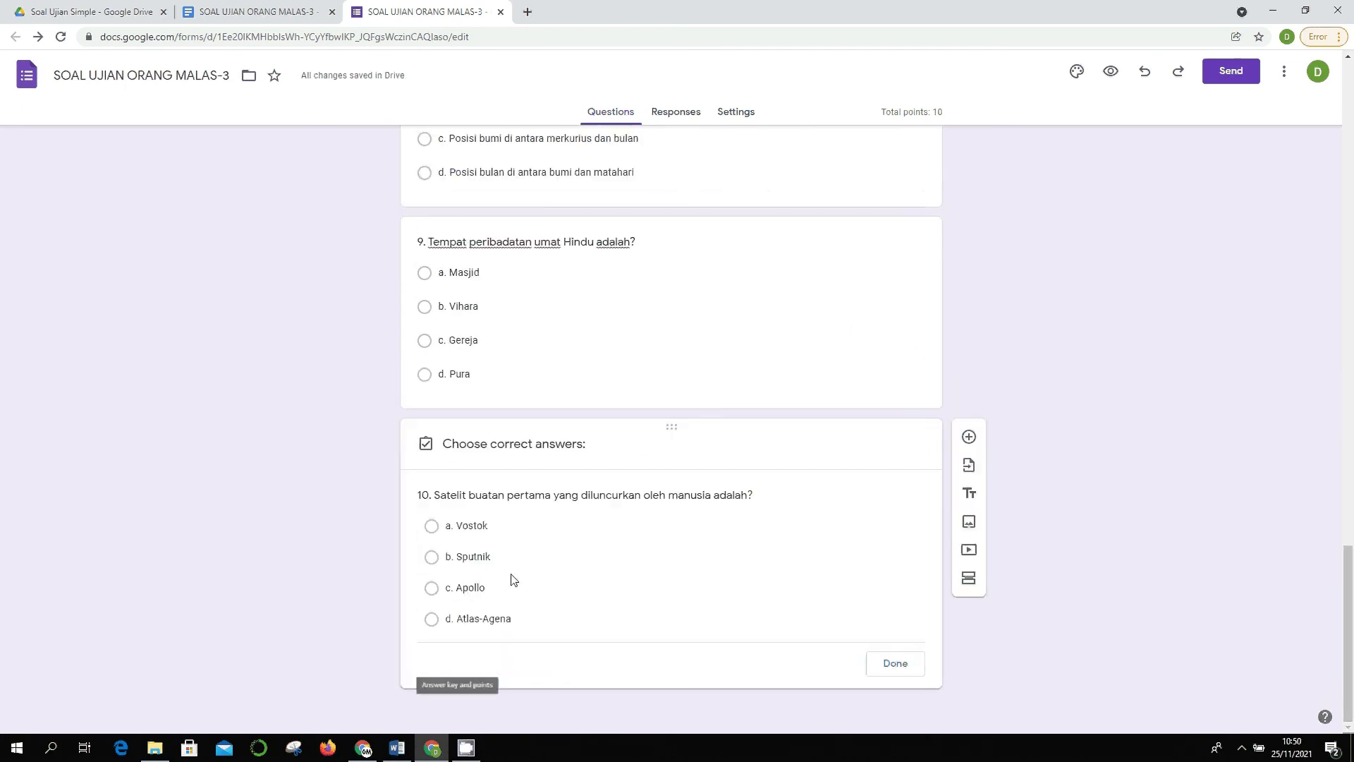
{"action": "left_click", "coordinate": [498, 526]}
{"action": "left_click", "coordinate": [892, 665]}
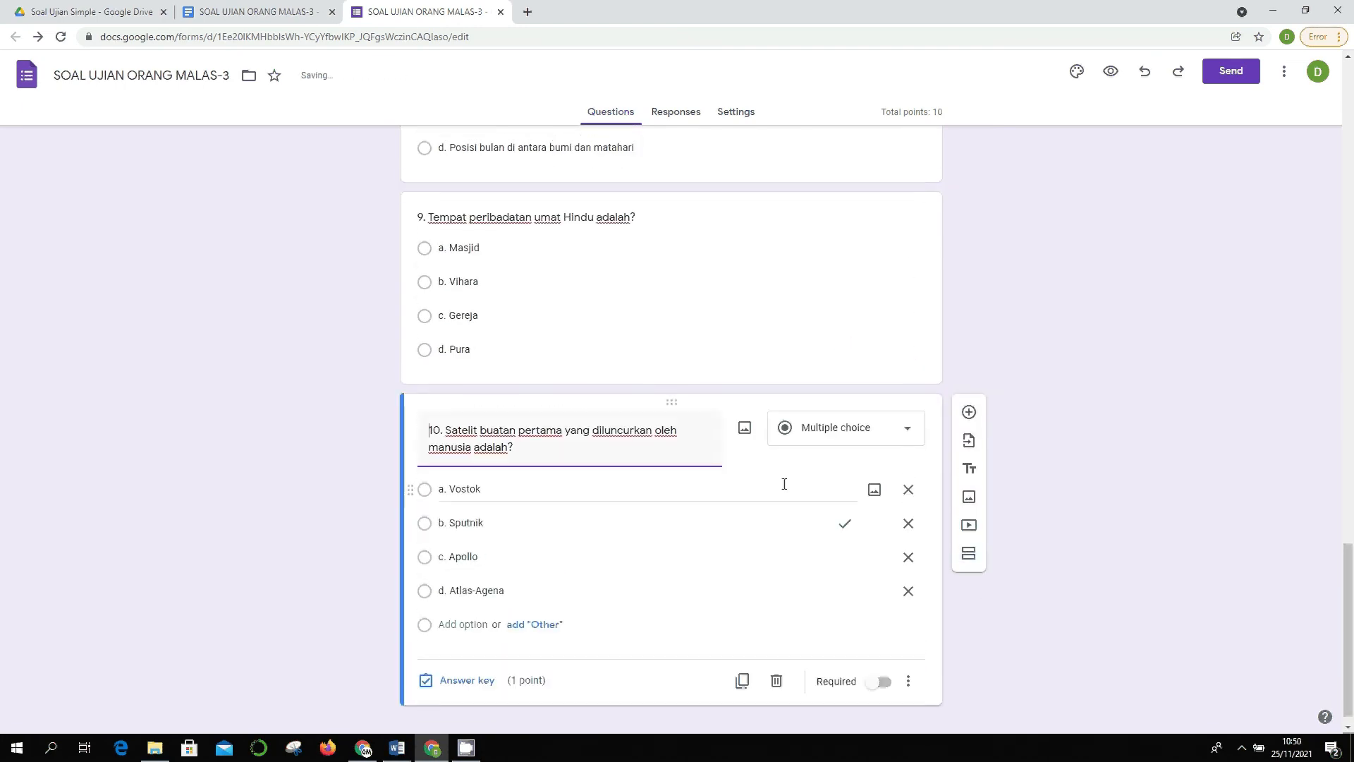
{"action": "scroll", "coordinate": [1123, 445], "scroll_direction": "up", "scroll_amount": 3}
{"action": "scroll", "coordinate": [1123, 441], "scroll_direction": "down", "scroll_amount": 2}
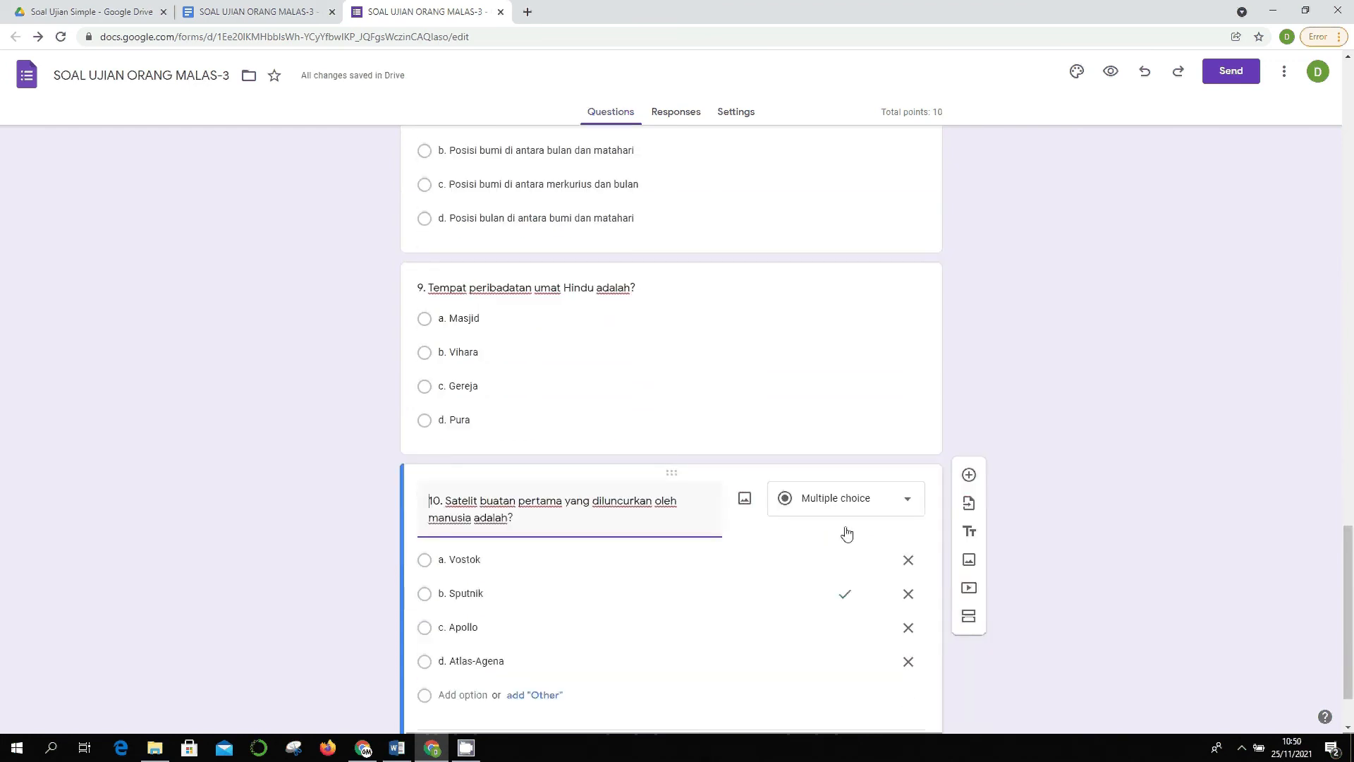
{"action": "left_click", "coordinate": [875, 512]}
{"action": "scroll", "coordinate": [1079, 454], "scroll_direction": "down", "scroll_amount": 2}
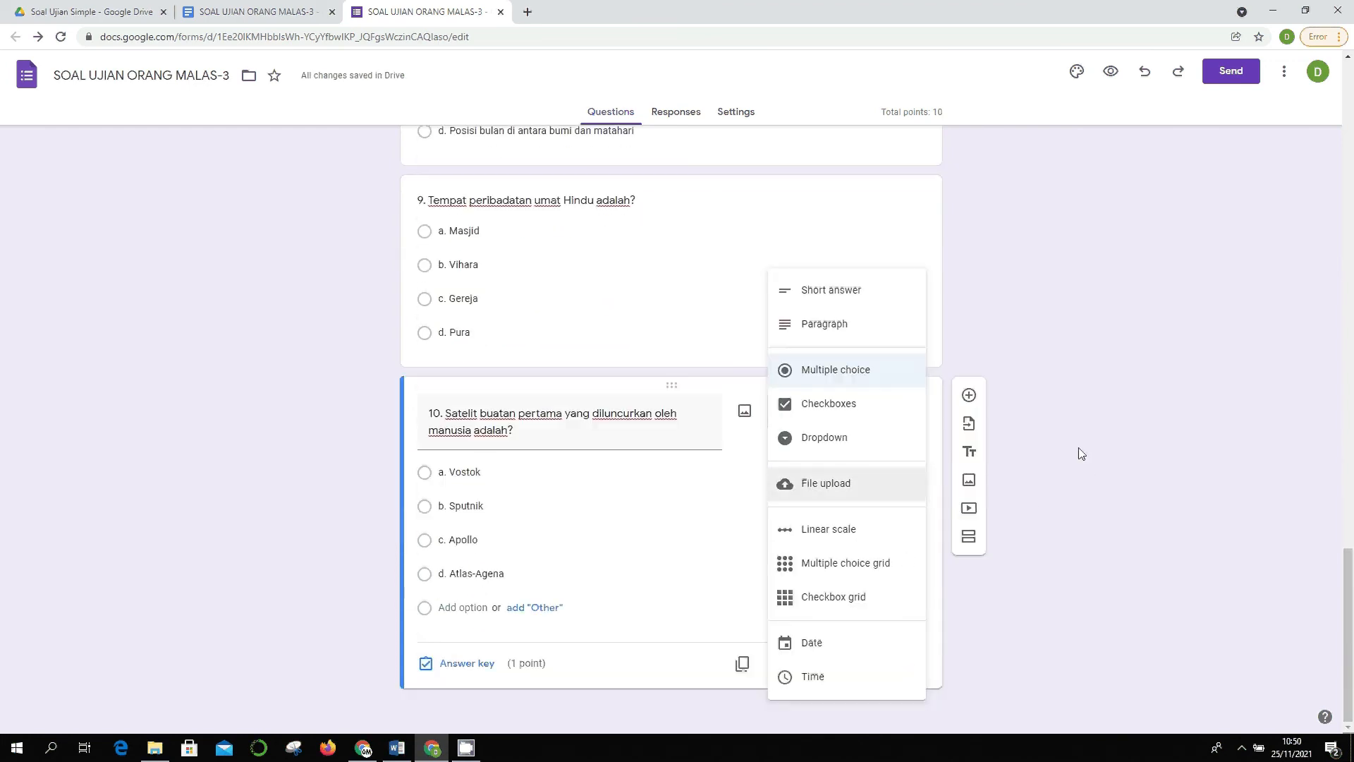
{"action": "left_click", "coordinate": [1113, 449]}
{"action": "left_click", "coordinate": [833, 414]}
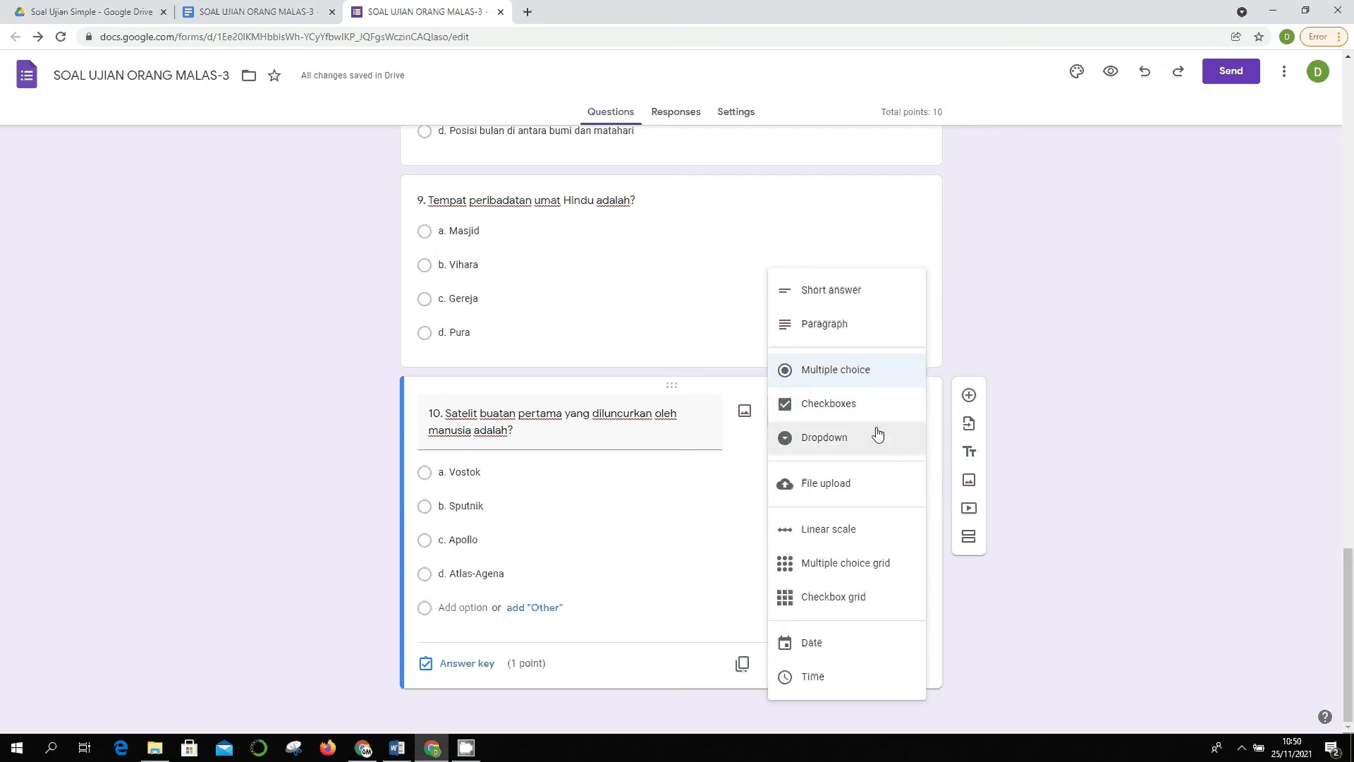
{"action": "left_click", "coordinate": [1194, 396]}
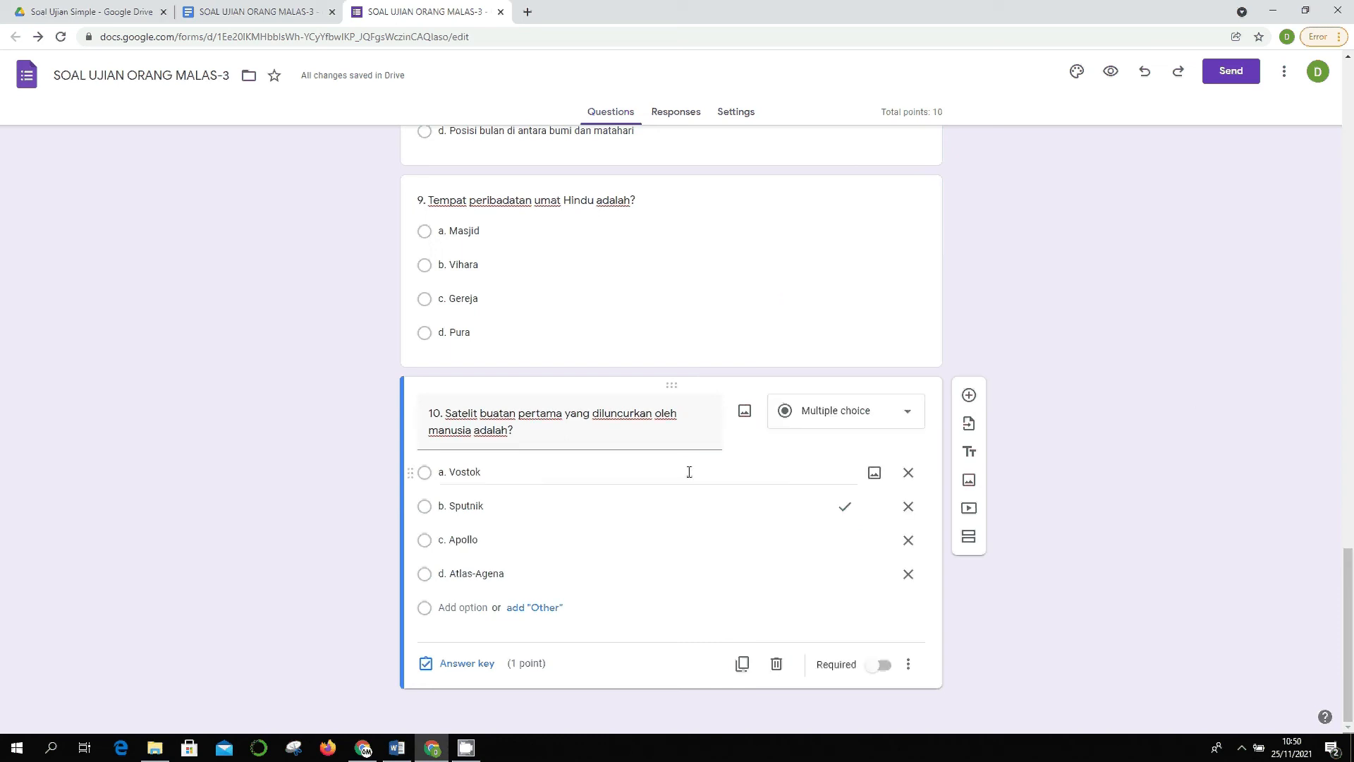
{"action": "left_click", "coordinate": [880, 413]}
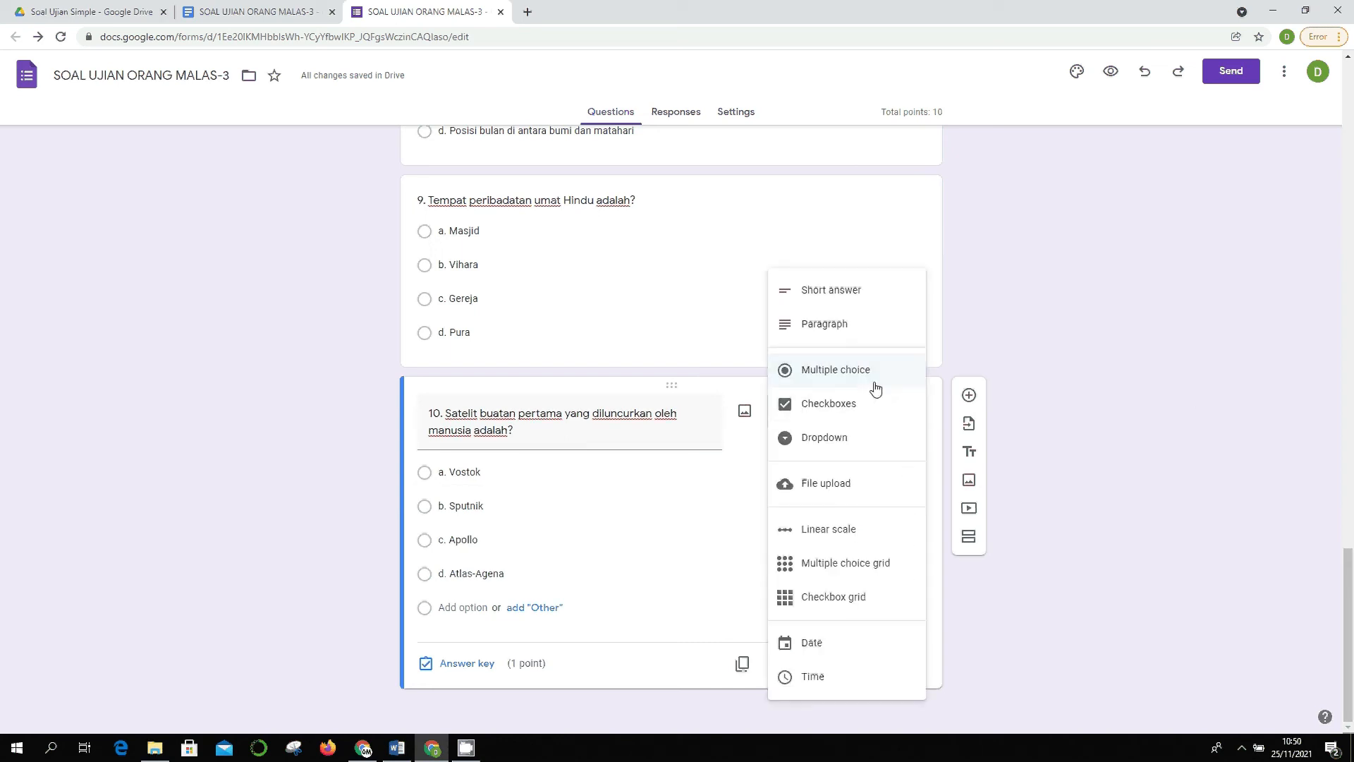
{"action": "left_click", "coordinate": [876, 386]}
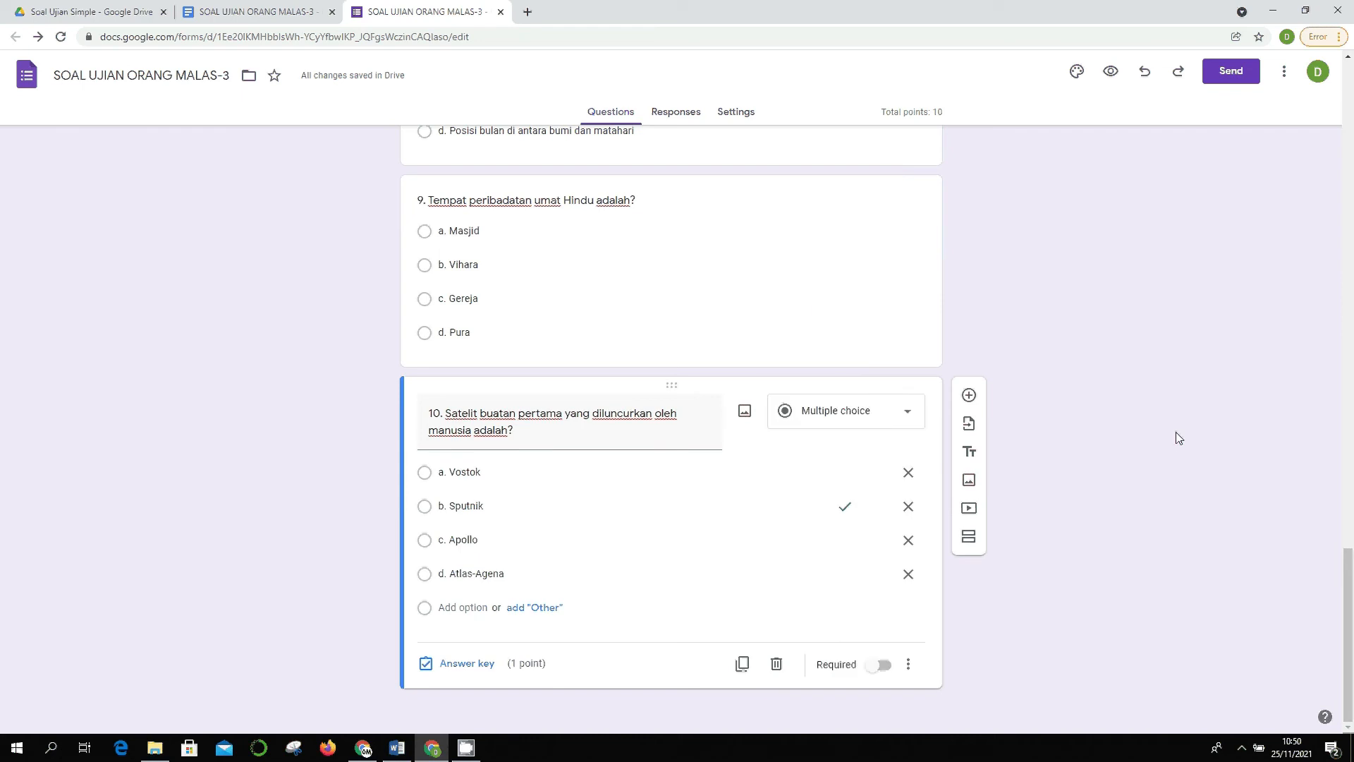
{"action": "scroll", "coordinate": [1001, 487], "scroll_direction": "up", "scroll_amount": 20}
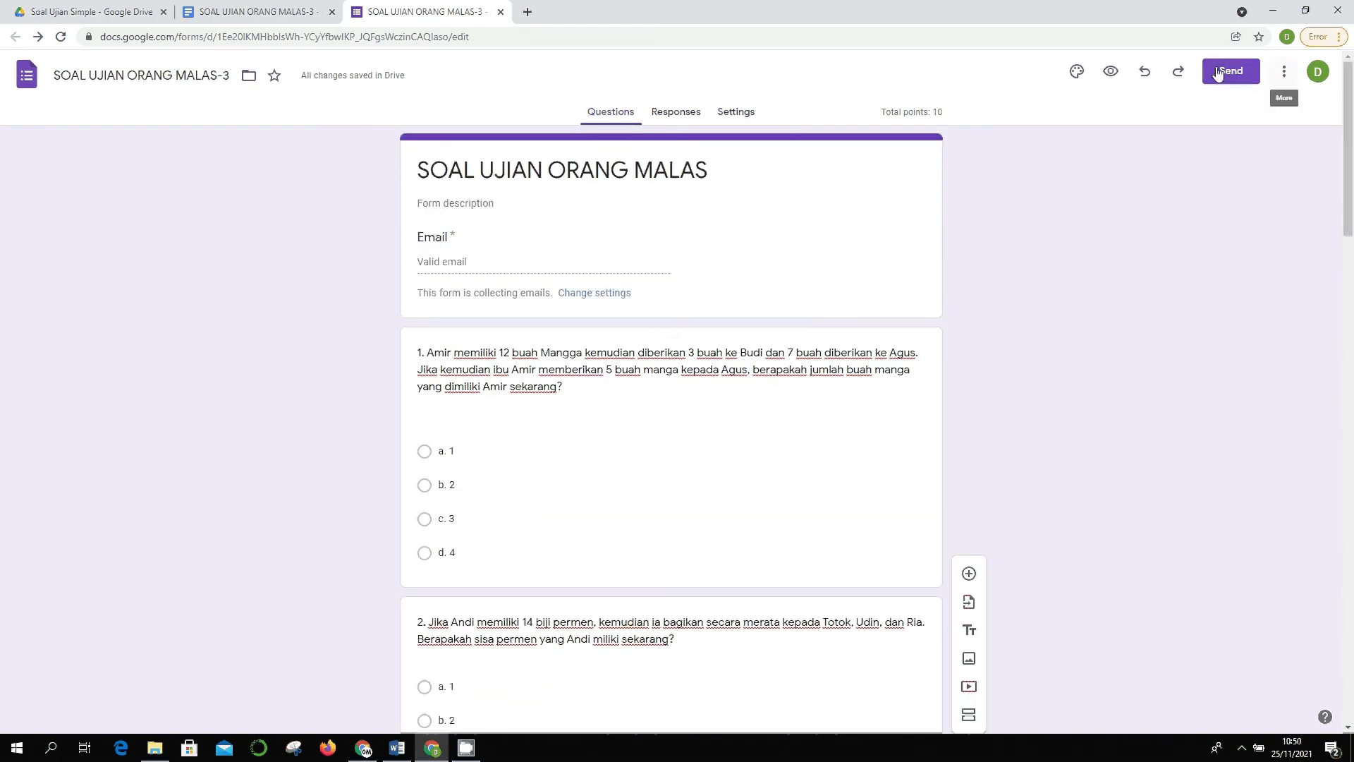
- Preview the quiz and enter the respondent's email address
{"action": "left_click", "coordinate": [1110, 70]}
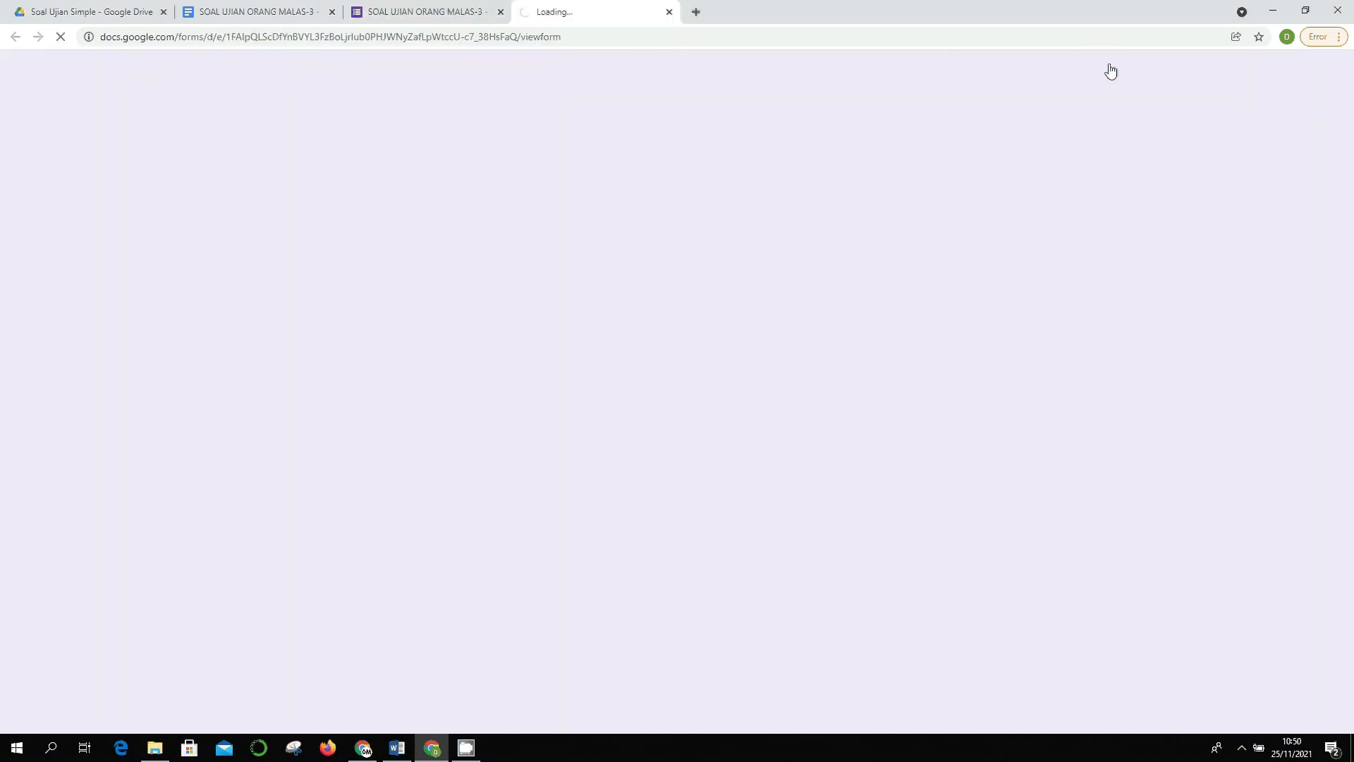
{"action": "left_click", "coordinate": [605, 241]}
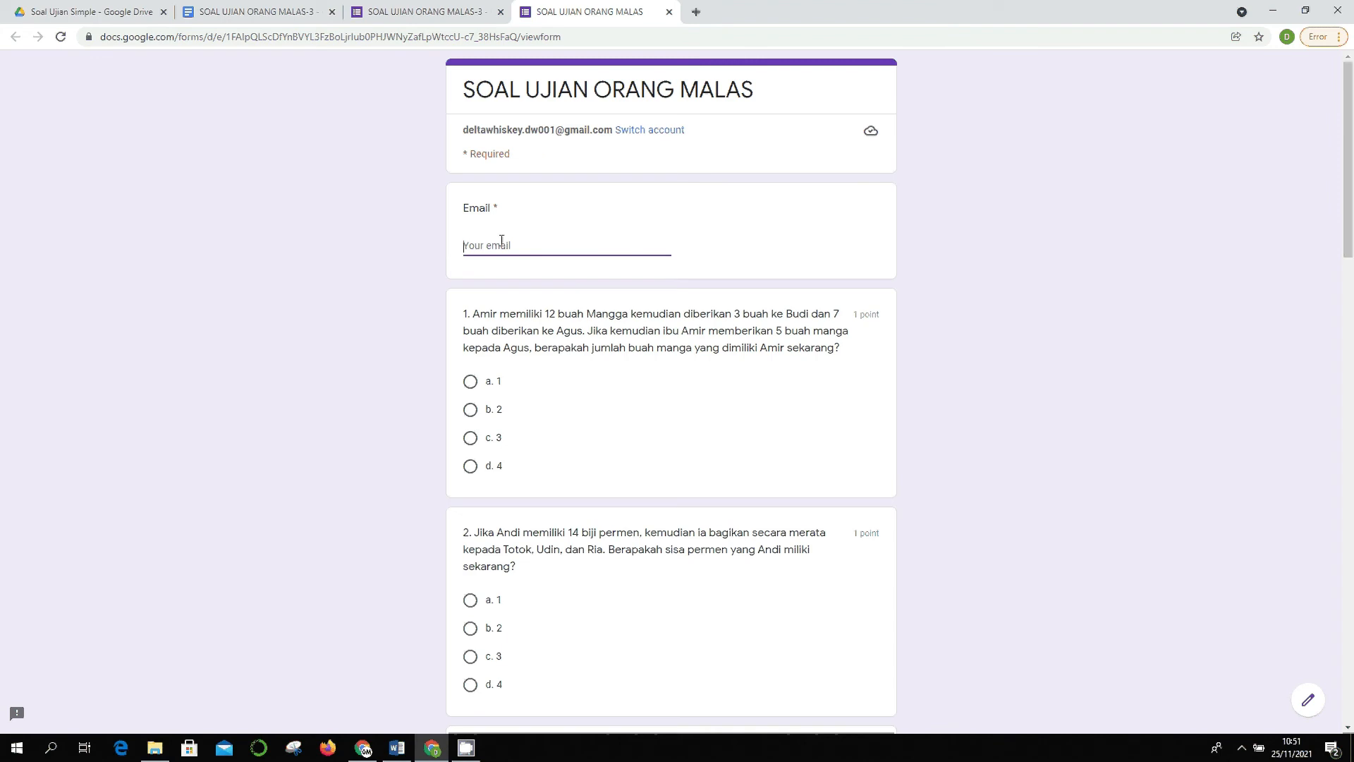
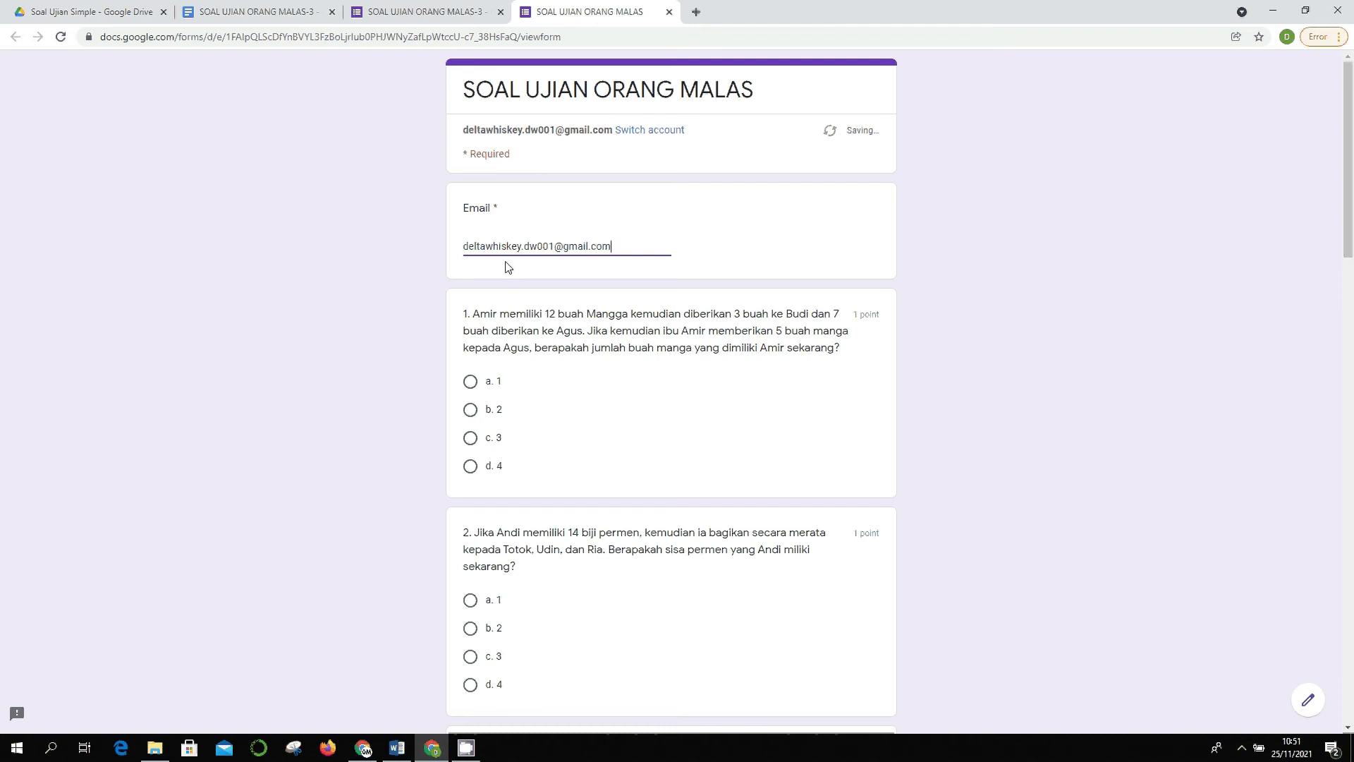
{"action": "left_click", "coordinate": [481, 388]}
- Answer questions 1-5 with a. 1, b. 2, option b, Pulau Budd, Perdana Menteri
{"action": "left_click", "coordinate": [470, 381]}
{"action": "scroll", "coordinate": [470, 381], "scroll_direction": "down", "scroll_amount": 4}
{"action": "left_click", "coordinate": [469, 372]}
{"action": "scroll", "coordinate": [493, 484], "scroll_direction": "down", "scroll_amount": 3}
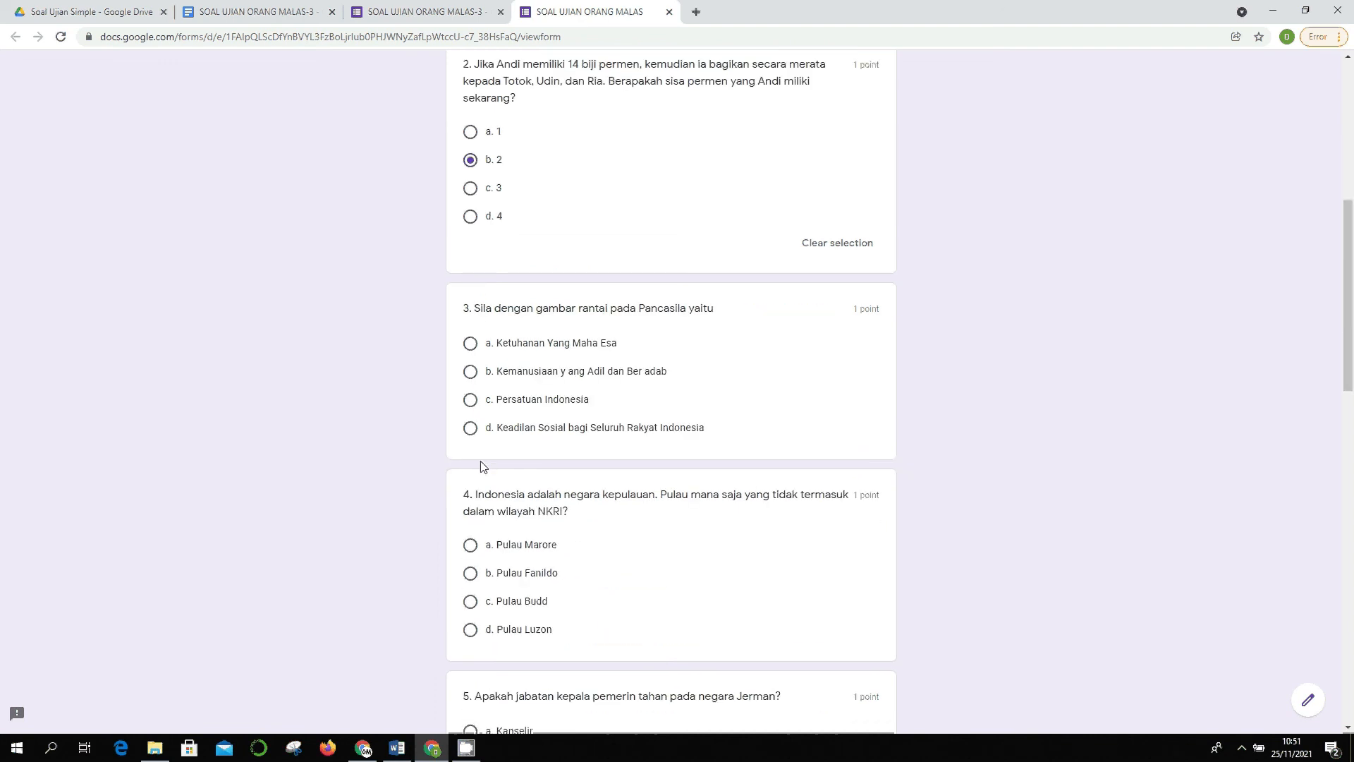
{"action": "left_click", "coordinate": [471, 373]}
{"action": "left_click", "coordinate": [470, 626]}
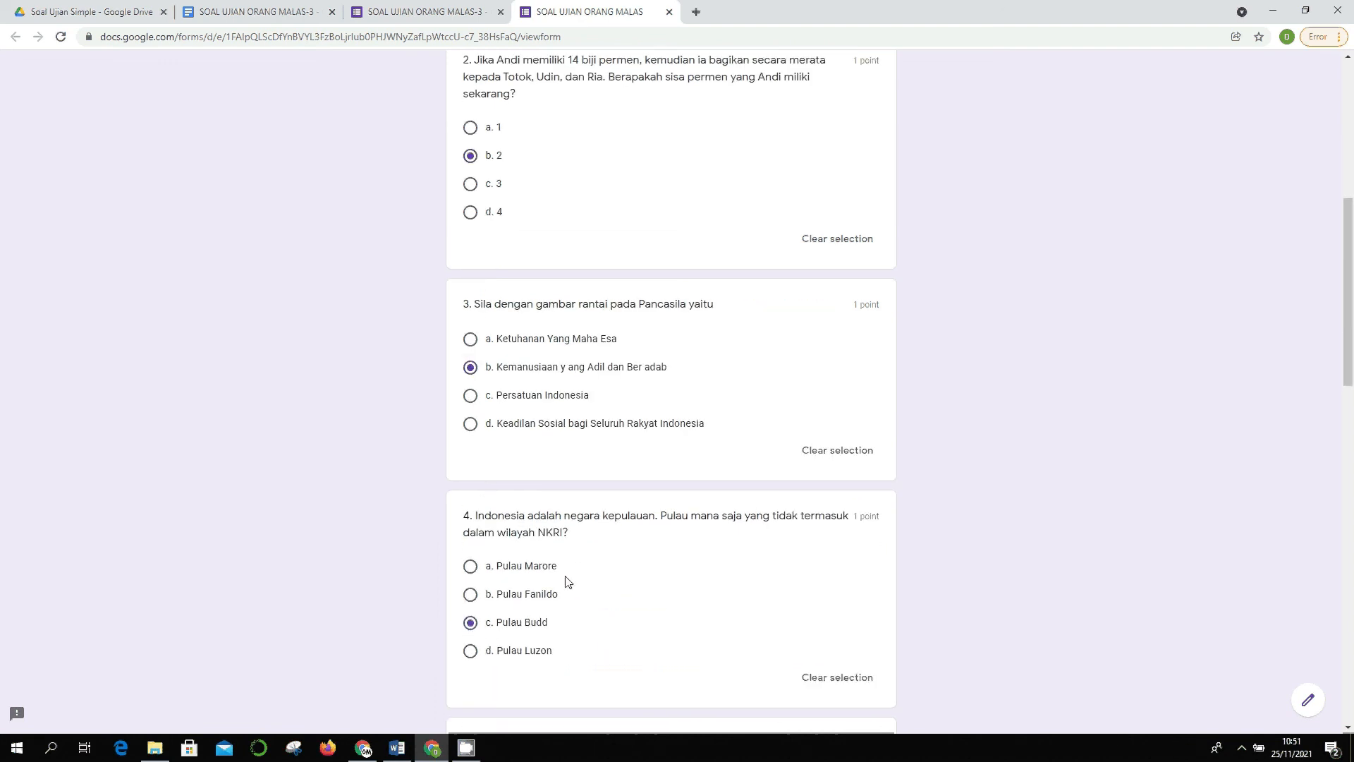
{"action": "scroll", "coordinate": [472, 578], "scroll_direction": "down", "scroll_amount": 4}
{"action": "left_click", "coordinate": [470, 527]}
- Answer questions 6-10 with Peso, Neptunus, option d, Pura, Sputnik, and submit
{"action": "scroll", "coordinate": [477, 530], "scroll_direction": "down", "scroll_amount": 7}
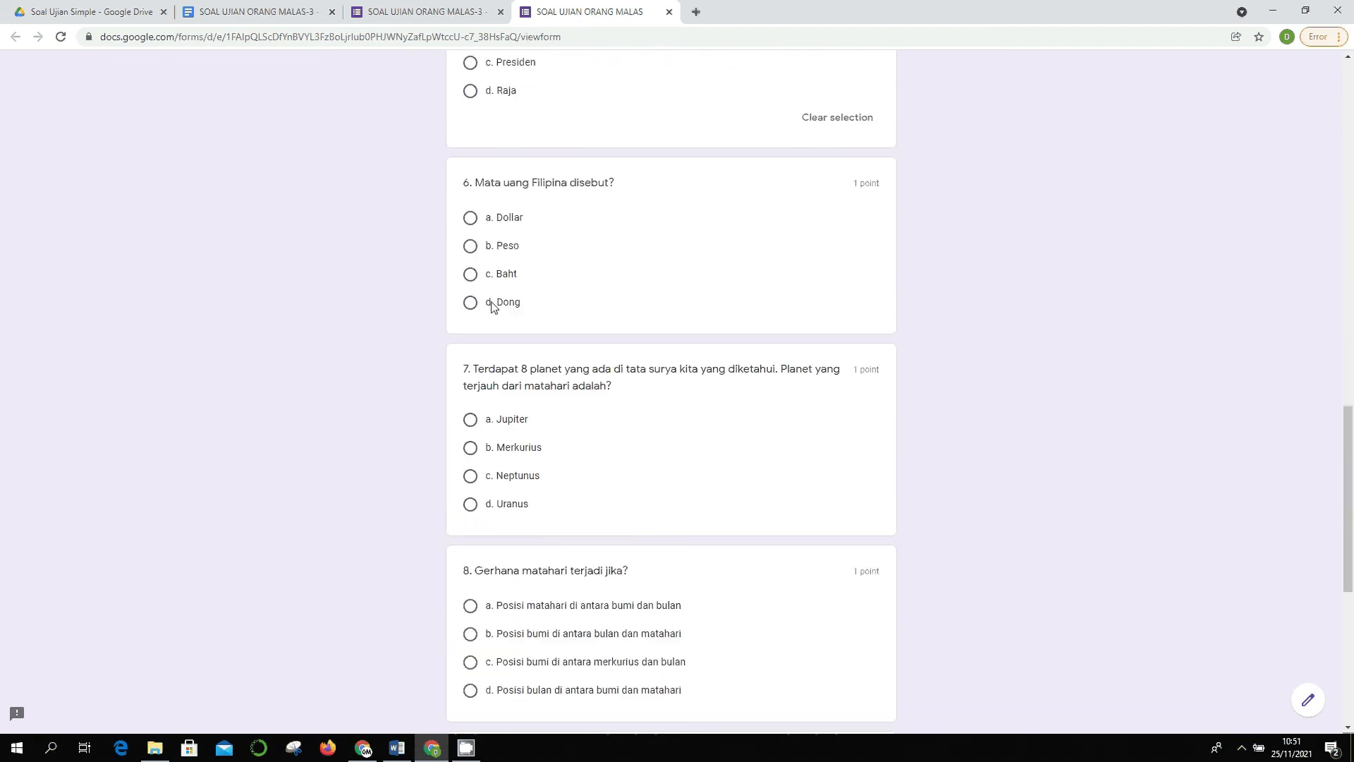
{"action": "left_click", "coordinate": [471, 246]}
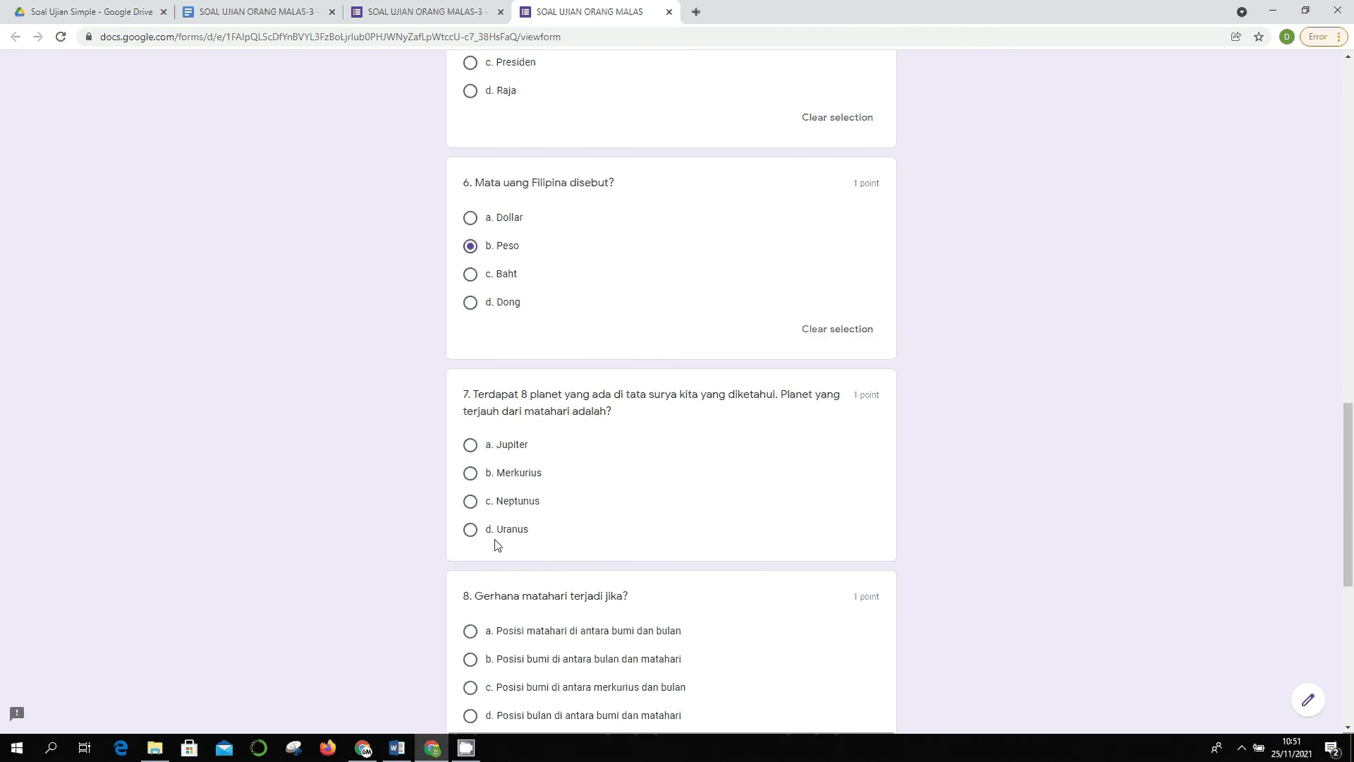
{"action": "left_click", "coordinate": [471, 500]}
{"action": "scroll", "coordinate": [503, 387], "scroll_direction": "down", "scroll_amount": 4}
{"action": "left_click", "coordinate": [471, 459]}
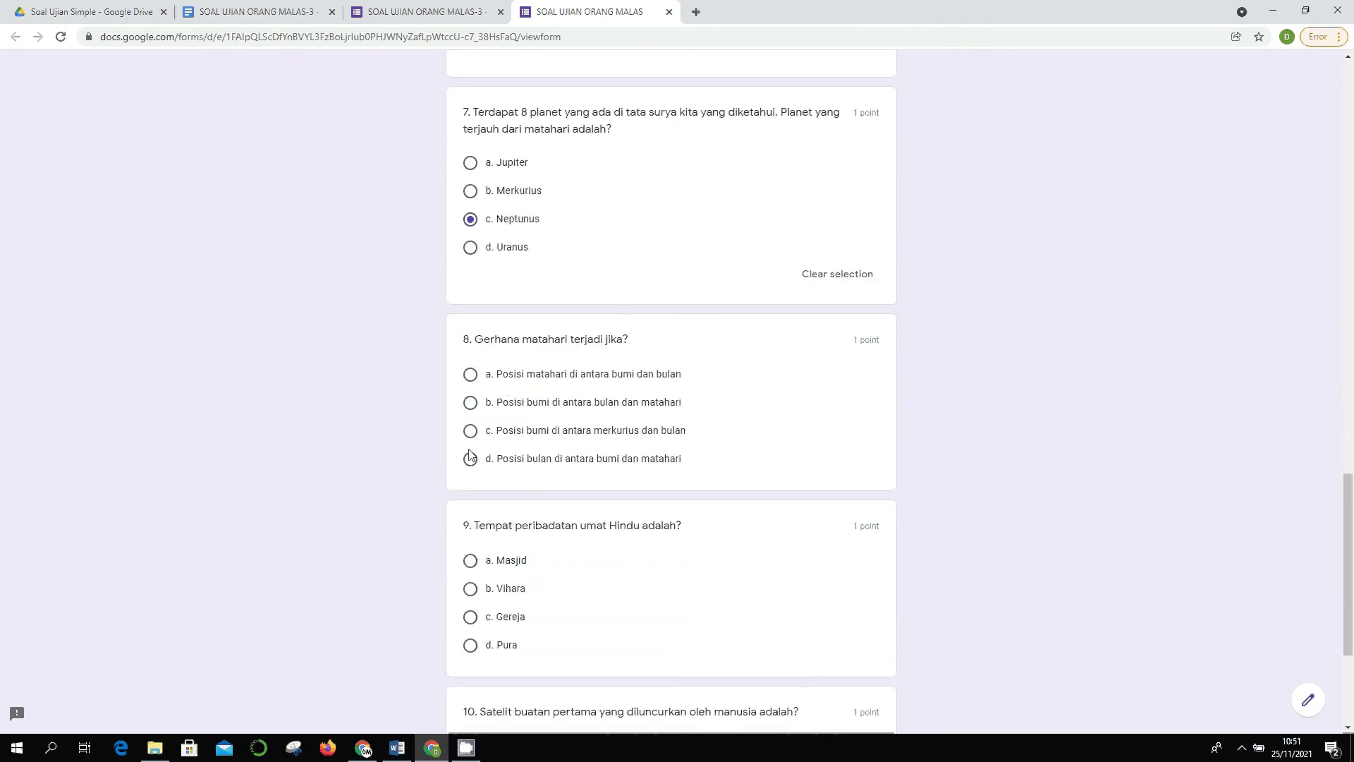
{"action": "scroll", "coordinate": [470, 458], "scroll_direction": "down", "scroll_amount": 4}
{"action": "left_click", "coordinate": [471, 402]}
{"action": "left_click", "coordinate": [471, 553]}
{"action": "left_click", "coordinate": [490, 691]}
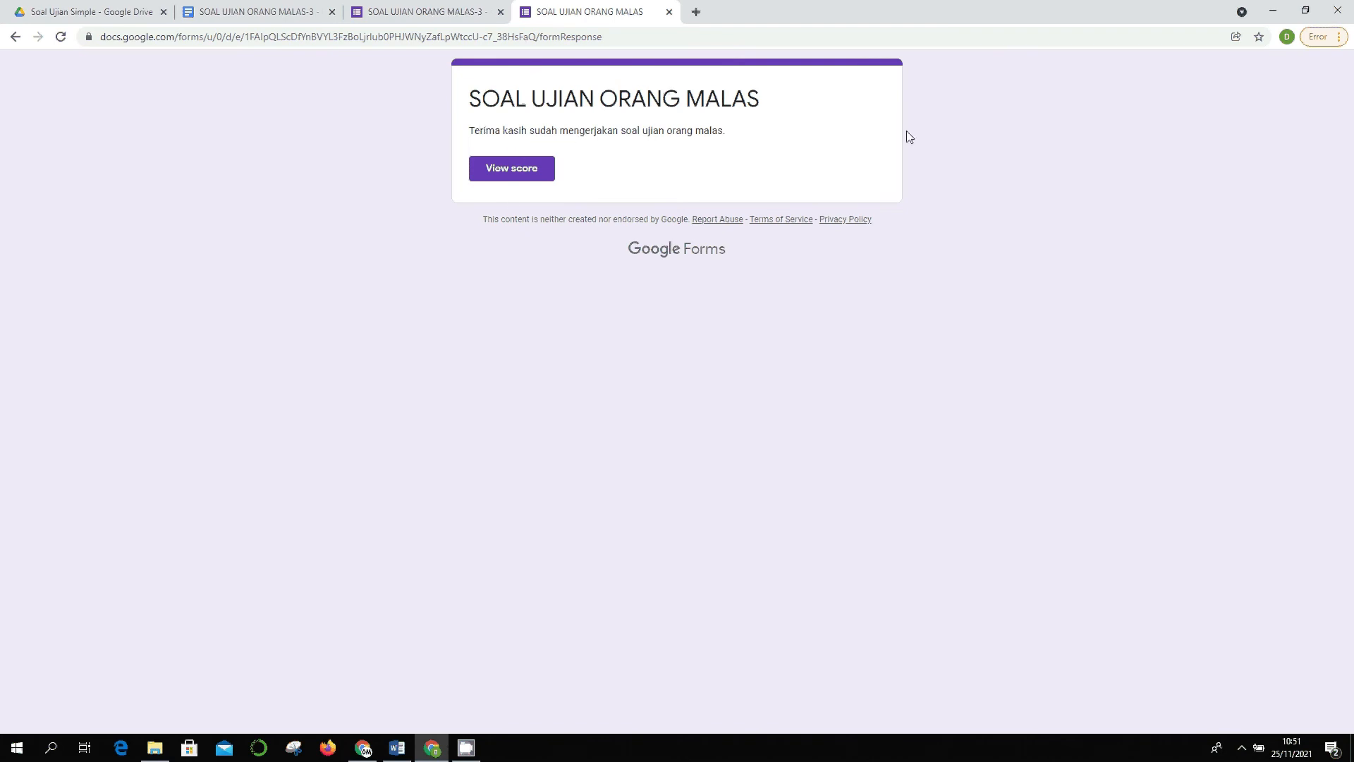
- View the response's score, review the 7/10 results, and close the score page
{"action": "left_click", "coordinate": [511, 173]}
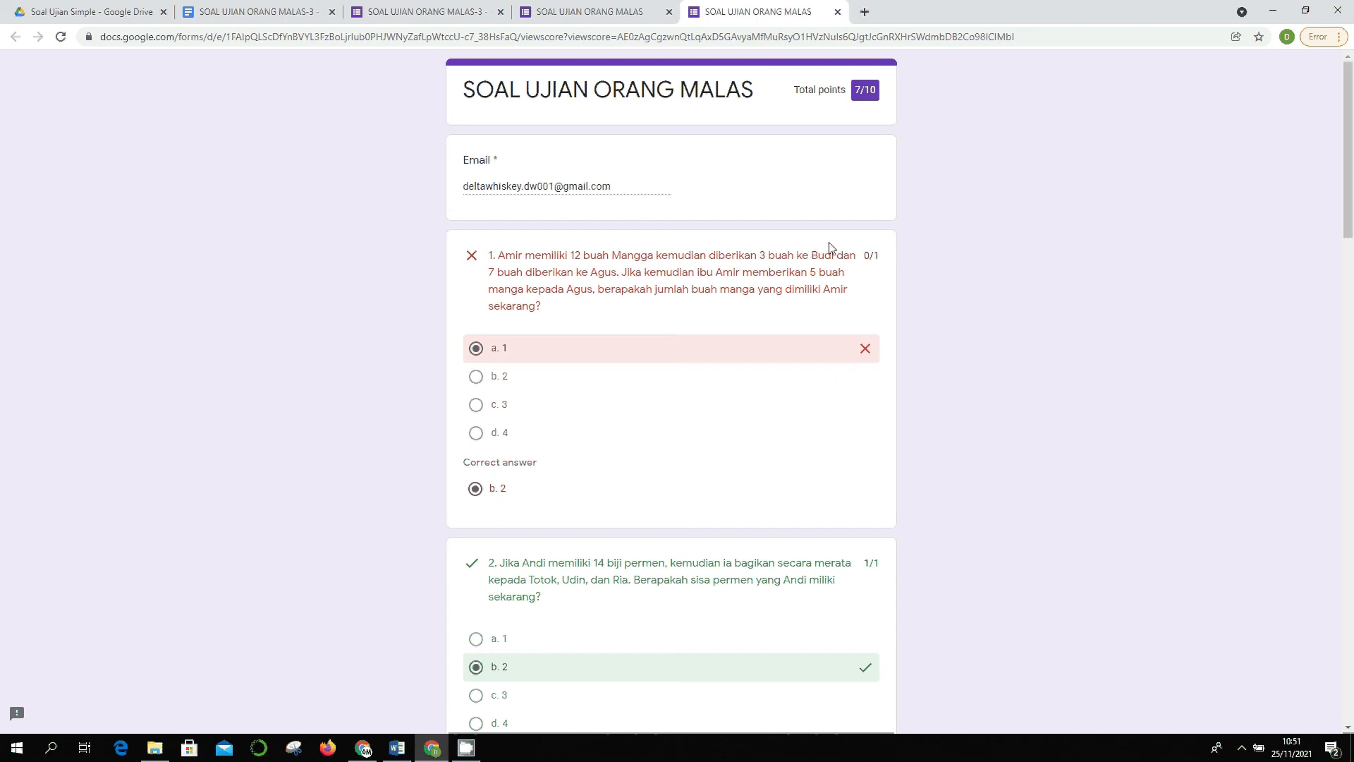
{"action": "scroll", "coordinate": [865, 166], "scroll_direction": "down", "scroll_amount": 1}
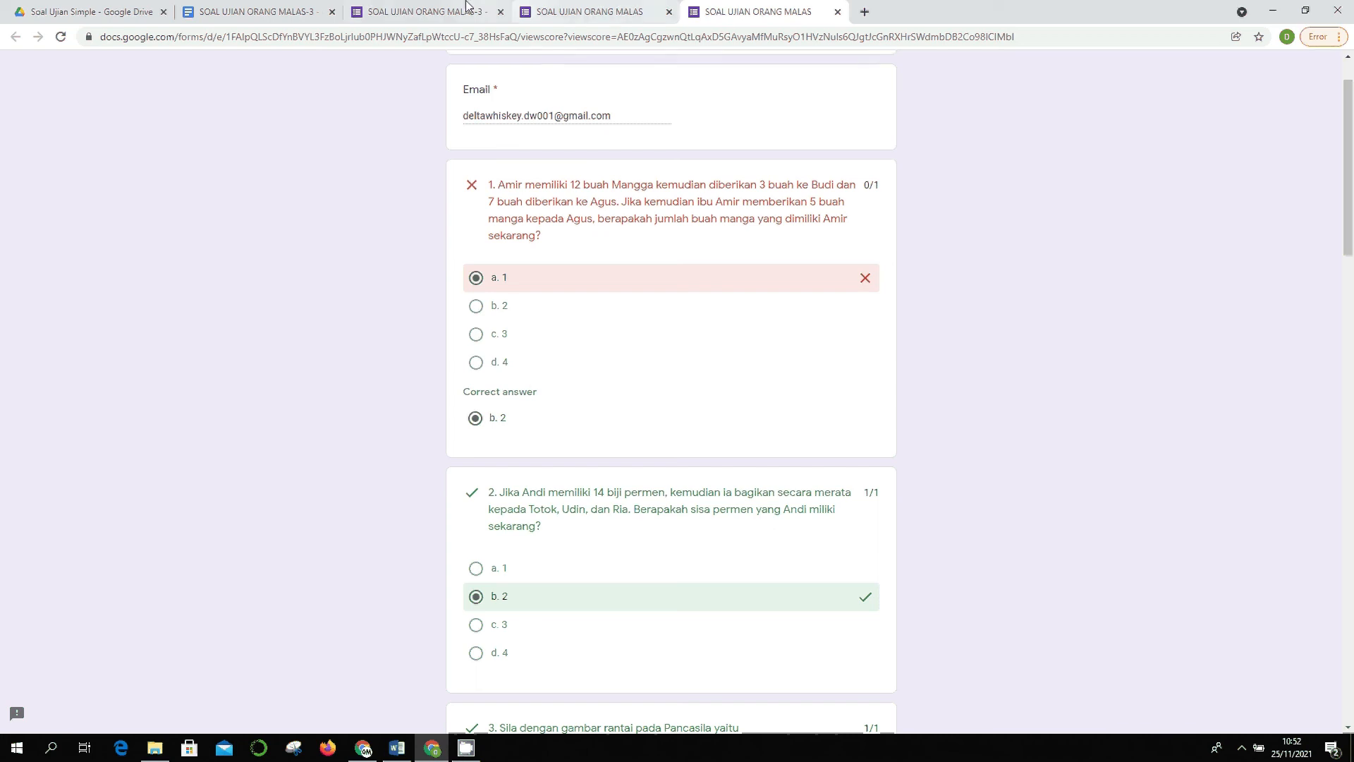
{"action": "scroll", "coordinate": [634, 285], "scroll_direction": "down", "scroll_amount": 4}
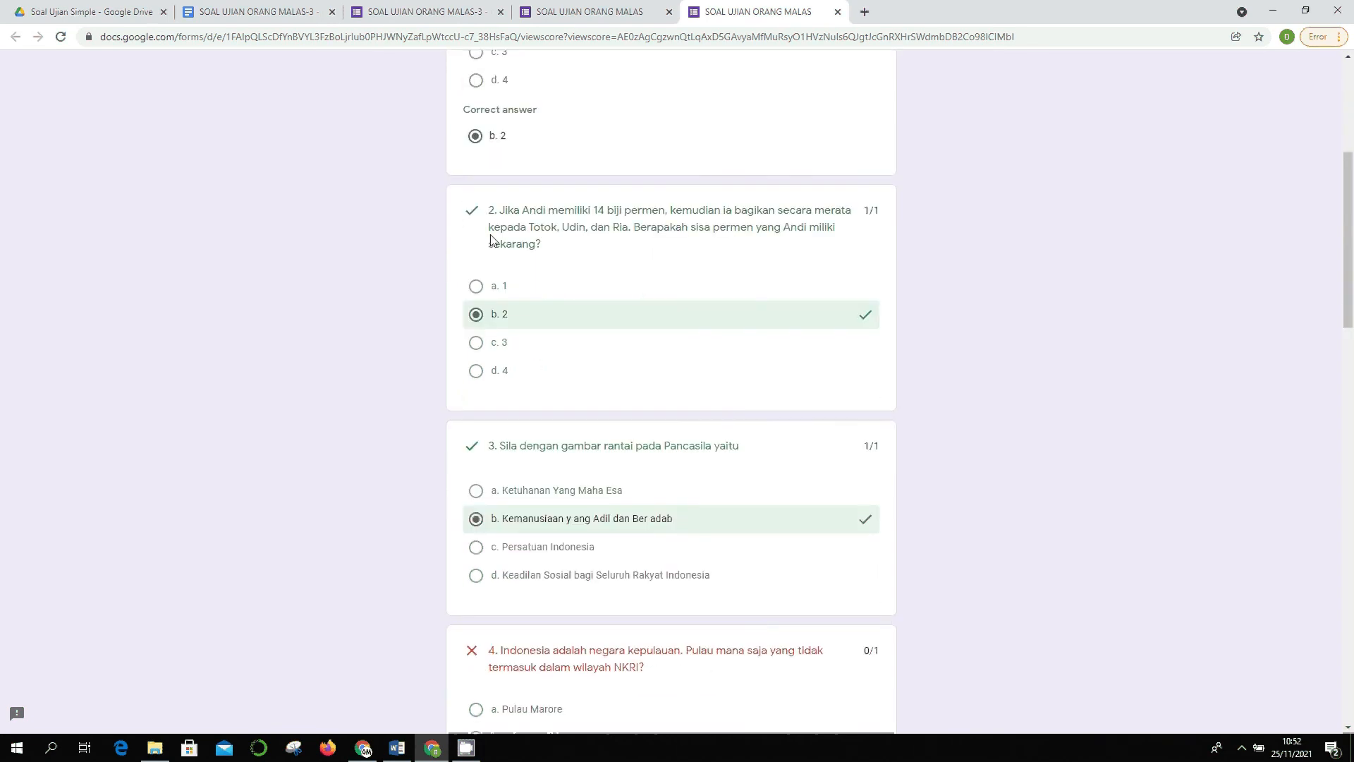
{"action": "scroll", "coordinate": [847, 295], "scroll_direction": "down", "scroll_amount": 20}
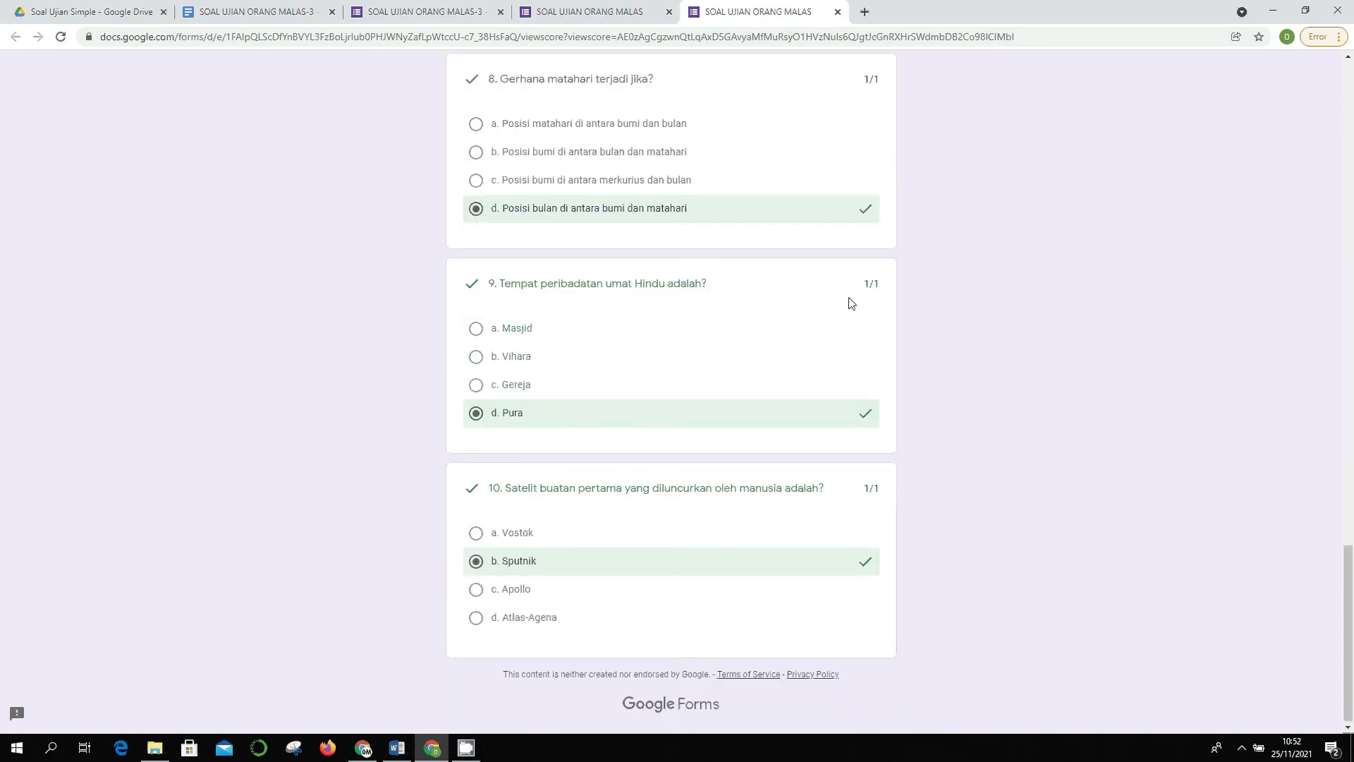
{"action": "scroll", "coordinate": [843, 295], "scroll_direction": "up", "scroll_amount": 20}
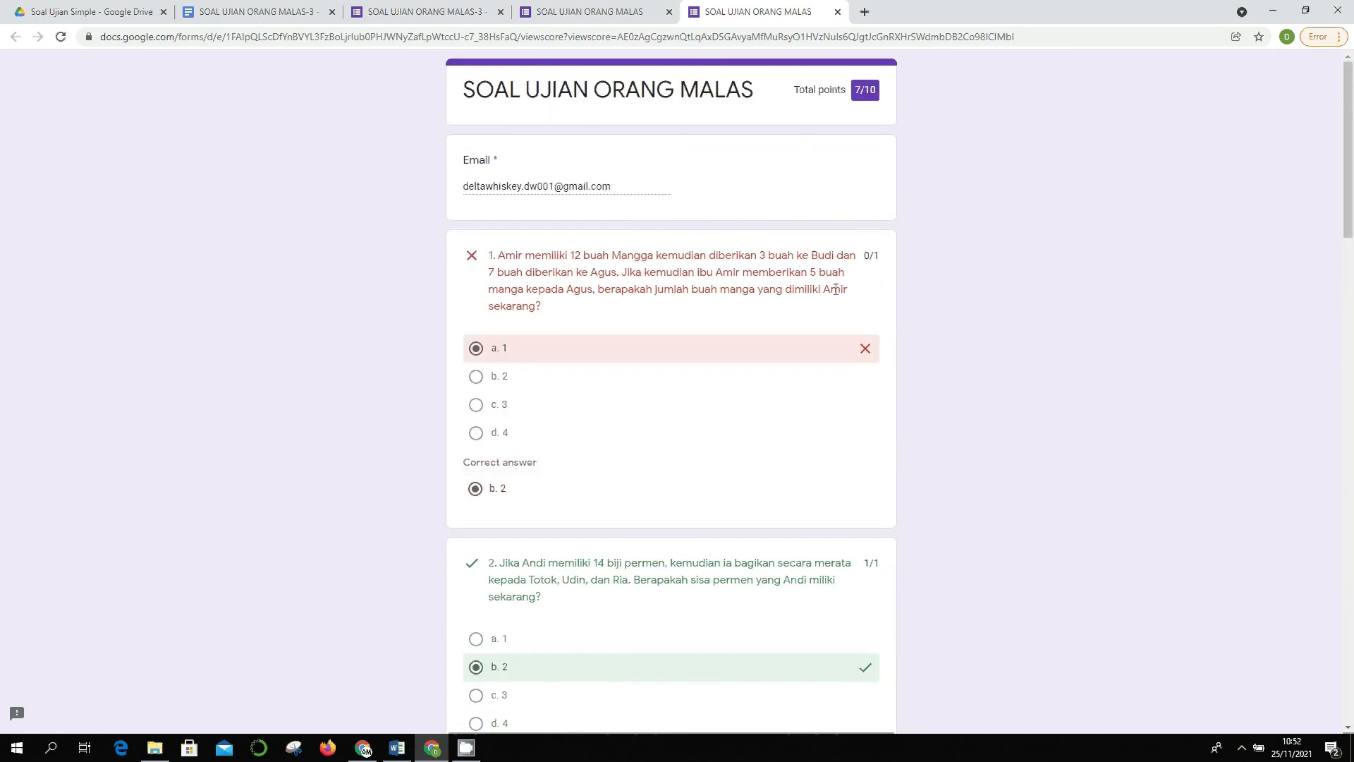
{"action": "left_click", "coordinate": [838, 12]}
{"action": "left_click", "coordinate": [670, 12]}
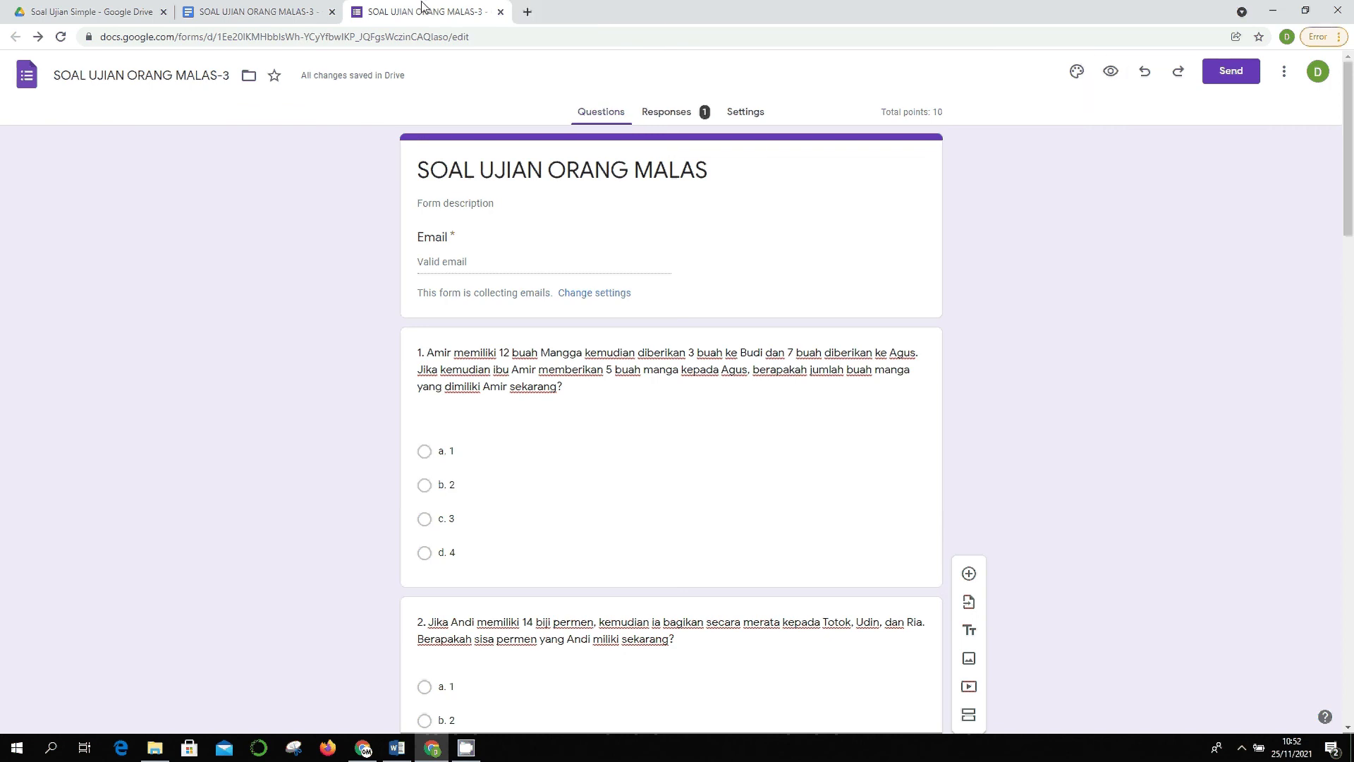
{"action": "left_click", "coordinate": [676, 115]}
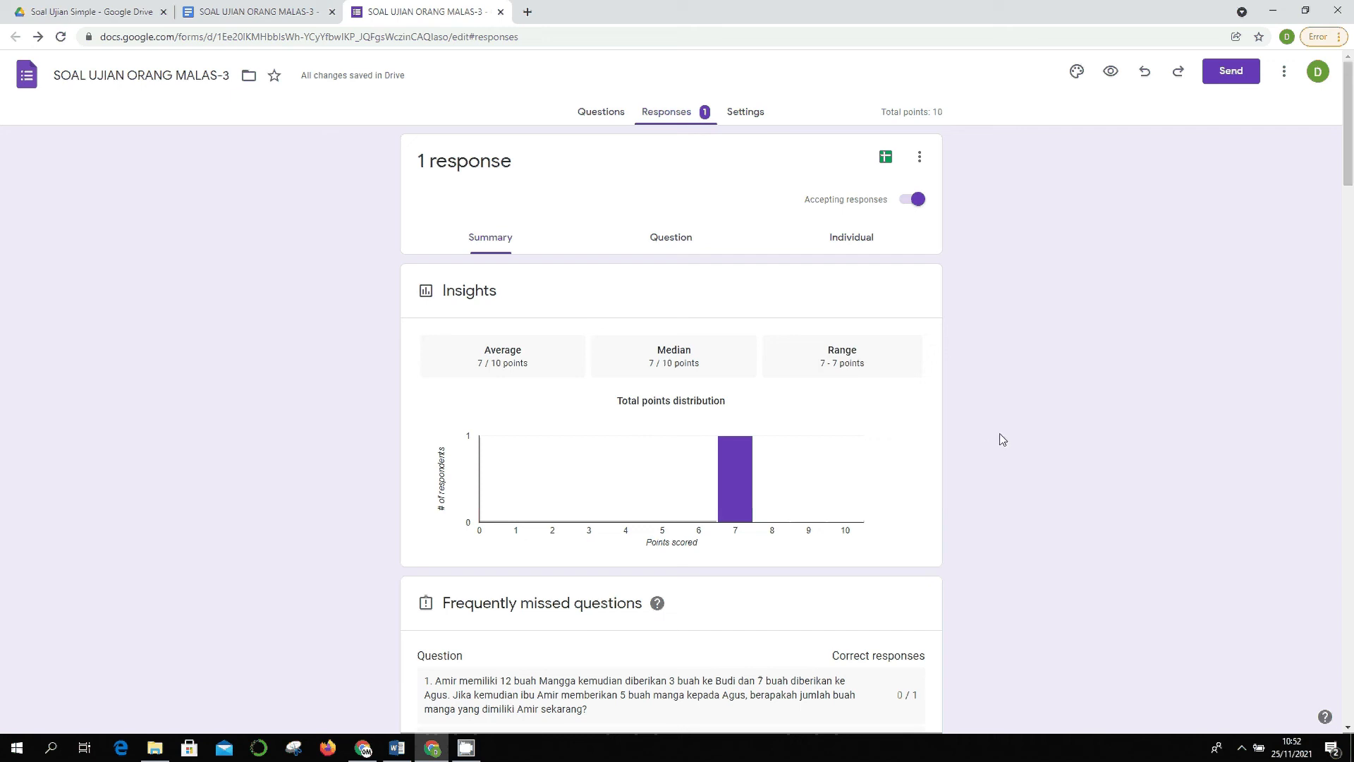
{"action": "scroll", "coordinate": [1004, 439], "scroll_direction": "down", "scroll_amount": 2}
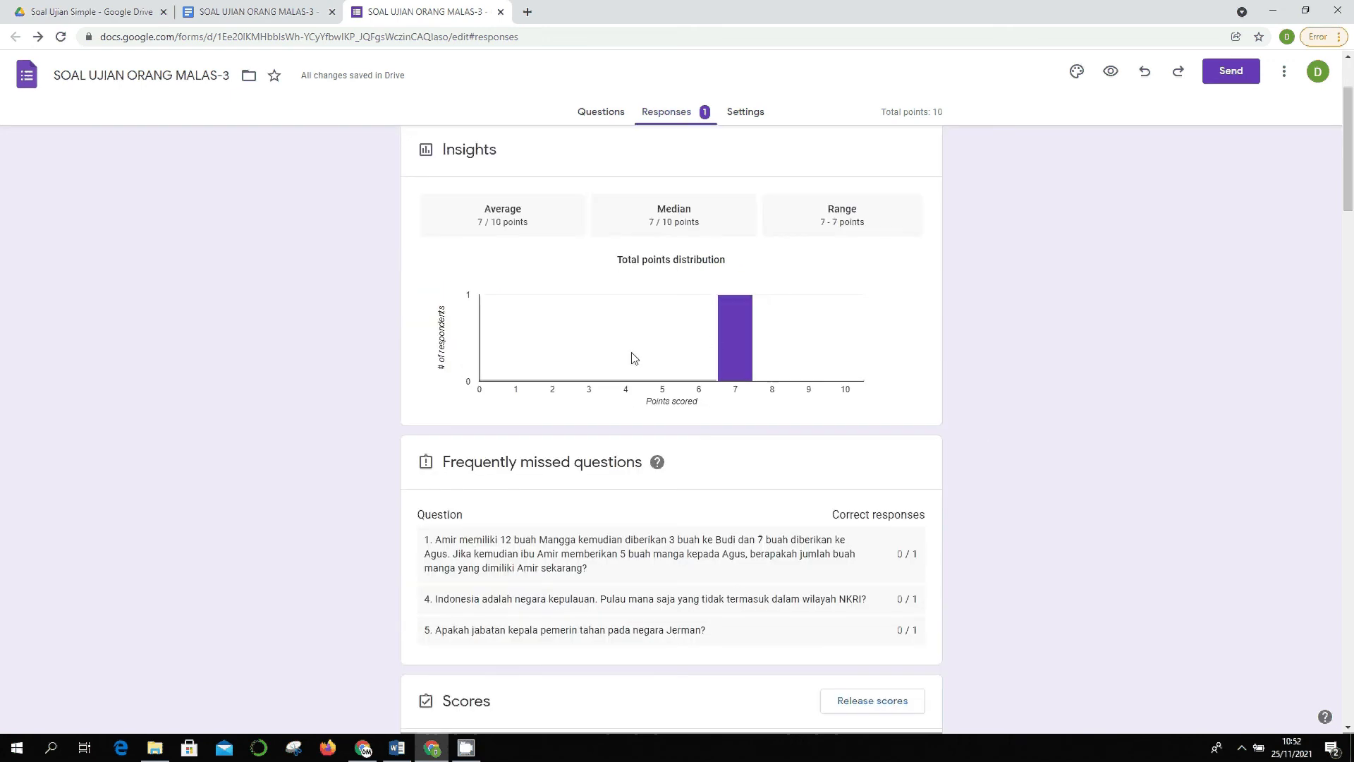
{"action": "scroll", "coordinate": [747, 372], "scroll_direction": "down", "scroll_amount": 1}
{"action": "scroll", "coordinate": [1226, 457], "scroll_direction": "down", "scroll_amount": 2}
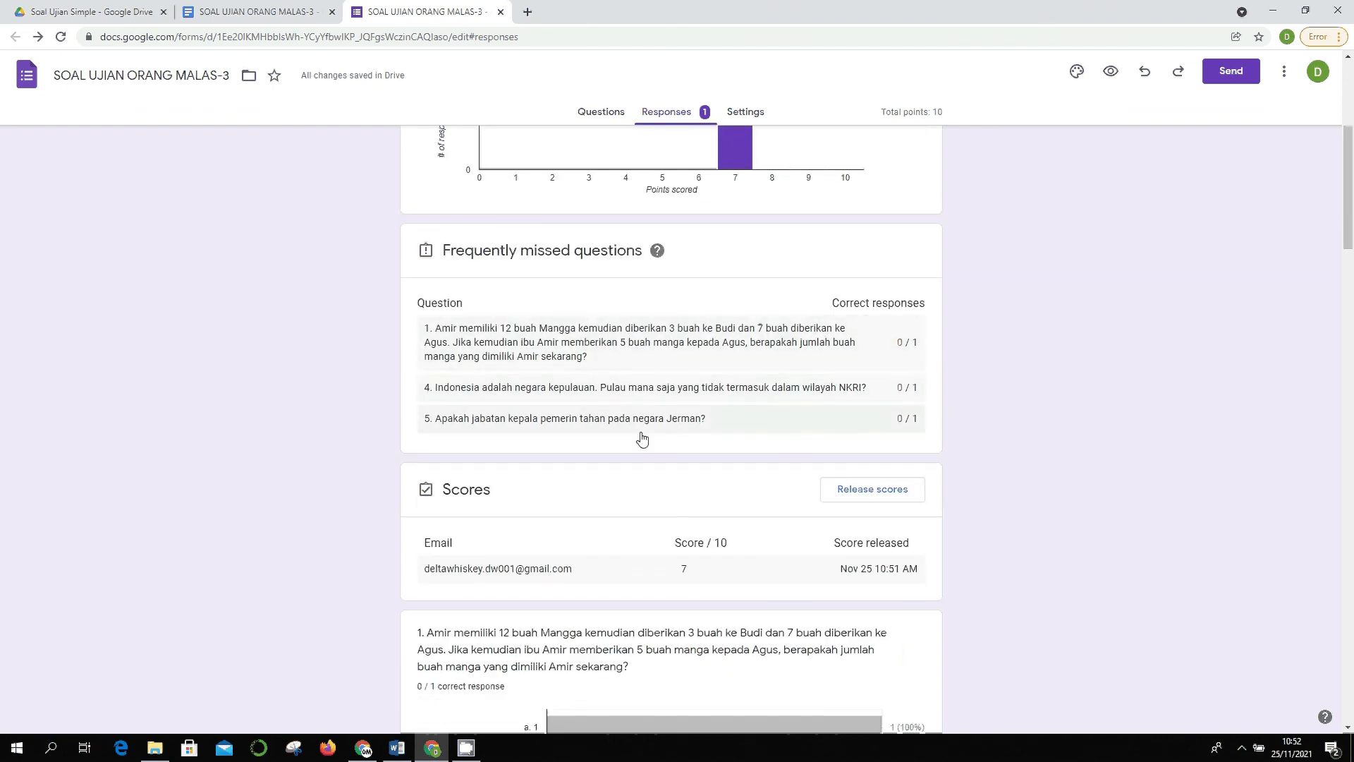
{"action": "scroll", "coordinate": [642, 439], "scroll_direction": "down", "scroll_amount": 3}
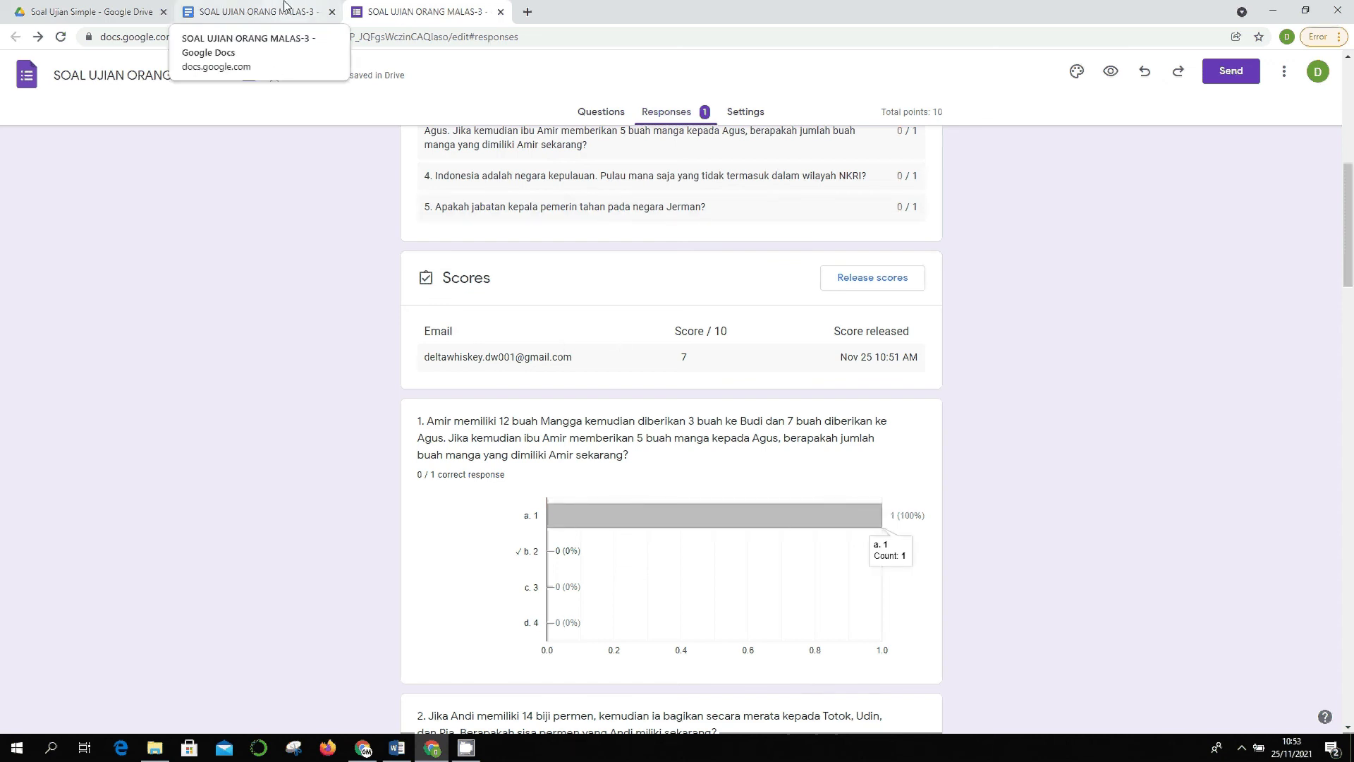
{"action": "left_click", "coordinate": [613, 111]}
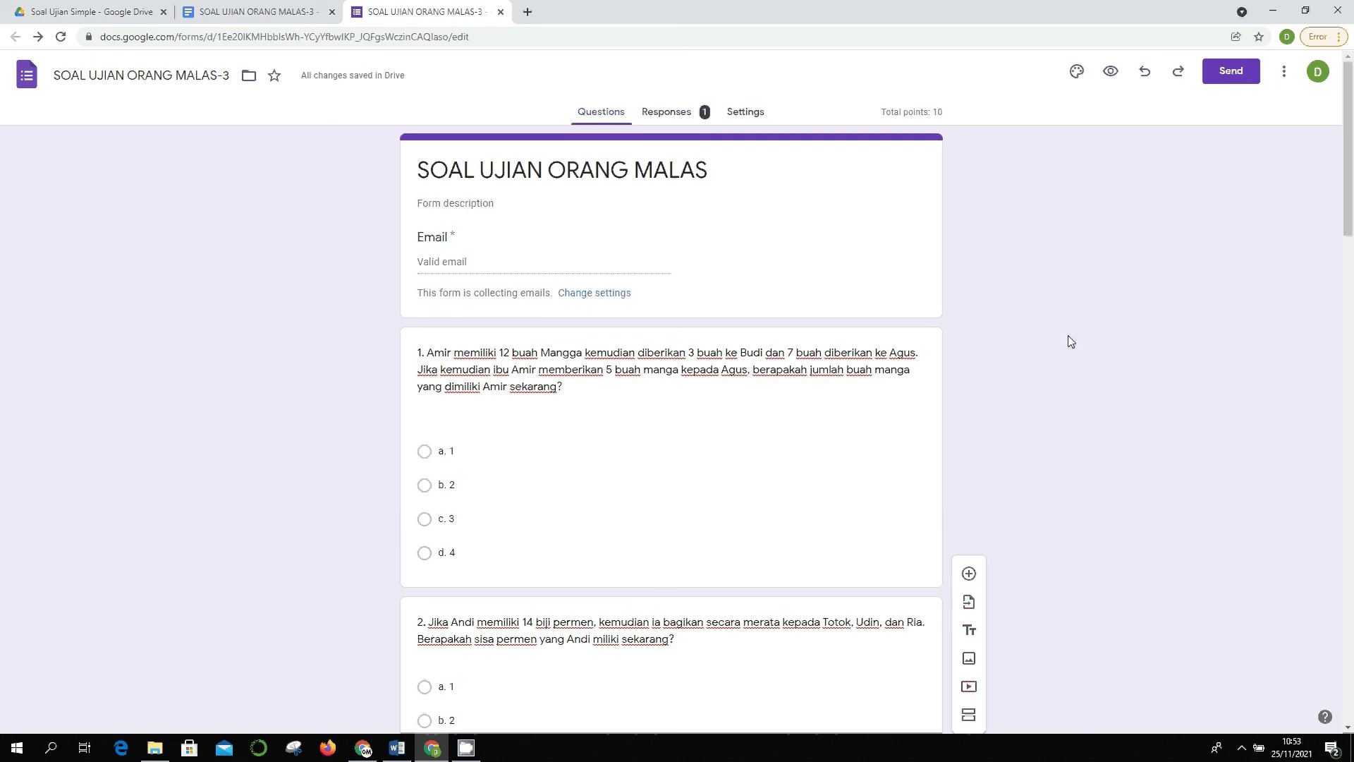
- Add new questions to the quiz, including one below question 1
{"action": "left_click", "coordinate": [969, 573]}
{"action": "left_click", "coordinate": [970, 577]}
{"action": "left_click", "coordinate": [853, 335]}
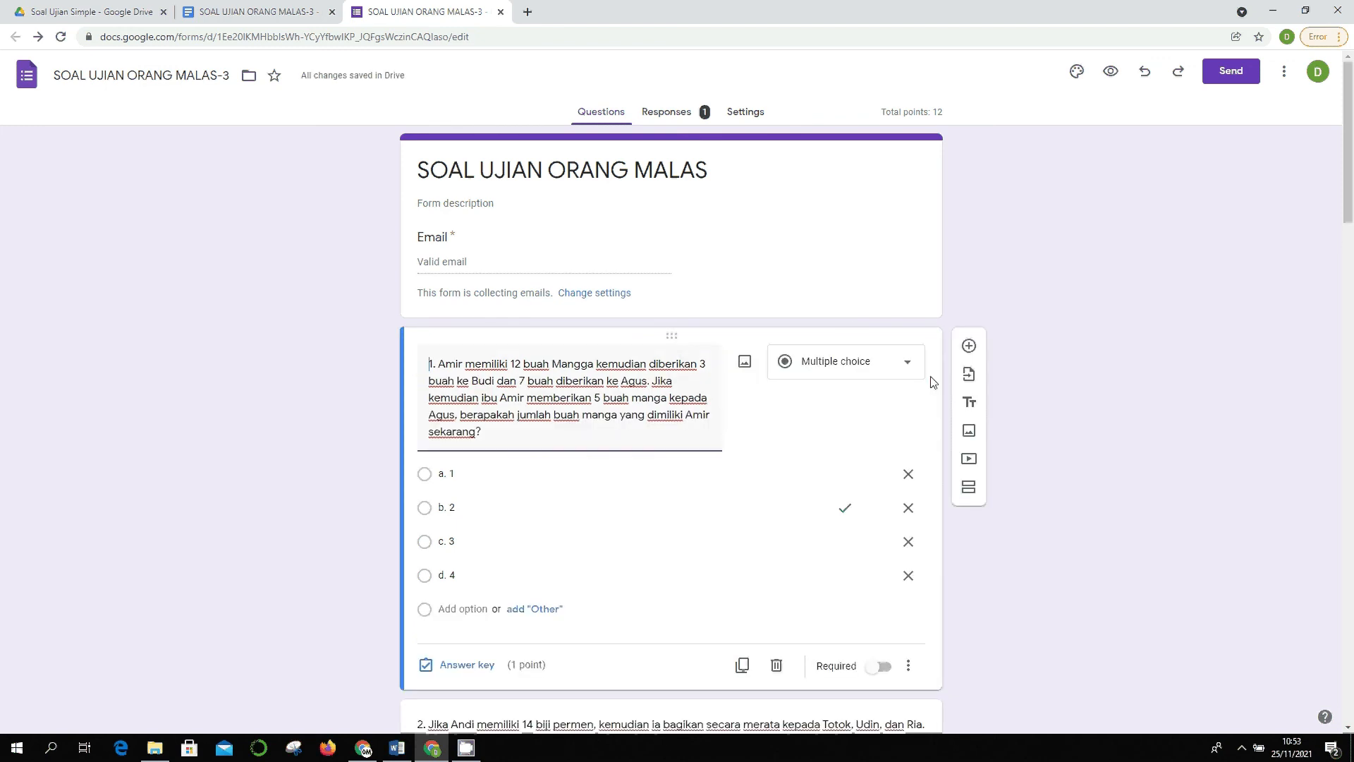
{"action": "left_click", "coordinate": [969, 347]}
{"action": "scroll", "coordinate": [781, 543], "scroll_direction": "down", "scroll_amount": 7}
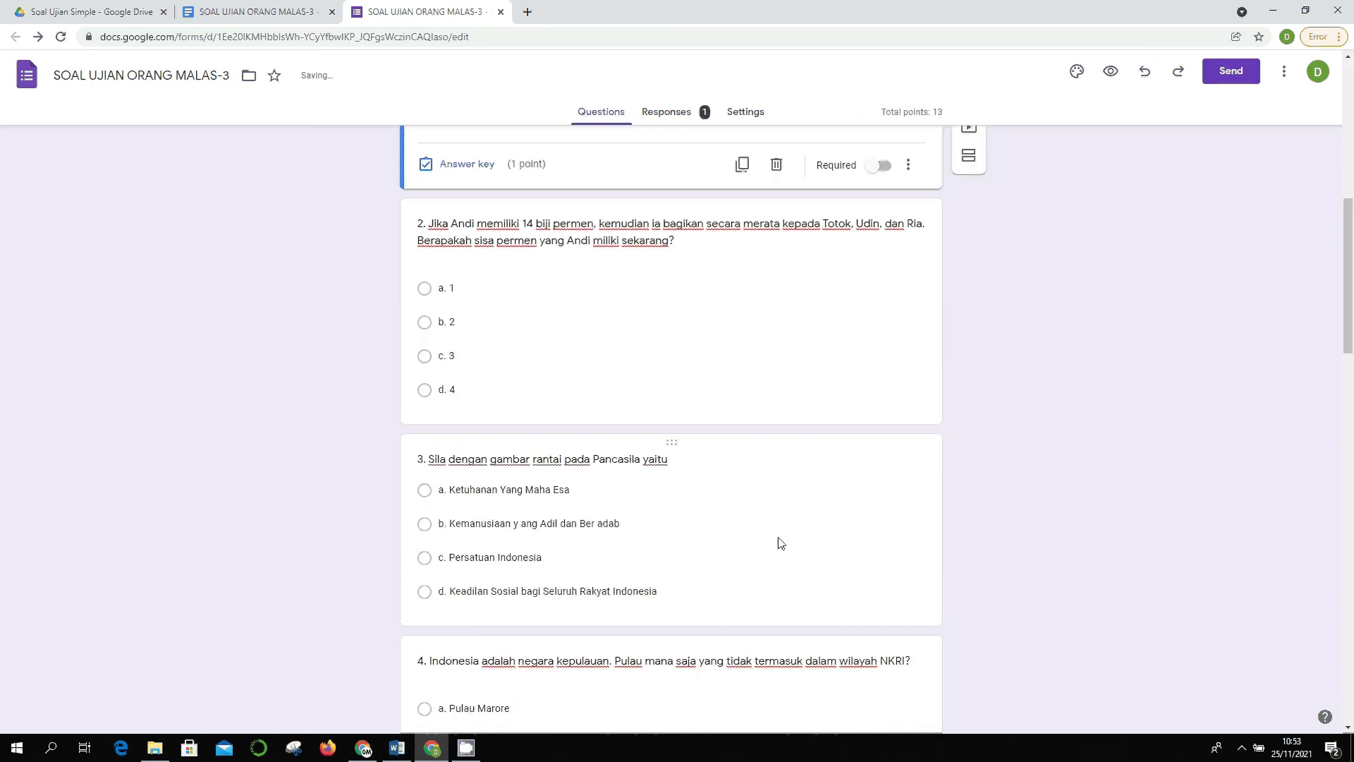
{"action": "scroll", "coordinate": [779, 540], "scroll_direction": "up", "scroll_amount": 3}
{"action": "scroll", "coordinate": [776, 536], "scroll_direction": "up", "scroll_amount": 4}
{"action": "left_click_drag", "start_coordinate": [674, 463], "coordinate": [655, 180]}
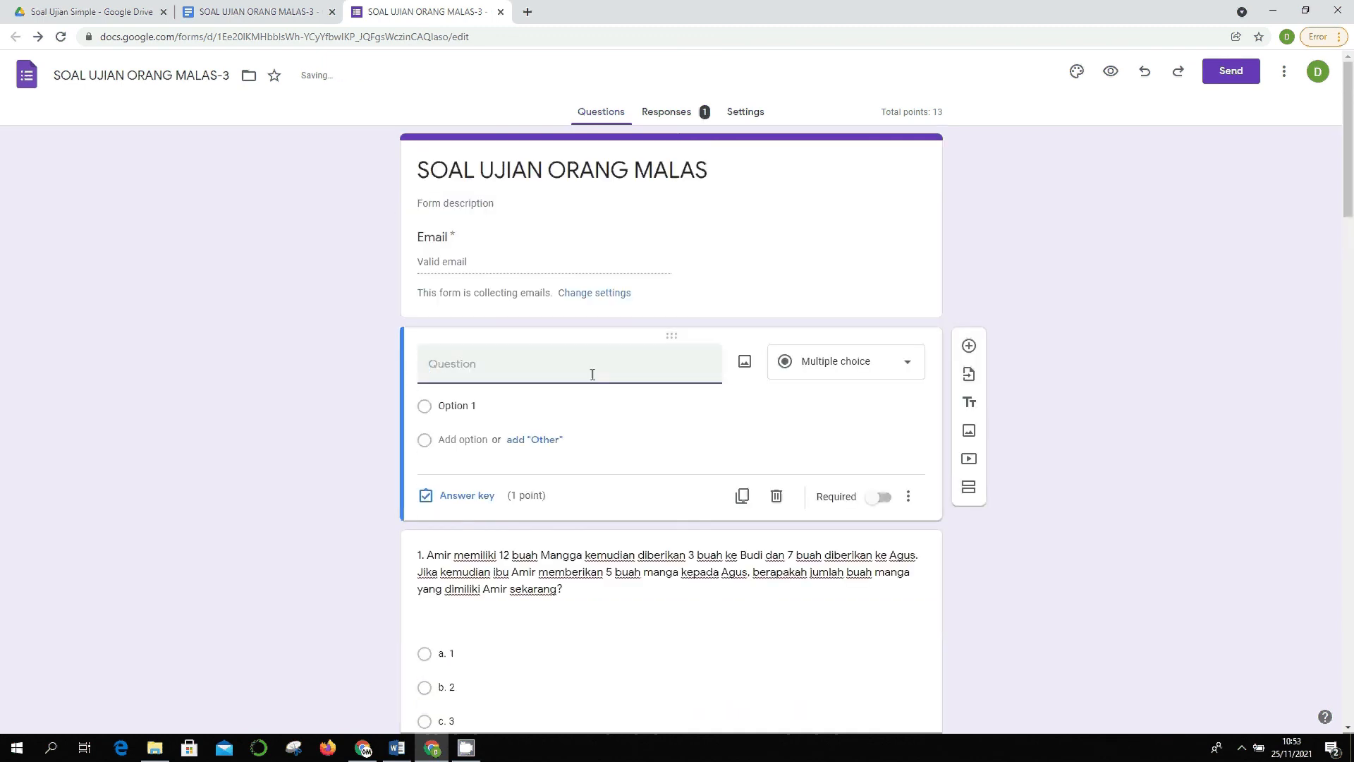
- Title the new question 'Nomor Induk Siswa', set its type, and add response validation
{"action": "left_click", "coordinate": [892, 370]}
{"action": "left_click", "coordinate": [600, 363]}
{"action": "type", "text": "Nomor Induk Siswa"}
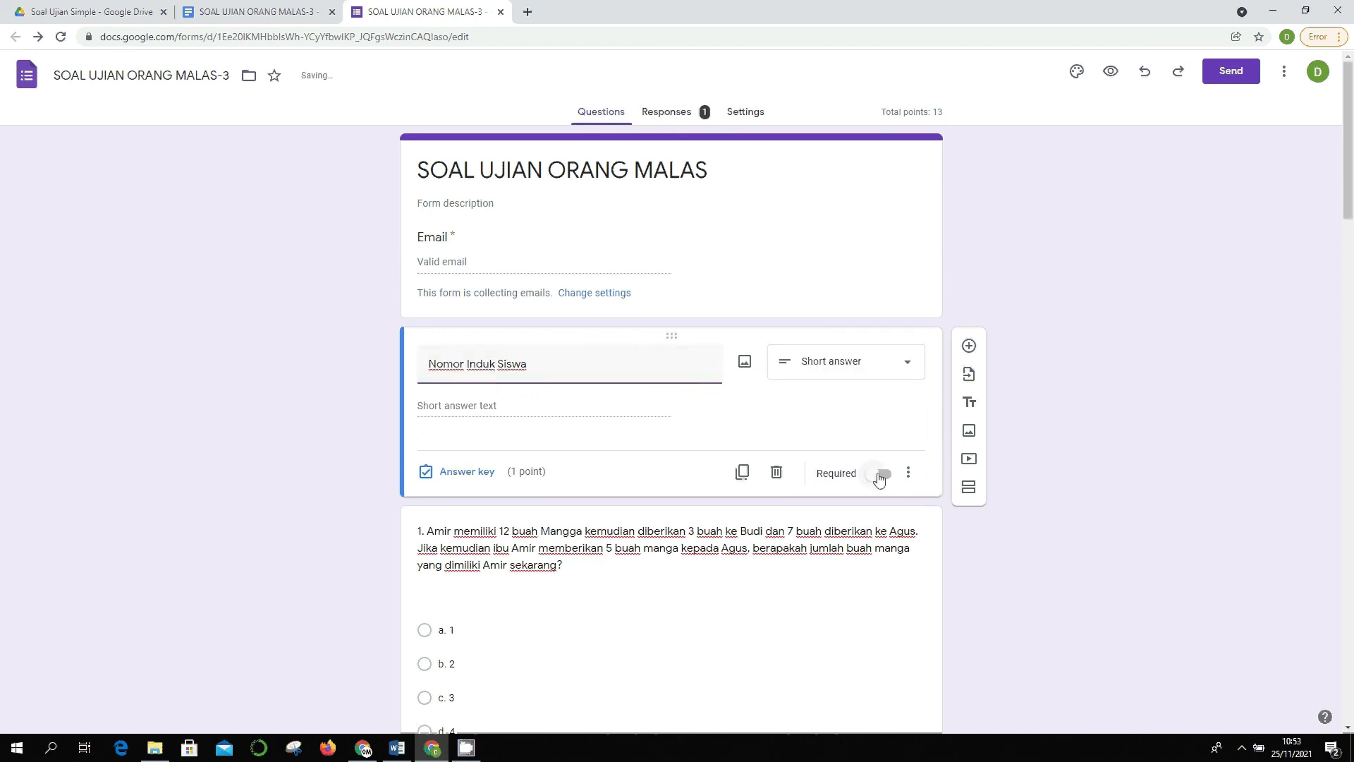
{"action": "left_click", "coordinate": [909, 473]}
{"action": "left_click", "coordinate": [938, 561]}
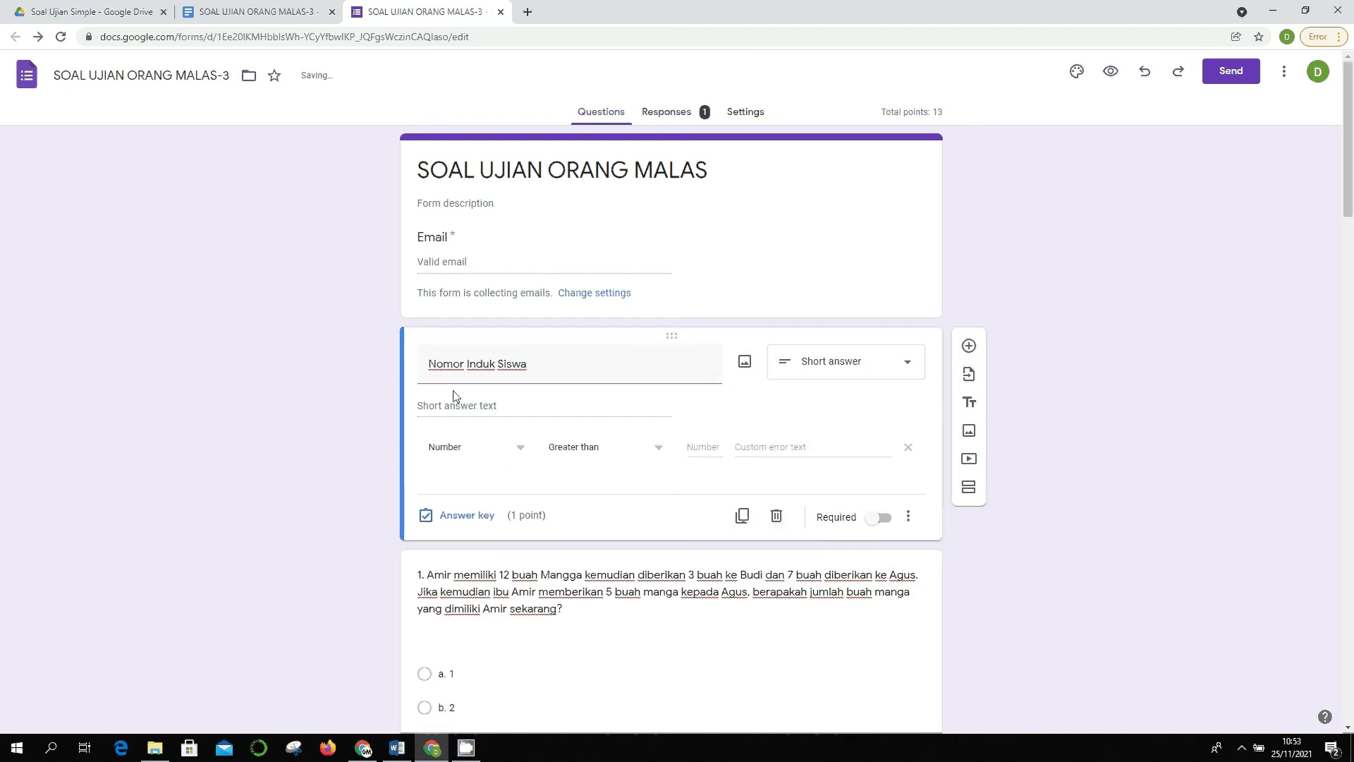
- Require a whole number answer, then delete the question and view the response summary
{"action": "left_click", "coordinate": [597, 446]}
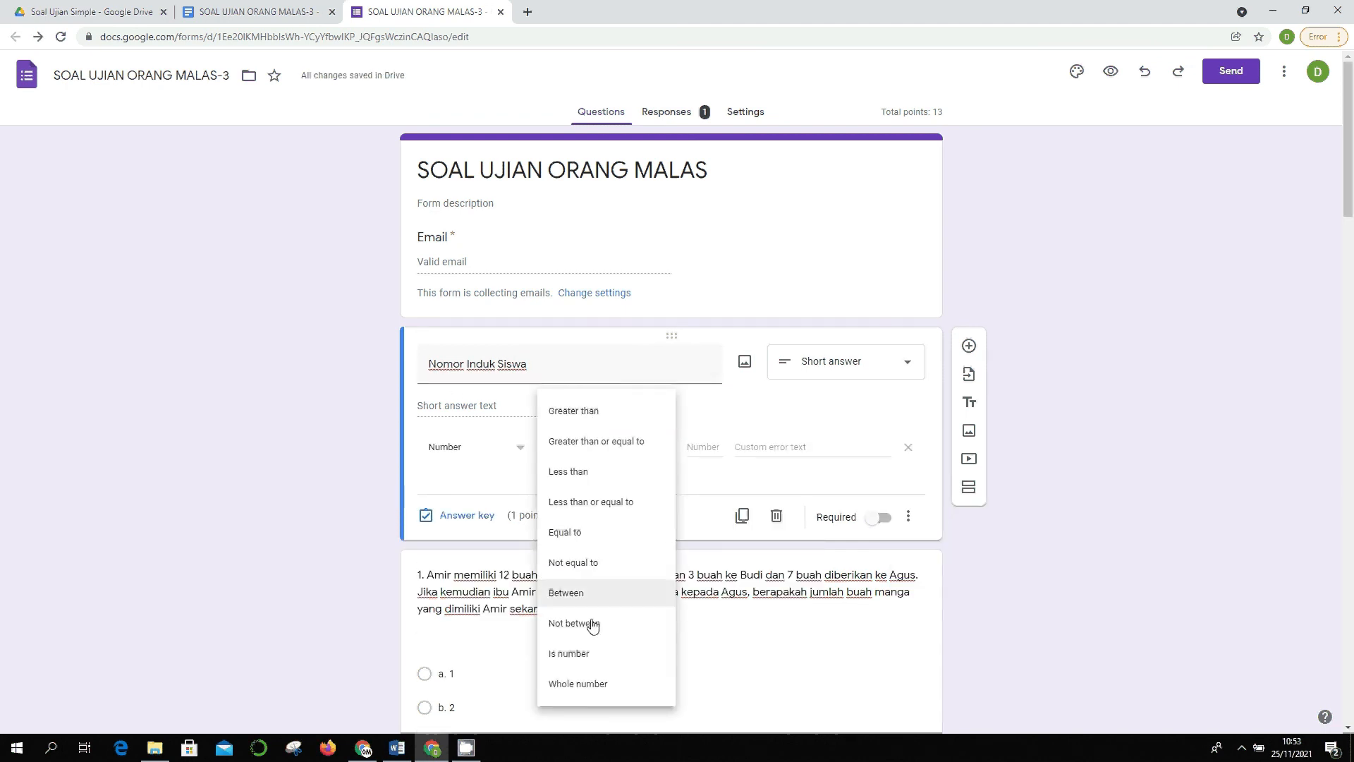
{"action": "left_click", "coordinate": [598, 656]}
{"action": "left_click", "coordinate": [591, 452]}
{"action": "left_click", "coordinate": [611, 477]}
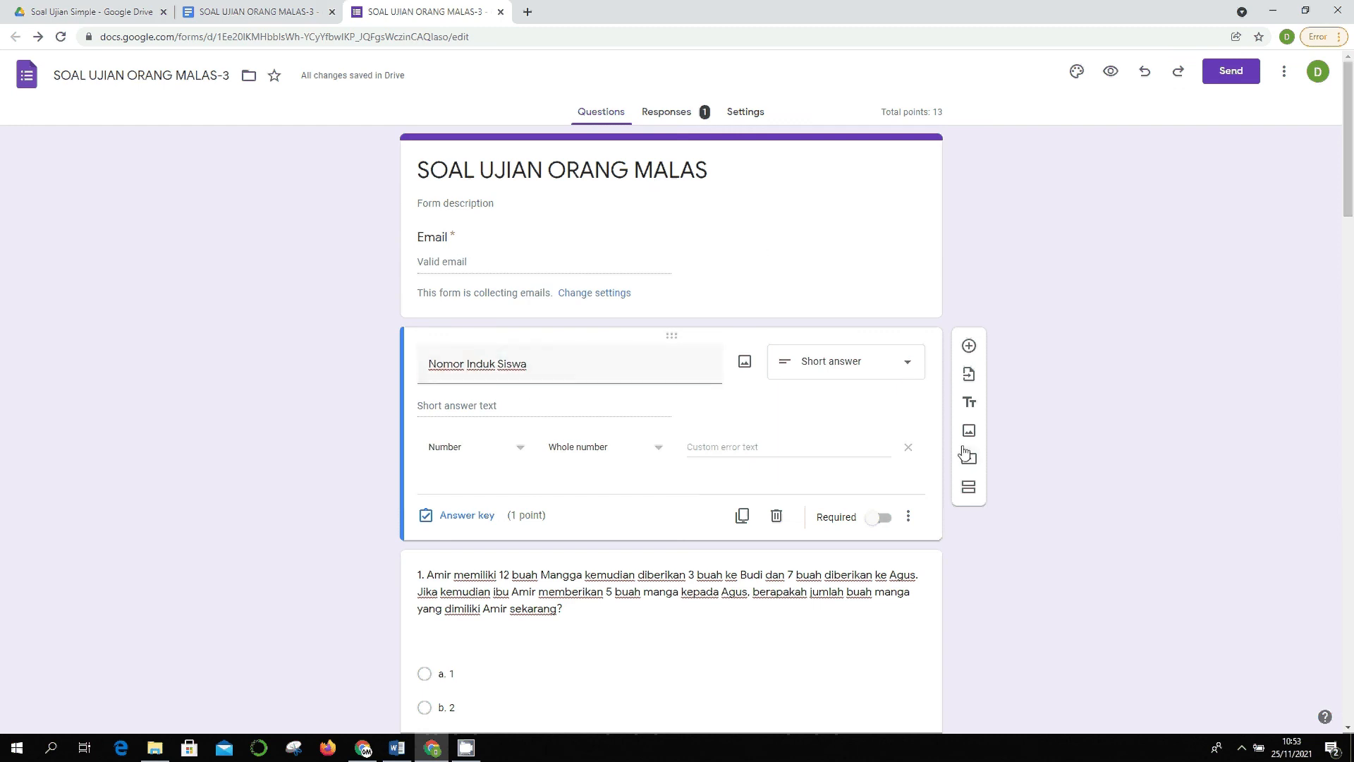
{"action": "left_click", "coordinate": [776, 515]}
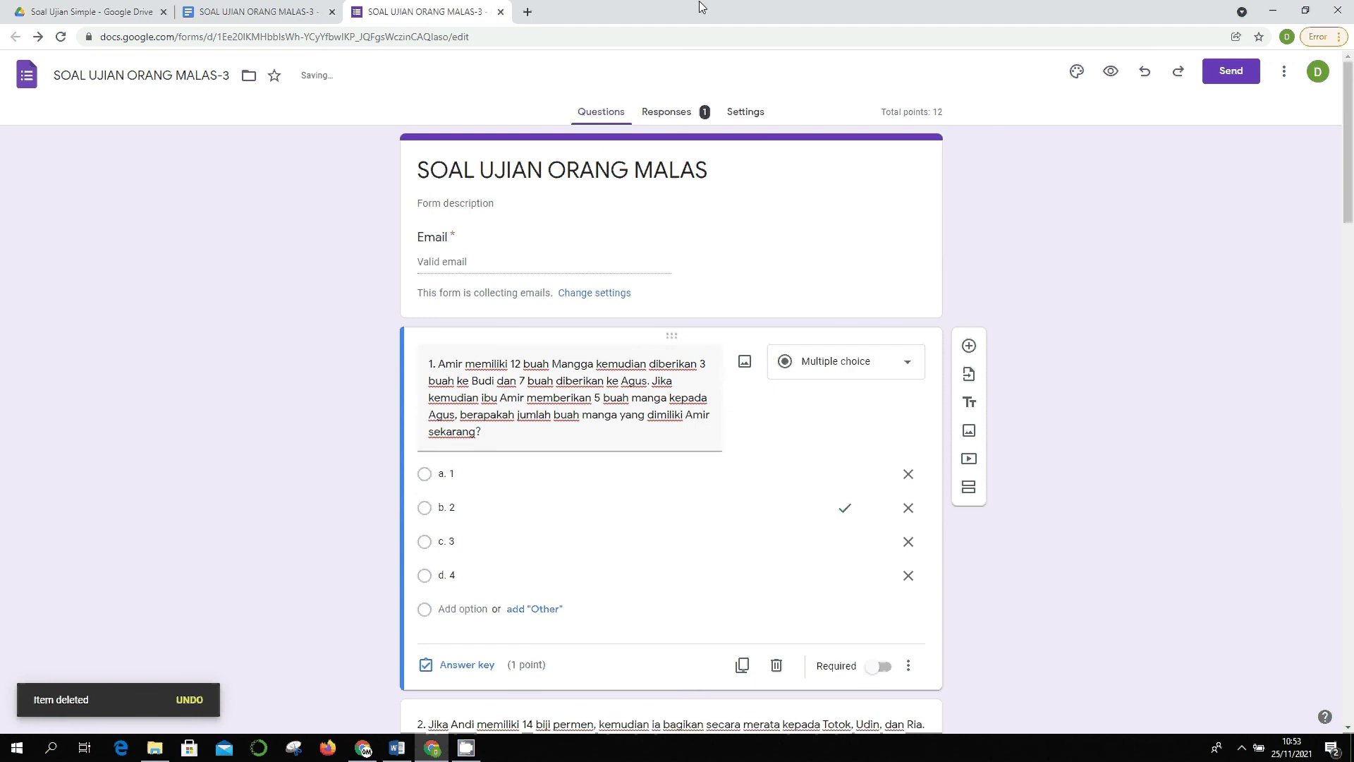
{"action": "left_click", "coordinate": [671, 112]}
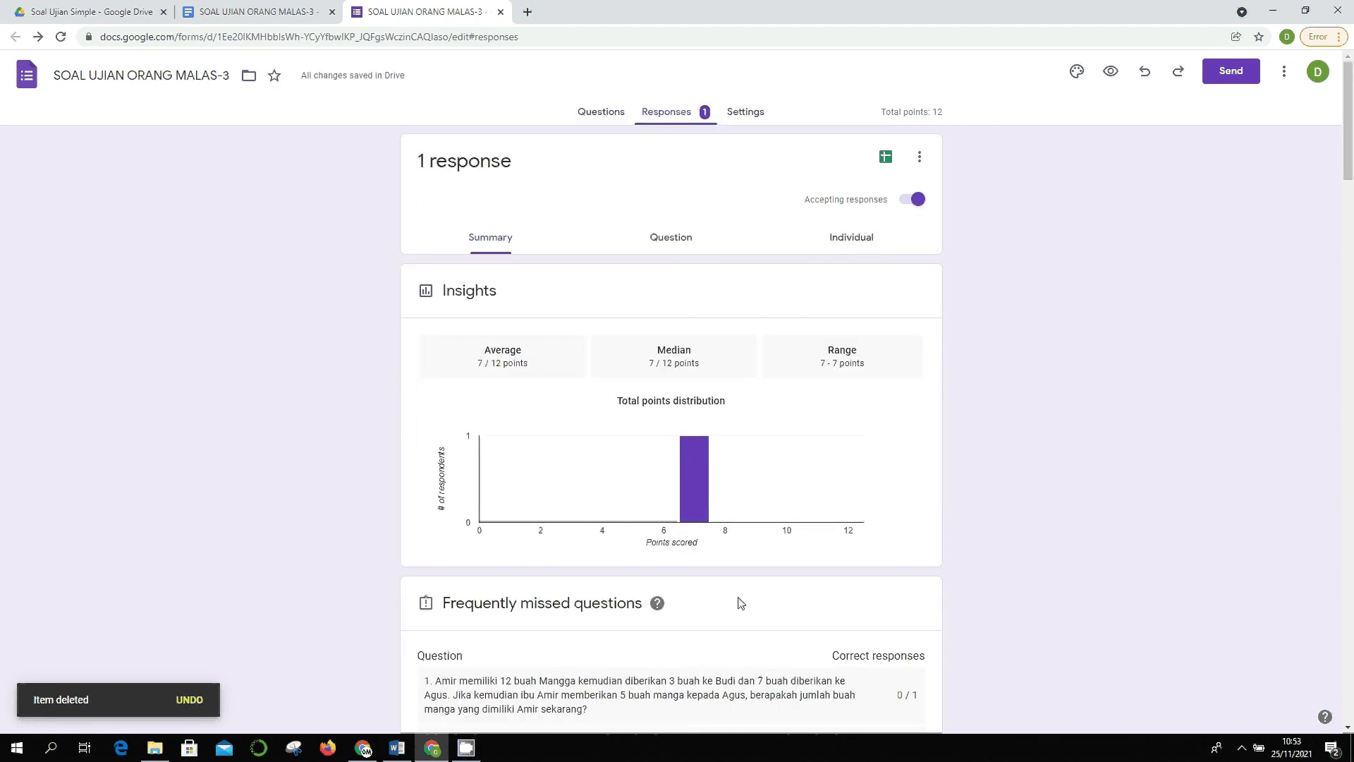
{"action": "scroll", "coordinate": [740, 604], "scroll_direction": "down", "scroll_amount": 20}
{"action": "scroll", "coordinate": [737, 602], "scroll_direction": "up", "scroll_amount": 10}
{"action": "scroll", "coordinate": [738, 602], "scroll_direction": "up", "scroll_amount": 5}
{"action": "scroll", "coordinate": [615, 436], "scroll_direction": "down", "scroll_amount": 5}
{"action": "scroll", "coordinate": [635, 399], "scroll_direction": "up", "scroll_amount": 3}
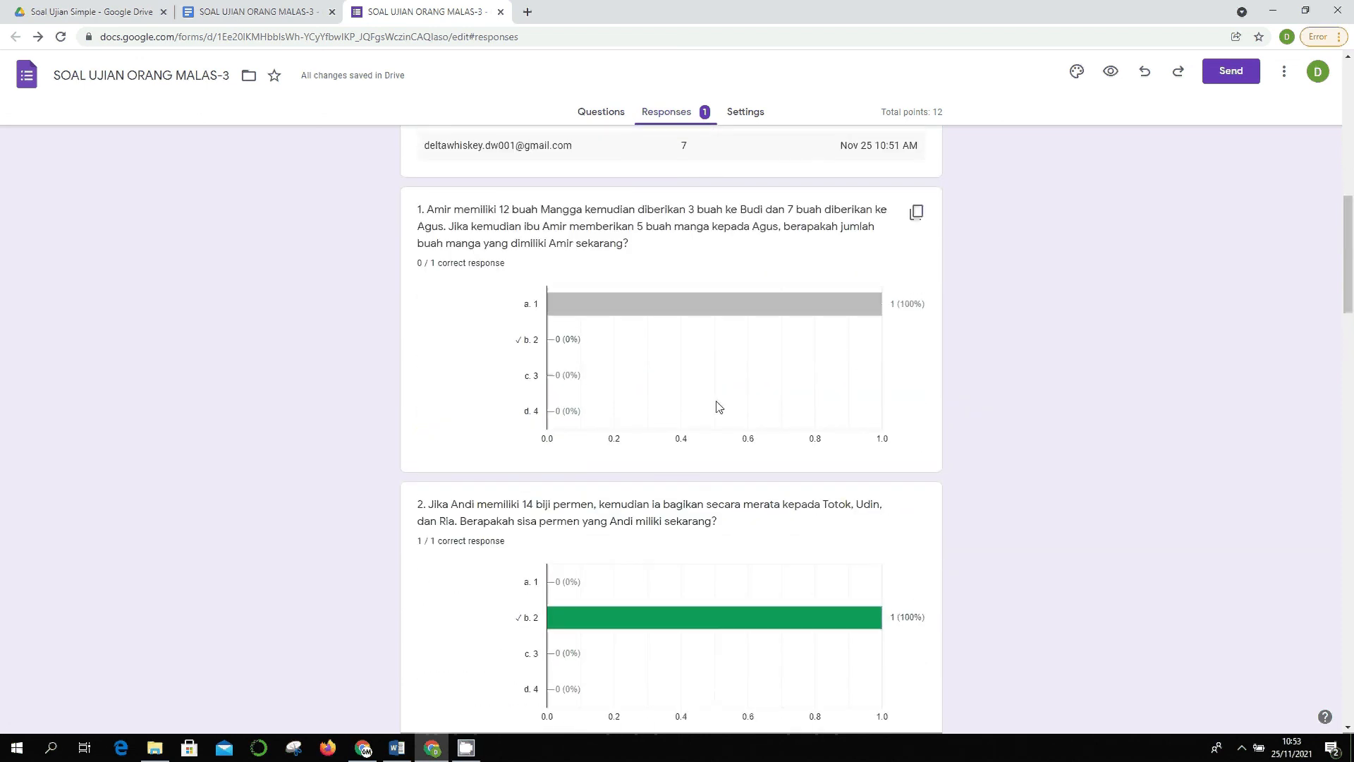
{"action": "scroll", "coordinate": [804, 441], "scroll_direction": "down", "scroll_amount": 20}
{"action": "scroll", "coordinate": [825, 459], "scroll_direction": "down", "scroll_amount": 12}
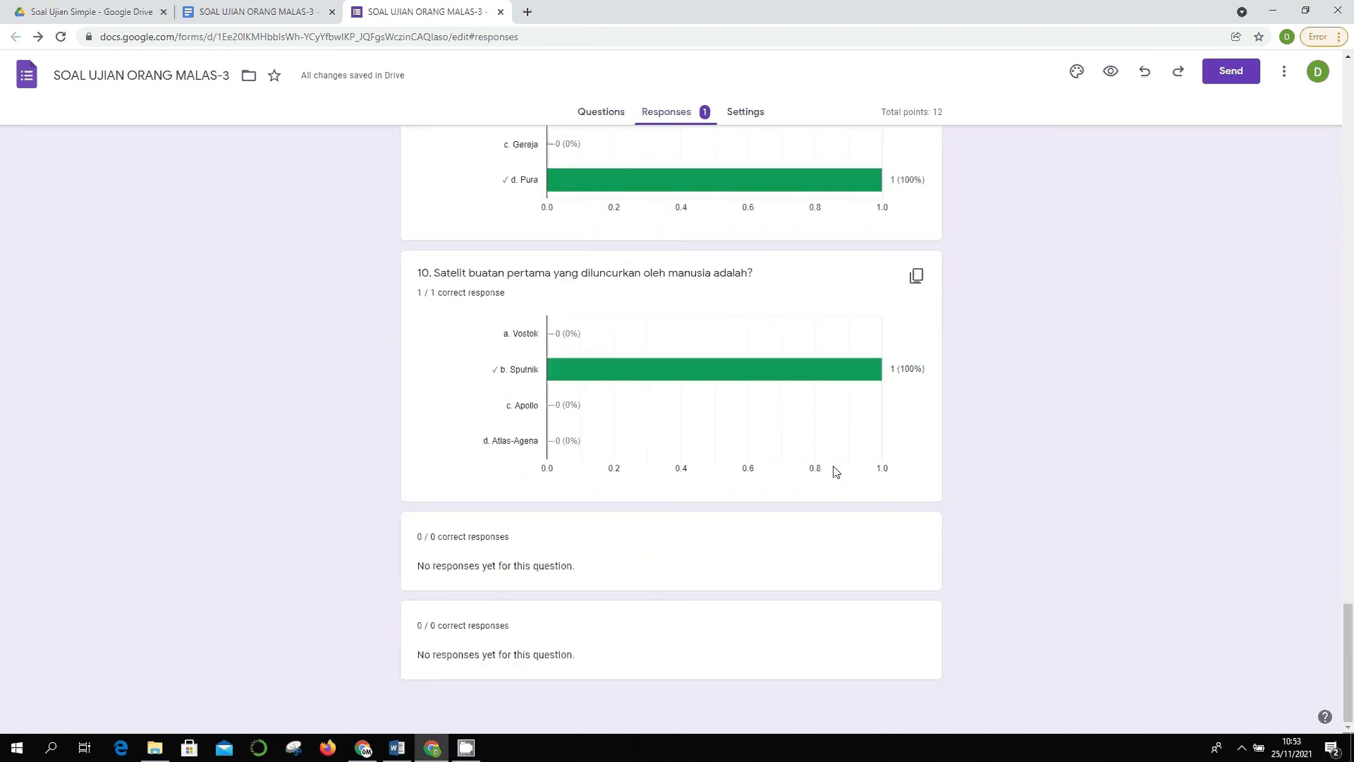
{"action": "scroll", "coordinate": [835, 471], "scroll_direction": "up", "scroll_amount": 20}
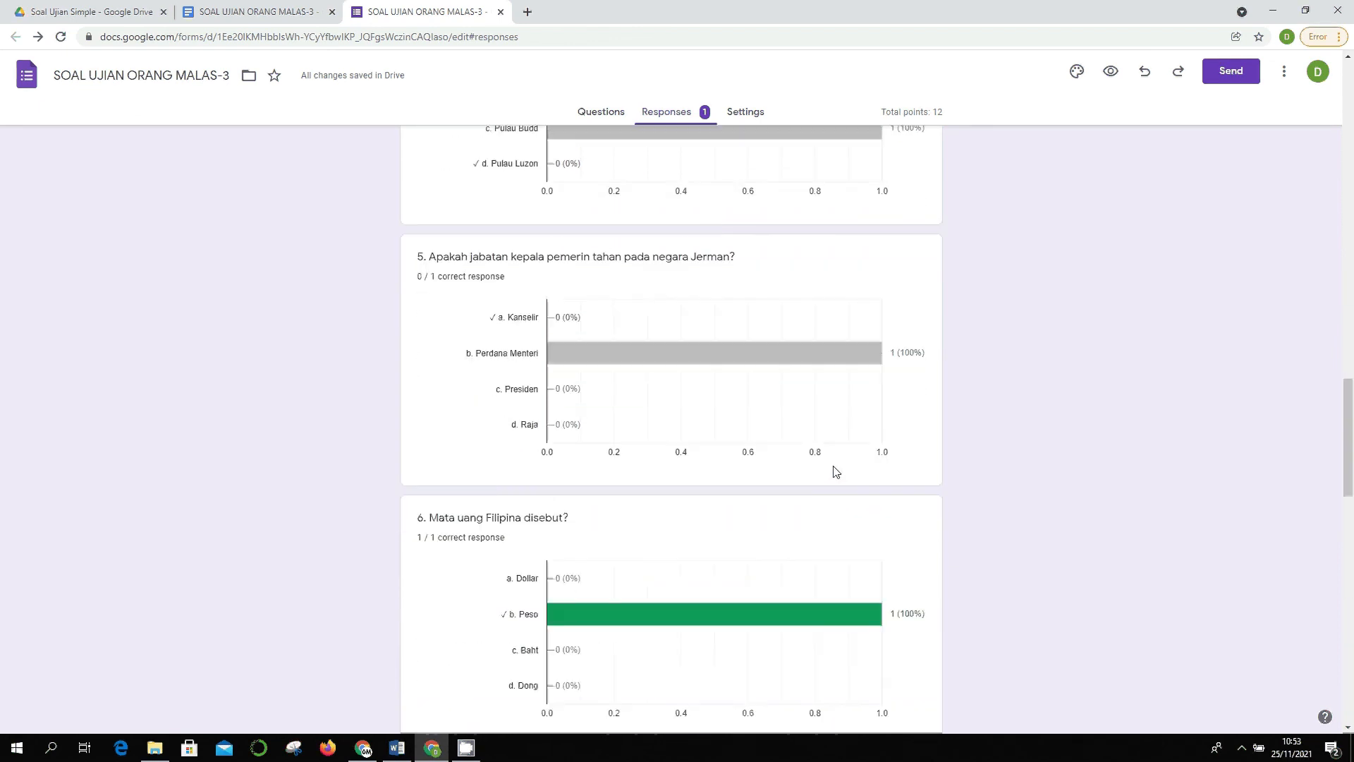
{"action": "scroll", "coordinate": [706, 462], "scroll_direction": "down", "scroll_amount": 2}
{"action": "scroll", "coordinate": [593, 459], "scroll_direction": "up", "scroll_amount": 2}
{"action": "scroll", "coordinate": [781, 429], "scroll_direction": "down", "scroll_amount": 3}
{"action": "scroll", "coordinate": [762, 287], "scroll_direction": "up", "scroll_amount": 2}
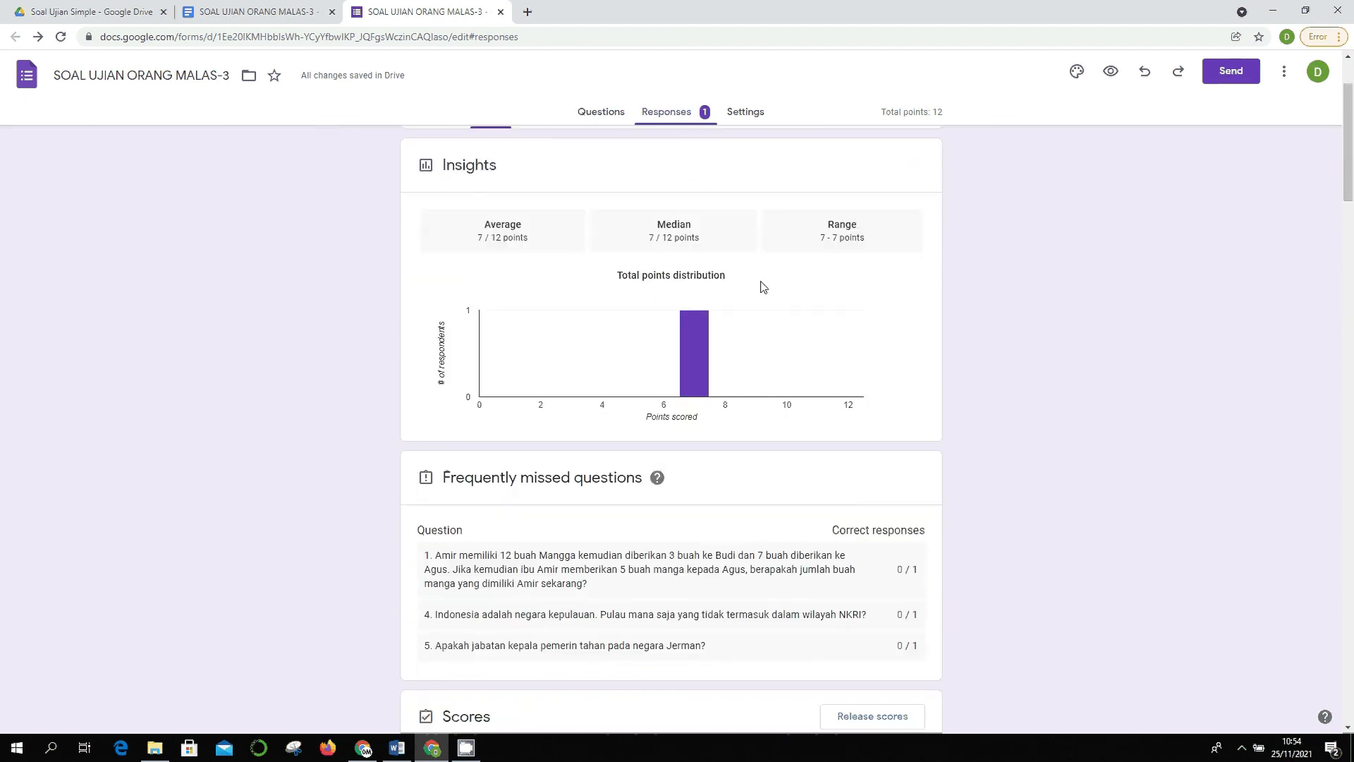
{"action": "scroll", "coordinate": [922, 395], "scroll_direction": "down", "scroll_amount": 3}
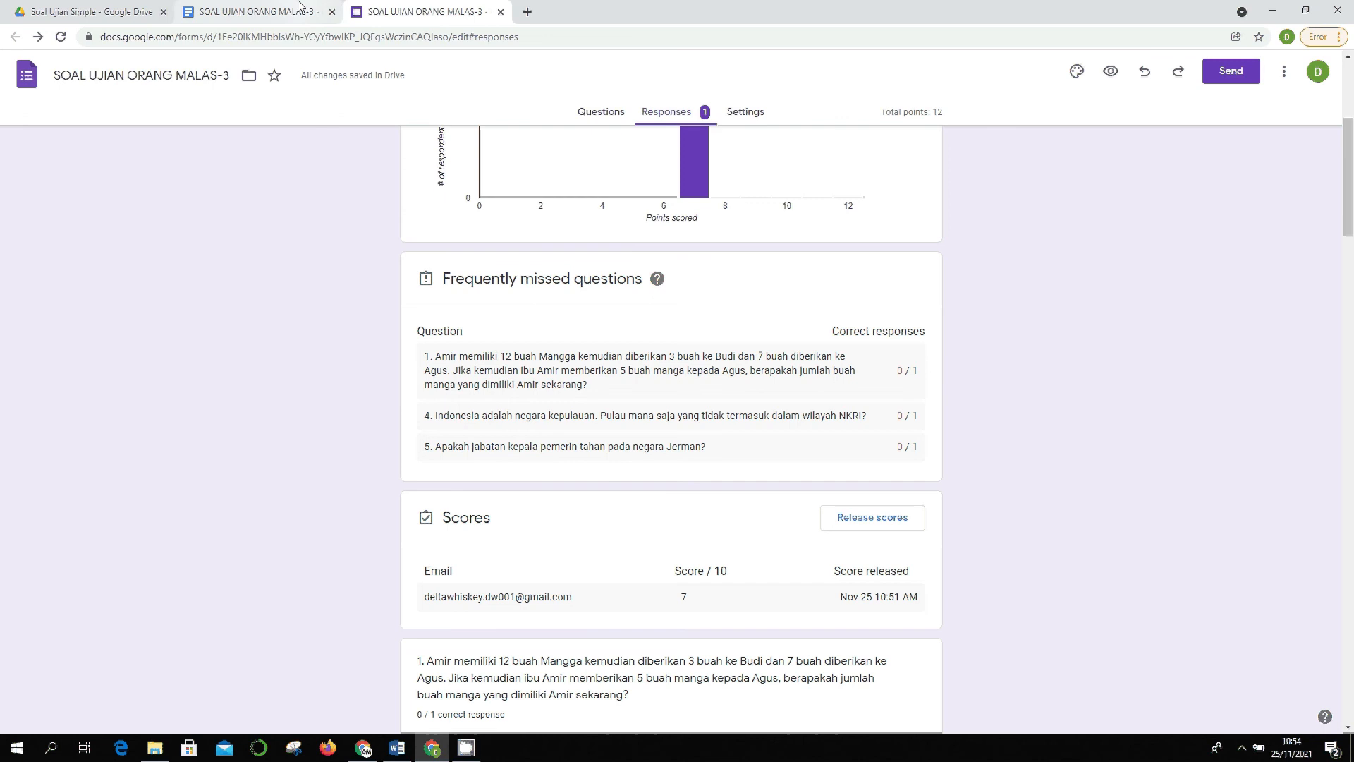
- Delete both blank questions below question 10, then return to the response summary
{"action": "left_click", "coordinate": [608, 116]}
{"action": "scroll", "coordinate": [659, 332], "scroll_direction": "down", "scroll_amount": 20}
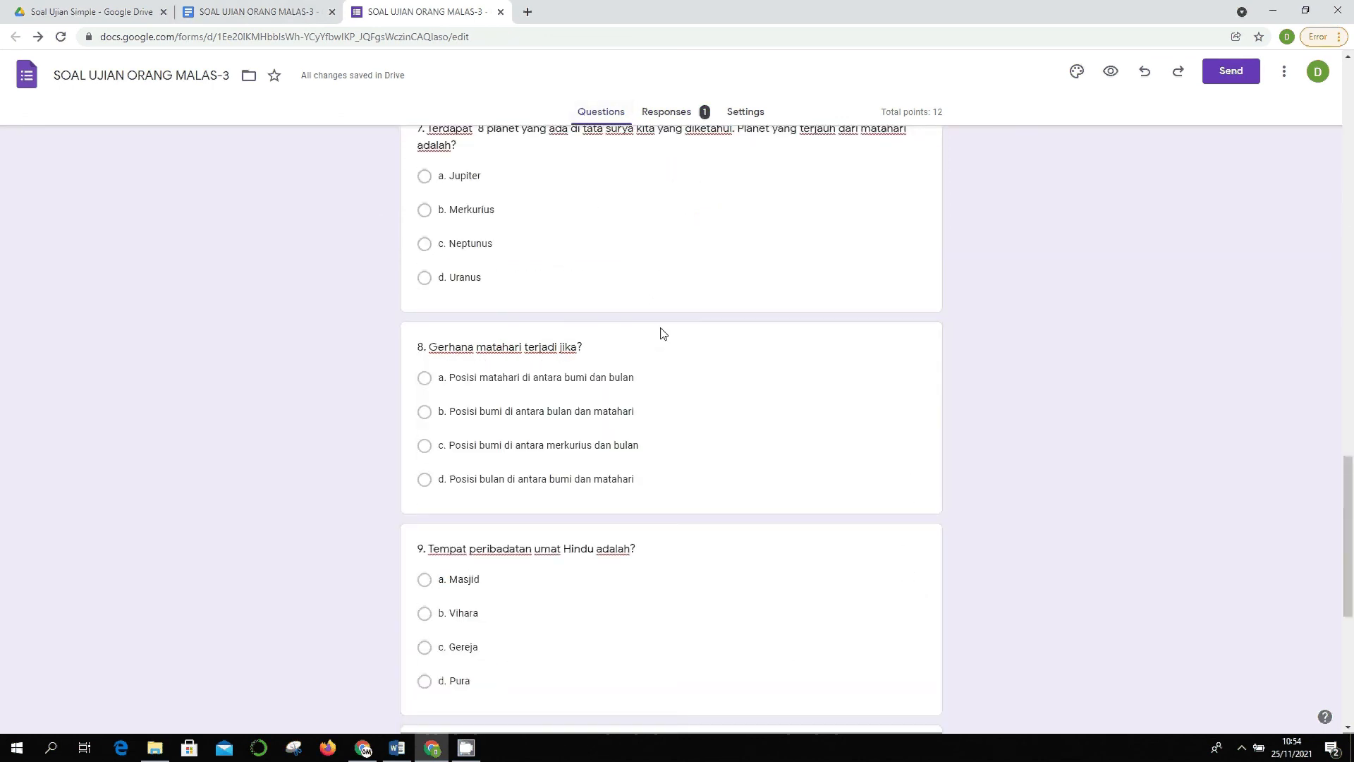
{"action": "left_click", "coordinate": [660, 552]}
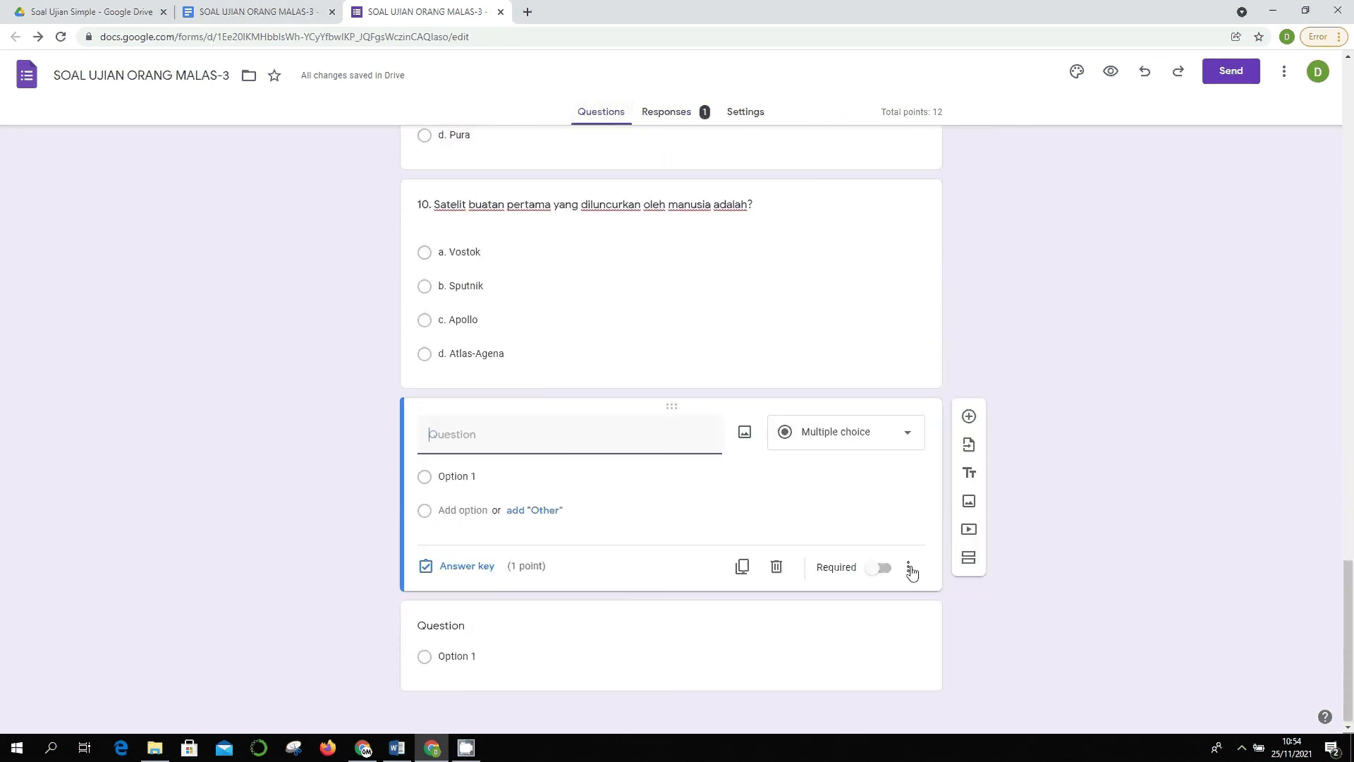
{"action": "left_click", "coordinate": [776, 564]}
{"action": "left_click", "coordinate": [794, 653]}
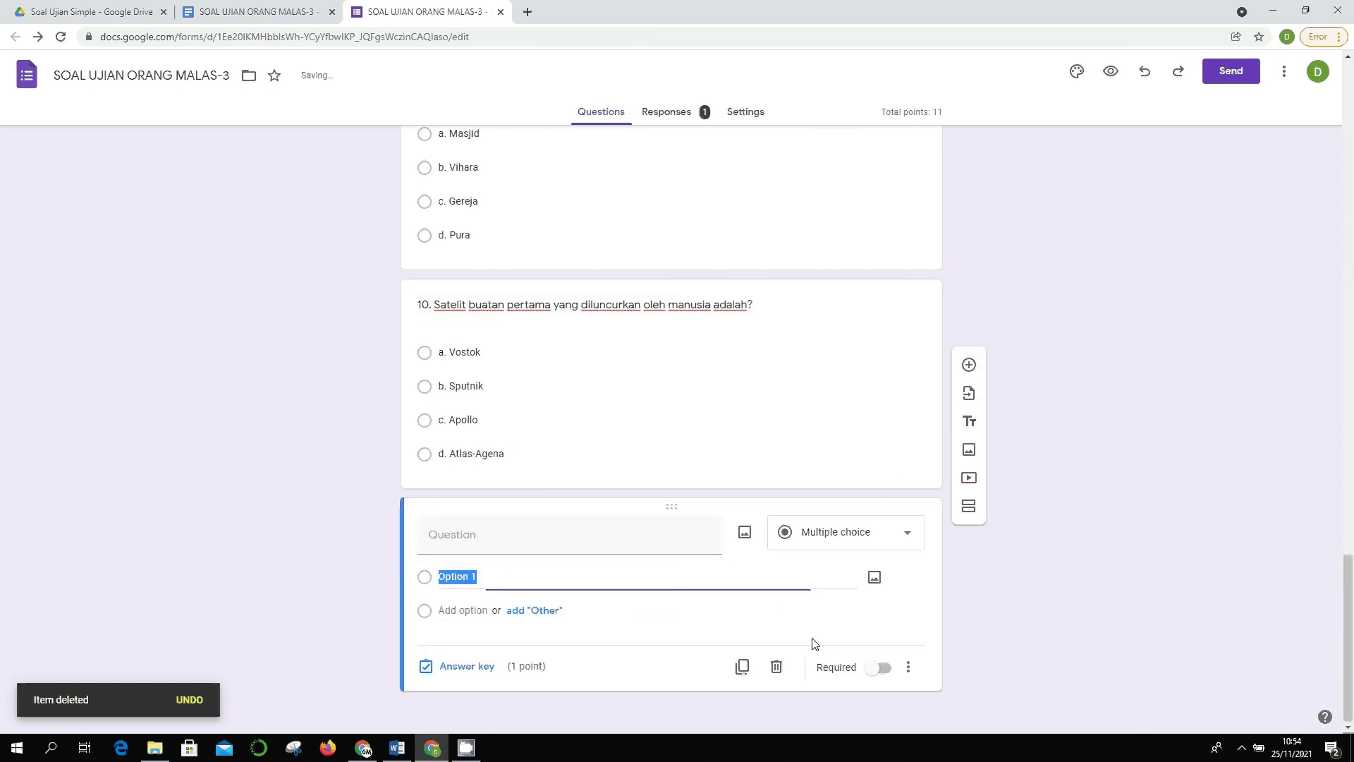
{"action": "left_click", "coordinate": [777, 666]}
{"action": "scroll", "coordinate": [741, 538], "scroll_direction": "up", "scroll_amount": 20}
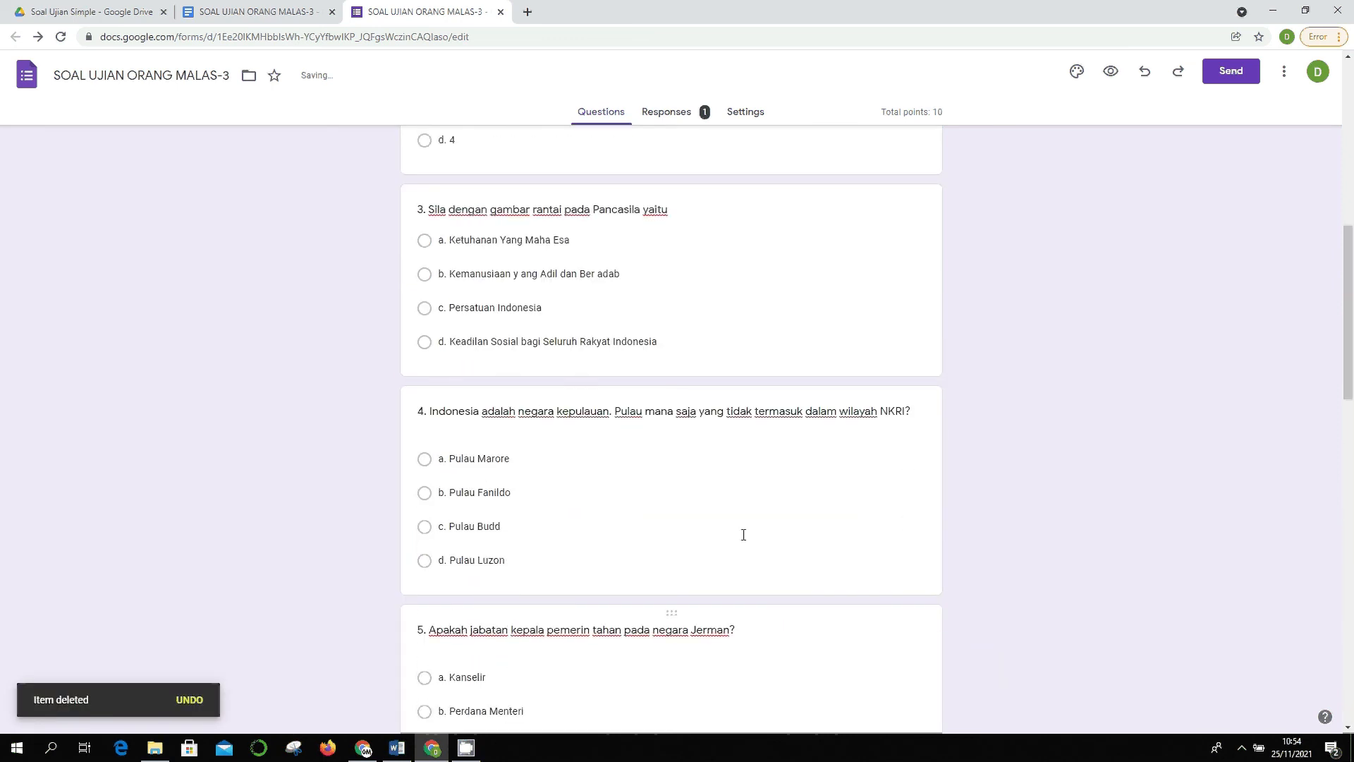
{"action": "left_click", "coordinate": [679, 117]}
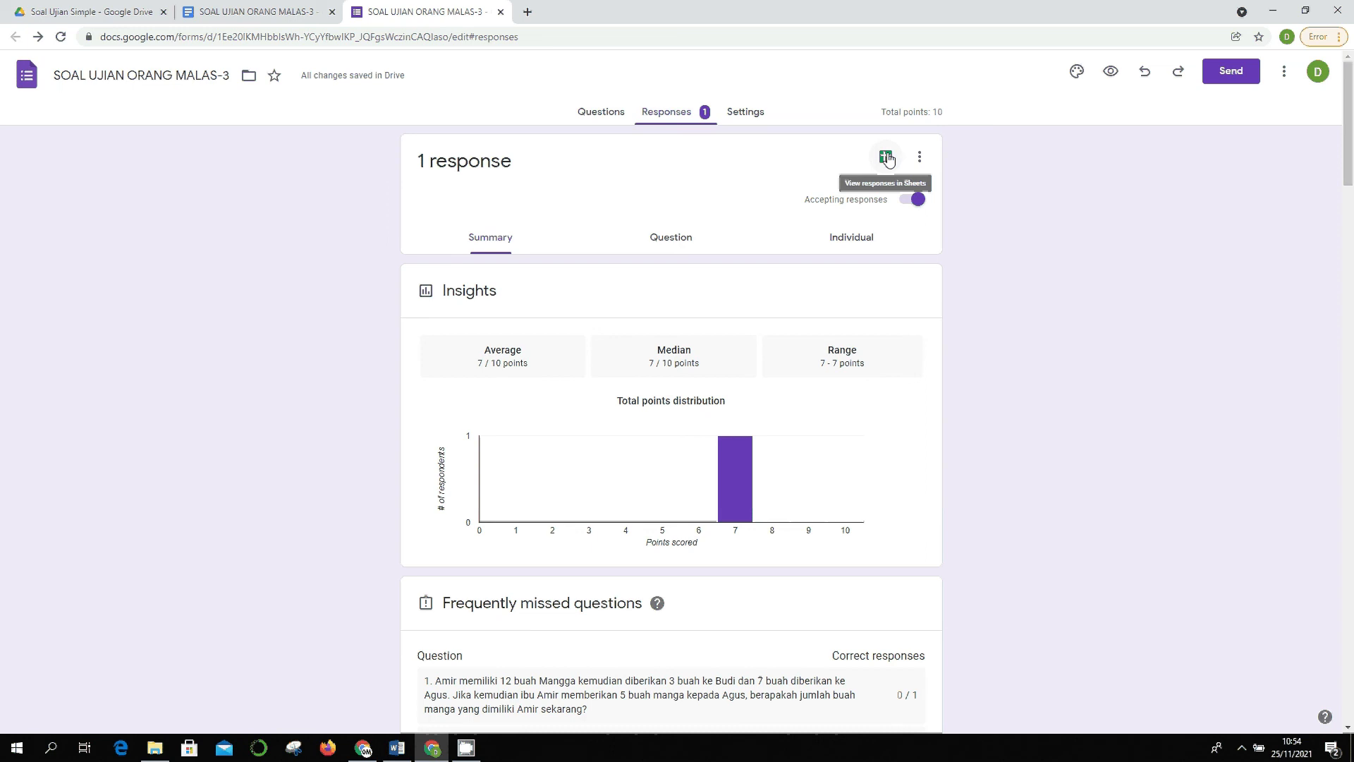
- Open the linked responses spreadsheet and inspect the first submitted response row
{"action": "left_click", "coordinate": [886, 157]}
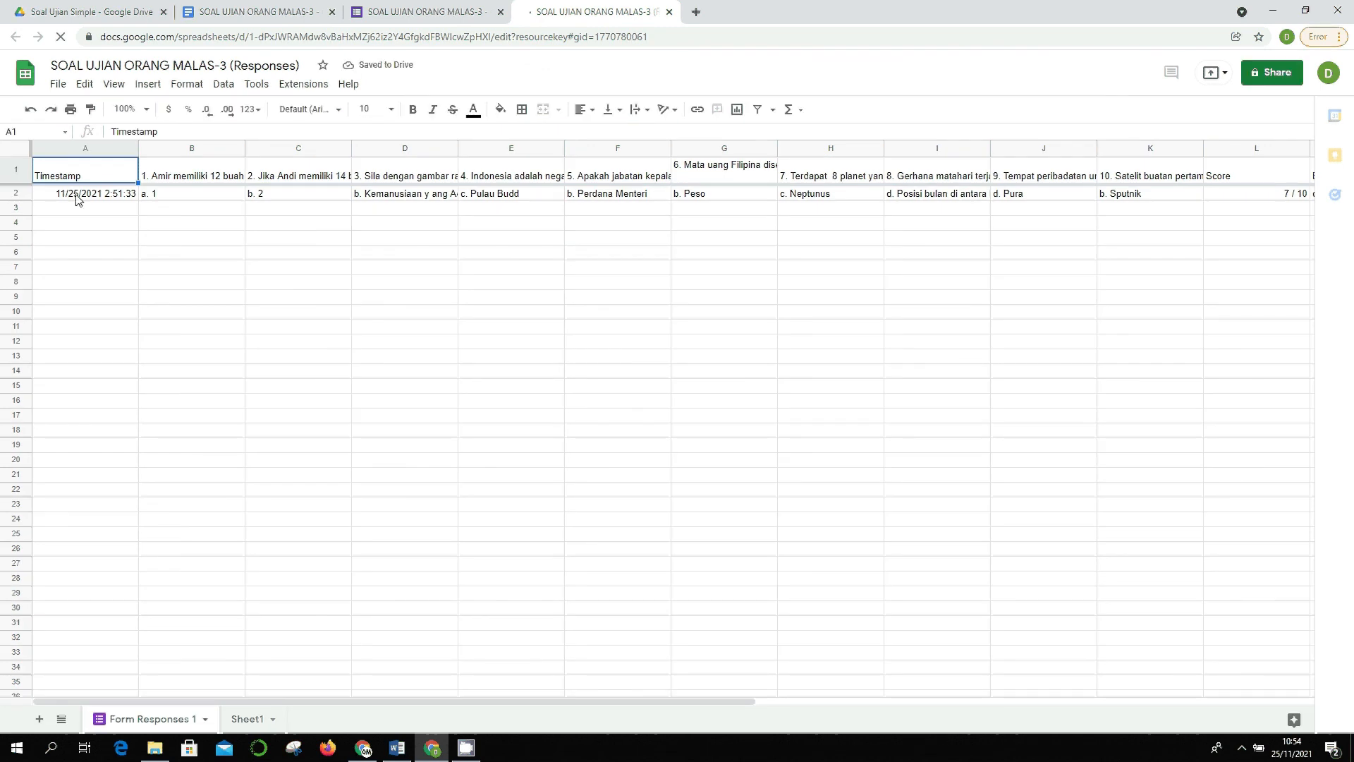
{"action": "left_click", "coordinate": [106, 193]}
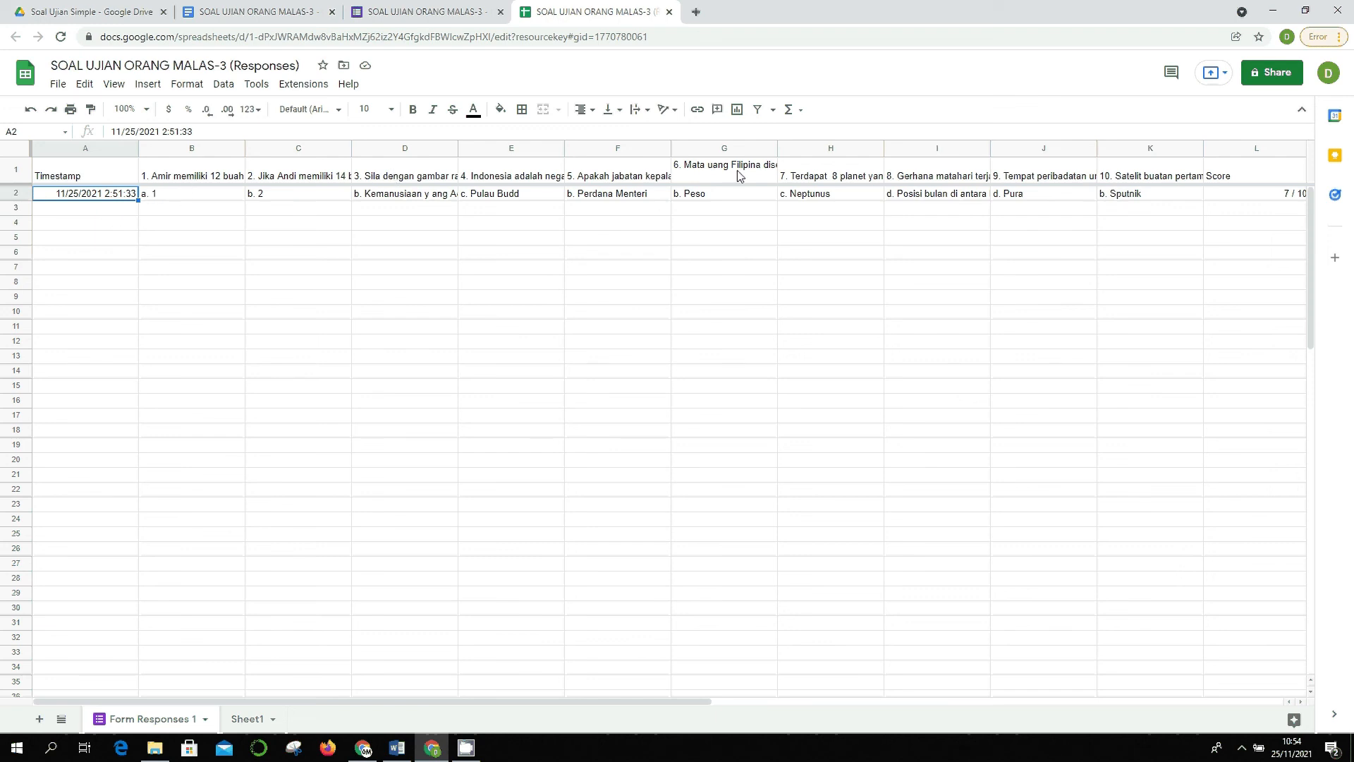
{"action": "left_click_drag", "start_coordinate": [306, 703], "coordinate": [353, 689]}
- Compare the form's response summary and questions against the responses spreadsheet
{"action": "left_click", "coordinate": [407, 8]}
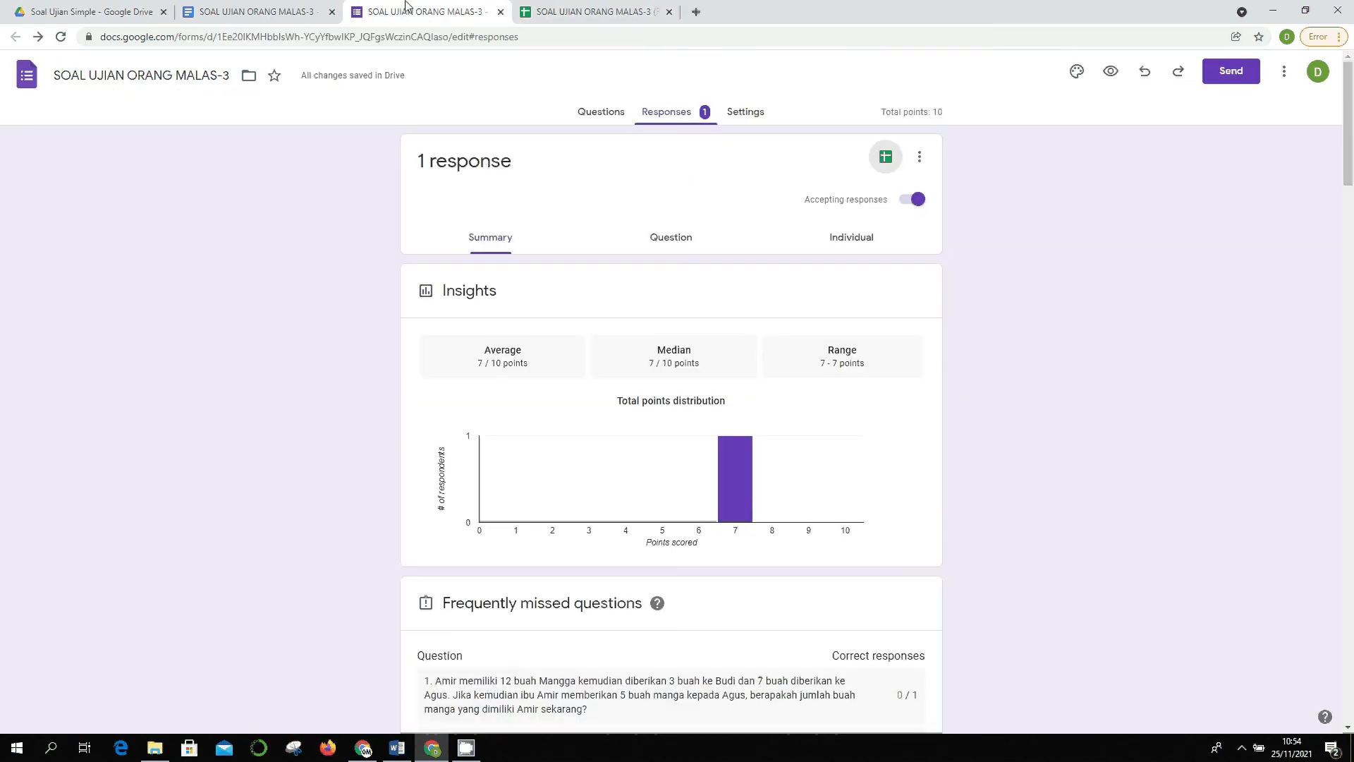
{"action": "left_click", "coordinate": [613, 112]}
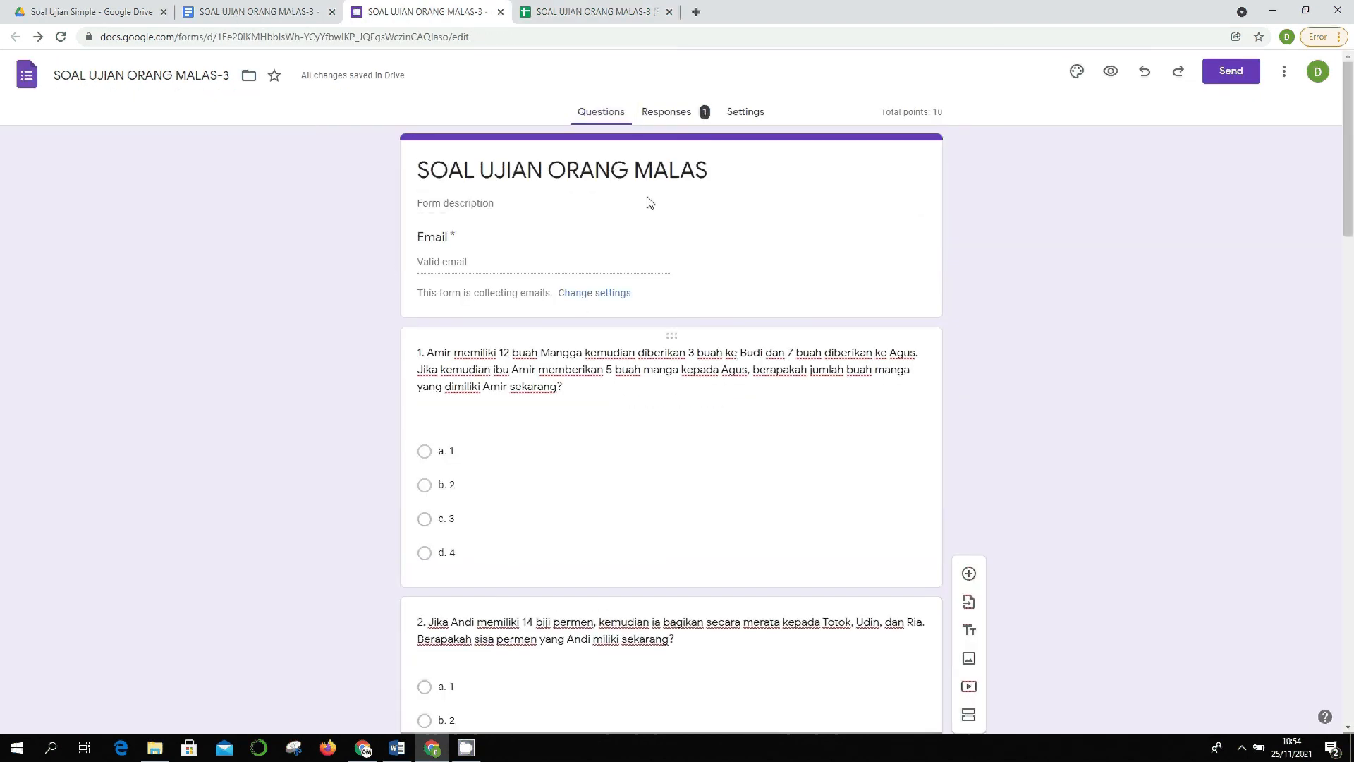
{"action": "left_click", "coordinate": [600, 11]}
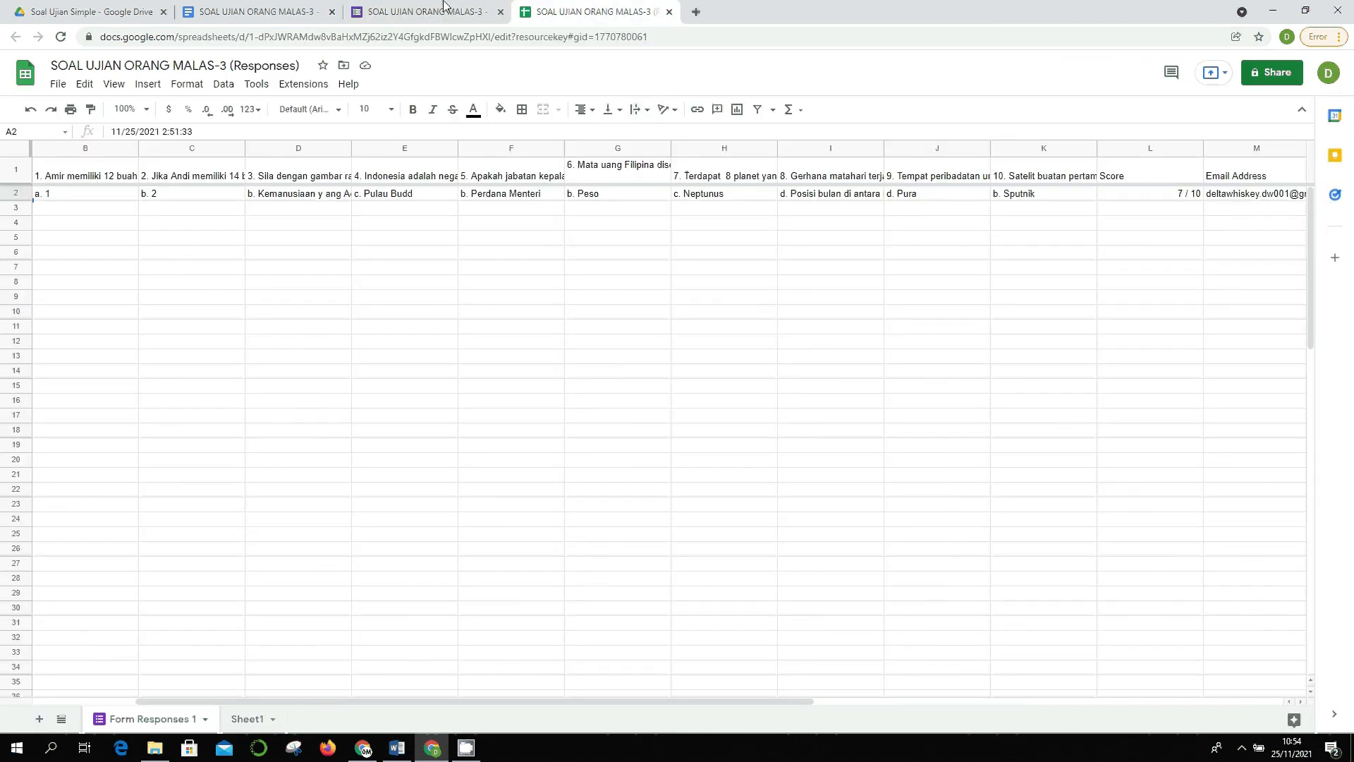
{"action": "left_click", "coordinate": [444, 6]}
{"action": "left_click", "coordinate": [535, 10]}
- Check Sheet1, then scroll Form Responses 1 right to the 7 / 10 score in cell L2
{"action": "left_click", "coordinate": [245, 711]}
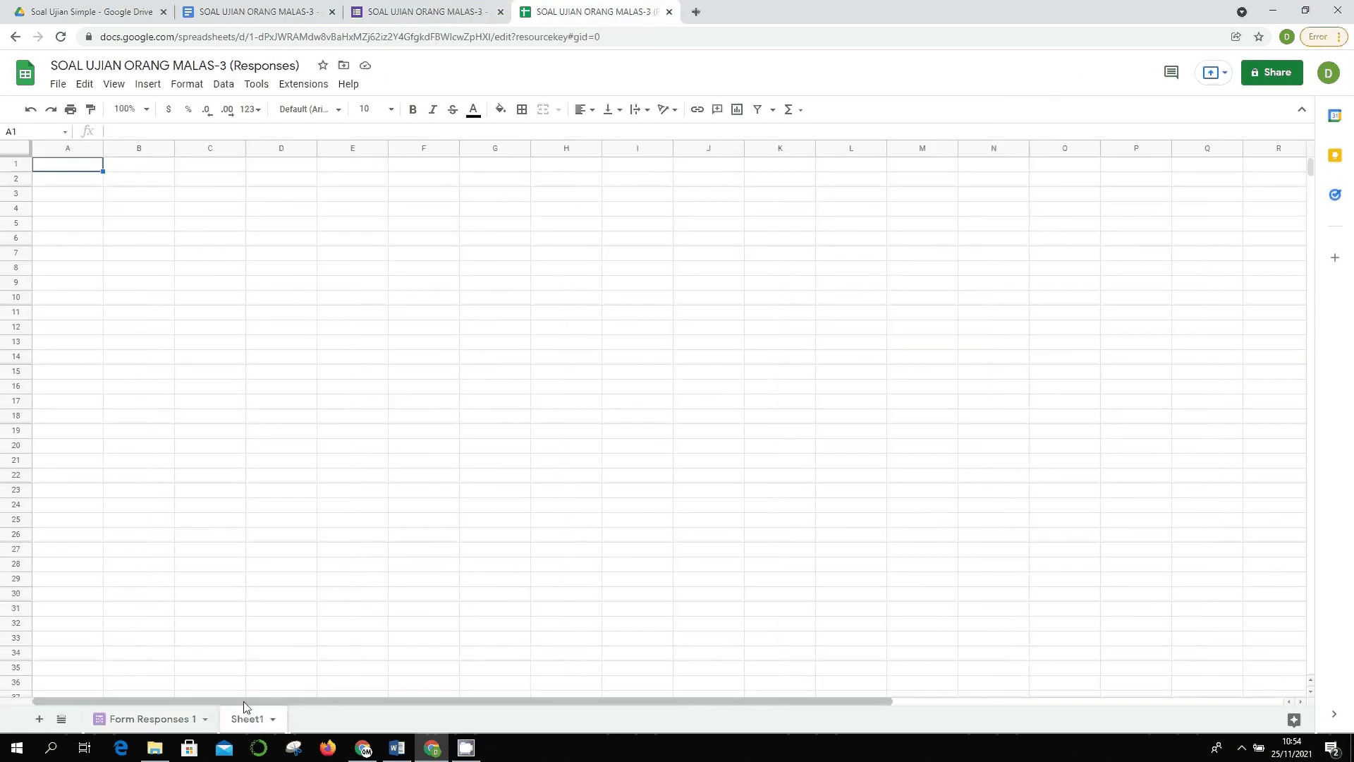
{"action": "left_click", "coordinate": [163, 718]}
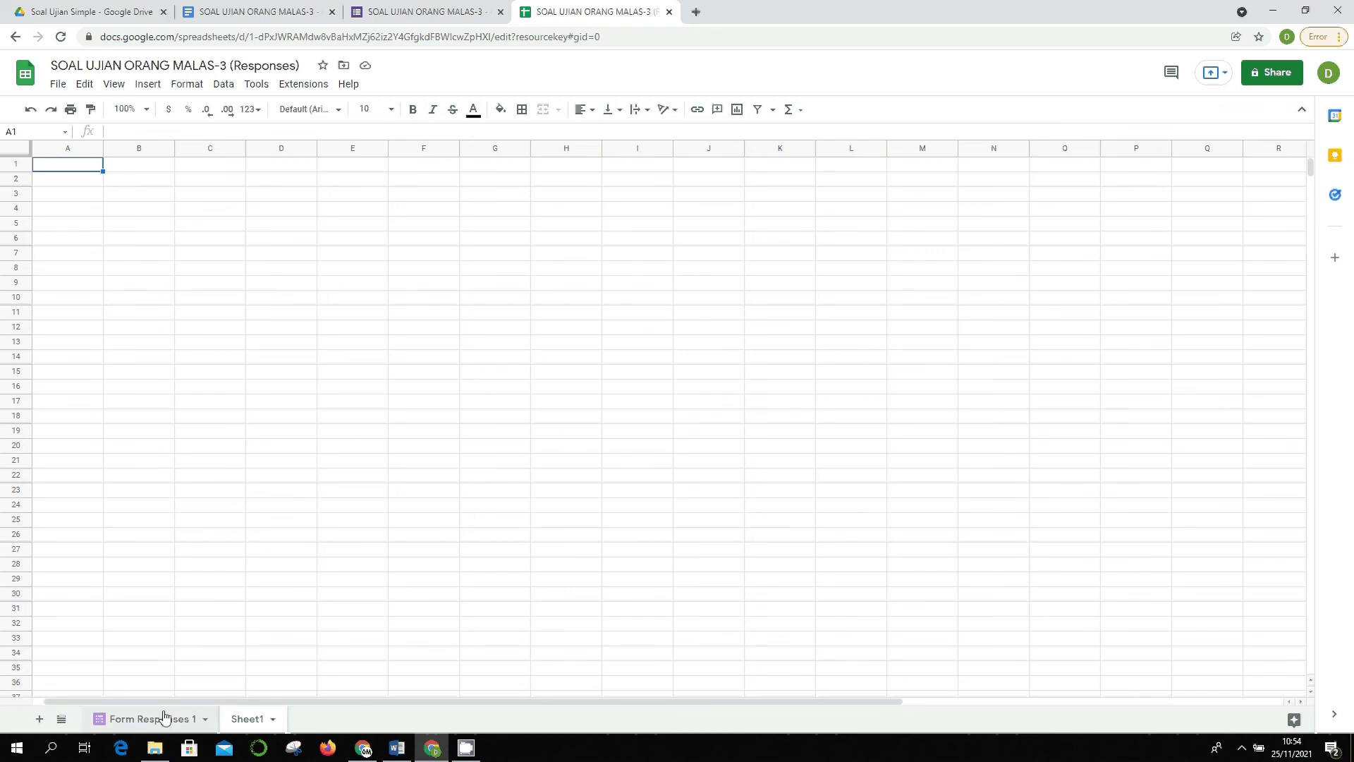
{"action": "left_click_drag", "start_coordinate": [595, 708], "coordinate": [743, 701]}
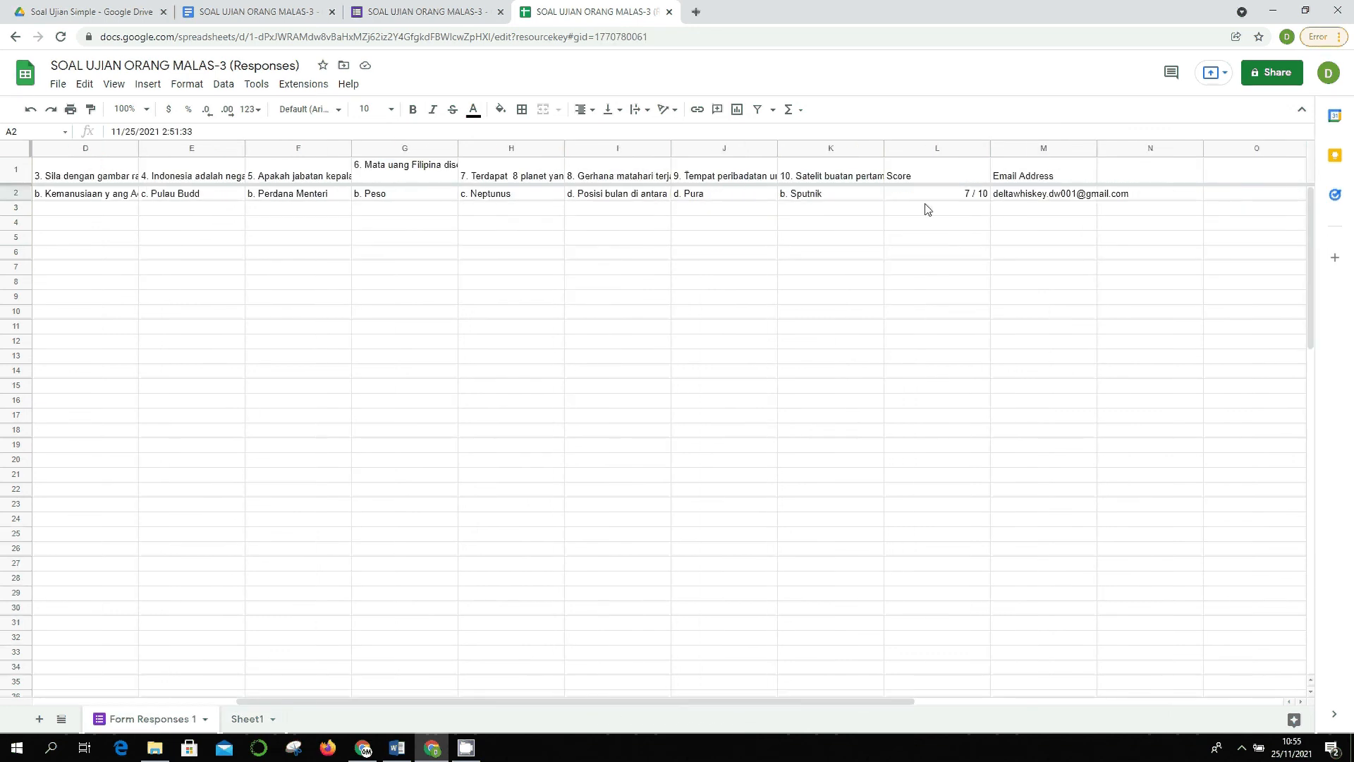
{"action": "left_click", "coordinate": [928, 205]}
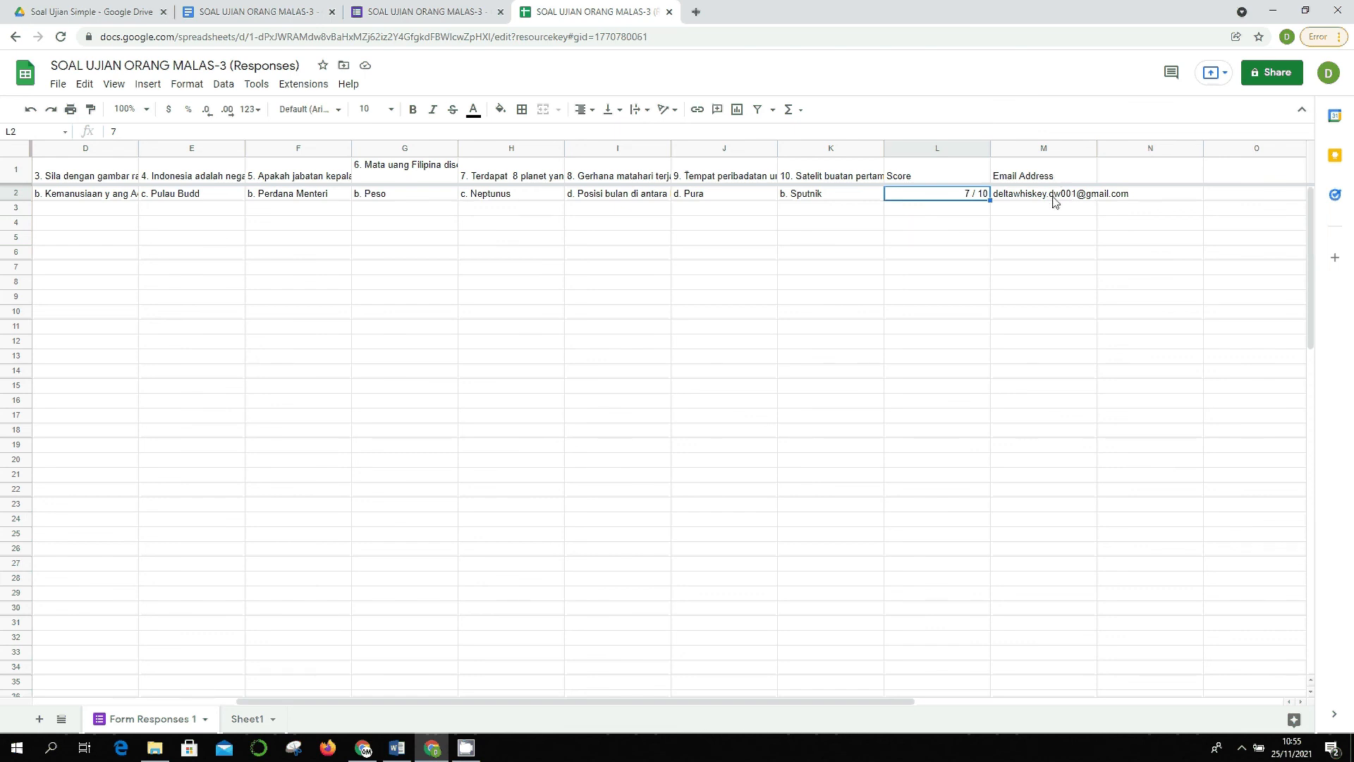
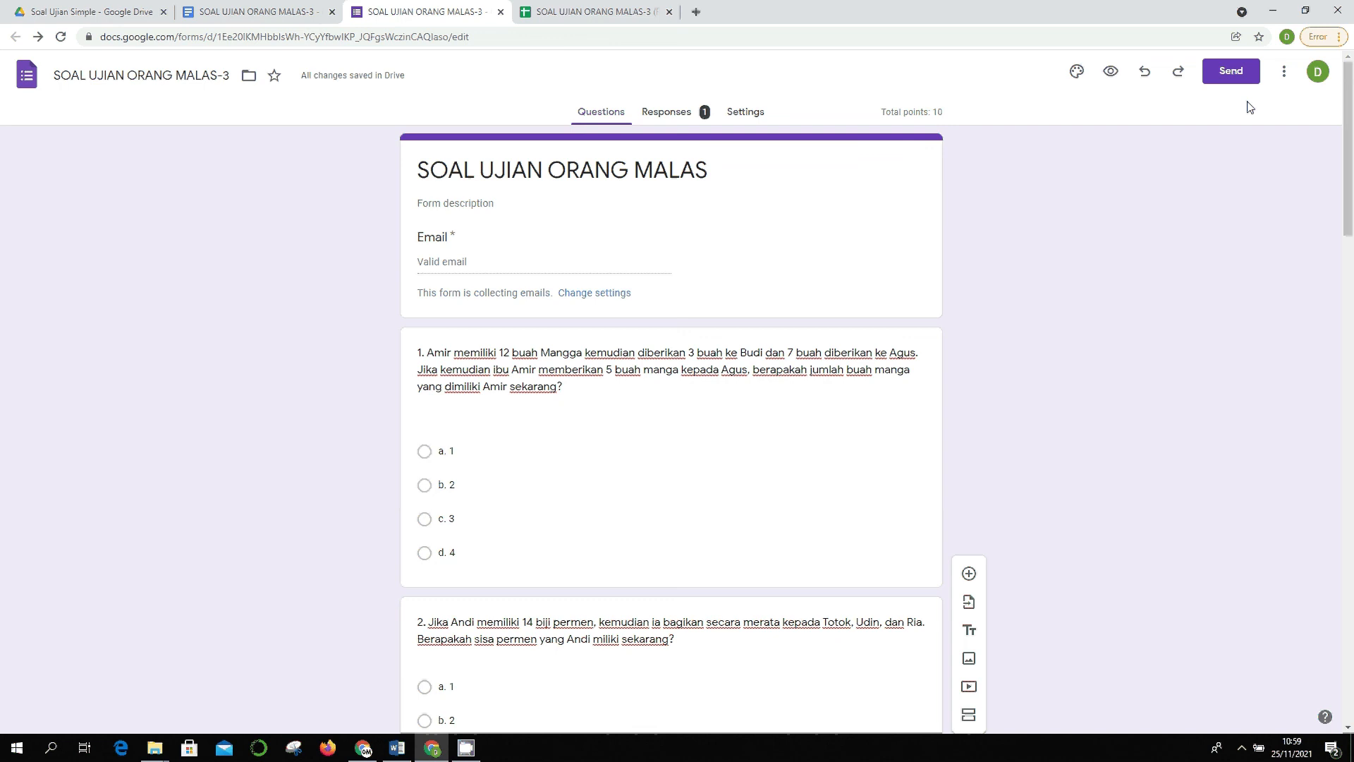
- From Send, get the quiz's shortened forms.gle link and copy it to the clipboard
{"action": "left_click", "coordinate": [1228, 79]}
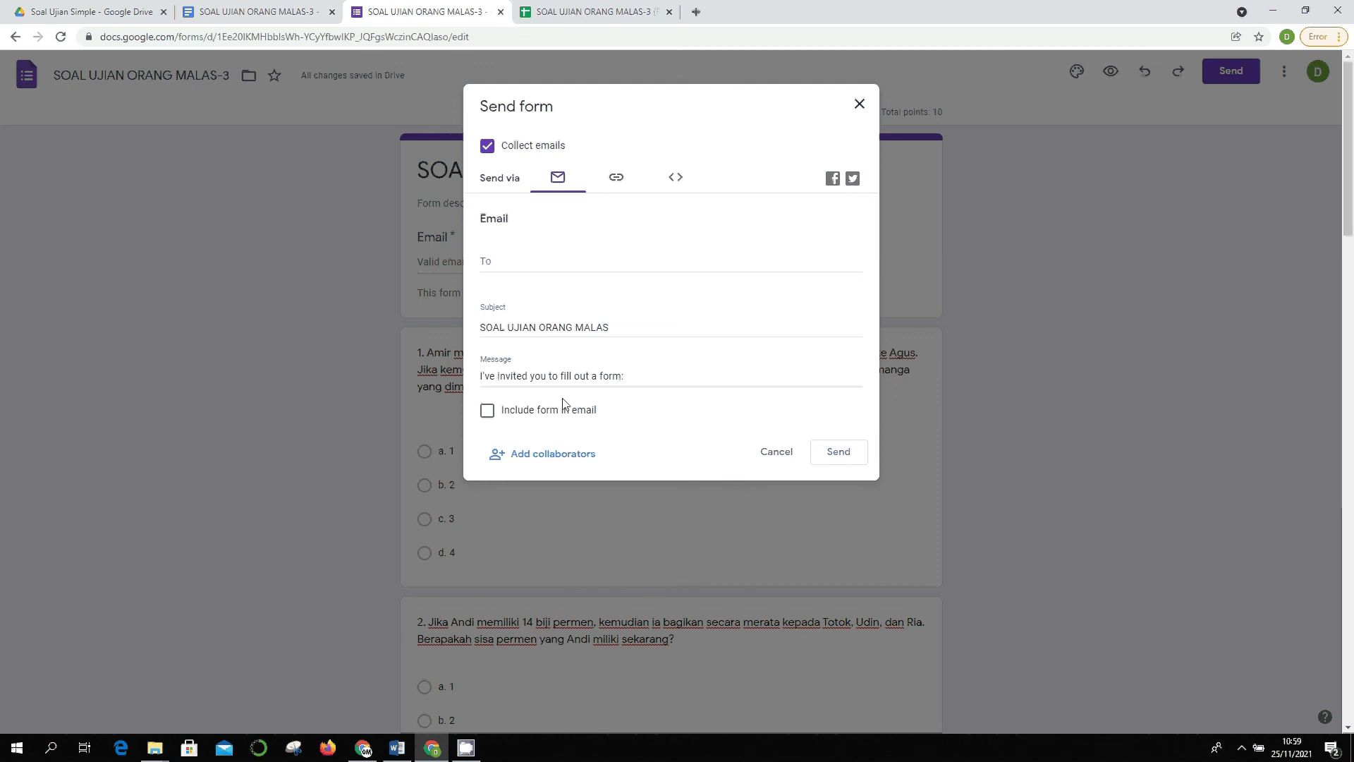
{"action": "left_click", "coordinate": [492, 413]}
{"action": "left_click", "coordinate": [617, 177]}
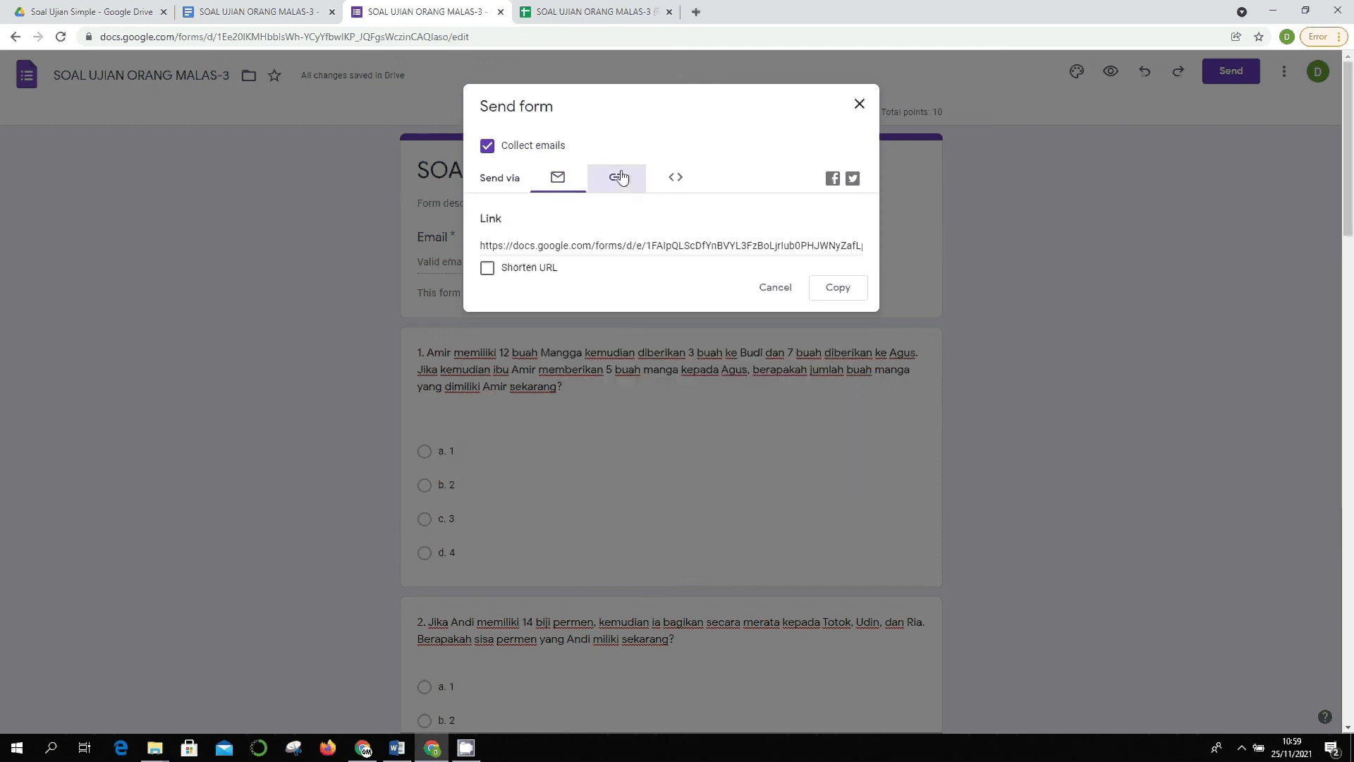
{"action": "left_click", "coordinate": [499, 277]}
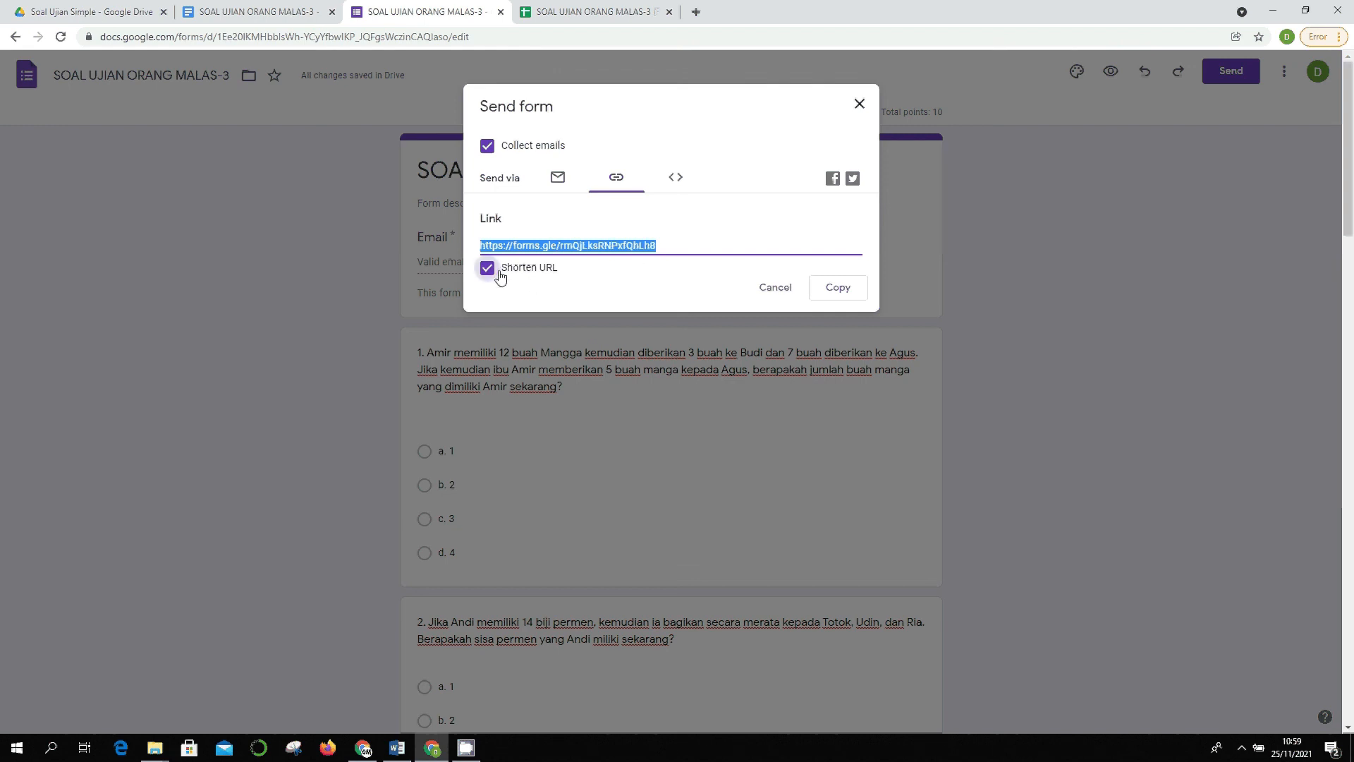
{"action": "left_click", "coordinate": [850, 288]}
- Close the send dialog and paste the short link twice into a new Notepad window
{"action": "left_click", "coordinate": [862, 109]}
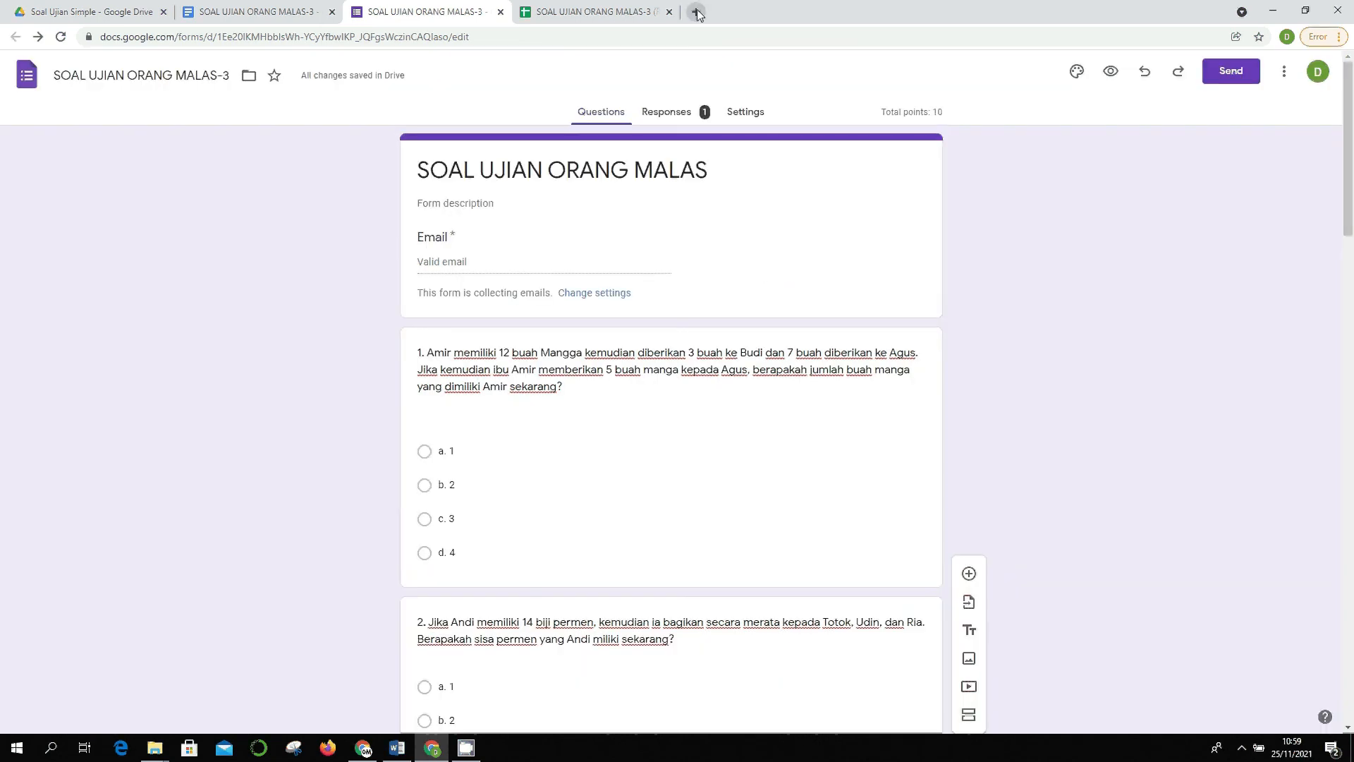
{"action": "key", "text": "super+r"}
{"action": "type", "text": "notepad"}
{"action": "key", "text": "Return"}
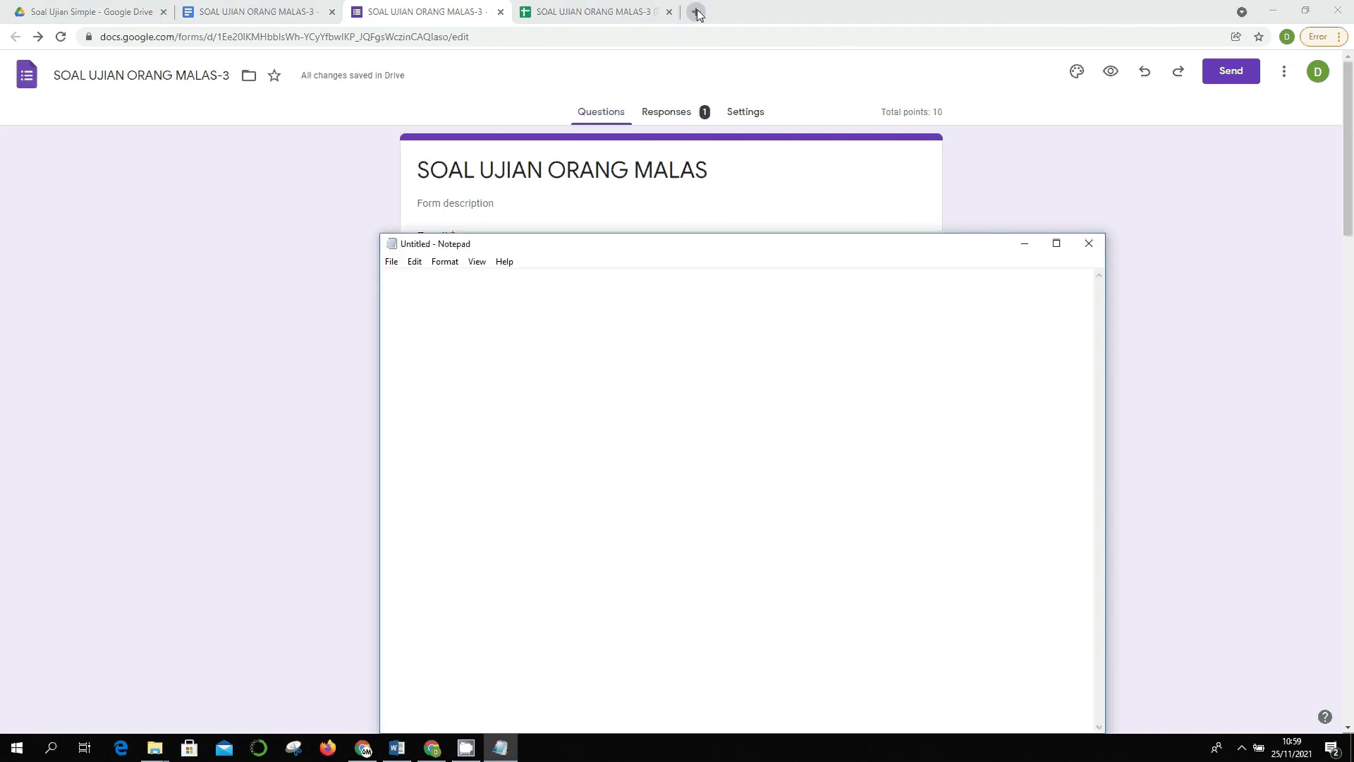
{"action": "key", "text": "ctrl+v"}
{"action": "key", "text": "Return"}
{"action": "key", "text": "Return"}
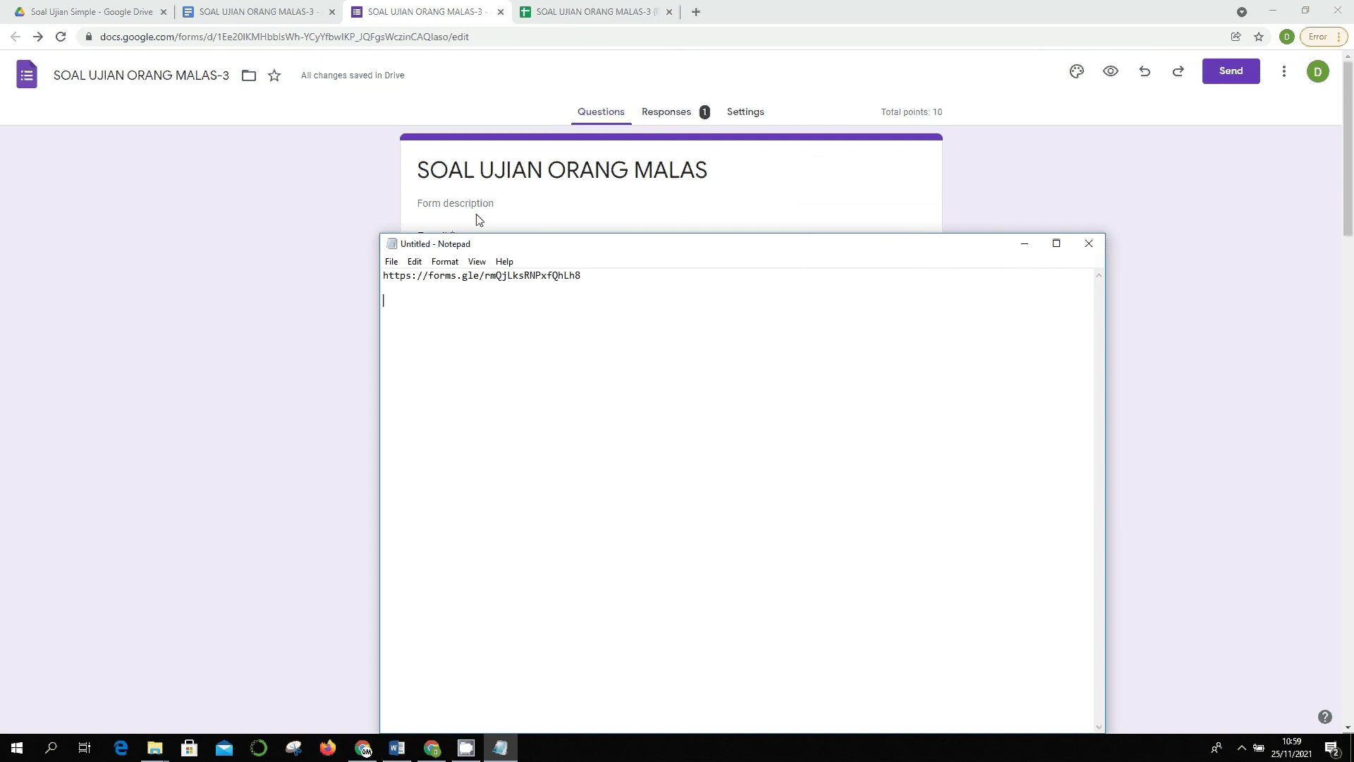
{"action": "right_click", "coordinate": [453, 294]}
{"action": "left_click", "coordinate": [472, 360]}
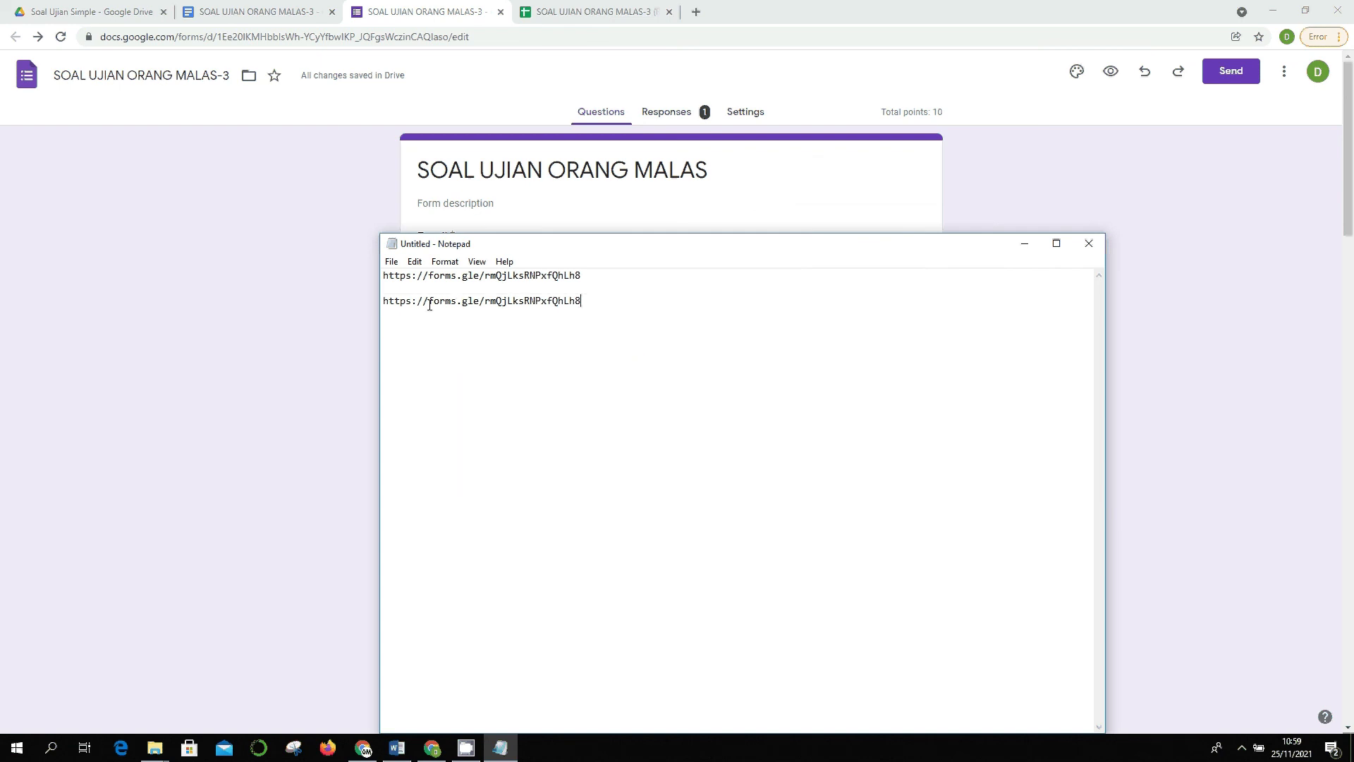
- Clear the pasted test links and minimize Notepad to return to the quiz editor
{"action": "key", "text": "ctrl+a"}
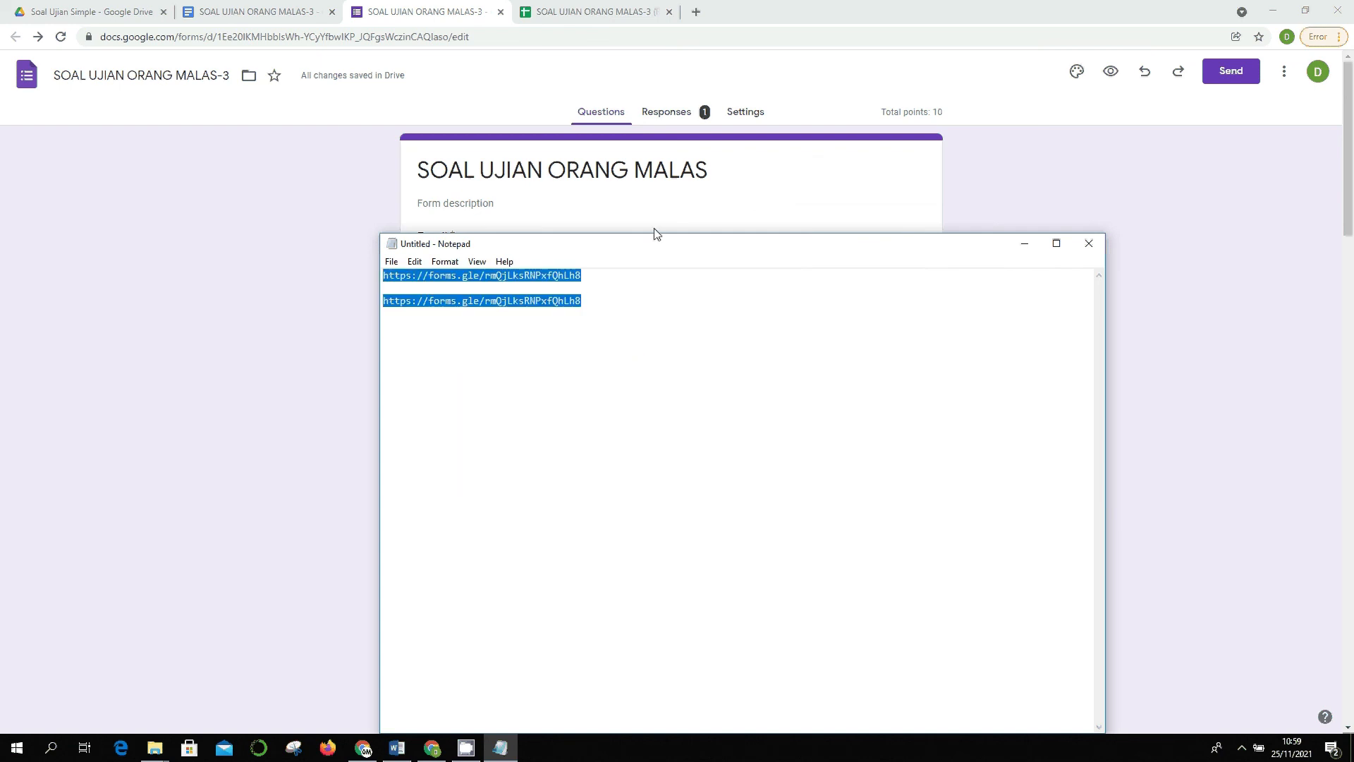
{"action": "key", "text": "Delete"}
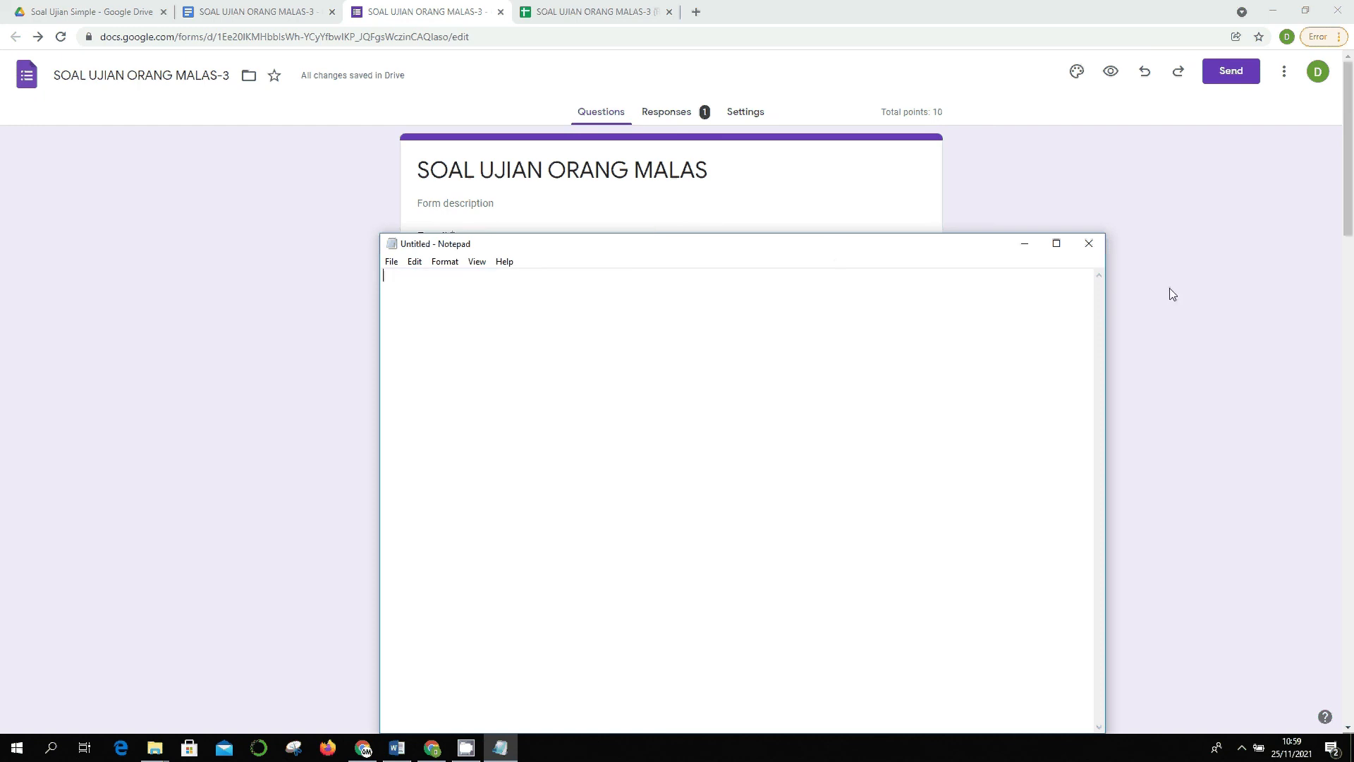
{"action": "left_click", "coordinate": [1025, 243]}
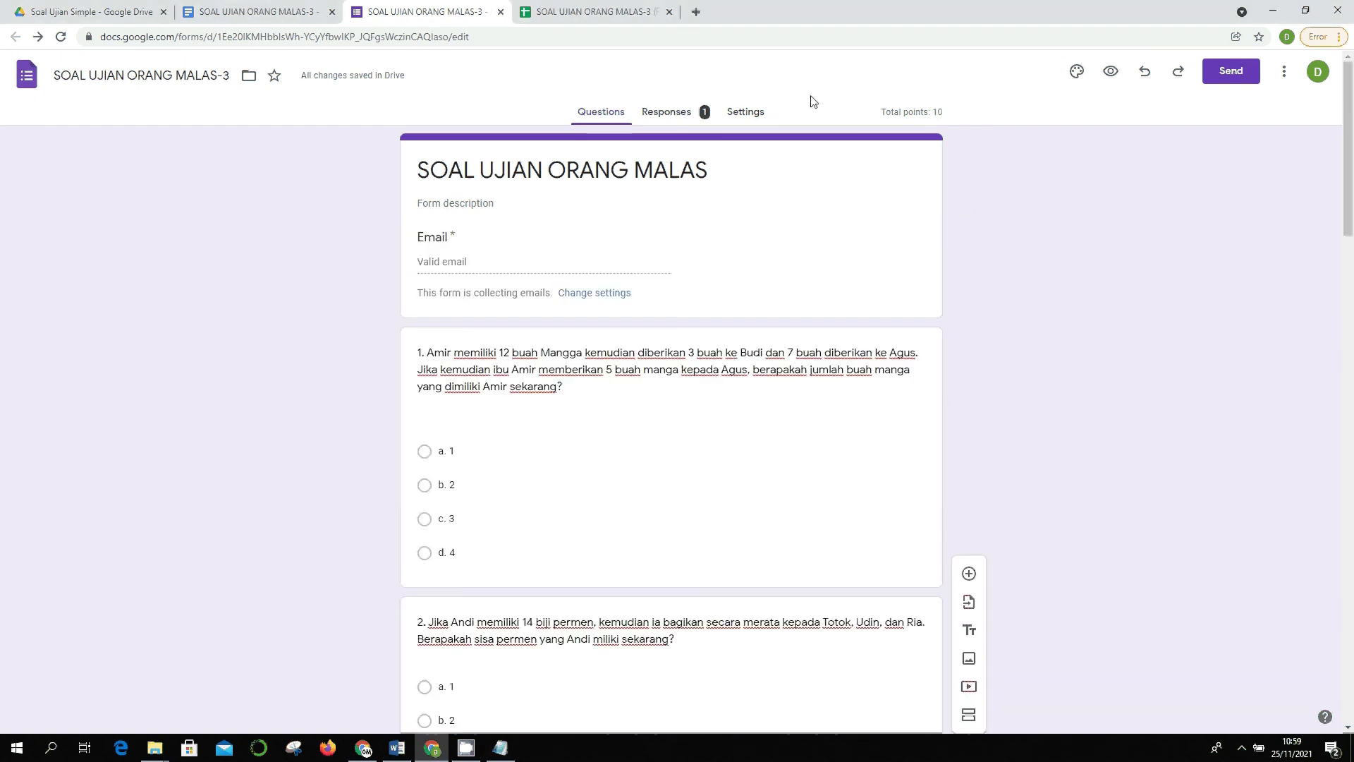